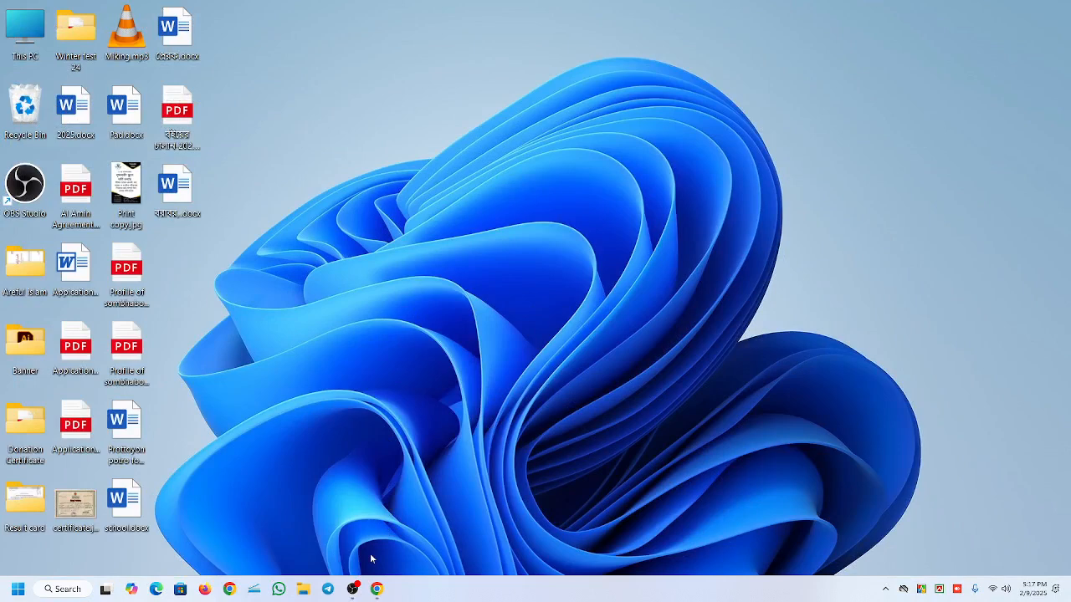
- Find and launch Excel, and create a blank workbook
{"action": "key", "text": "super"}
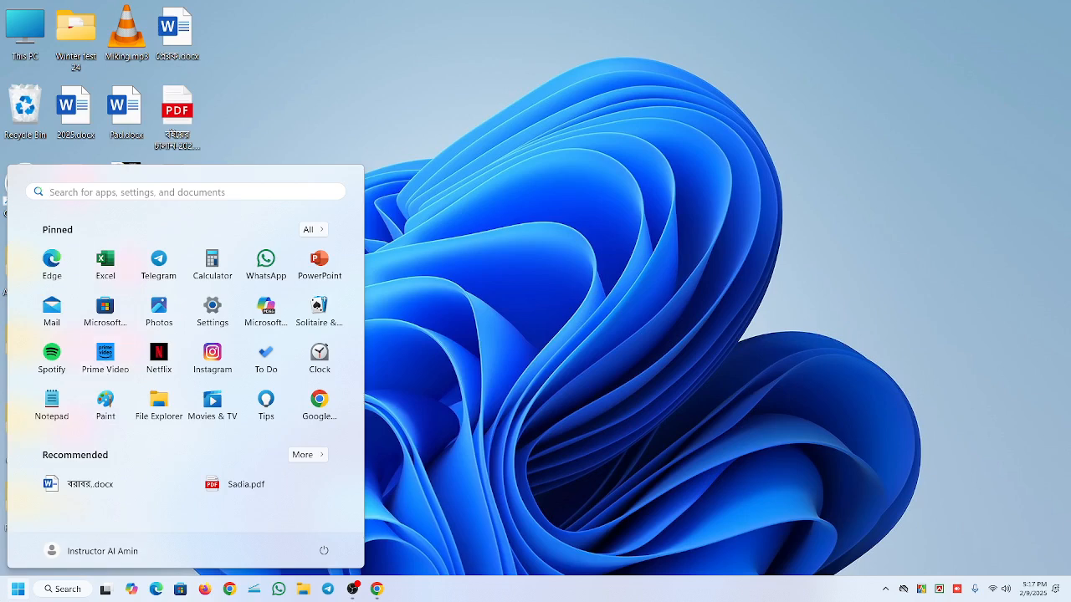
{"action": "left_click", "coordinate": [91, 192]}
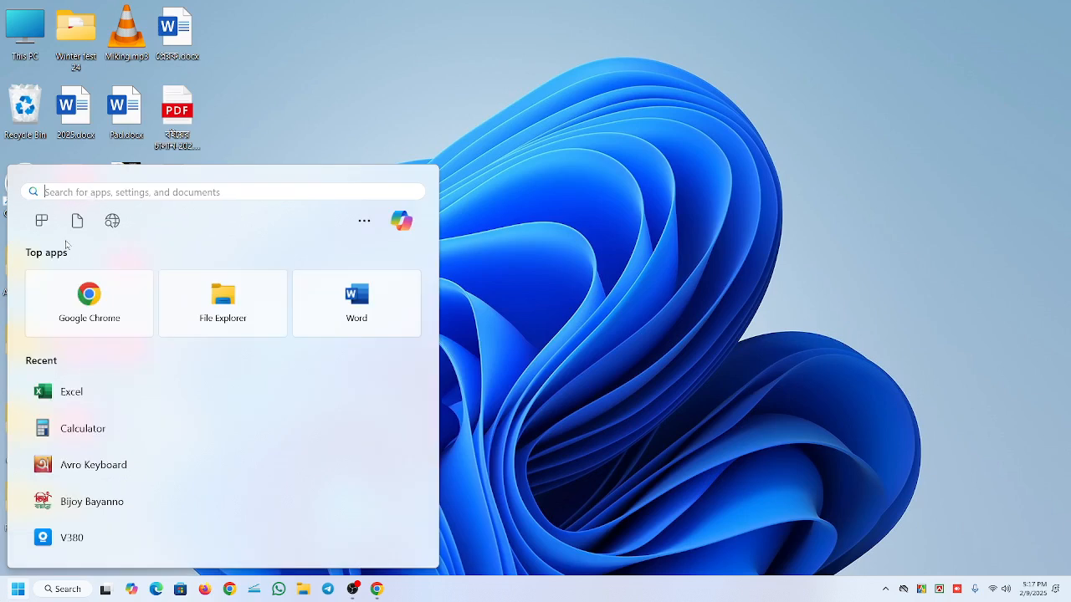
{"action": "type", "text": "exce"}
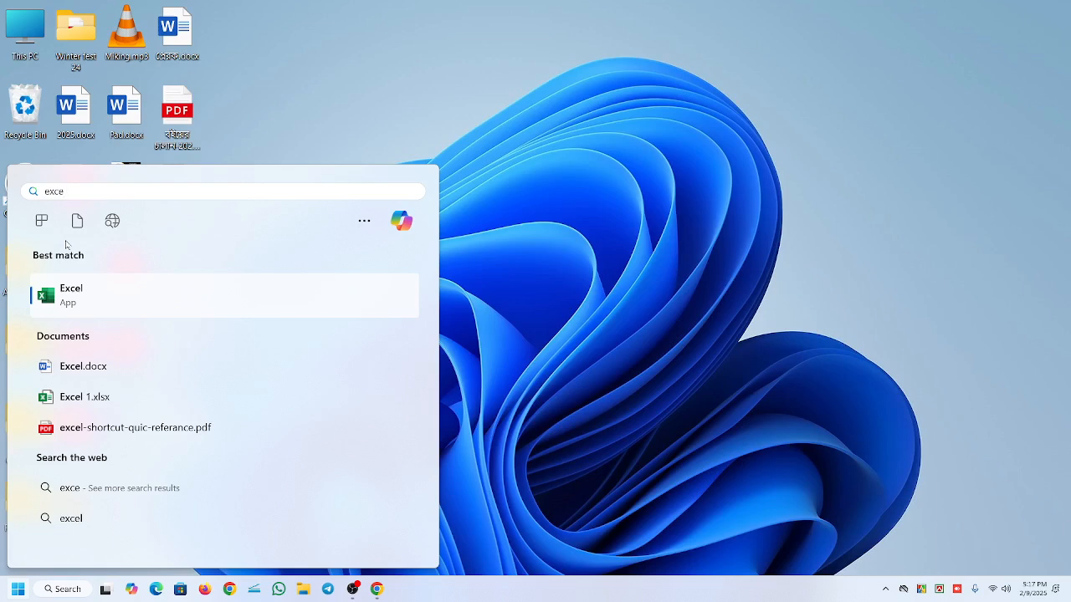
{"action": "left_click", "coordinate": [76, 299]}
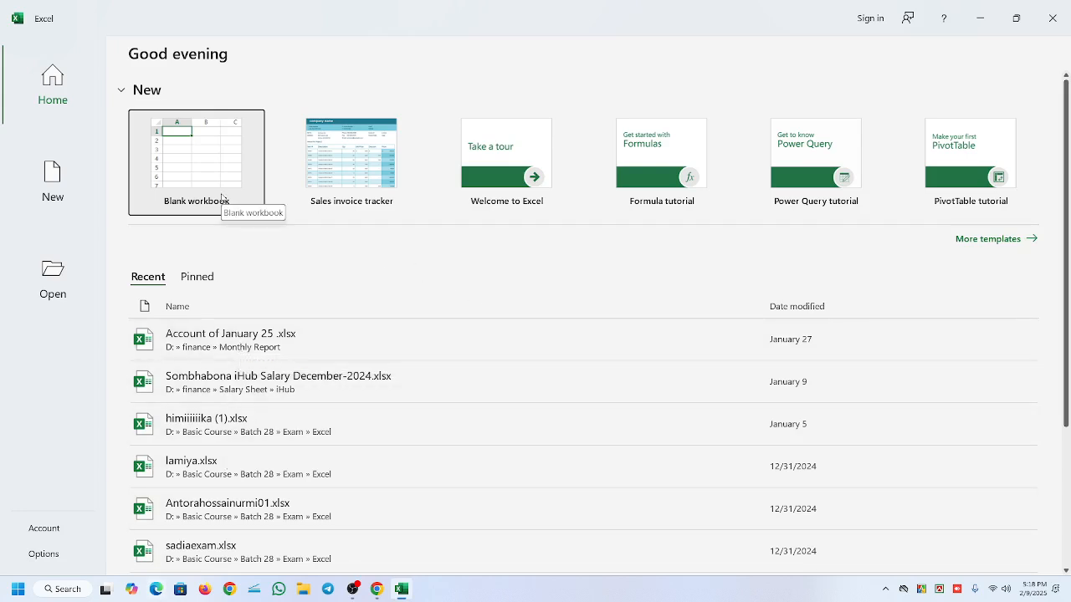
{"action": "left_click", "coordinate": [234, 149]}
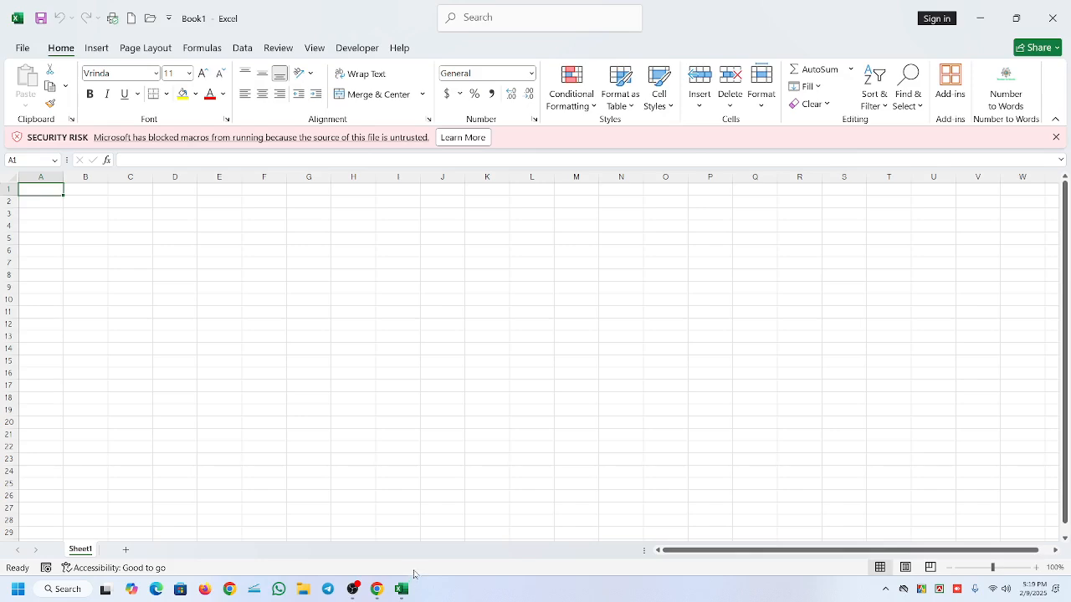
{"action": "left_click", "coordinate": [352, 589]}
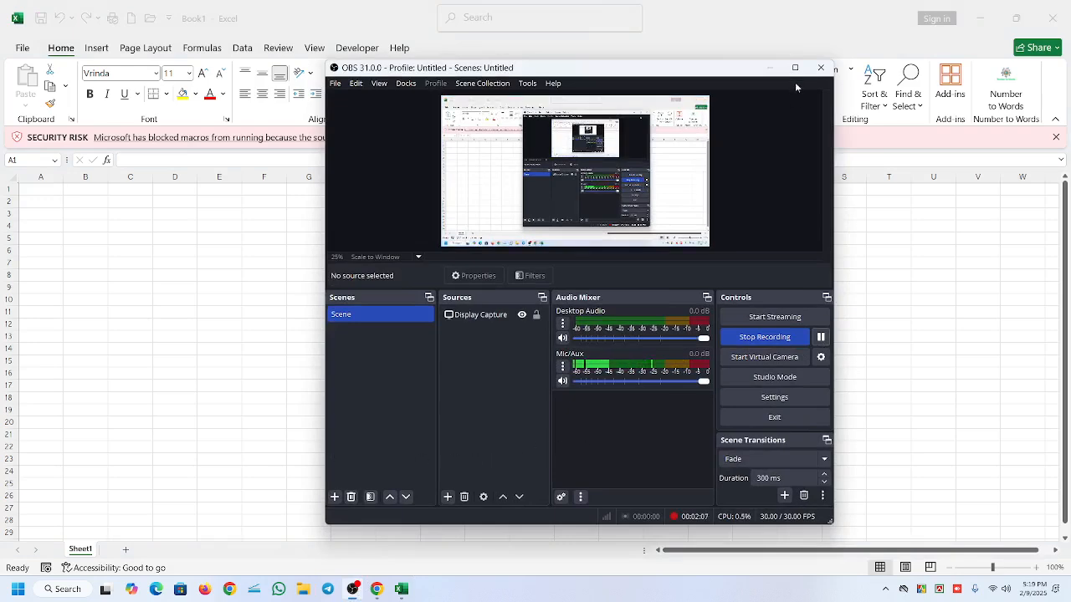
{"action": "left_click", "coordinate": [768, 67]}
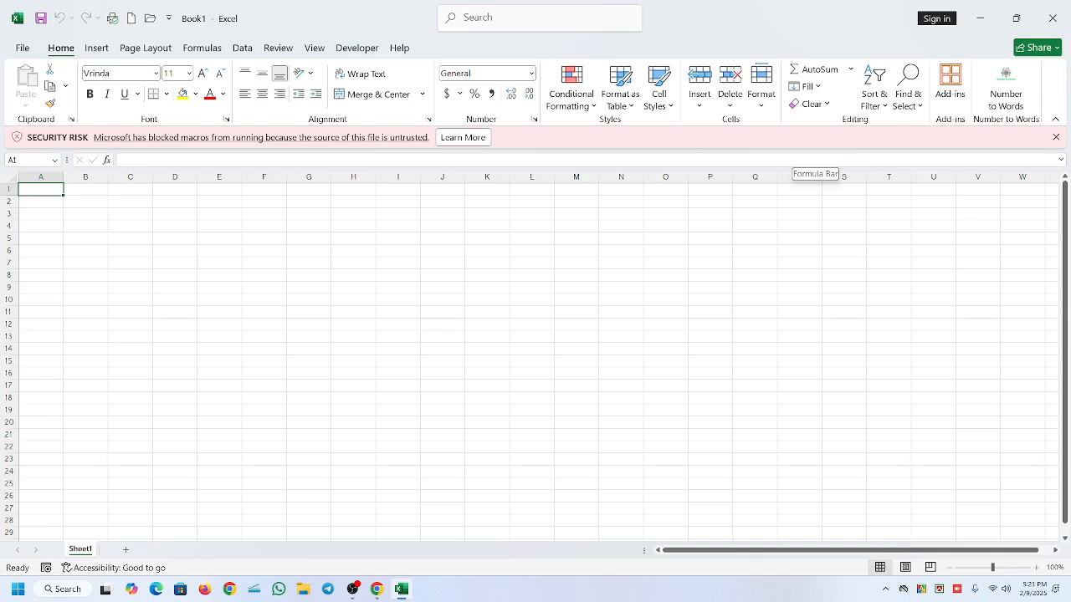
{"action": "left_click", "coordinate": [96, 47]}
{"action": "left_click", "coordinate": [144, 48]}
{"action": "left_click", "coordinate": [202, 48]}
{"action": "left_click", "coordinate": [242, 48]}
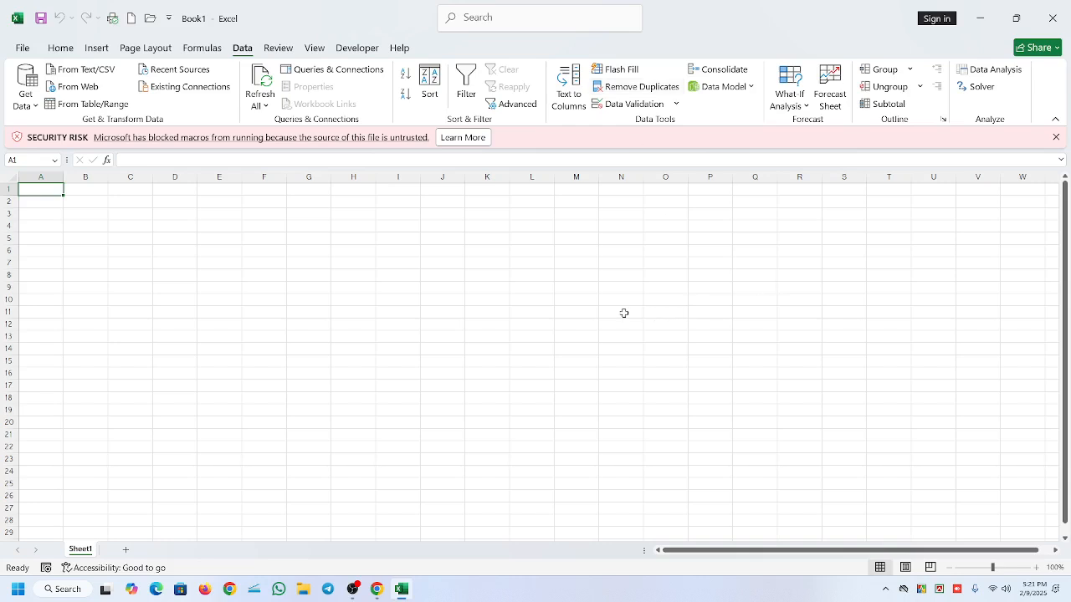
{"action": "left_click", "coordinate": [61, 52]}
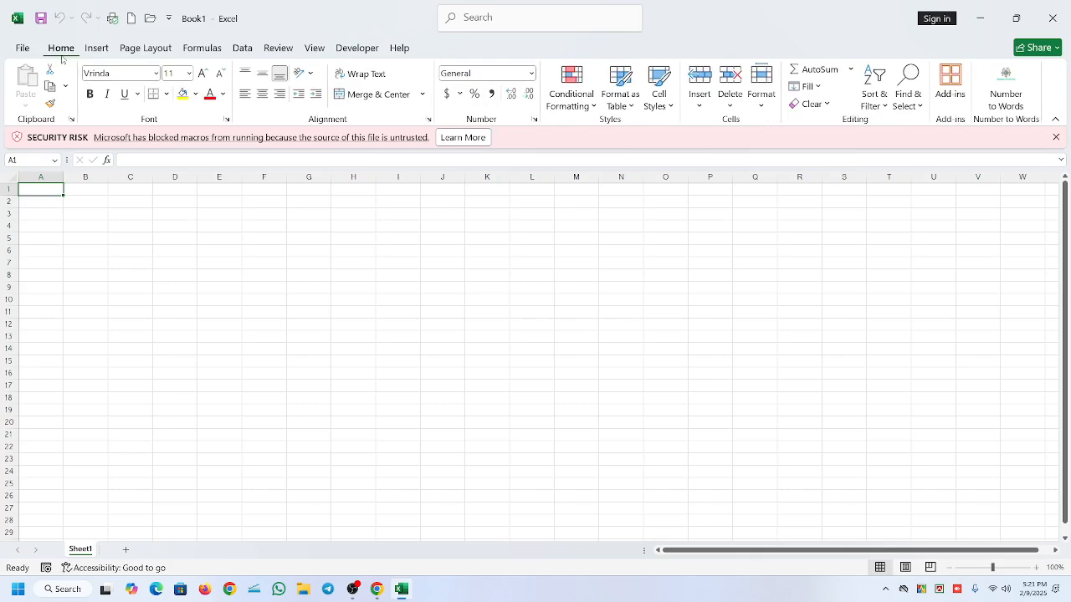
- Dismiss the security notice about blocked macros
{"action": "left_click", "coordinate": [1056, 137]}
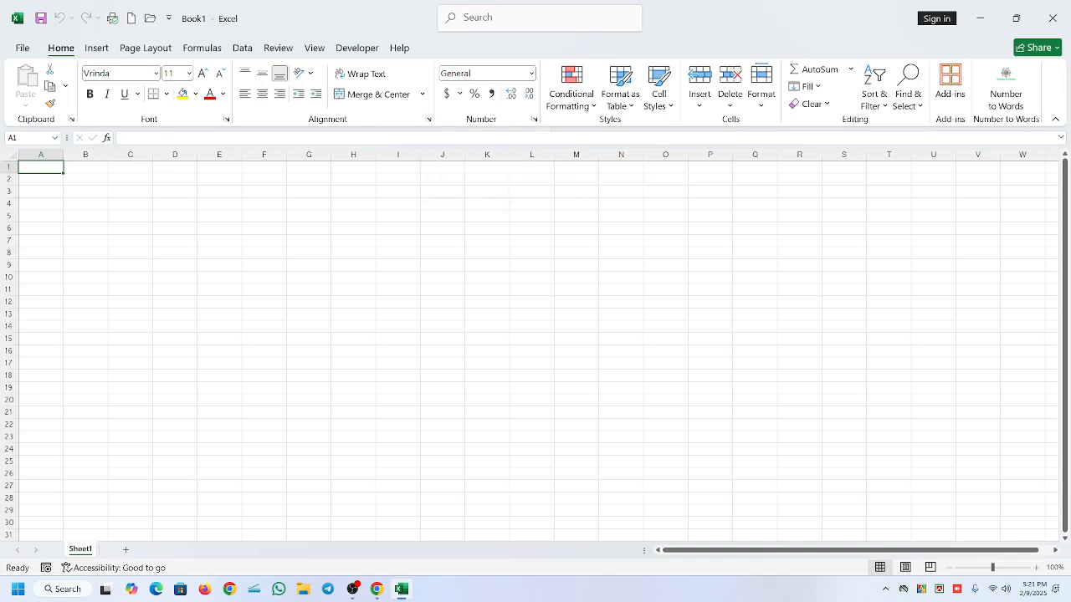
- Examine the Name Box and formula bar while selecting cells E8, F7 and H7
{"action": "left_click", "coordinate": [29, 138]}
{"action": "left_click", "coordinate": [123, 138]}
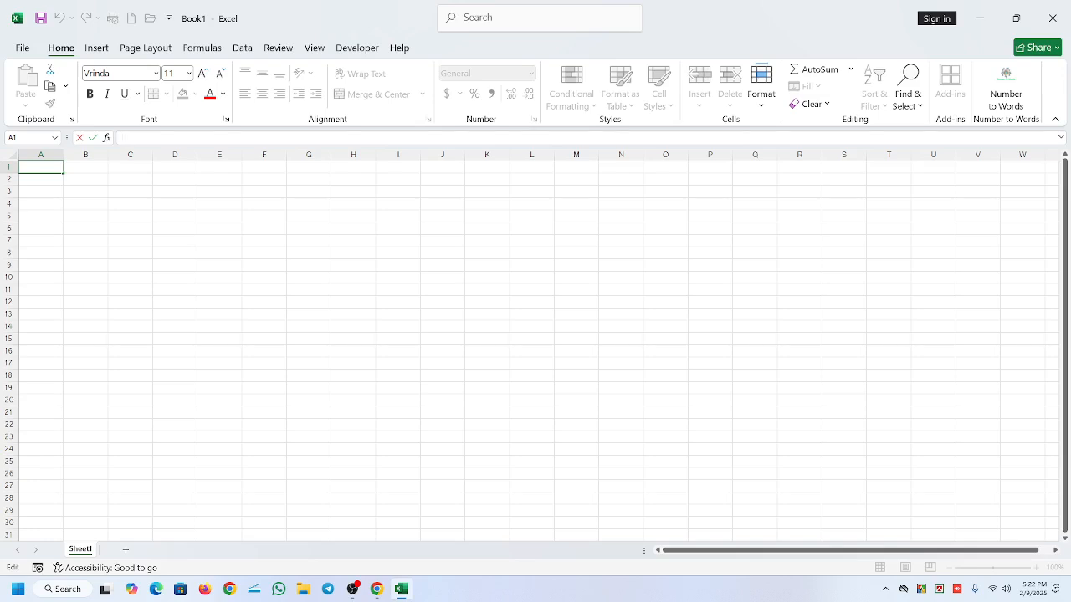
{"action": "left_click", "coordinate": [138, 253]}
{"action": "left_click", "coordinate": [219, 250]}
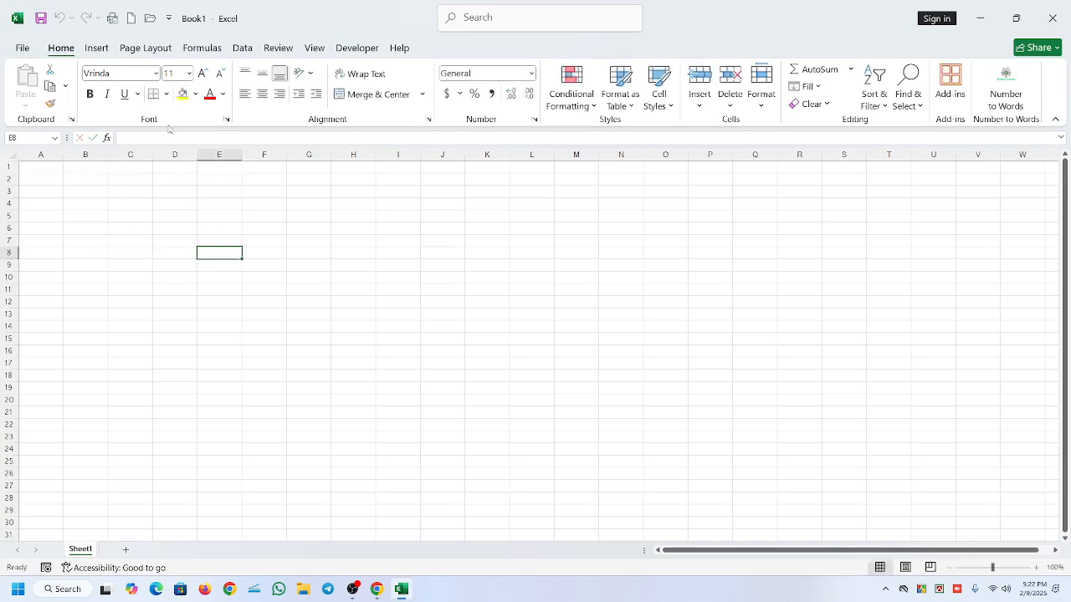
{"action": "left_click", "coordinate": [281, 238]}
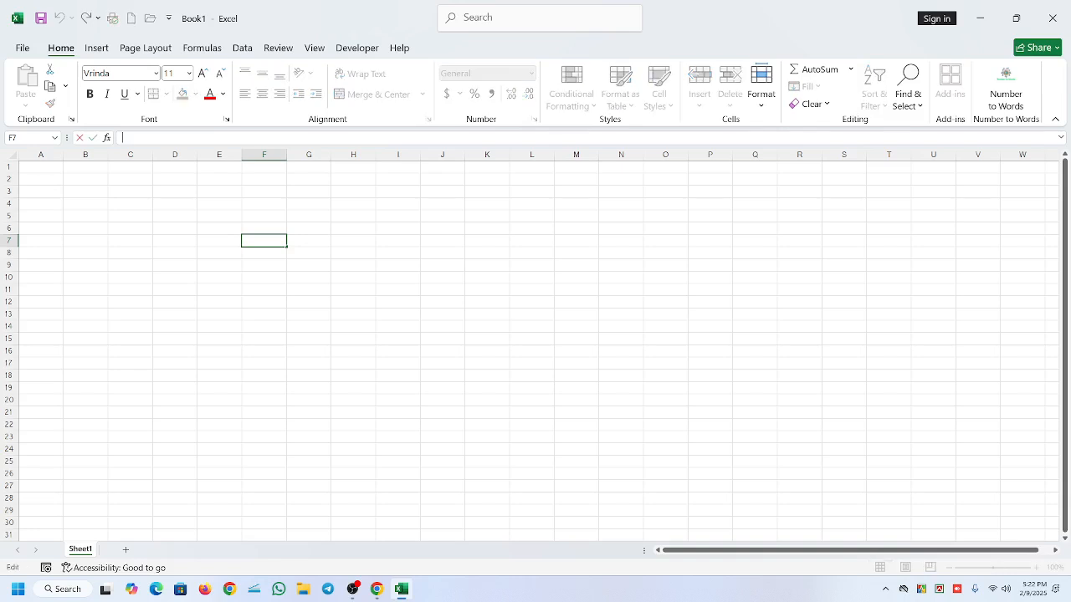
{"action": "left_click", "coordinate": [362, 241]}
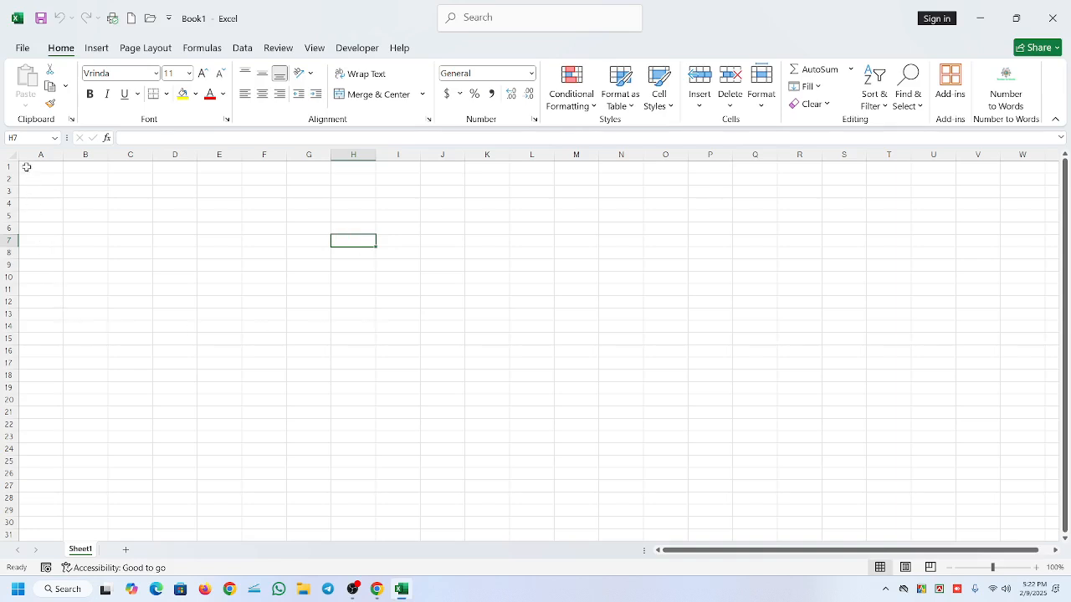
- Select a block of cells from A1 down to row 30, and replace that selection with A1:T21
{"action": "left_click_drag", "start_coordinate": [26, 165], "coordinate": [473, 559]}
{"action": "left_click", "coordinate": [883, 552]}
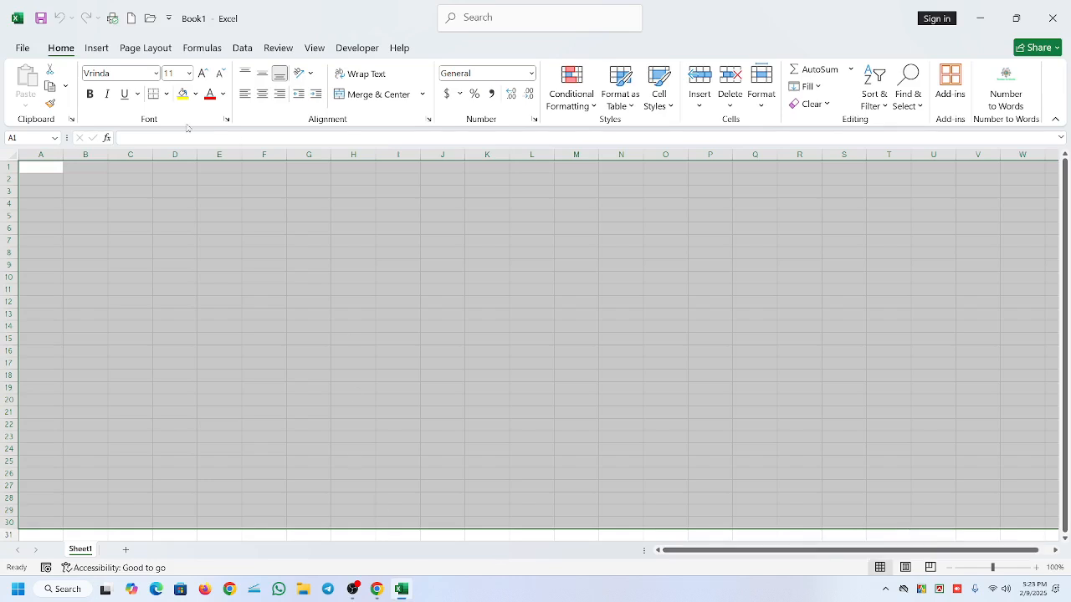
{"action": "left_click", "coordinate": [687, 333]}
{"action": "left_click", "coordinate": [712, 327]}
{"action": "left_click_drag", "start_coordinate": [33, 168], "coordinate": [867, 412]}
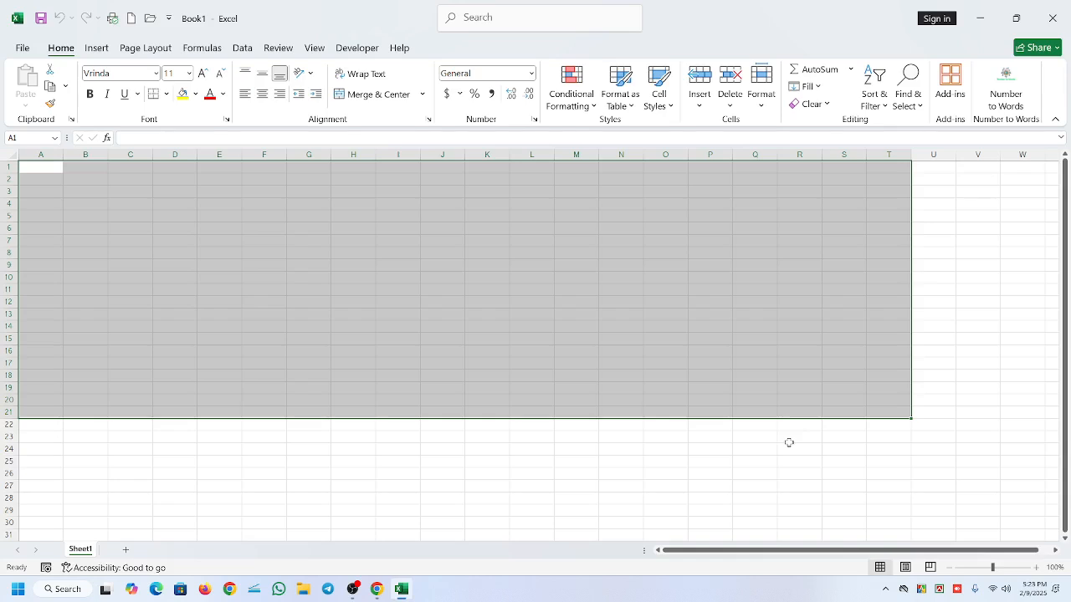
- Add a second worksheet, switch between both sheets, and return to Sheet1
{"action": "left_click", "coordinate": [125, 550]}
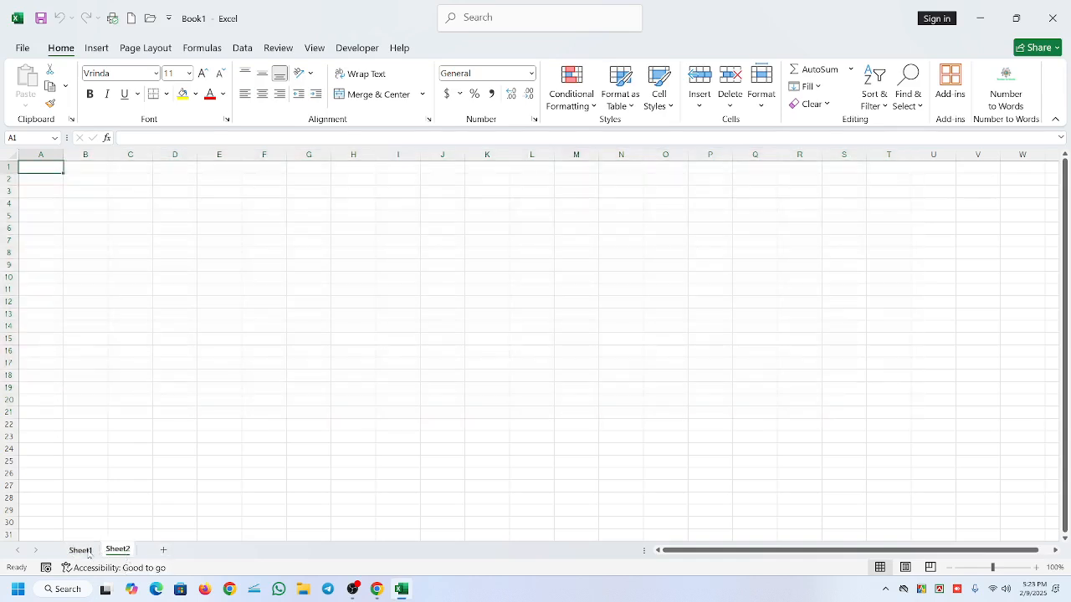
{"action": "left_click", "coordinate": [87, 553]}
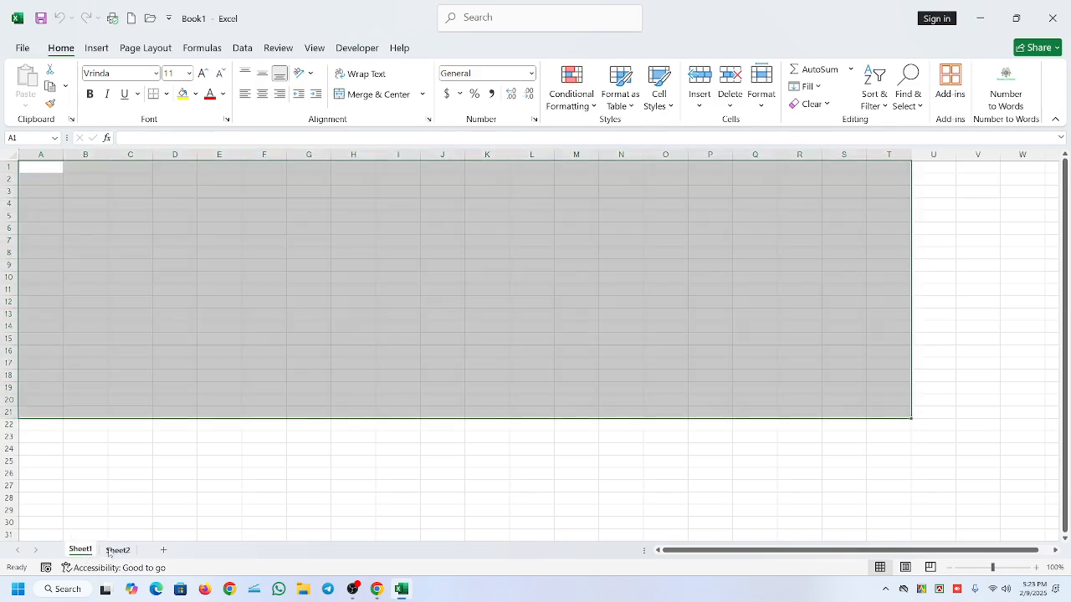
{"action": "left_click", "coordinate": [109, 553]}
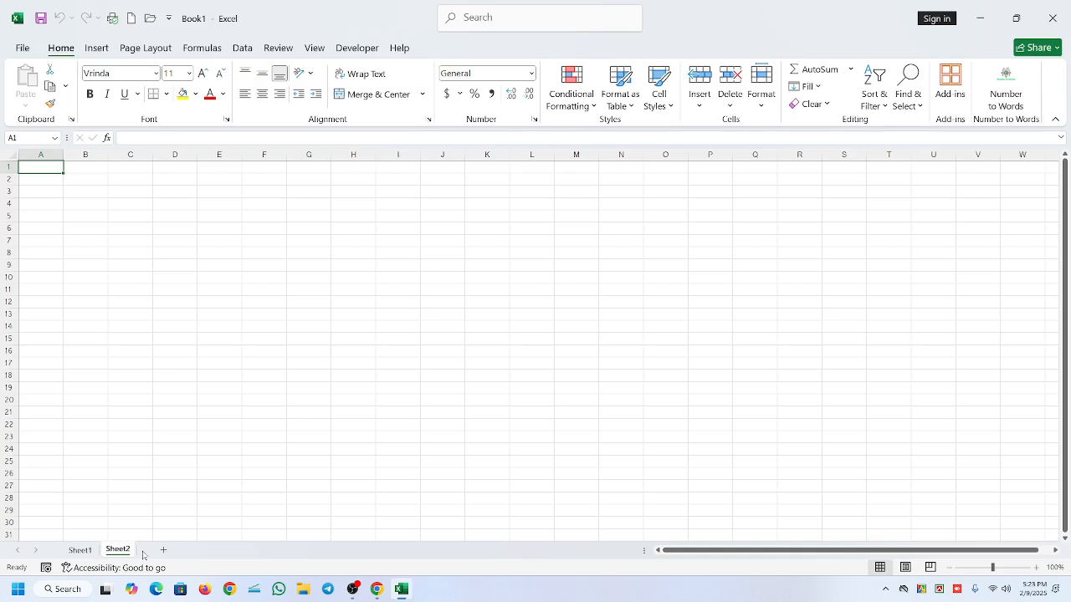
{"action": "left_click", "coordinate": [78, 550]}
- Select the individual cells E8, A1 and E3 in turn, ending on A1
{"action": "left_click", "coordinate": [202, 255]}
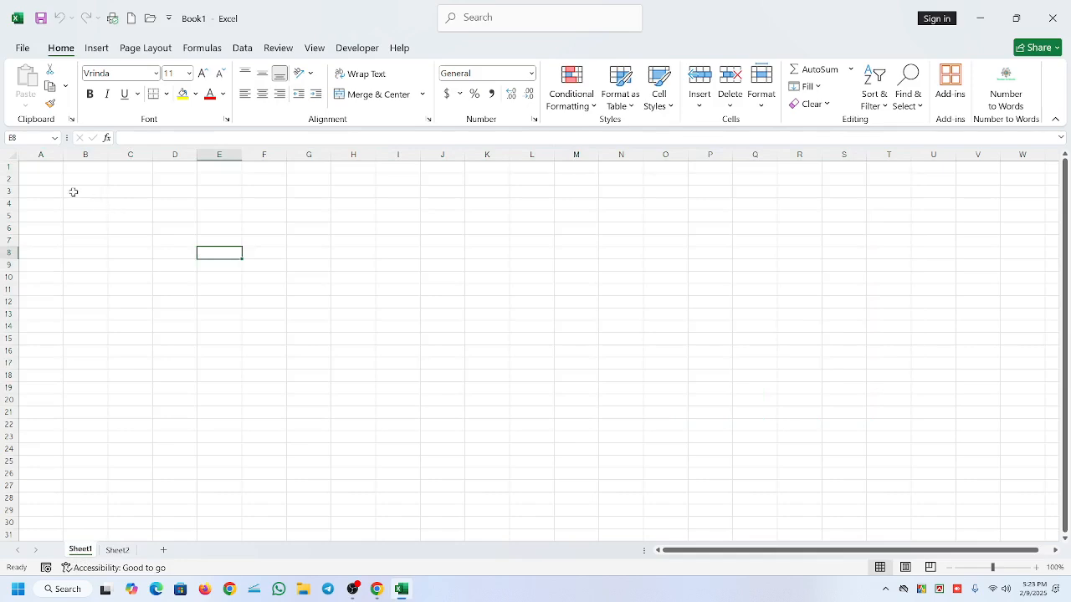
{"action": "left_click", "coordinate": [28, 168]}
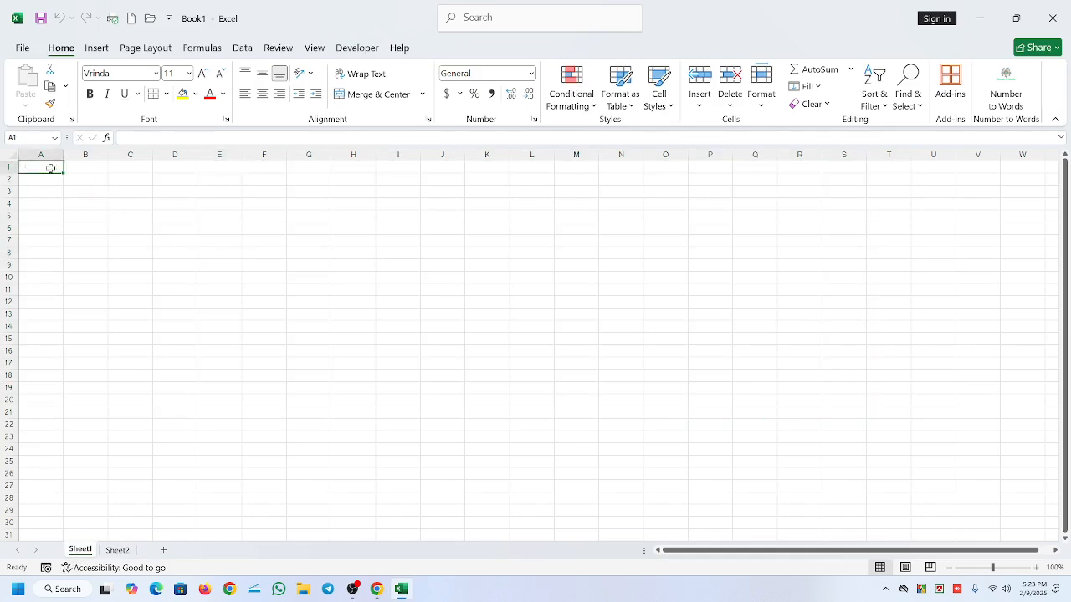
{"action": "left_click", "coordinate": [216, 191]}
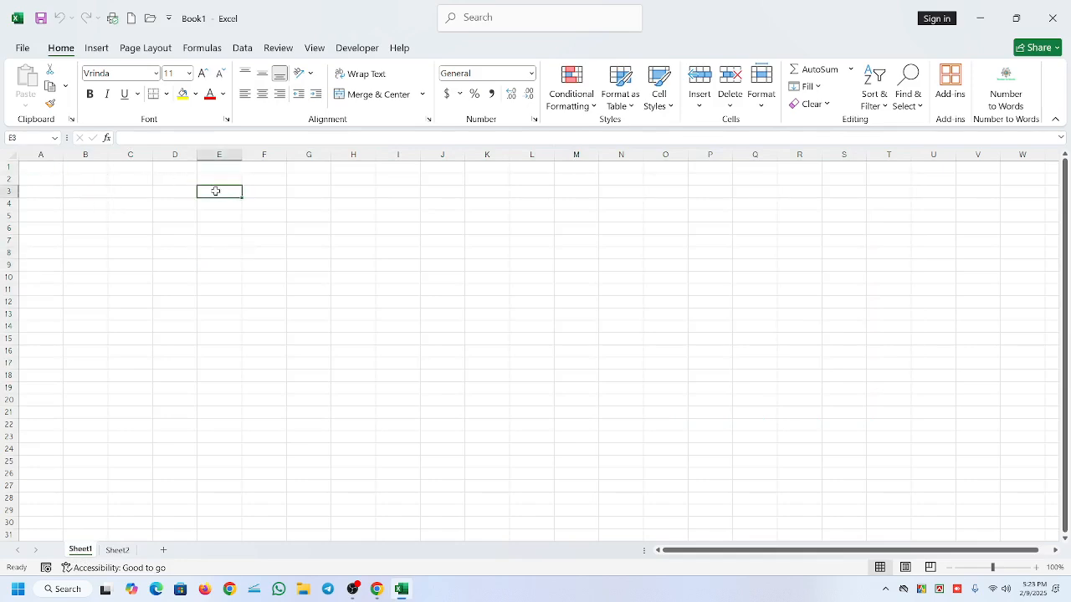
{"action": "left_click", "coordinate": [45, 168]}
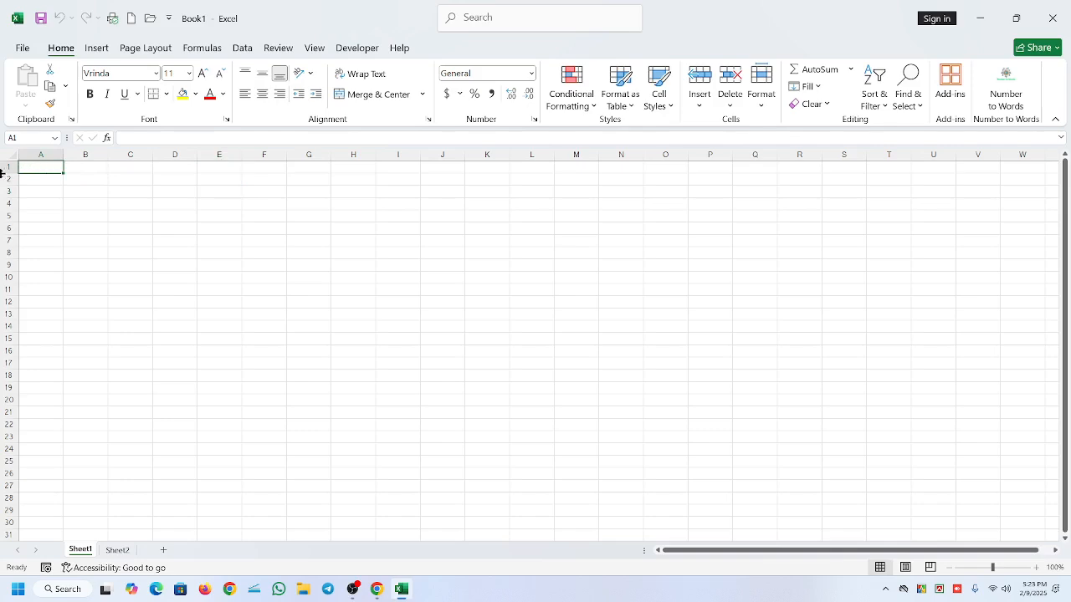
- Select rows 1 to 27 together, and select single rows such as 1, 4, 13 and 17 in turn
{"action": "left_click_drag", "start_coordinate": [4, 165], "coordinate": [2, 490]}
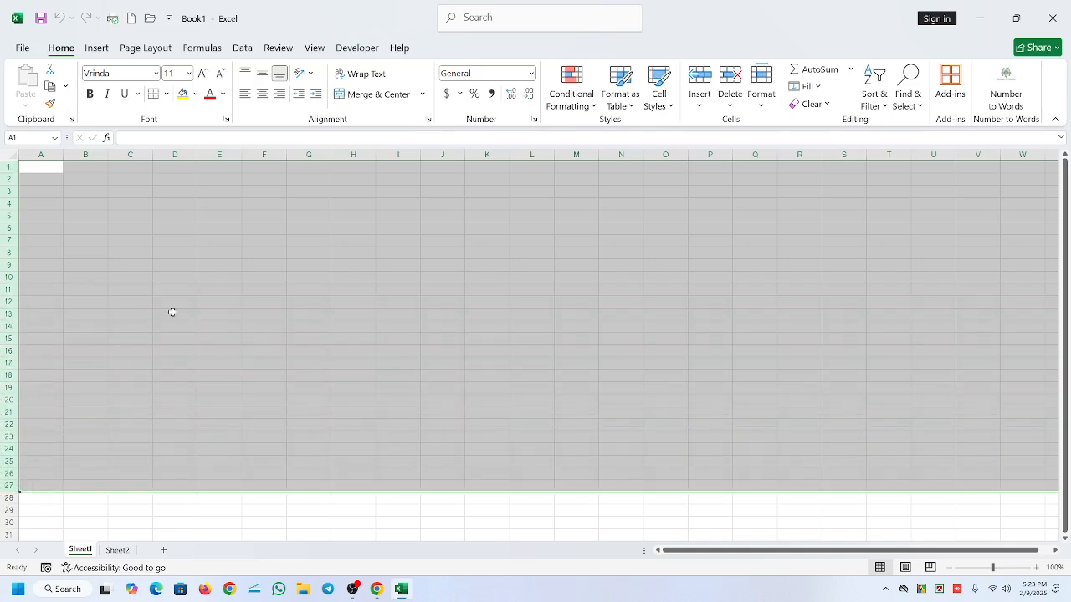
{"action": "left_click", "coordinate": [40, 171]}
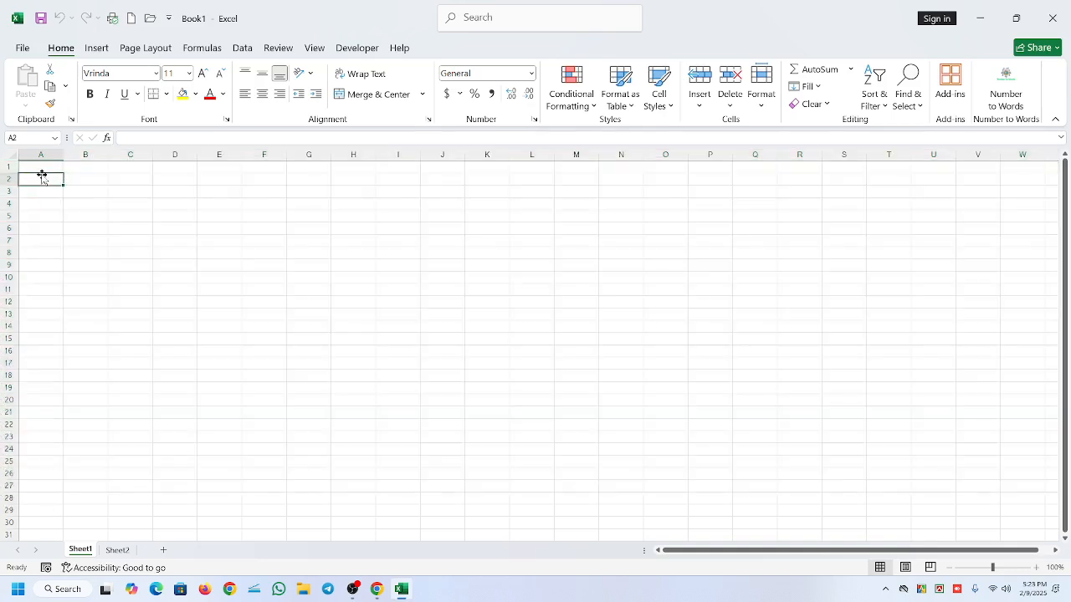
{"action": "left_click", "coordinate": [8, 167]}
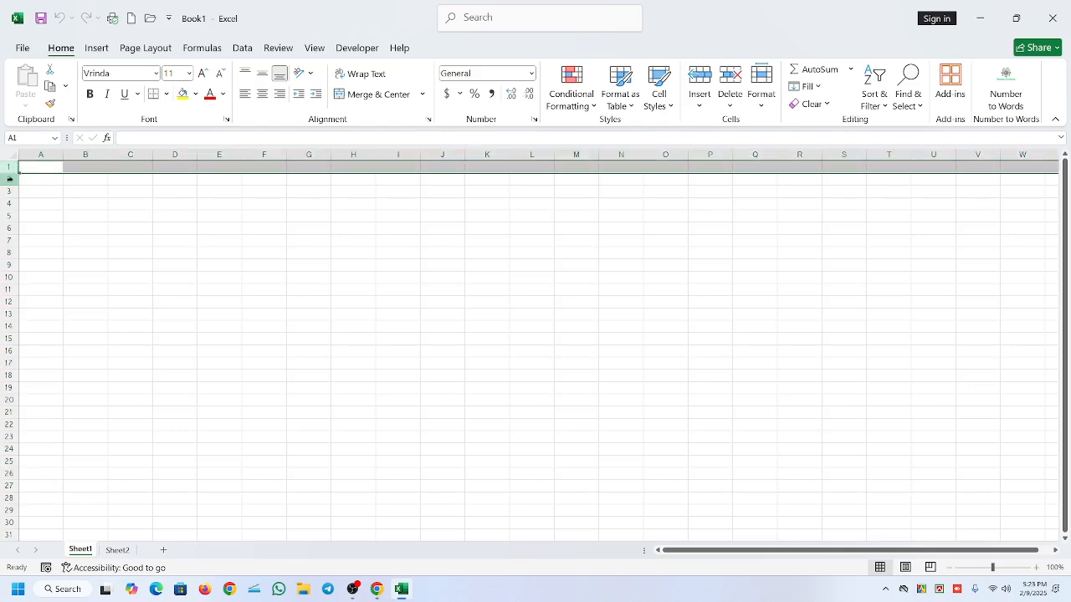
{"action": "left_click", "coordinate": [4, 203]}
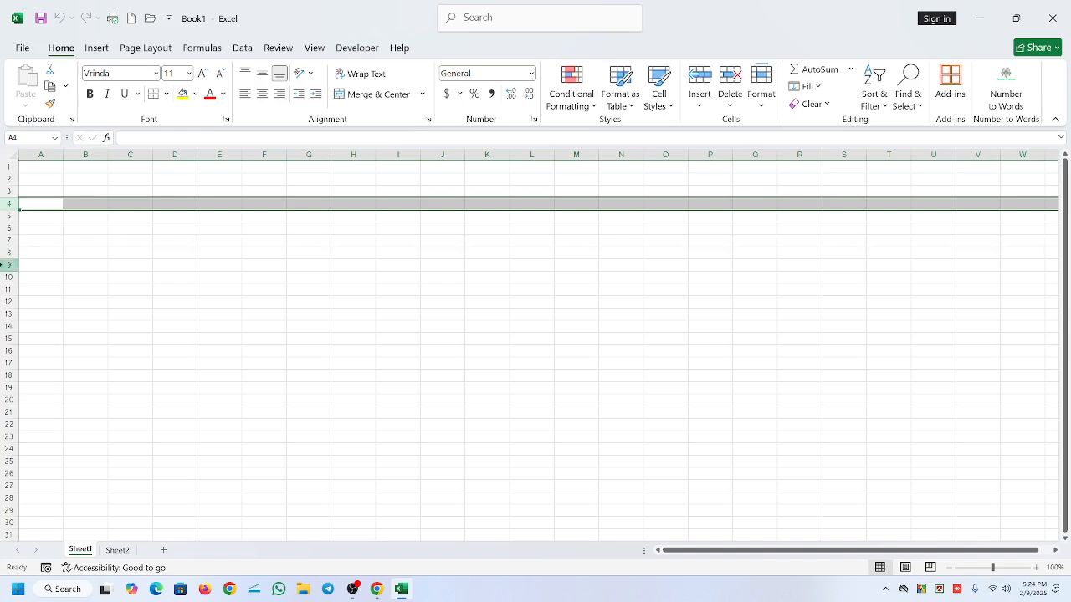
{"action": "left_click", "coordinate": [132, 312]}
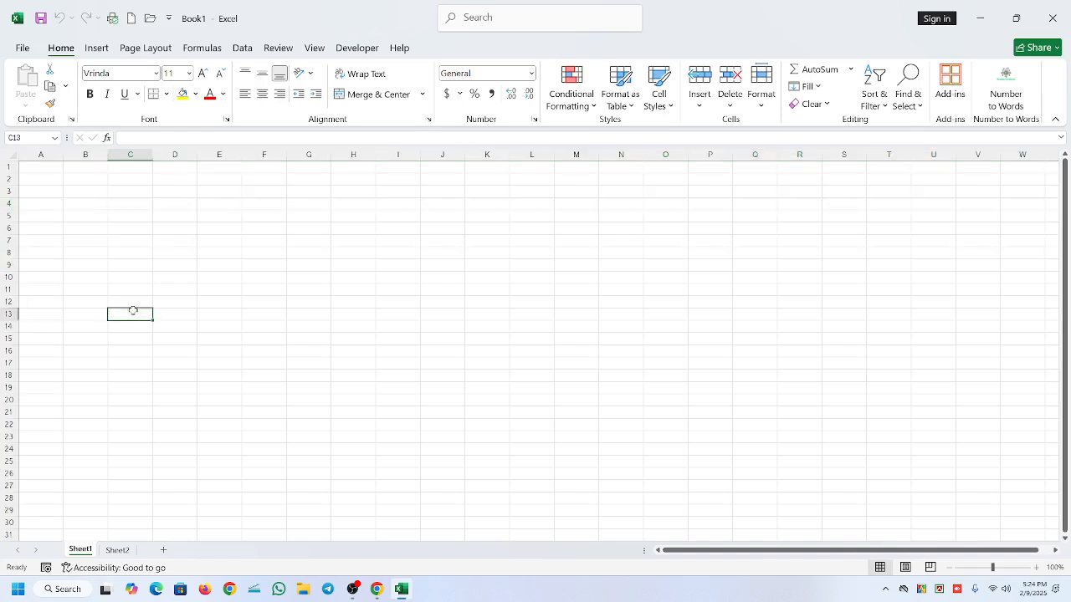
{"action": "left_click", "coordinate": [5, 313]}
{"action": "left_click_drag", "start_coordinate": [2, 334], "coordinate": [2, 343]}
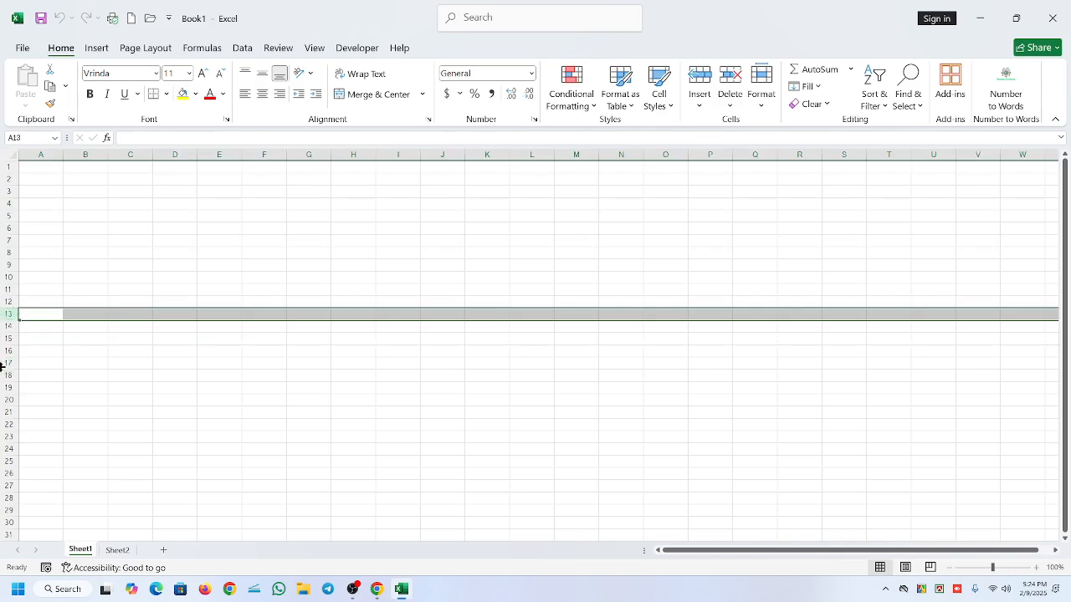
{"action": "left_click", "coordinate": [3, 352]}
{"action": "left_click", "coordinate": [6, 363]}
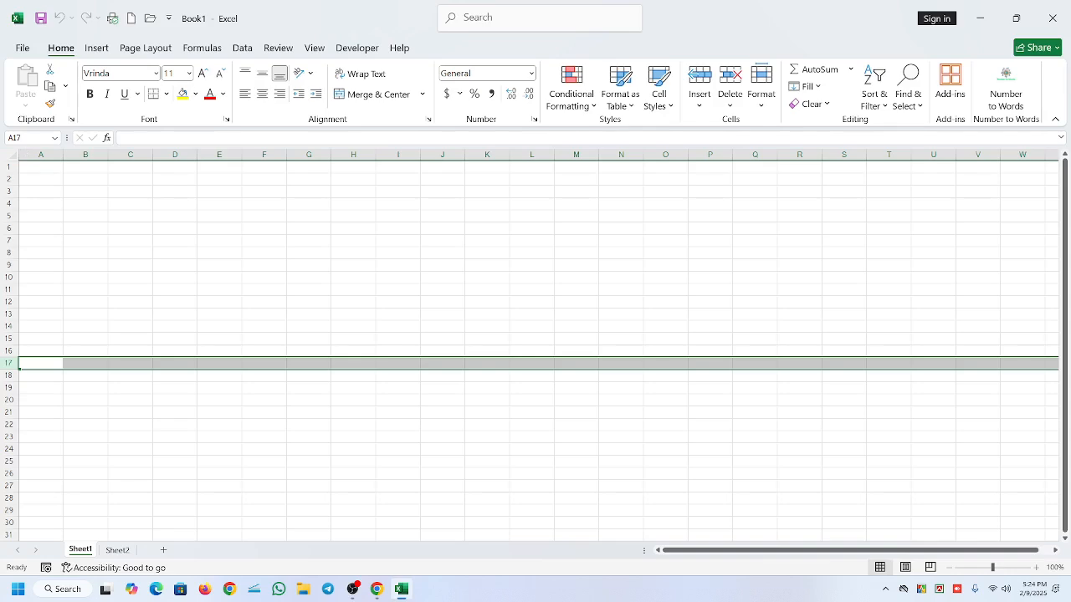
- Select the entire columns A, B and C one at a time
{"action": "left_click", "coordinate": [35, 154]}
{"action": "left_click", "coordinate": [84, 148]}
{"action": "left_click", "coordinate": [129, 149]}
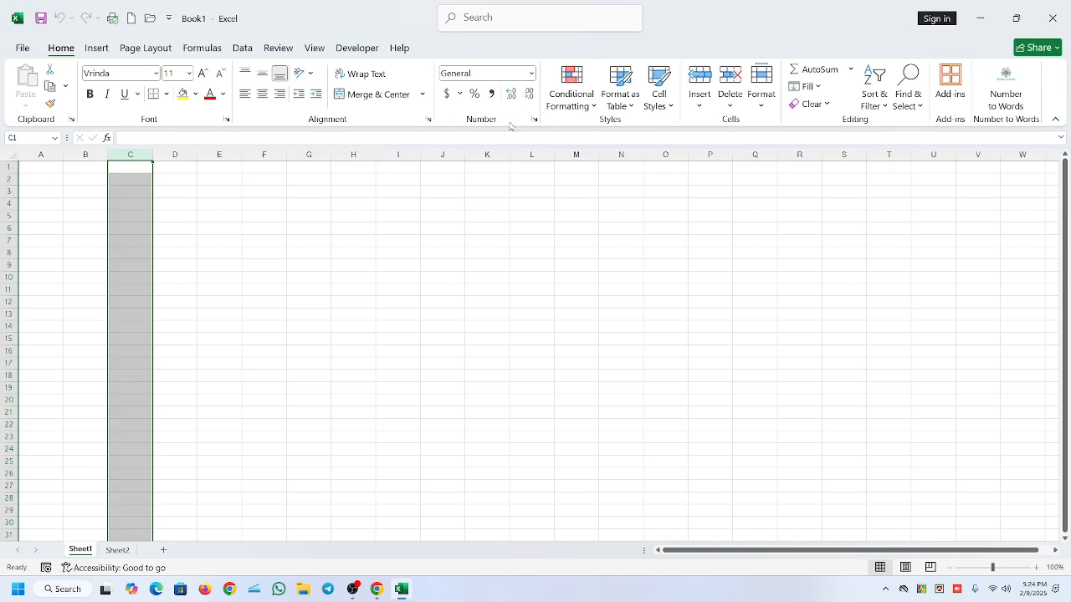
- Select individual cells in turn, including J5, M6, N4 and N7
{"action": "left_click", "coordinate": [425, 217]}
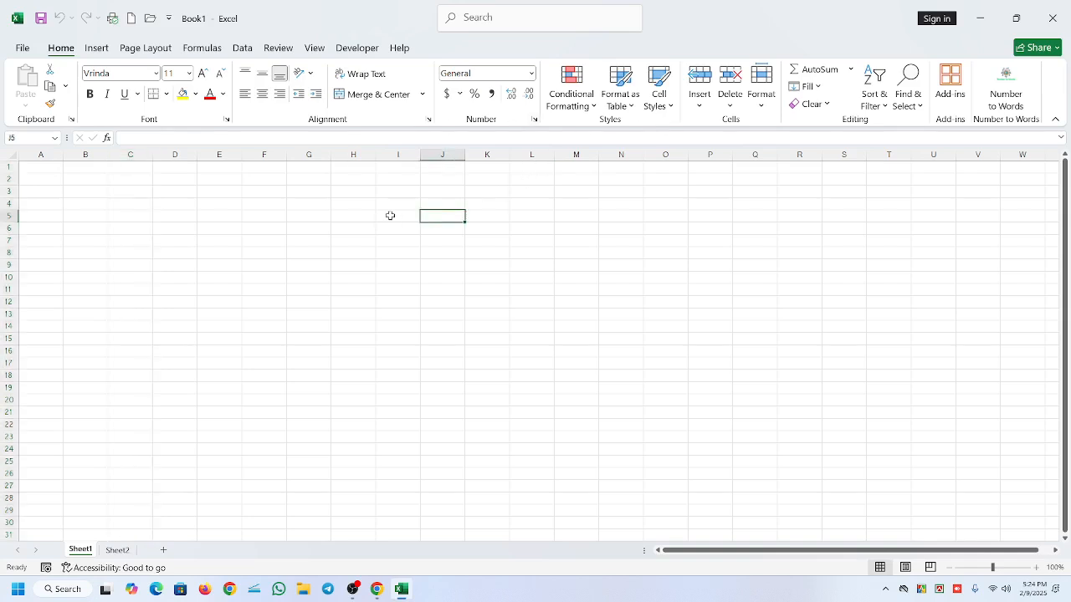
{"action": "left_click", "coordinate": [453, 190]}
{"action": "left_click_drag", "start_coordinate": [466, 191], "coordinate": [581, 233]}
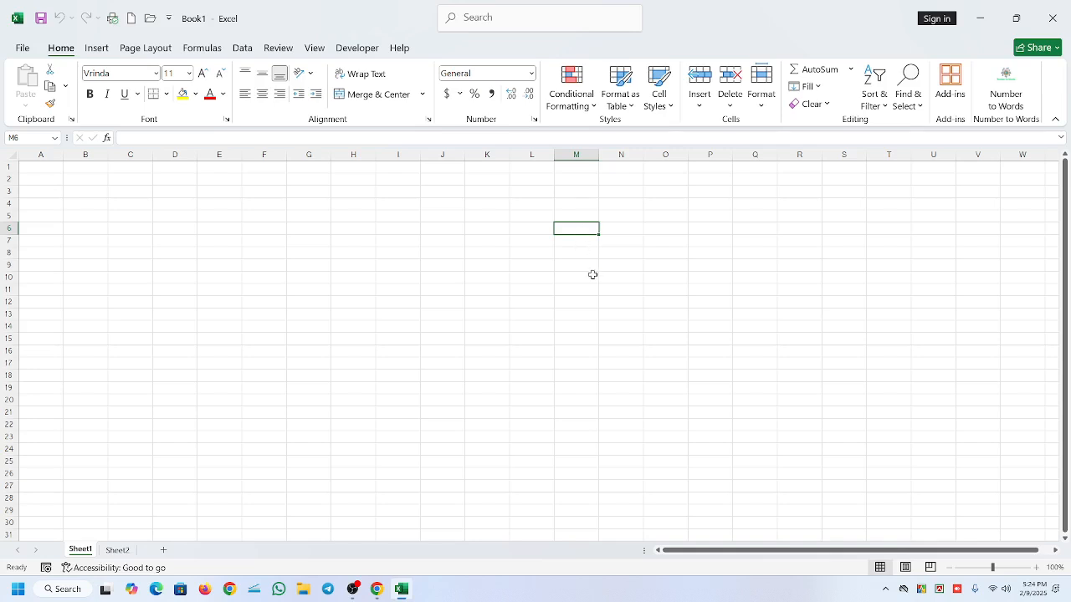
{"action": "left_click", "coordinate": [626, 201]}
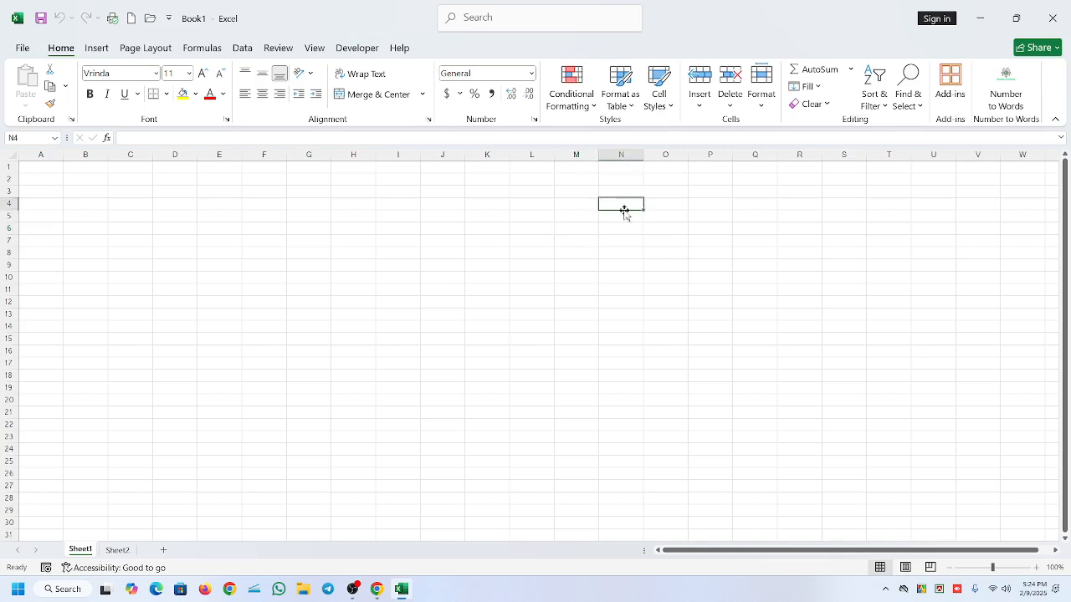
{"action": "left_click", "coordinate": [632, 240]}
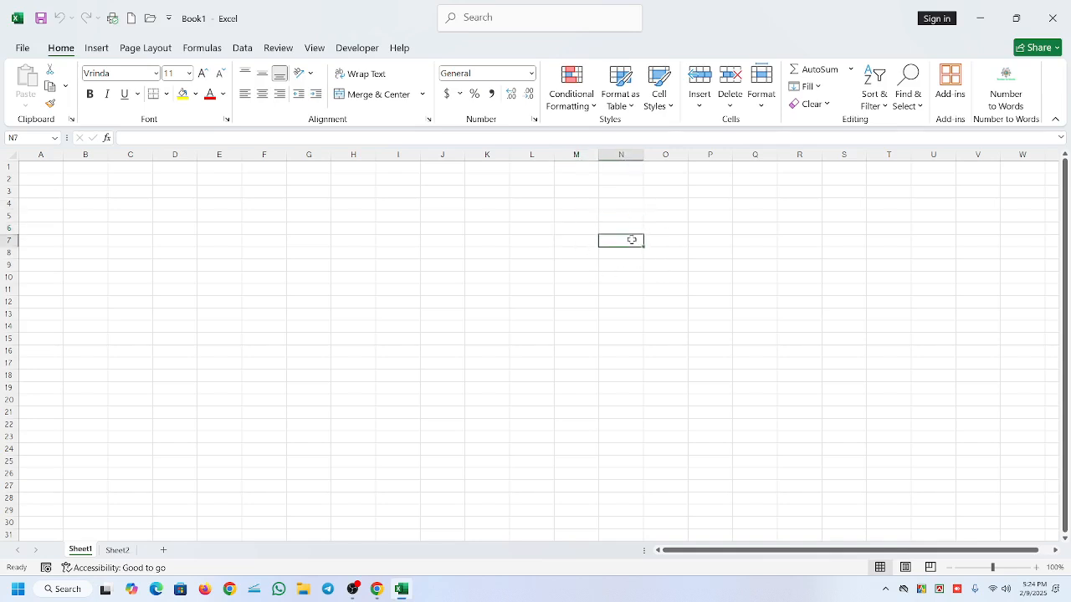
- Select individual cells across the sheet in turn, including V5, A4, D9, I16 and J8
{"action": "left_click", "coordinate": [727, 226]}
{"action": "left_click", "coordinate": [837, 286]}
{"action": "left_click", "coordinate": [974, 219]}
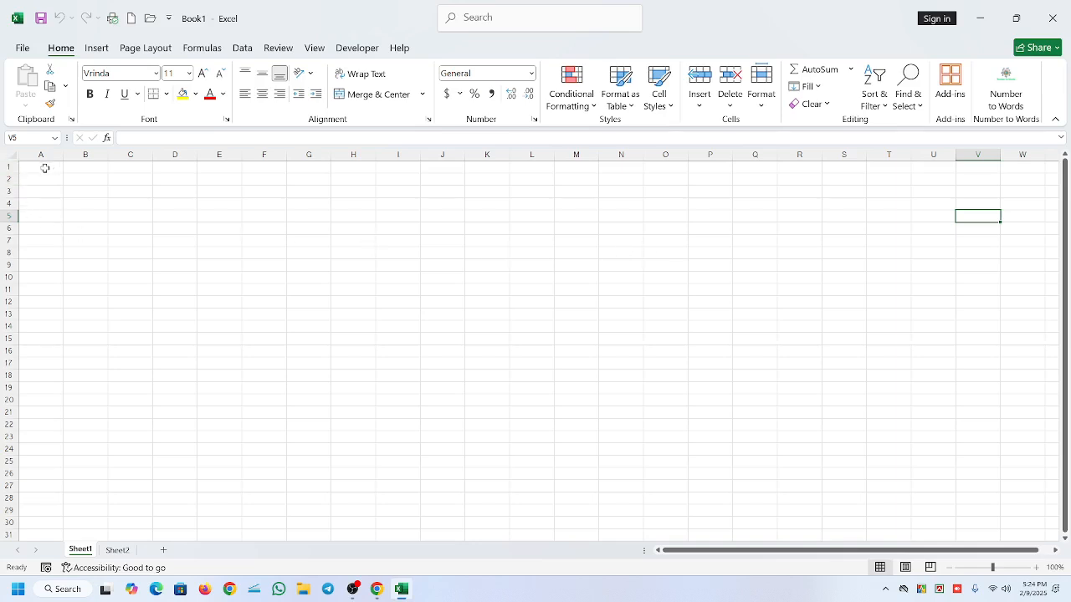
{"action": "left_click", "coordinate": [58, 206]}
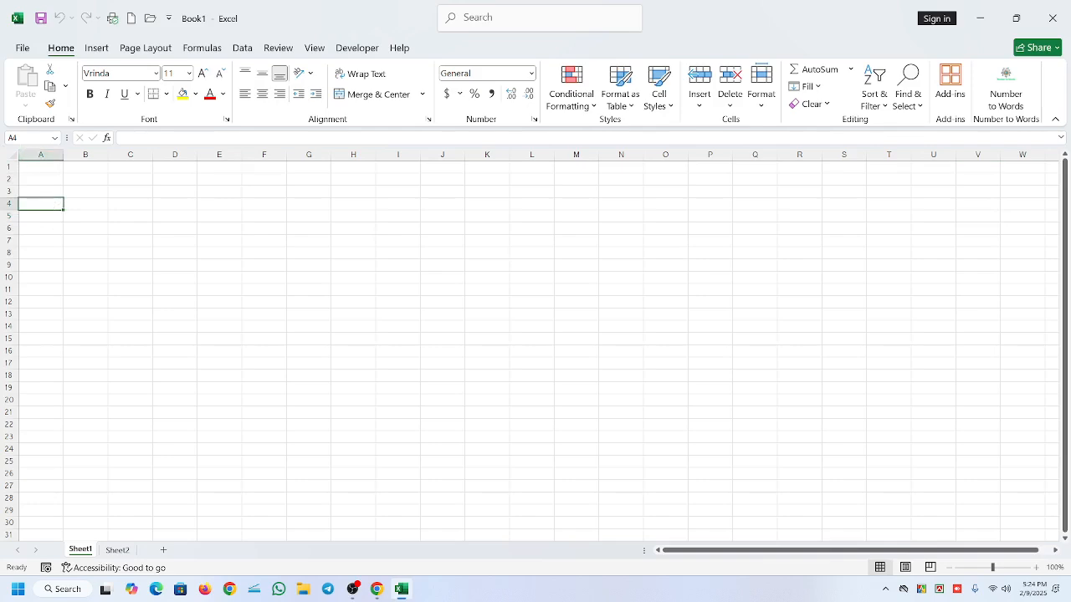
{"action": "left_click", "coordinate": [163, 262]}
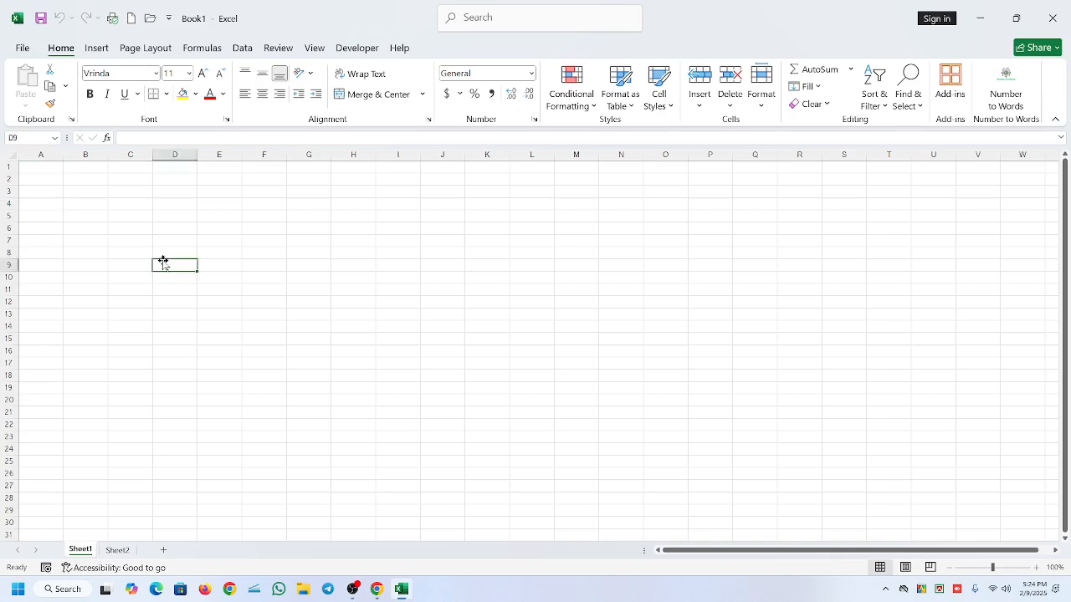
{"action": "left_click", "coordinate": [378, 352]}
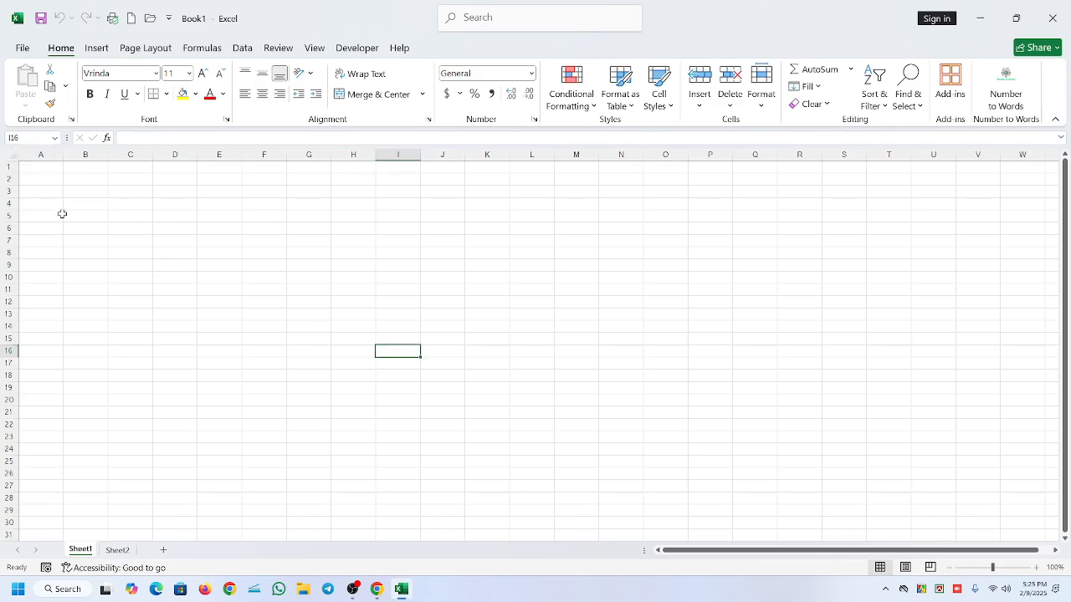
{"action": "left_click", "coordinate": [433, 256]}
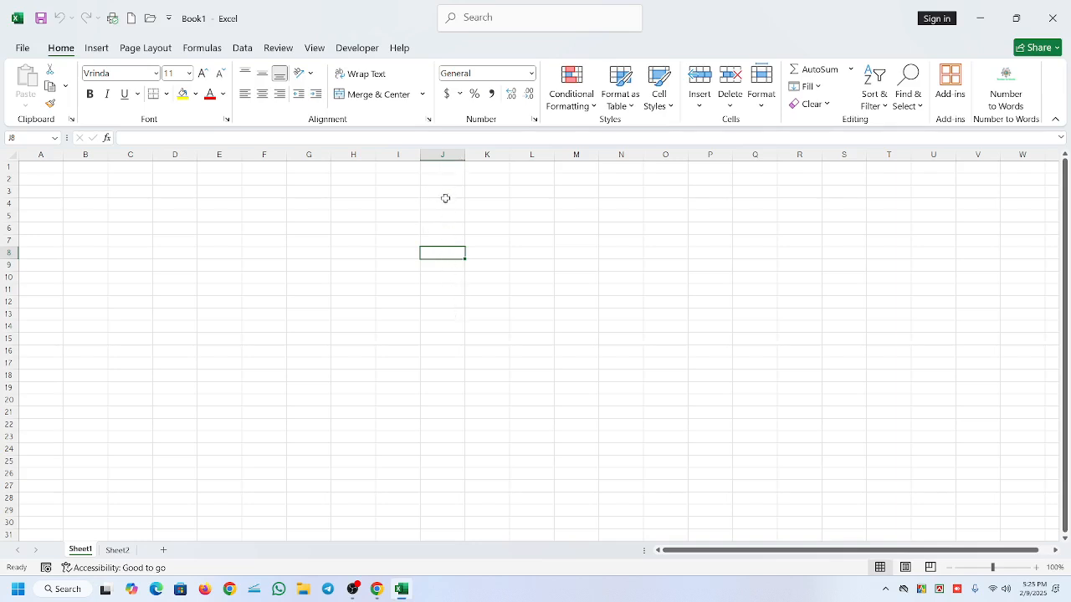
- Select the entire column J, followed by the single cells J7, M7 and M14
{"action": "left_click", "coordinate": [444, 159]}
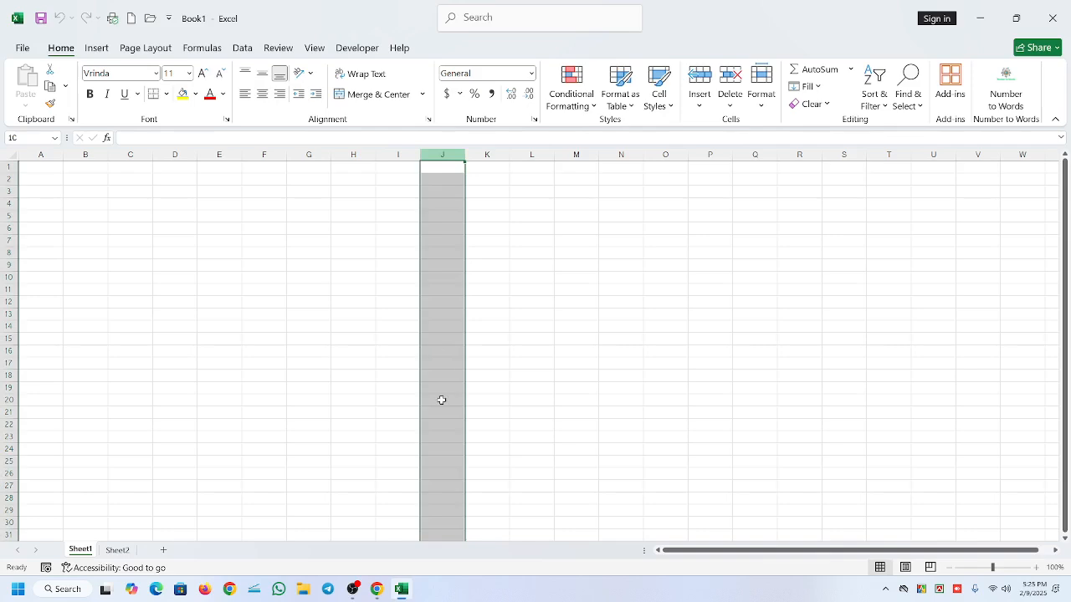
{"action": "left_click", "coordinate": [440, 242]}
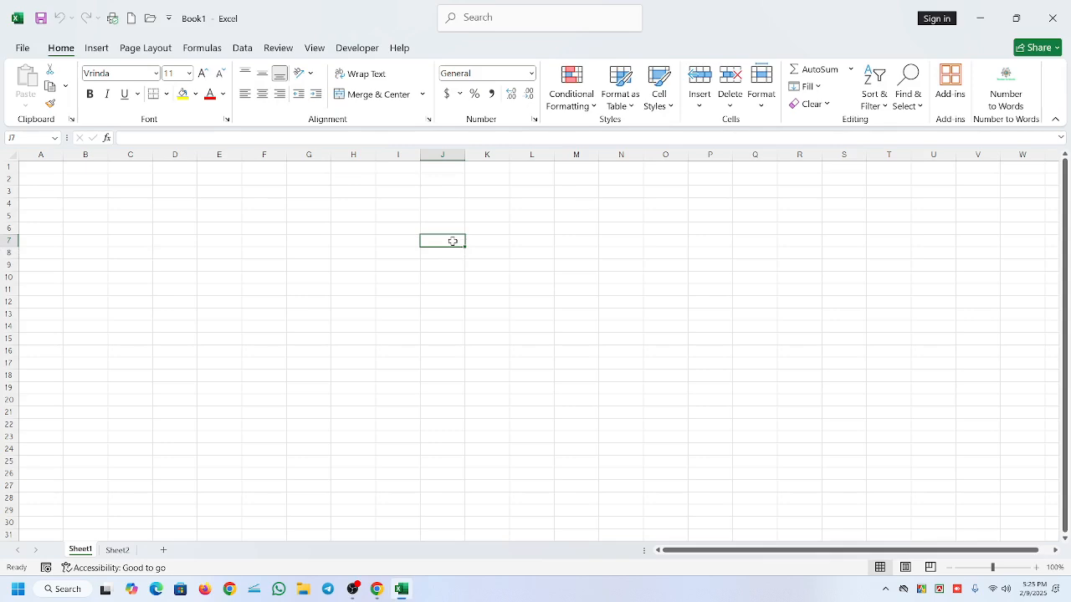
{"action": "left_click", "coordinate": [573, 244]}
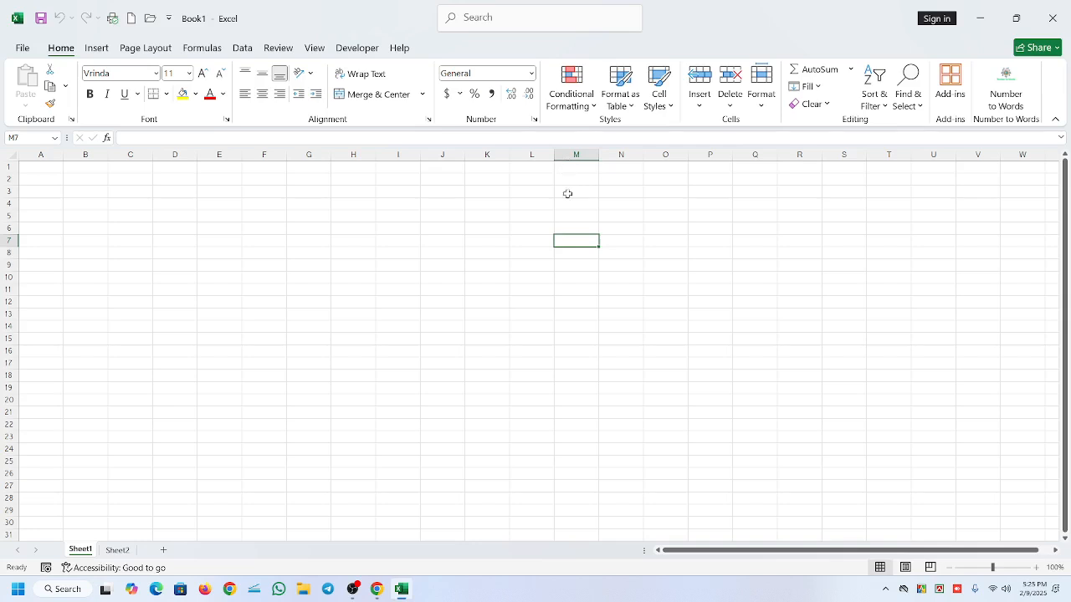
{"action": "left_click", "coordinate": [594, 324]}
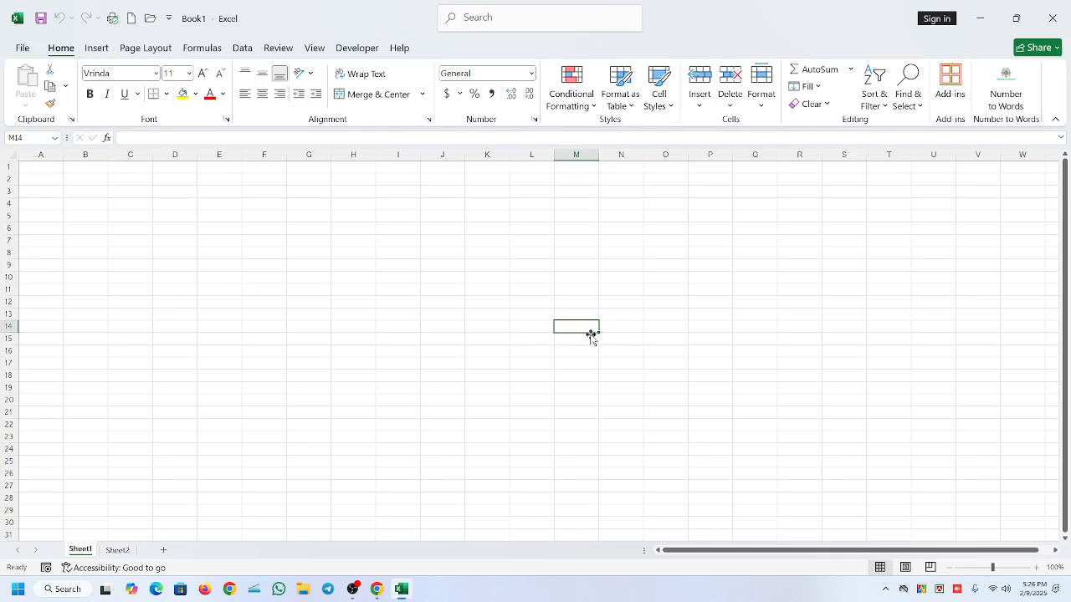
{"action": "left_click", "coordinate": [355, 591]}
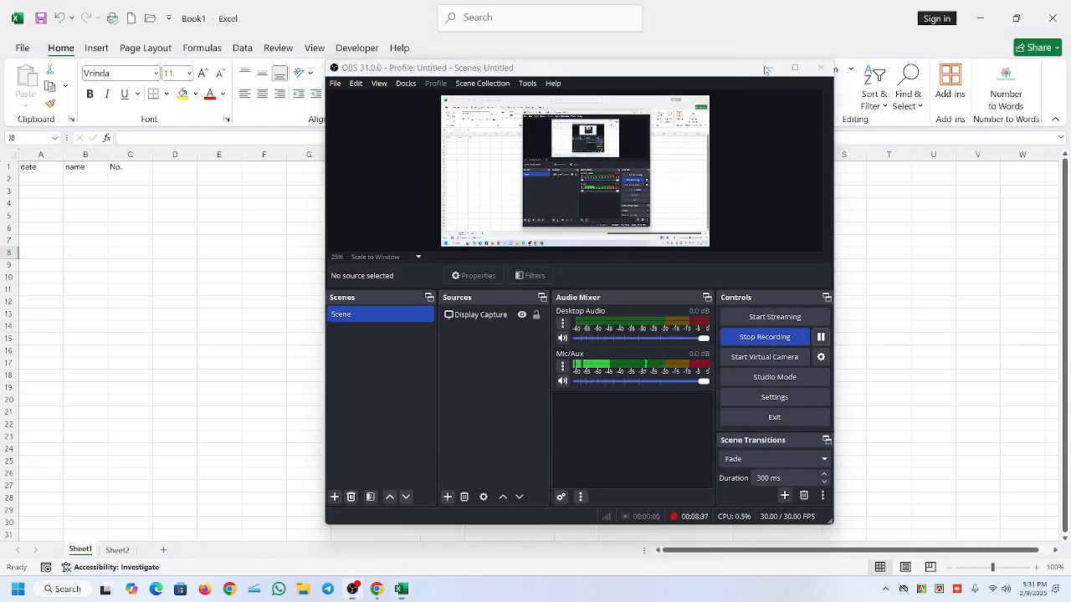
{"action": "left_click", "coordinate": [764, 68]}
- Clear the contents of the range A1:N15 and deselect it
{"action": "left_click", "coordinate": [43, 167]}
{"action": "left_click_drag", "start_coordinate": [43, 168], "coordinate": [622, 336]}
{"action": "key", "text": "Delete"}
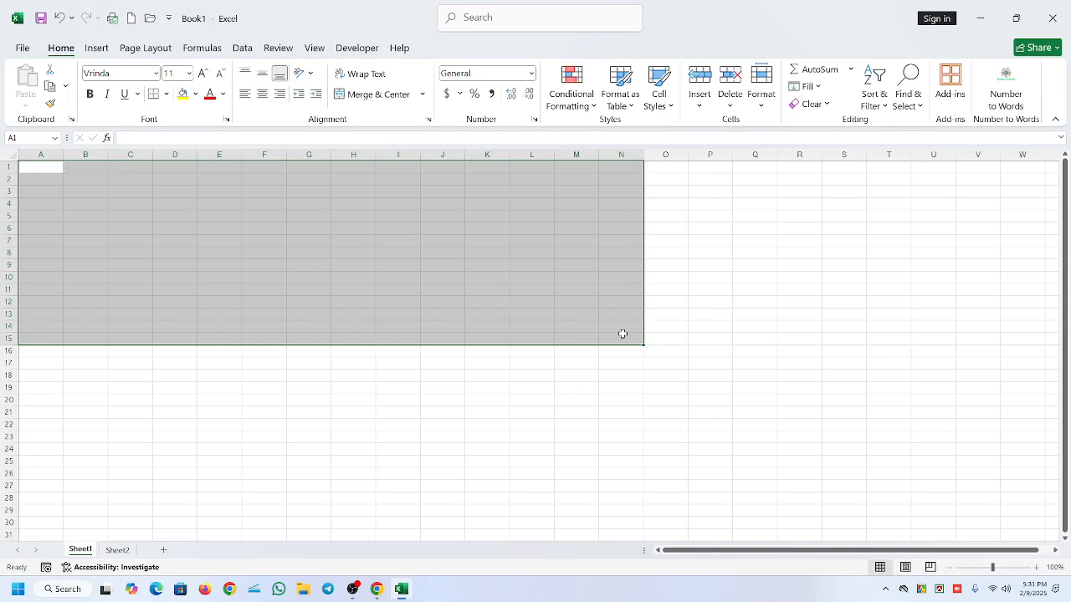
{"action": "left_click", "coordinate": [356, 308]}
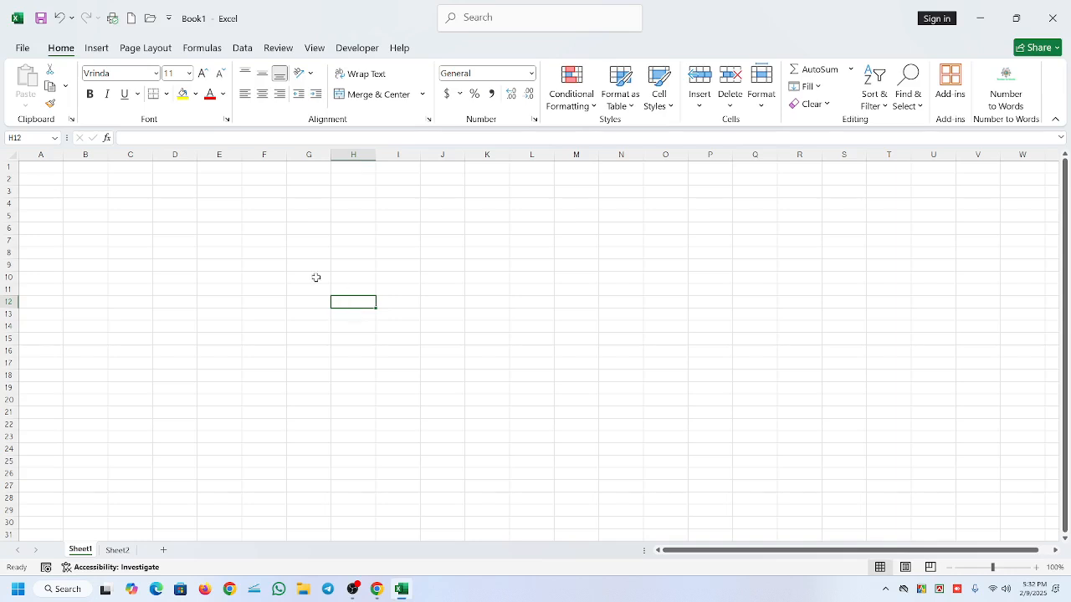
- Enter the text "Government of the poepole" in cell A1
{"action": "left_click", "coordinate": [44, 168]}
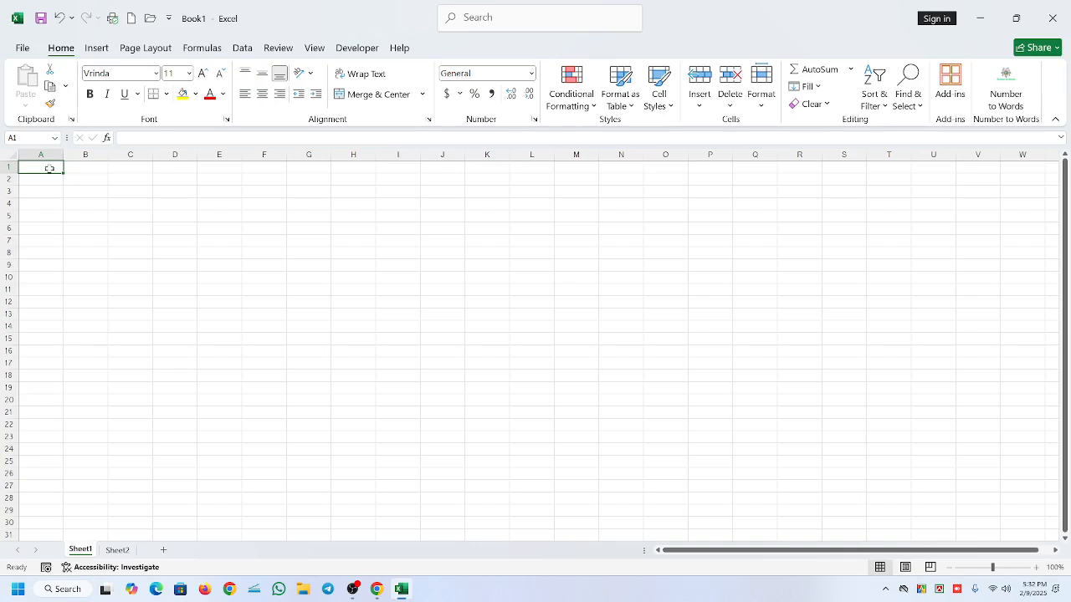
{"action": "type", "text": "Gove"}
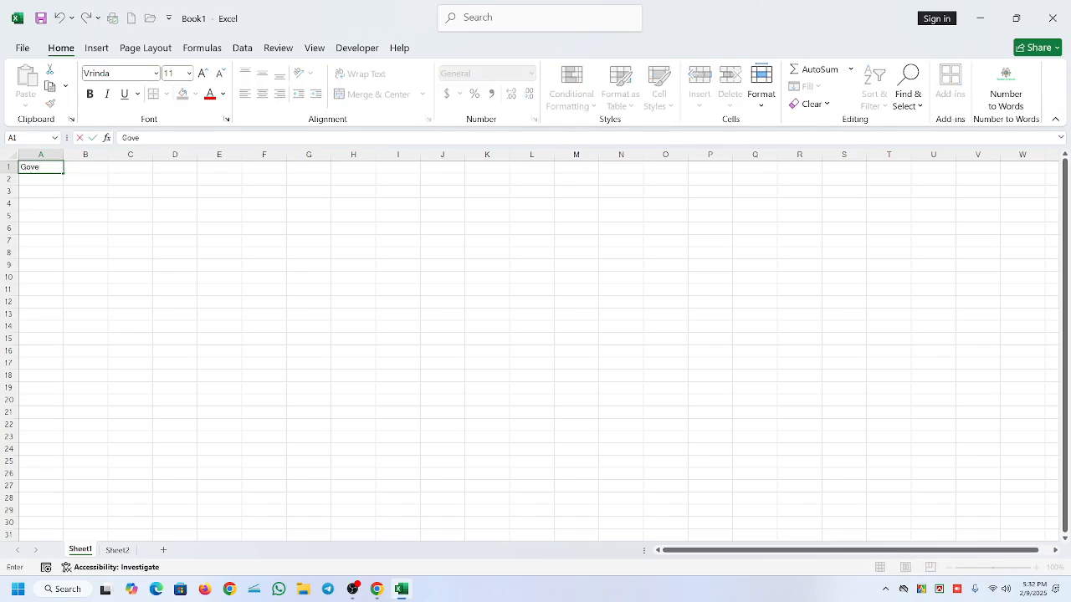
{"action": "type", "text": "rnment of the poepole"}
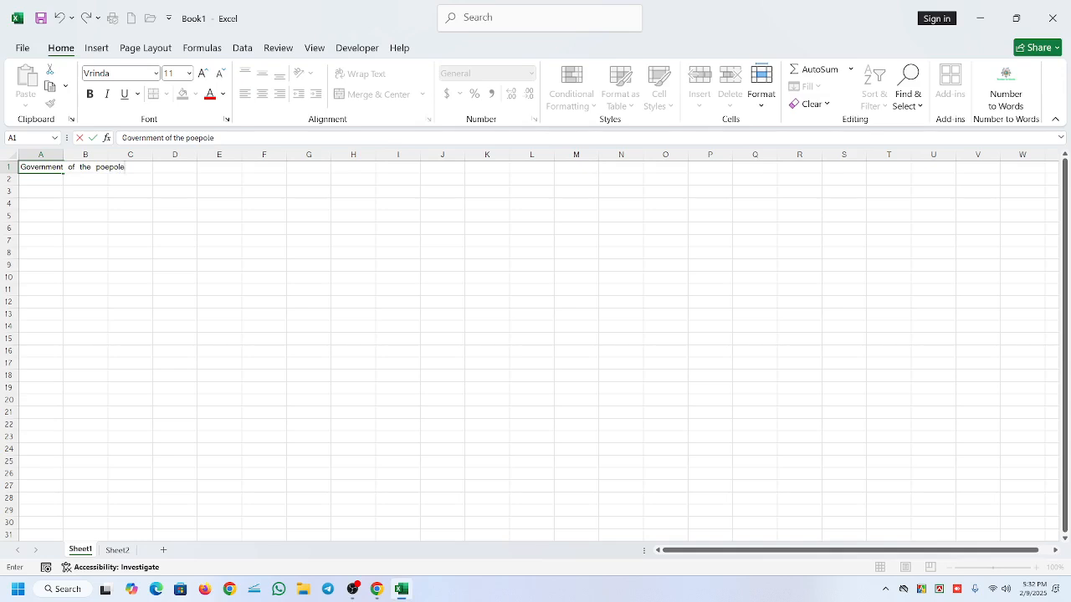
{"action": "left_click", "coordinate": [172, 203]}
- Examine cells A1, B1 and C1 in turn to see which one holds the text running across row 1
{"action": "left_click", "coordinate": [46, 168]}
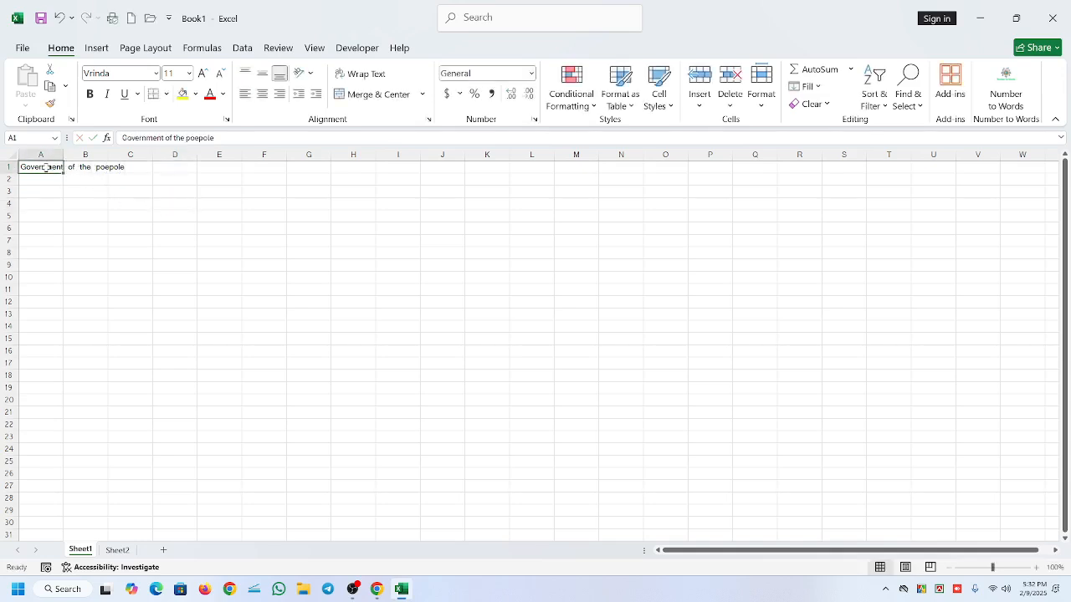
{"action": "left_click", "coordinate": [183, 226]}
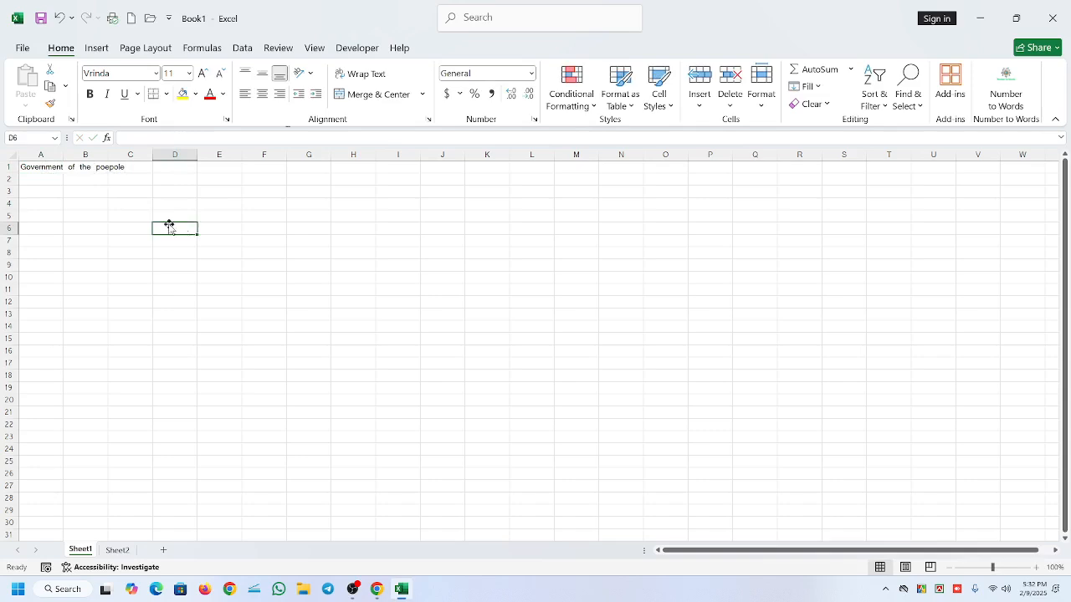
{"action": "left_click", "coordinate": [1013, 569]}
{"action": "left_click_drag", "start_coordinate": [855, 554], "coordinate": [640, 553]}
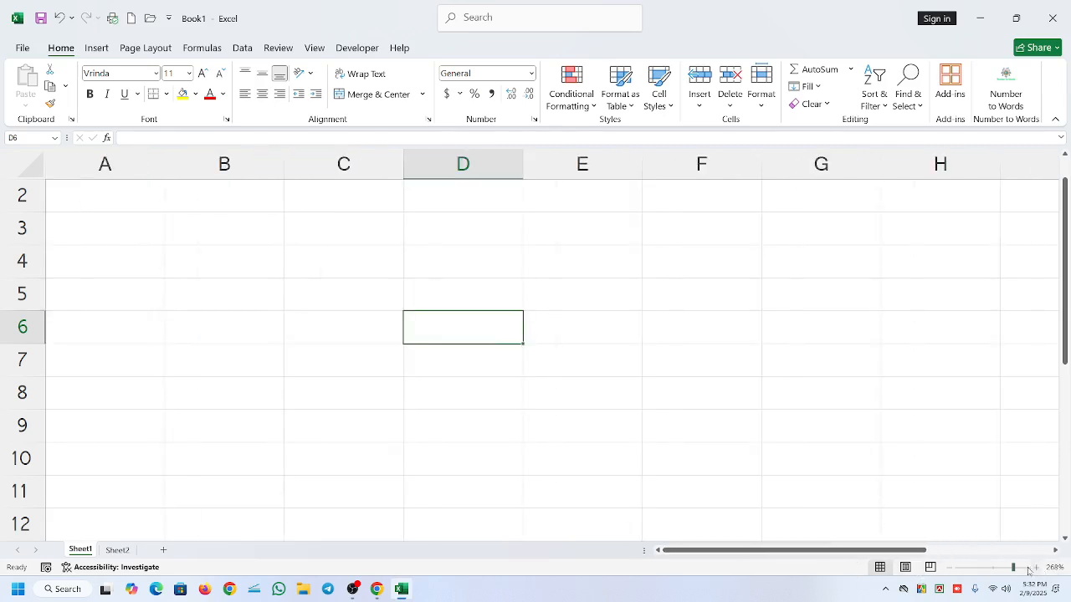
{"action": "scroll", "coordinate": [55, 357], "scroll_direction": "up", "scroll_amount": 1}
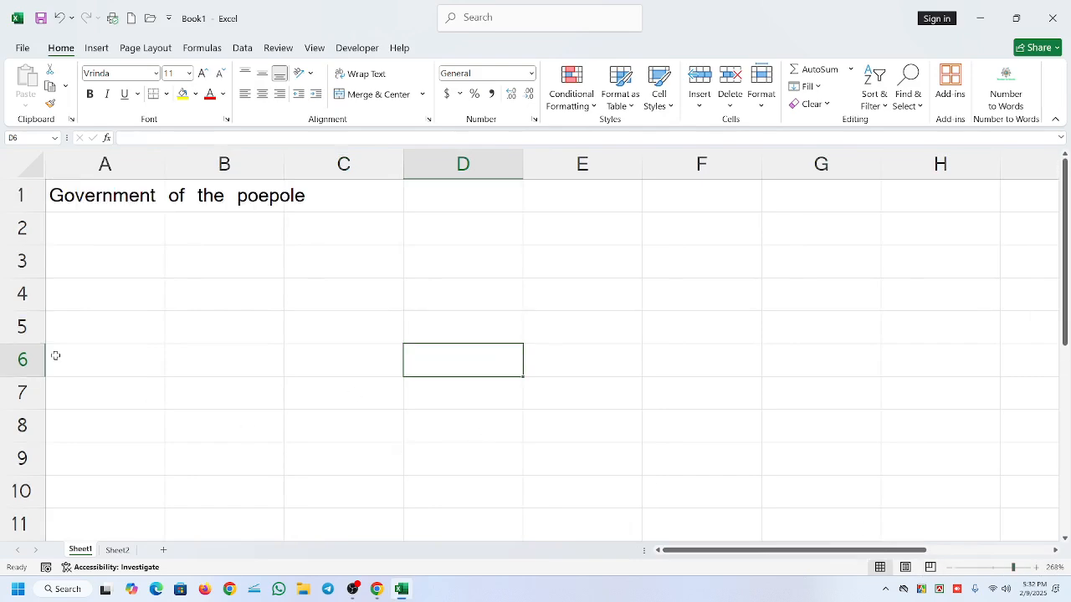
{"action": "left_click", "coordinate": [97, 201]}
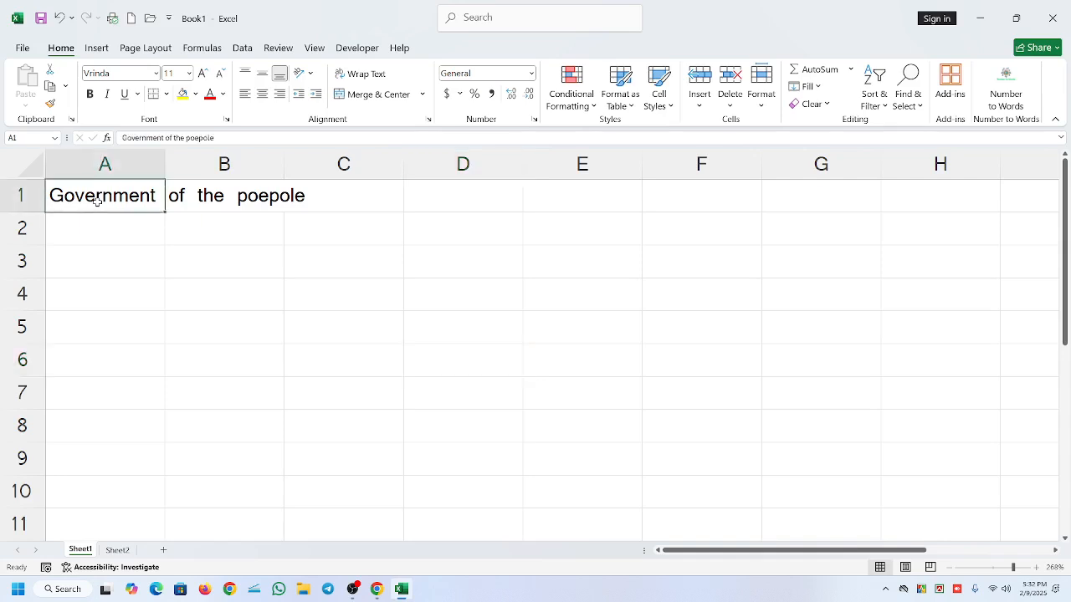
{"action": "left_click", "coordinate": [190, 201]}
{"action": "left_click", "coordinate": [107, 195]}
{"action": "left_click", "coordinate": [211, 196]}
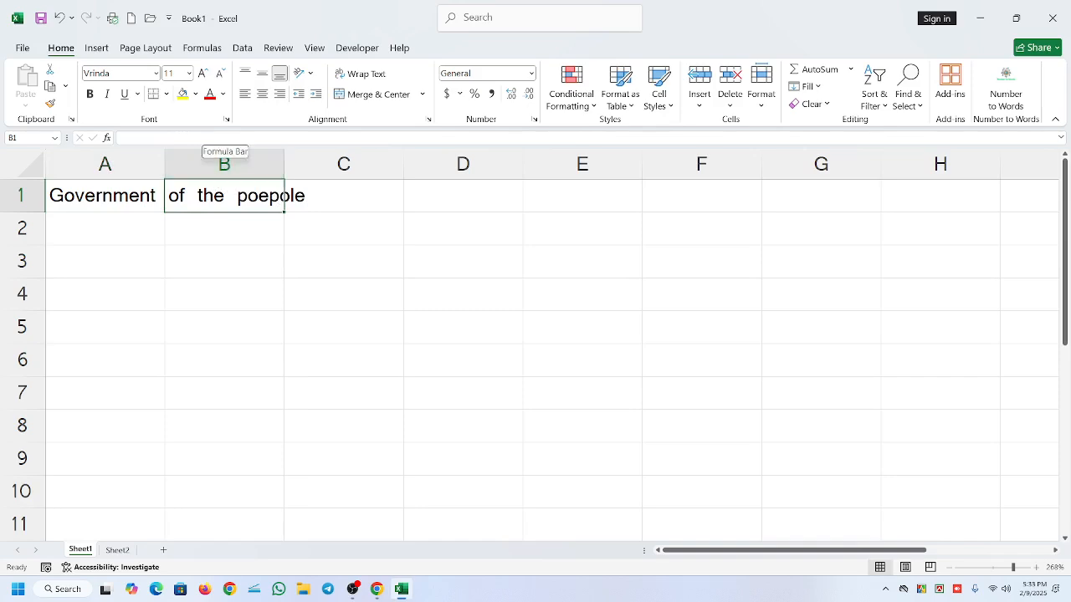
{"action": "left_click", "coordinate": [357, 199]}
{"action": "left_click", "coordinate": [117, 196]}
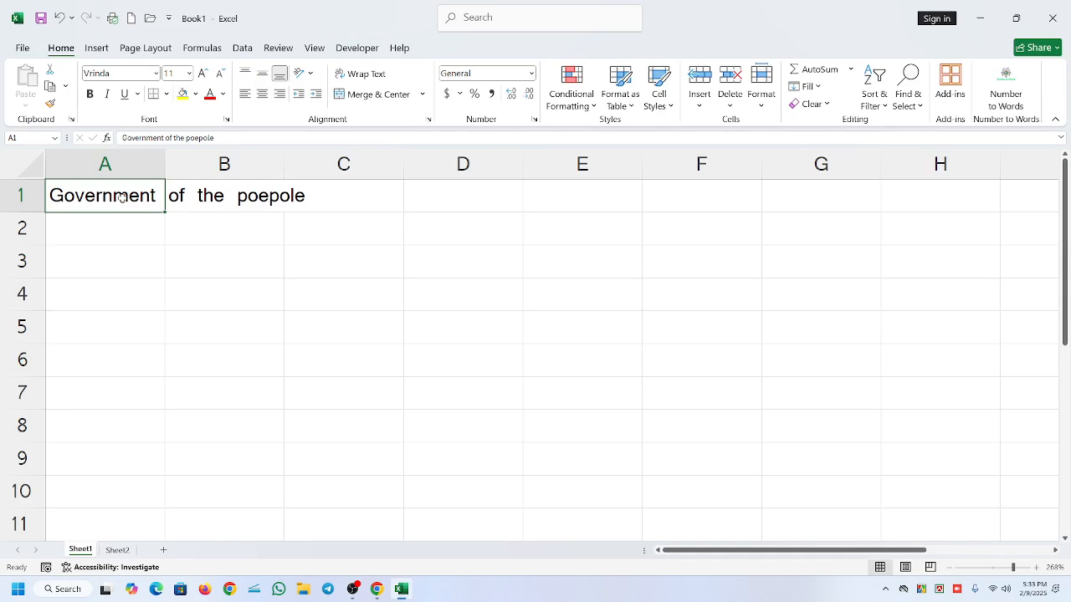
- Open the text in A1 for editing, leave the cell and select it again
{"action": "double_click", "coordinate": [121, 196]}
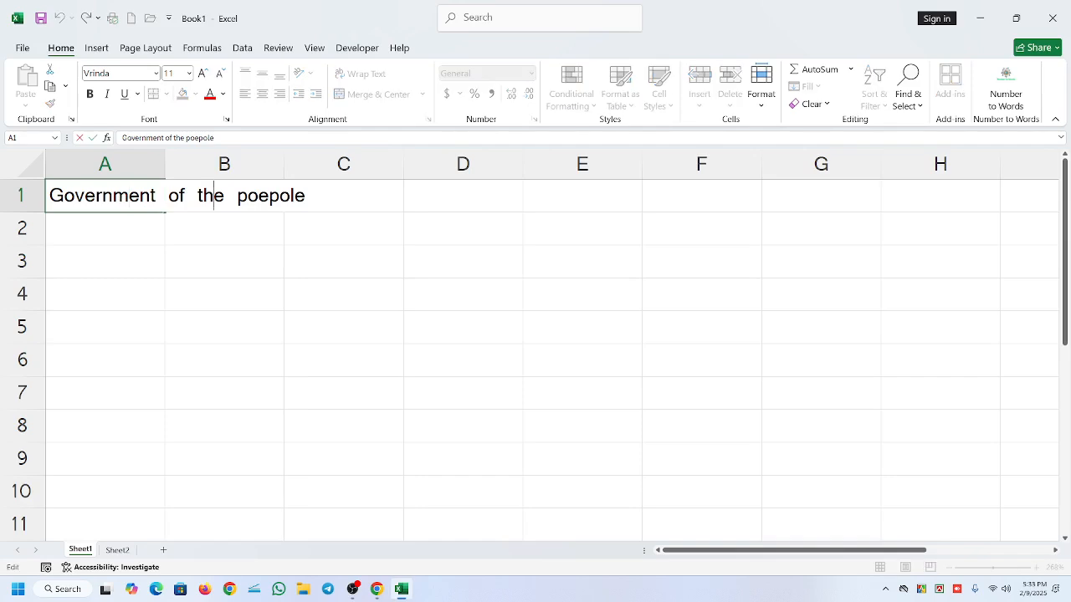
{"action": "key", "text": "Return"}
{"action": "left_click", "coordinate": [189, 220]}
{"action": "left_click", "coordinate": [87, 184]}
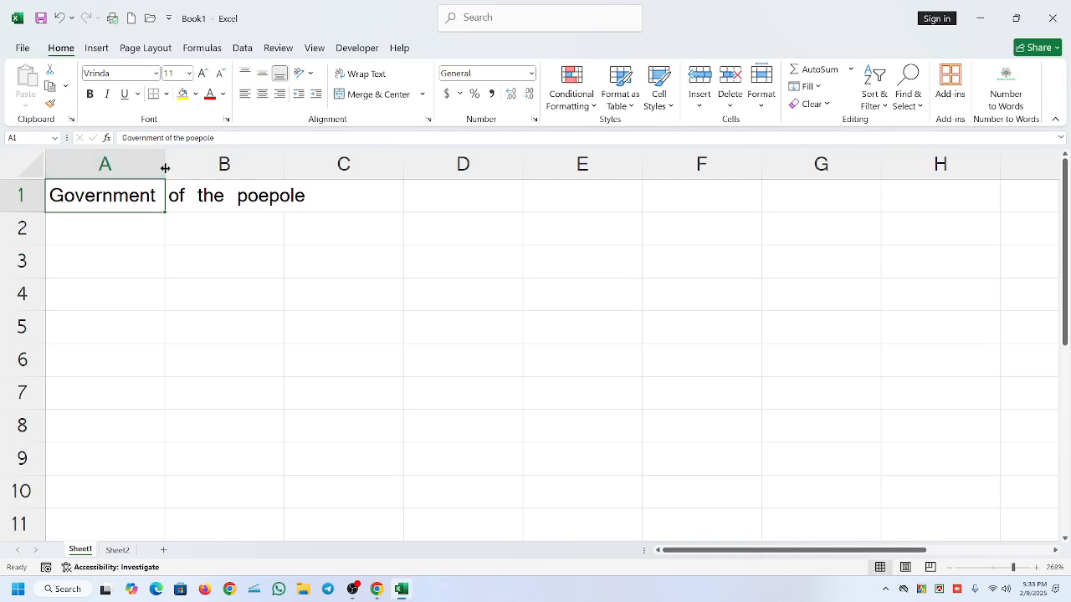
- Widen column A until the text in A1 fits inside it, and check cells A1, B1 and C1
{"action": "left_click_drag", "start_coordinate": [164, 168], "coordinate": [324, 165]}
{"action": "left_click", "coordinate": [266, 249]}
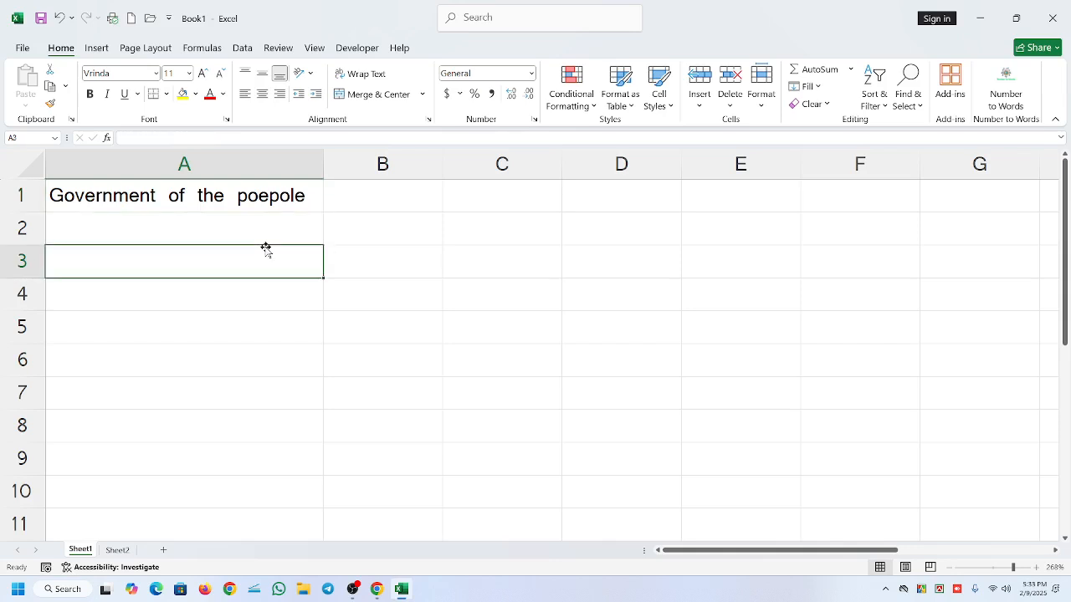
{"action": "left_click", "coordinate": [230, 201]}
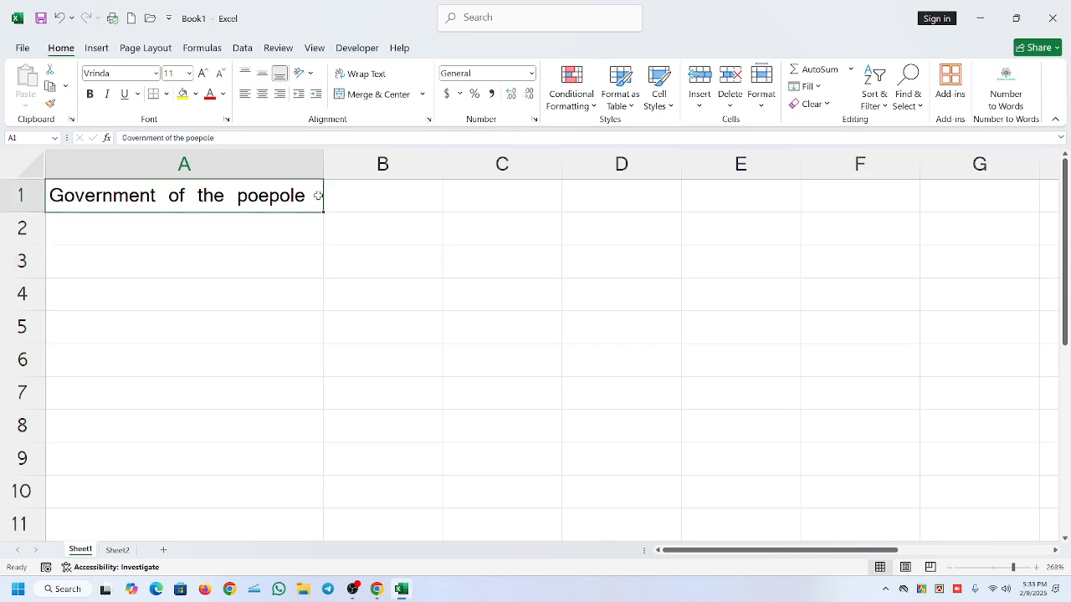
{"action": "left_click", "coordinate": [360, 191]}
{"action": "left_click", "coordinate": [488, 197]}
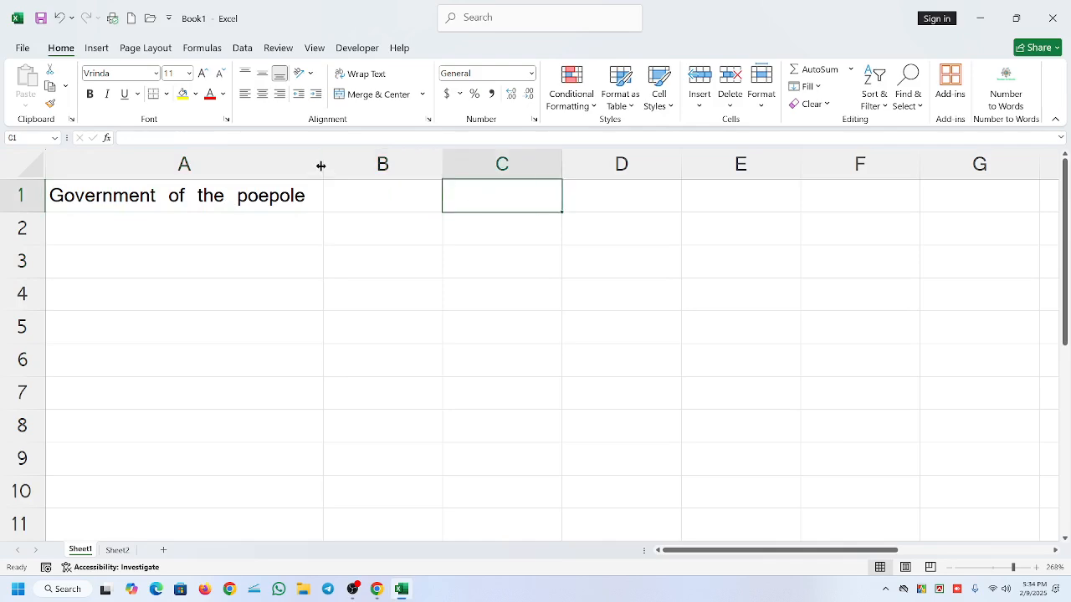
- Narrow column A back to its original width and select A1
{"action": "left_click_drag", "start_coordinate": [321, 166], "coordinate": [165, 166]}
{"action": "left_click", "coordinate": [134, 197]}
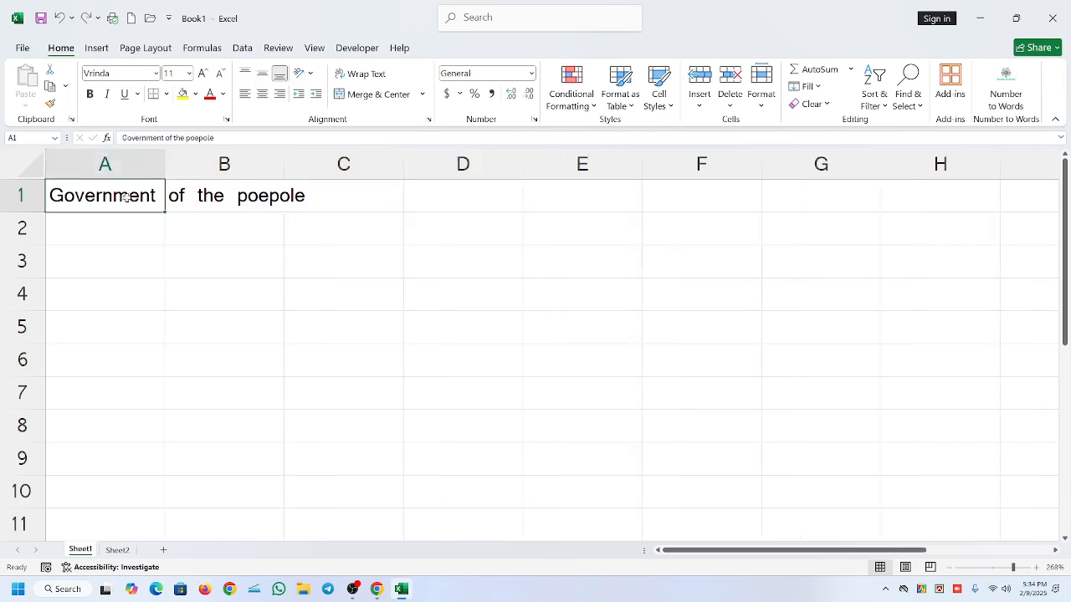
- Enter the text "By the peple" in cell B1
{"action": "left_click", "coordinate": [206, 200]}
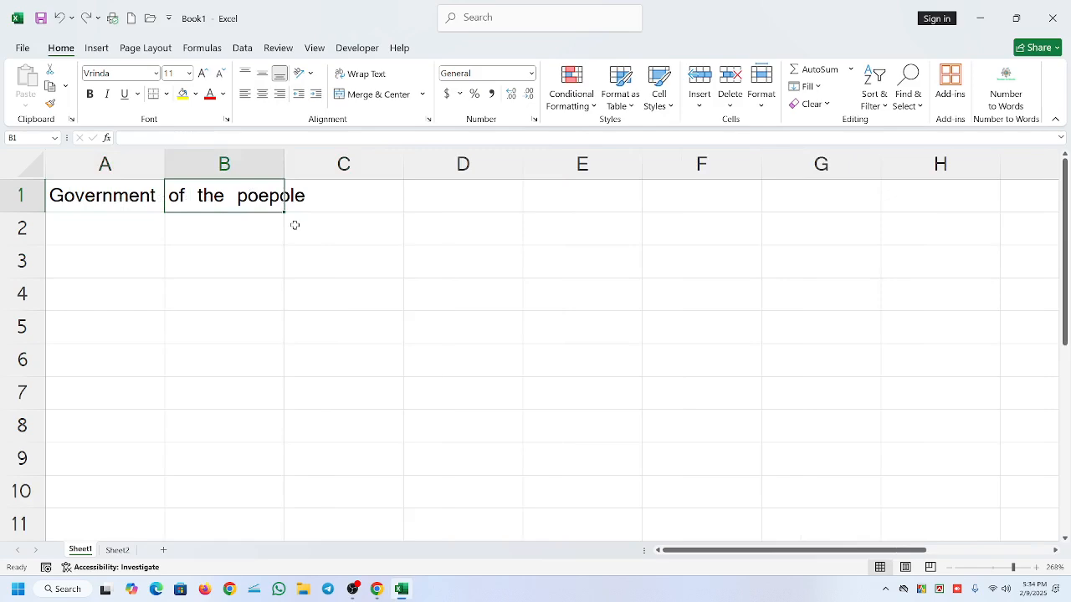
{"action": "type", "text": "By"}
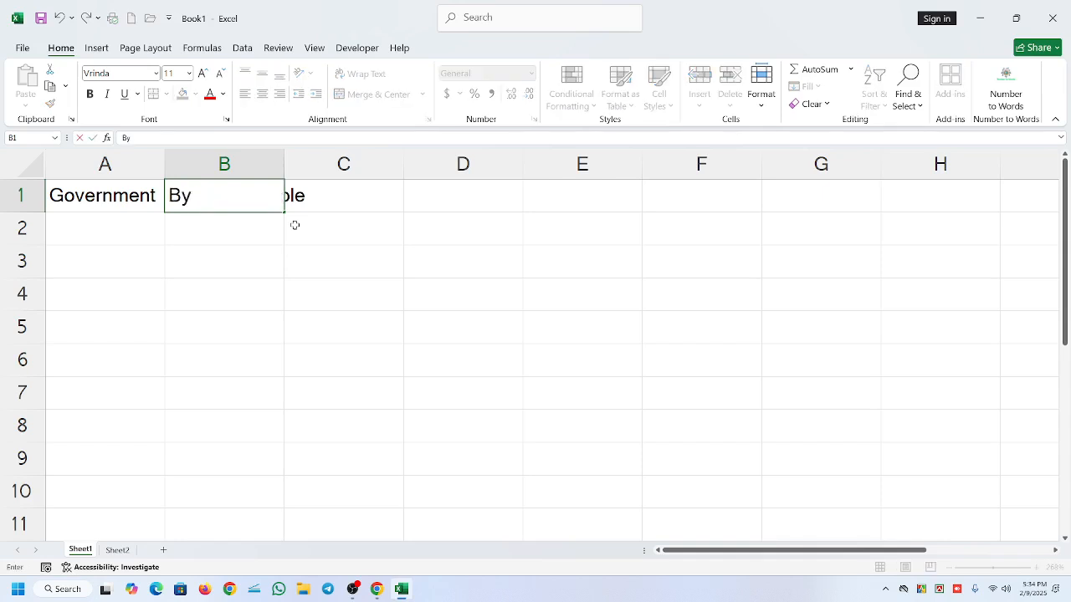
{"action": "type", "text": " h"}
{"action": "key", "text": "BackSpace"}
{"action": "key", "text": "BackSpace"}
{"action": "type", "text": "the peple"}
{"action": "left_click", "coordinate": [338, 234]}
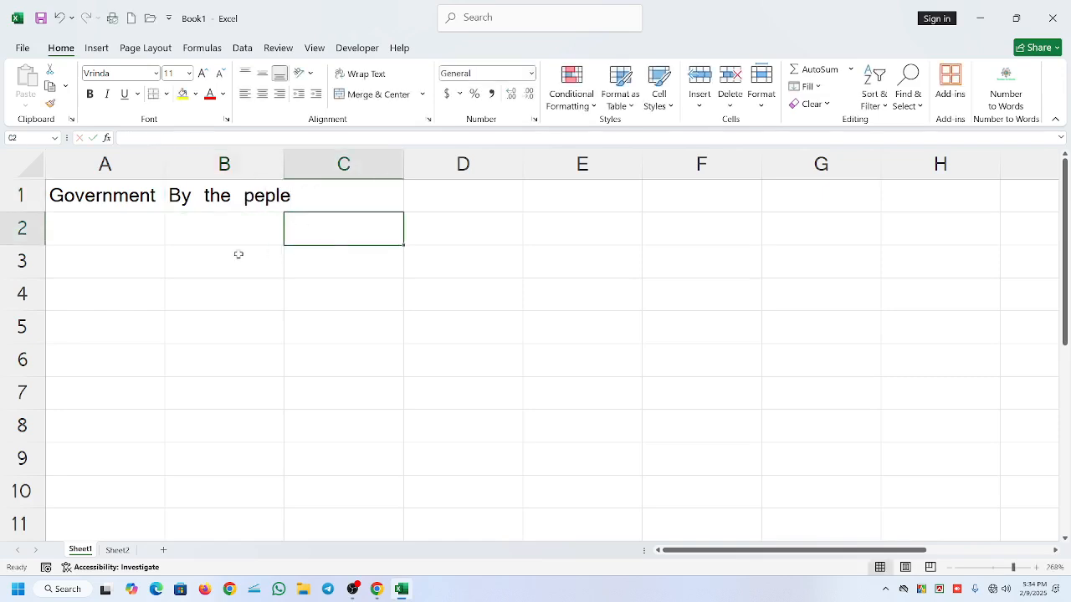
- Compare the contents of A1 and B1 with the empty cells below them by selecting each in turn, ending on A1
{"action": "left_click", "coordinate": [133, 202]}
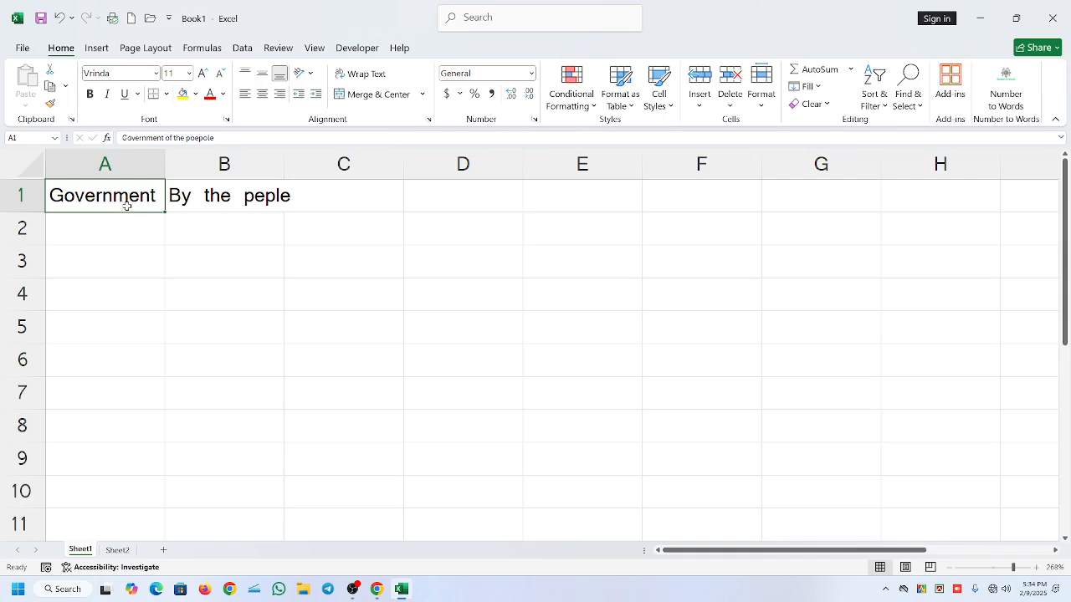
{"action": "left_click", "coordinate": [122, 253]}
{"action": "left_click", "coordinate": [112, 196]}
{"action": "left_click", "coordinate": [148, 227]}
{"action": "left_click", "coordinate": [143, 202]}
{"action": "left_click", "coordinate": [233, 202]}
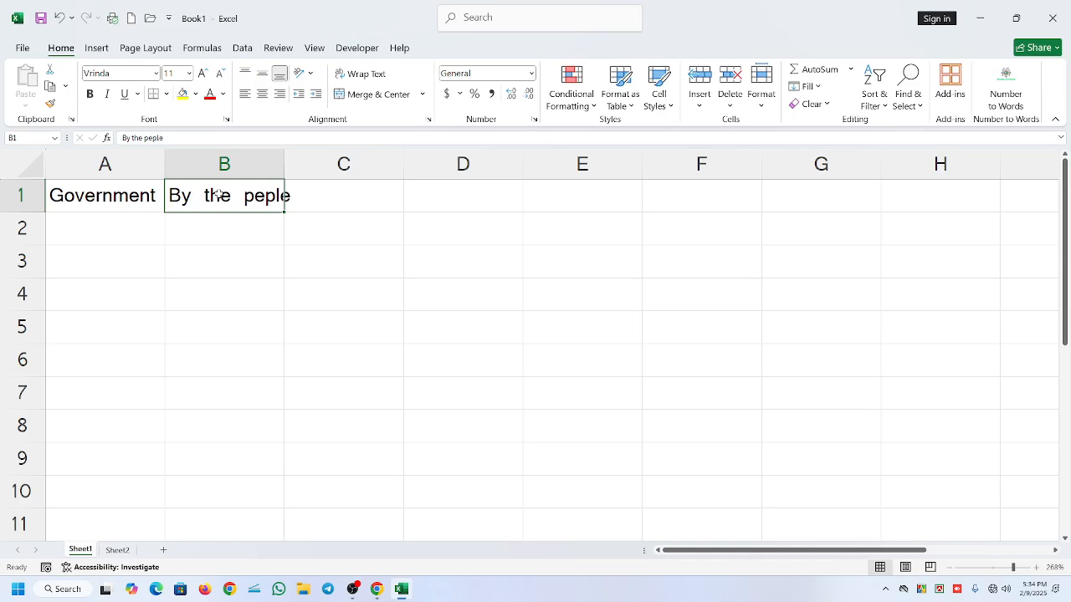
{"action": "left_click", "coordinate": [212, 266]}
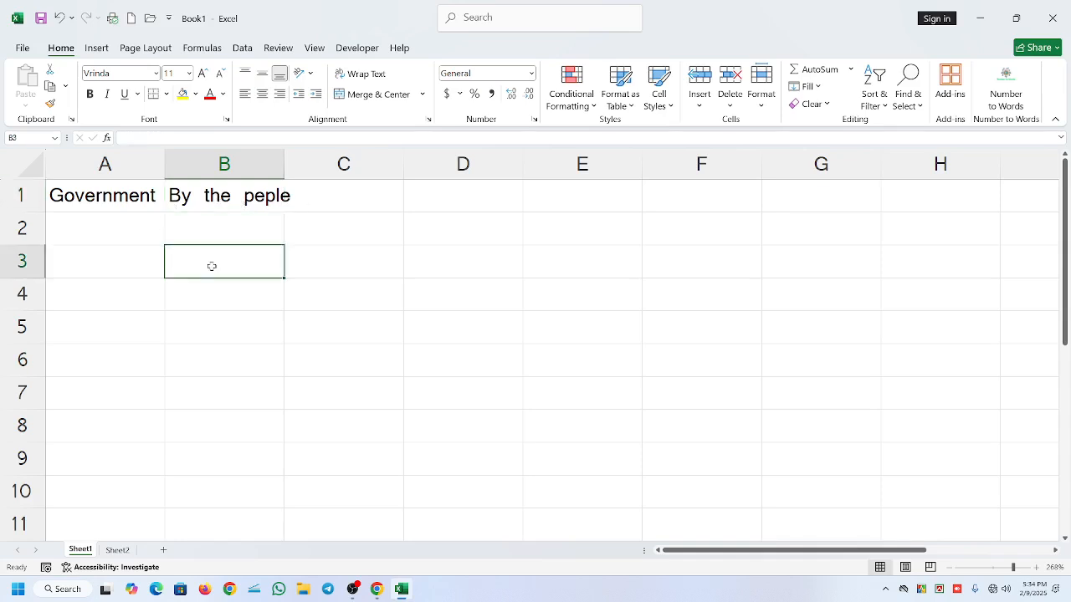
{"action": "left_click", "coordinate": [136, 202]}
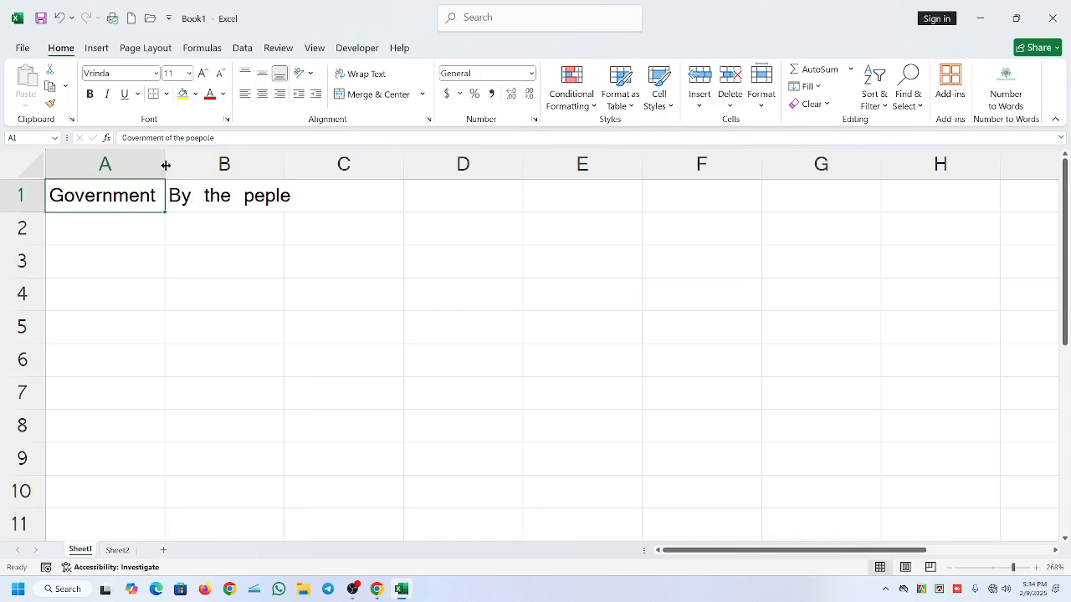
- Widen column A until the text in A1 fits and correct that text to "Government of the poeple"
{"action": "left_click_drag", "start_coordinate": [165, 163], "coordinate": [343, 170]}
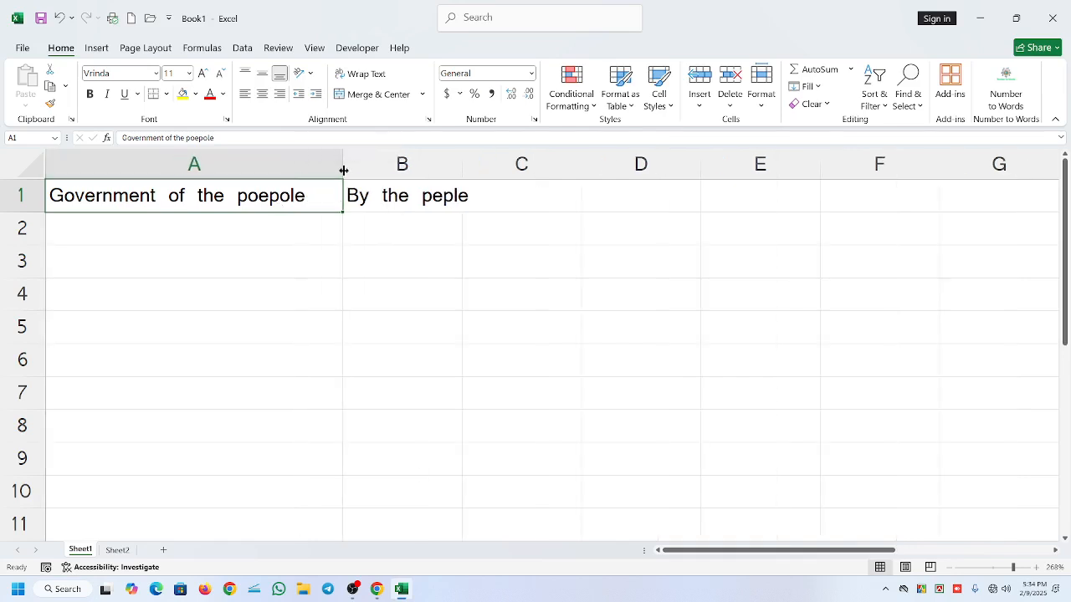
{"action": "double_click", "coordinate": [290, 196]}
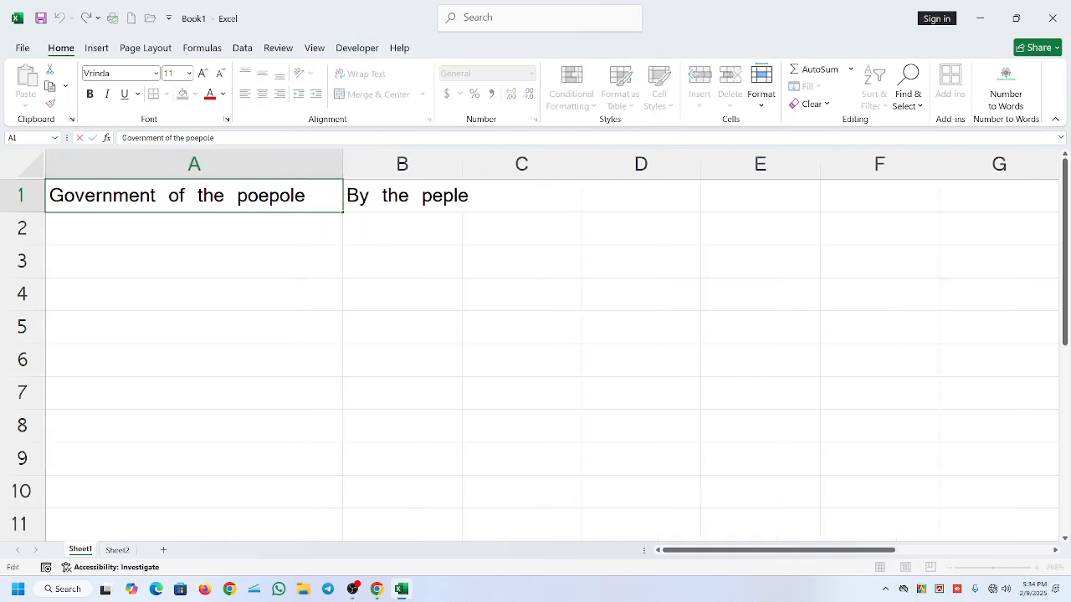
{"action": "key", "text": "BackSpace"}
{"action": "left_click", "coordinate": [343, 243]}
{"action": "left_click", "coordinate": [266, 203]}
- Narrow column A until it cuts off the text in A1, and autofit the column width to its contents
{"action": "left_click_drag", "start_coordinate": [343, 165], "coordinate": [189, 165]}
{"action": "left_click", "coordinate": [230, 262]}
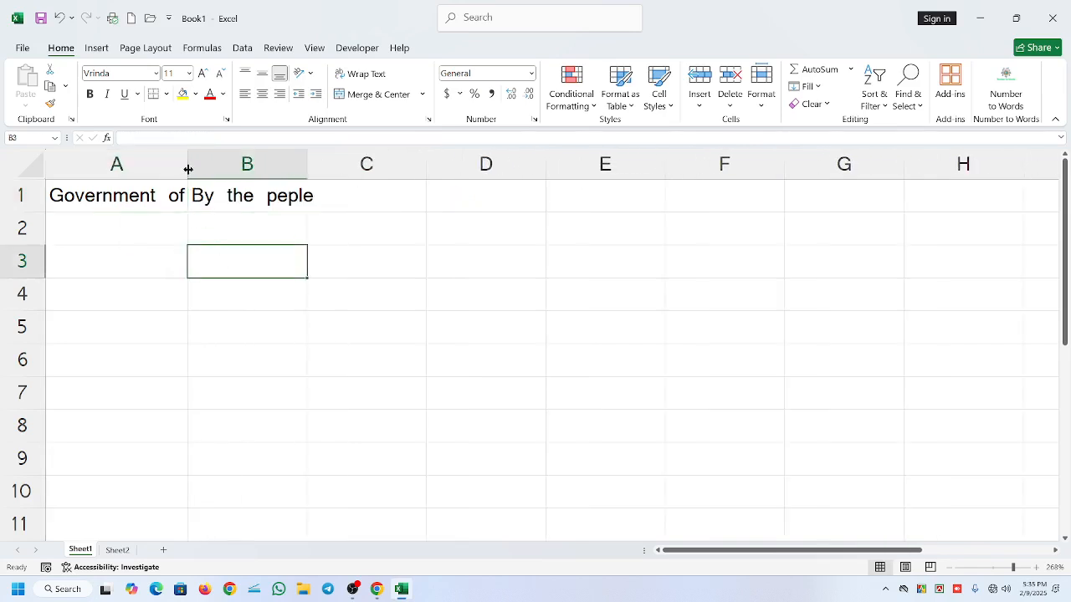
{"action": "double_click", "coordinate": [188, 165]}
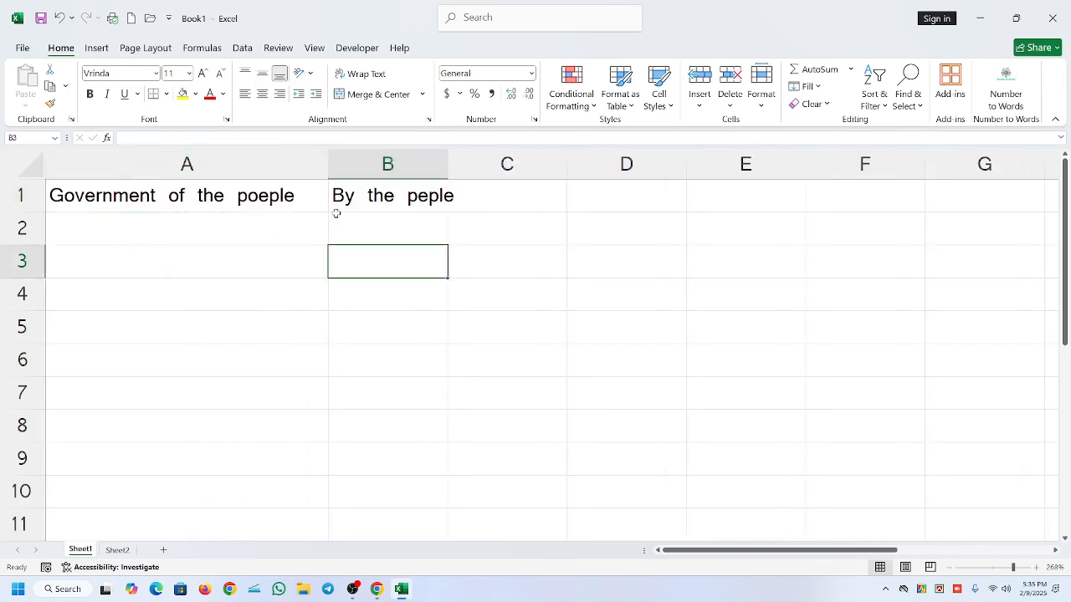
{"action": "key", "text": "ctrl+z"}
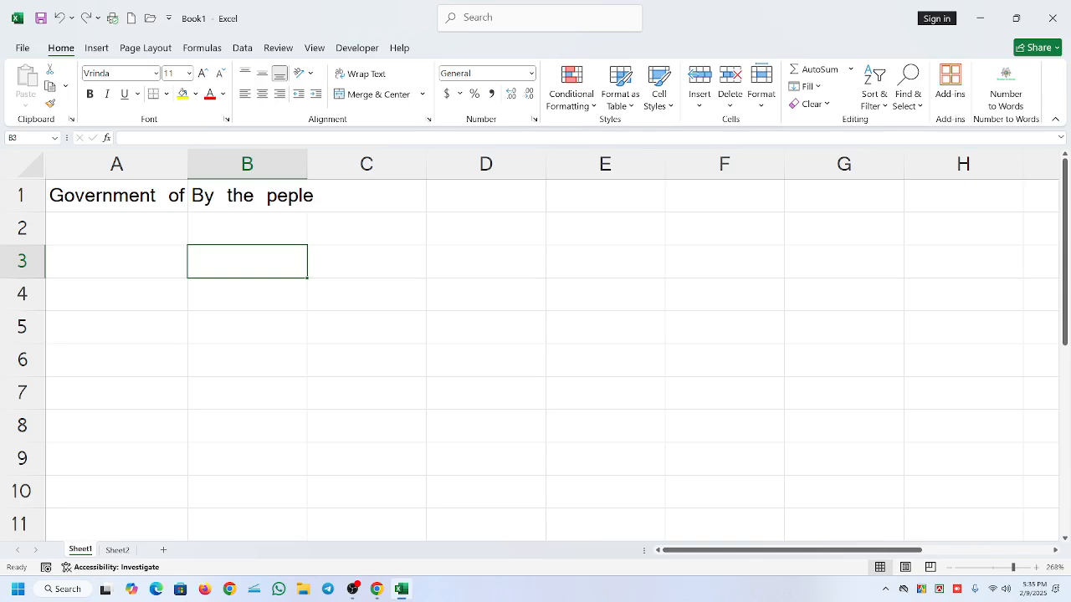
{"action": "double_click", "coordinate": [188, 164]}
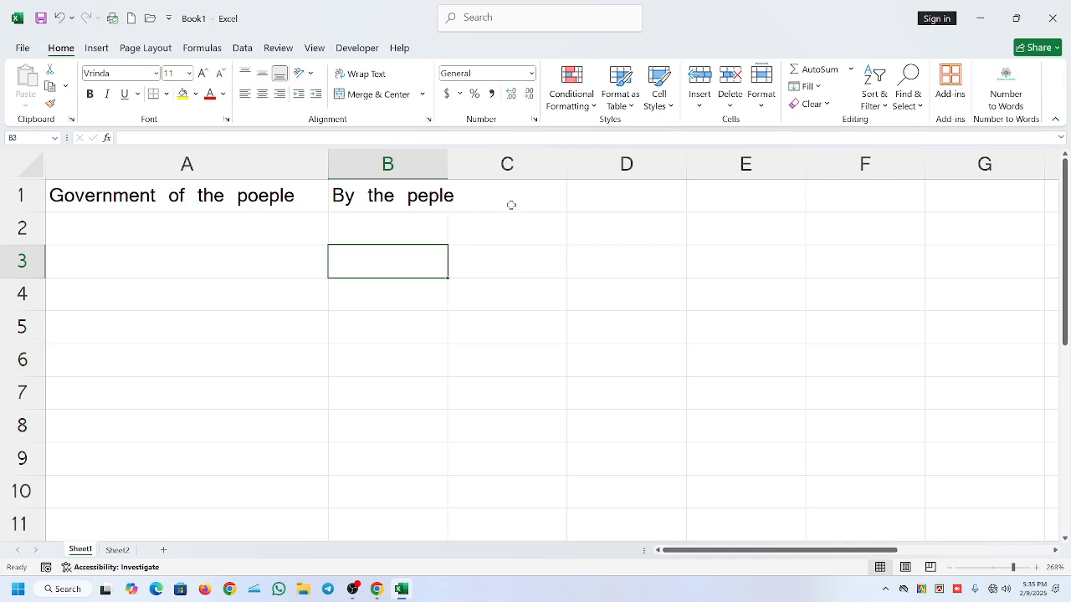
- Widen column B until "By the peple" fits inside it, and check cells A1, B1 and C1
{"action": "left_click_drag", "start_coordinate": [447, 163], "coordinate": [475, 163]}
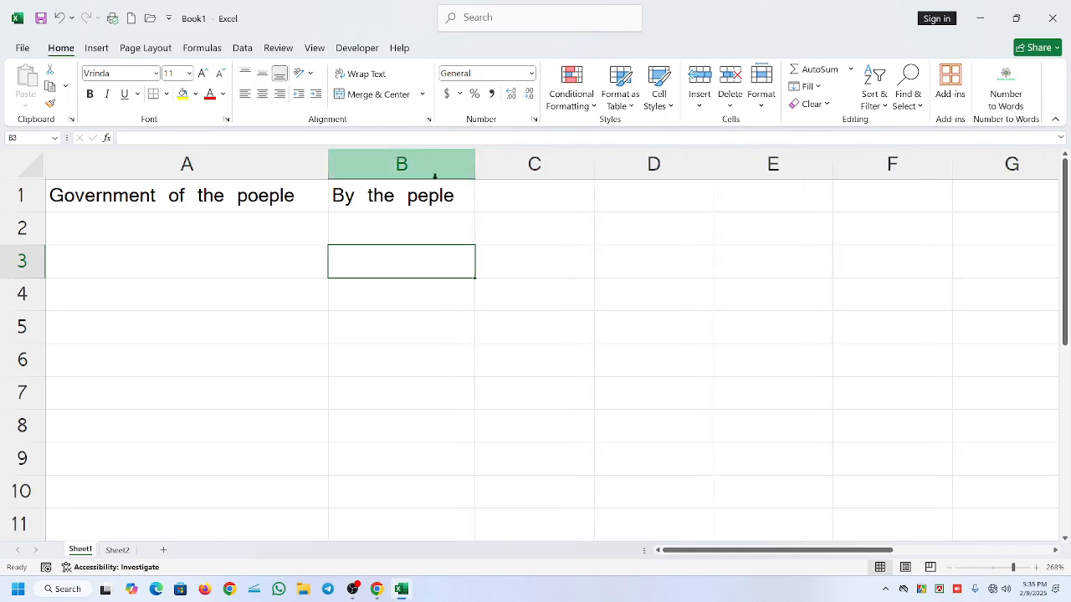
{"action": "left_click", "coordinate": [499, 201]}
{"action": "left_click", "coordinate": [453, 196]}
{"action": "left_click", "coordinate": [511, 201]}
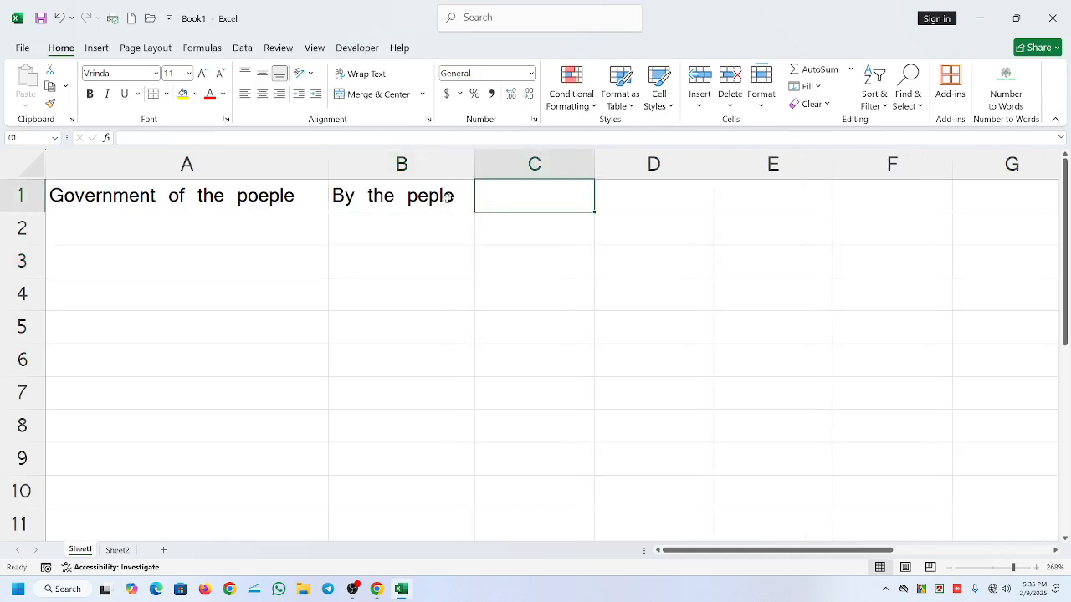
{"action": "left_click", "coordinate": [238, 194]}
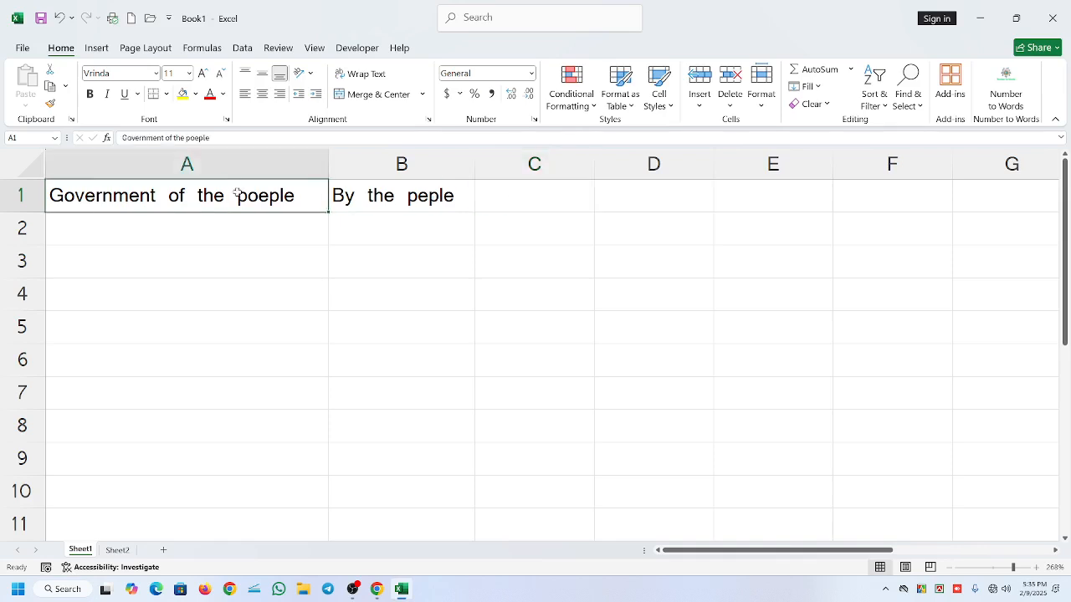
{"action": "left_click", "coordinate": [393, 198]}
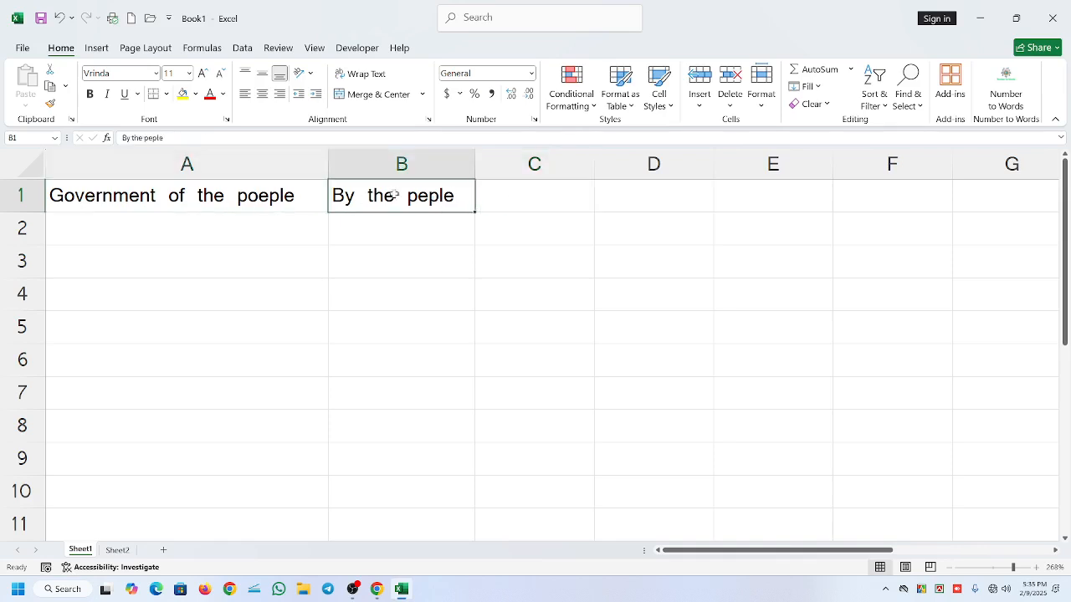
- Widen column B slightly more and check row 1 with its cells A1 and B1
{"action": "mouse_move", "coordinate": [475, 167]}
{"action": "left_mouse_down"}
{"action": "mouse_move", "coordinate": [956, 159]}
{"action": "mouse_move", "coordinate": [342, 158]}
{"action": "mouse_move", "coordinate": [482, 173]}
{"action": "left_mouse_up"}
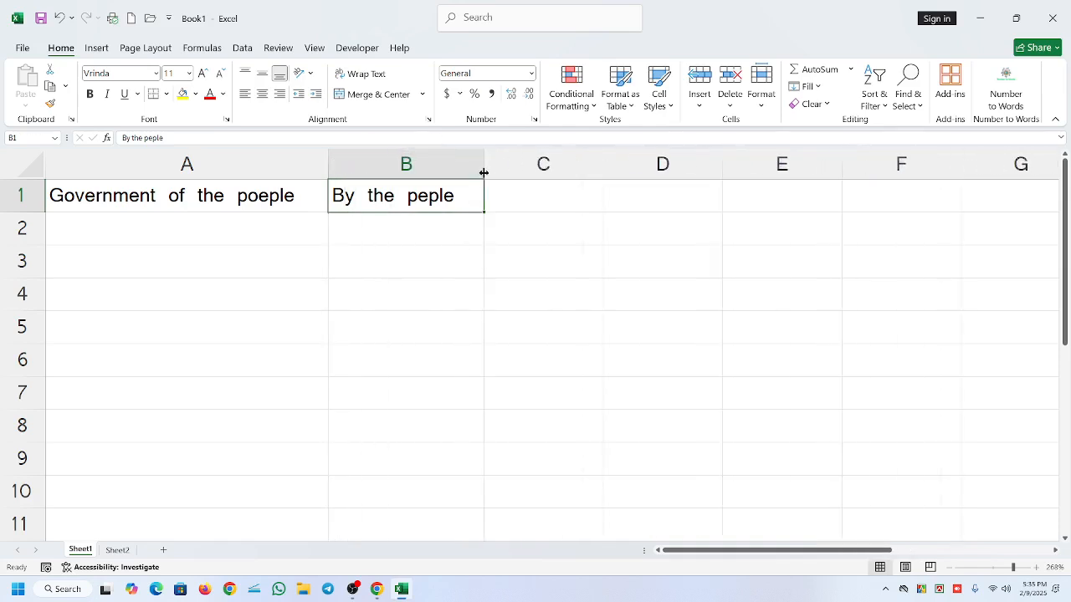
{"action": "left_click", "coordinate": [21, 197]}
{"action": "left_click", "coordinate": [138, 203]}
{"action": "left_click", "coordinate": [337, 205]}
{"action": "left_click", "coordinate": [355, 590]}
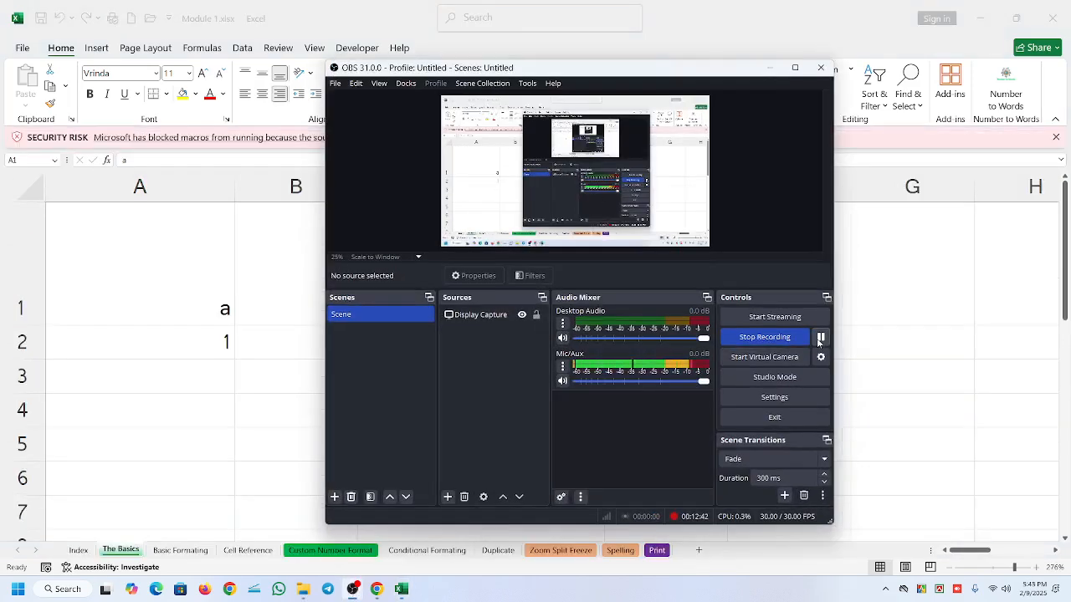
{"action": "left_click", "coordinate": [769, 67]}
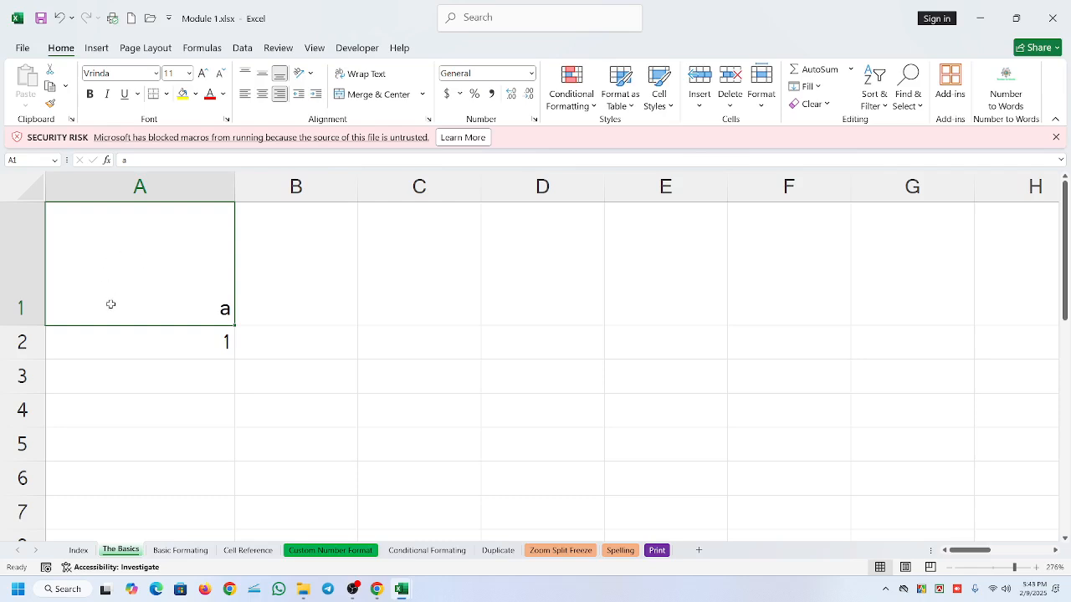
- Make row 1 taller on The Basics sheet and autofit its height back to its contents
{"action": "left_click_drag", "start_coordinate": [10, 325], "coordinate": [35, 403]}
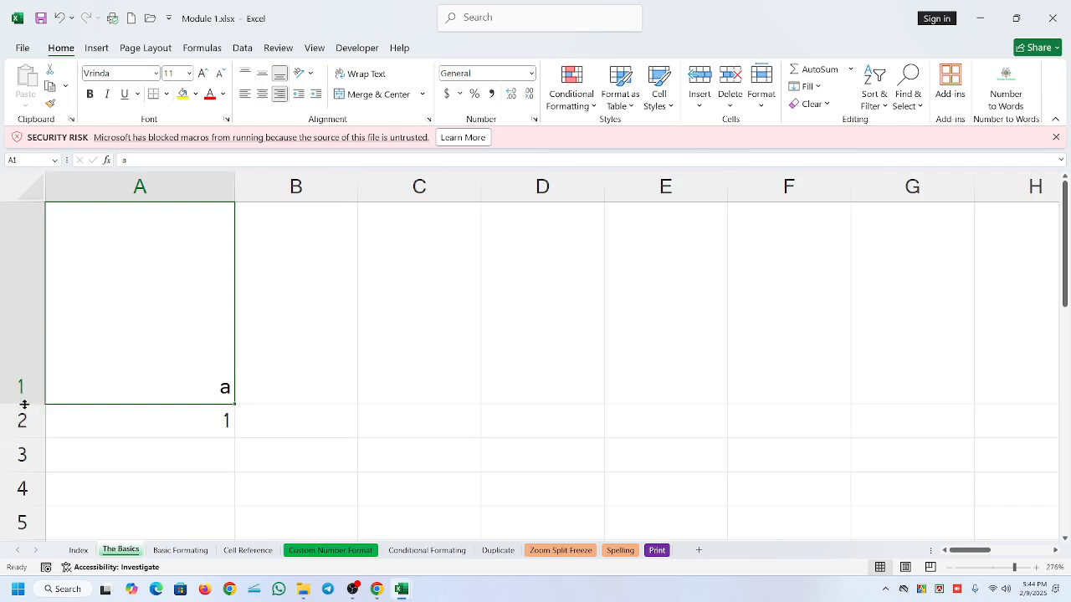
{"action": "double_click", "coordinate": [24, 404]}
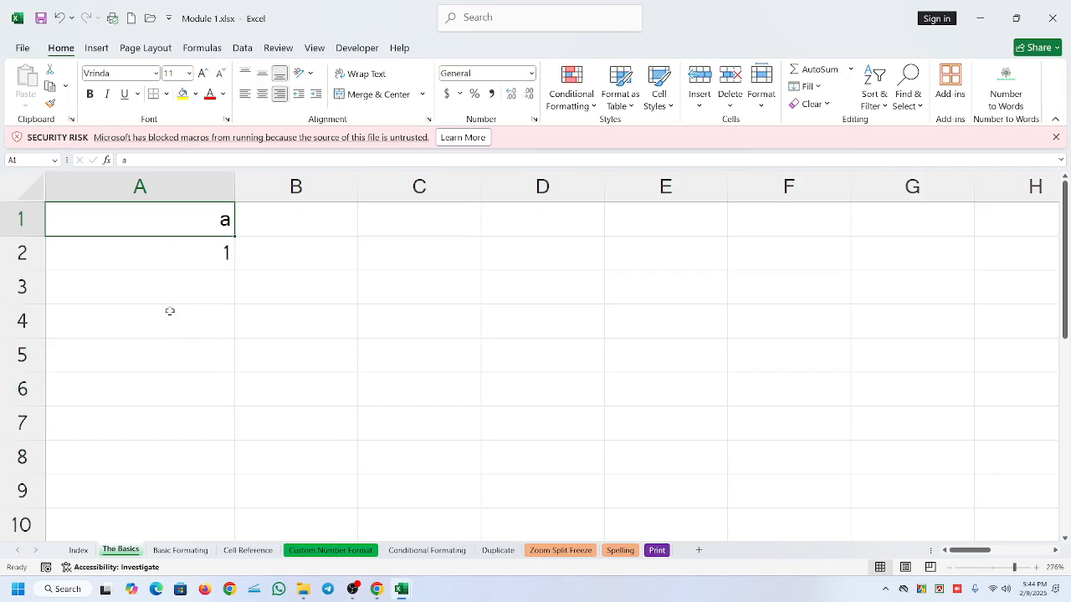
- Enter "a" in A3 and 1 in A4, and compare their default alignment with A1
{"action": "left_click", "coordinate": [199, 259]}
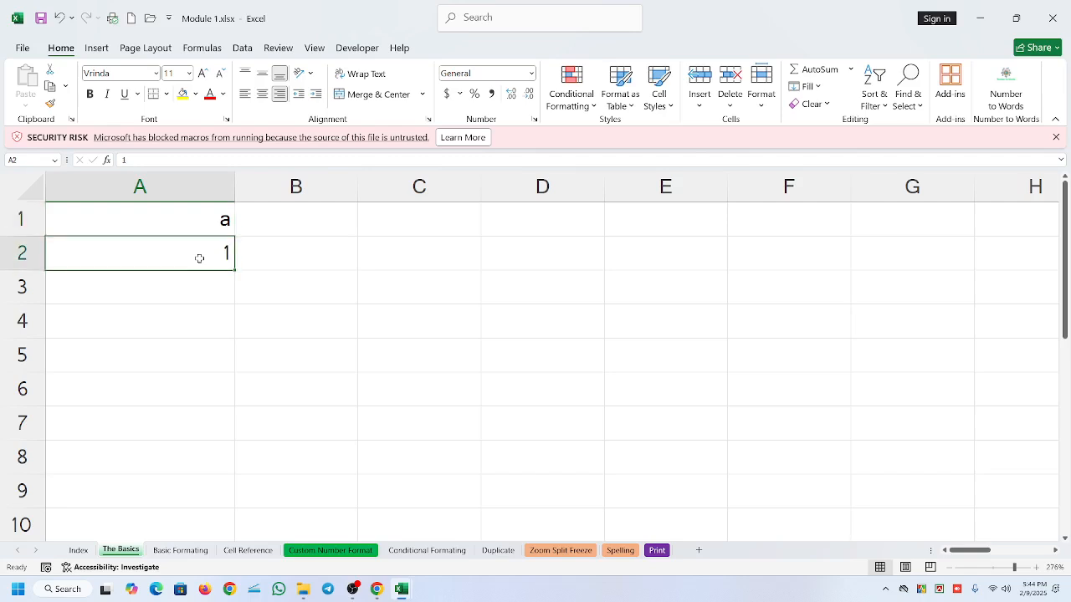
{"action": "left_click", "coordinate": [194, 292]}
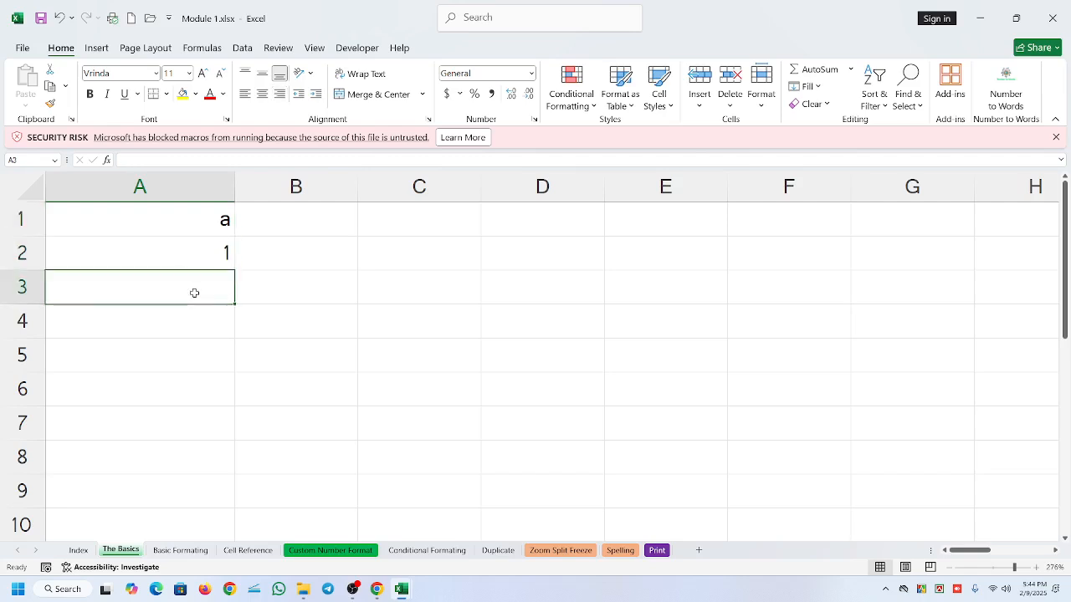
{"action": "type", "text": "a"}
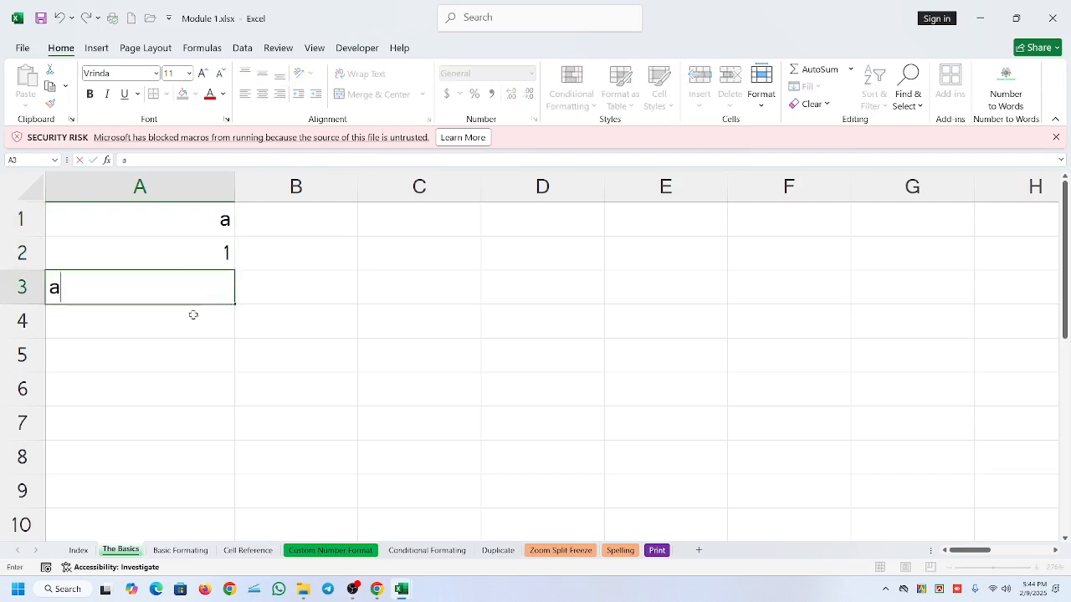
{"action": "left_click", "coordinate": [192, 318]}
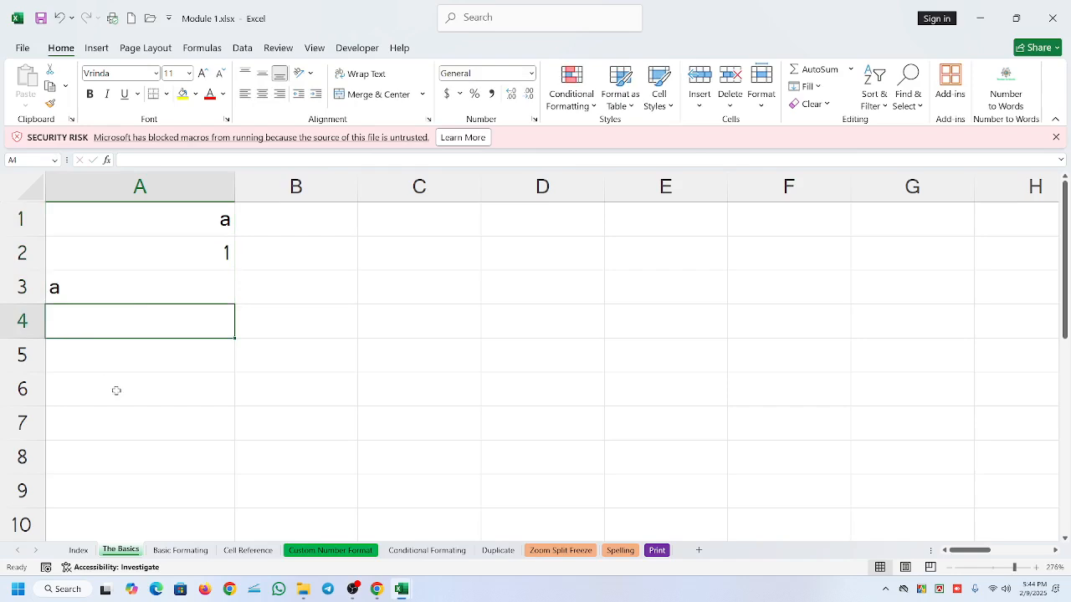
{"action": "type", "text": "1"}
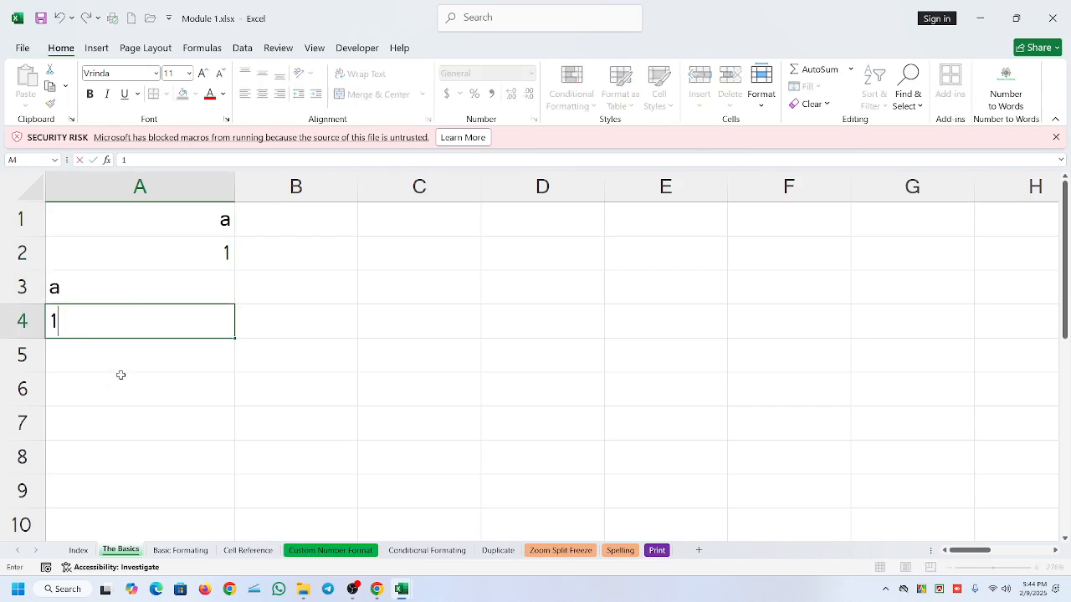
{"action": "left_click", "coordinate": [123, 376]}
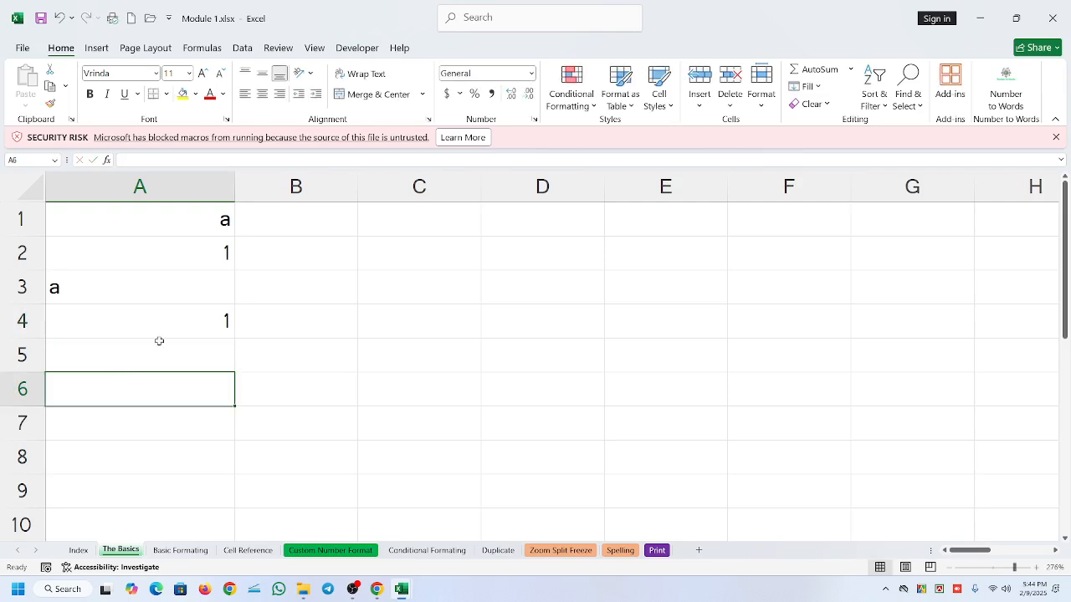
{"action": "left_click", "coordinate": [179, 221]}
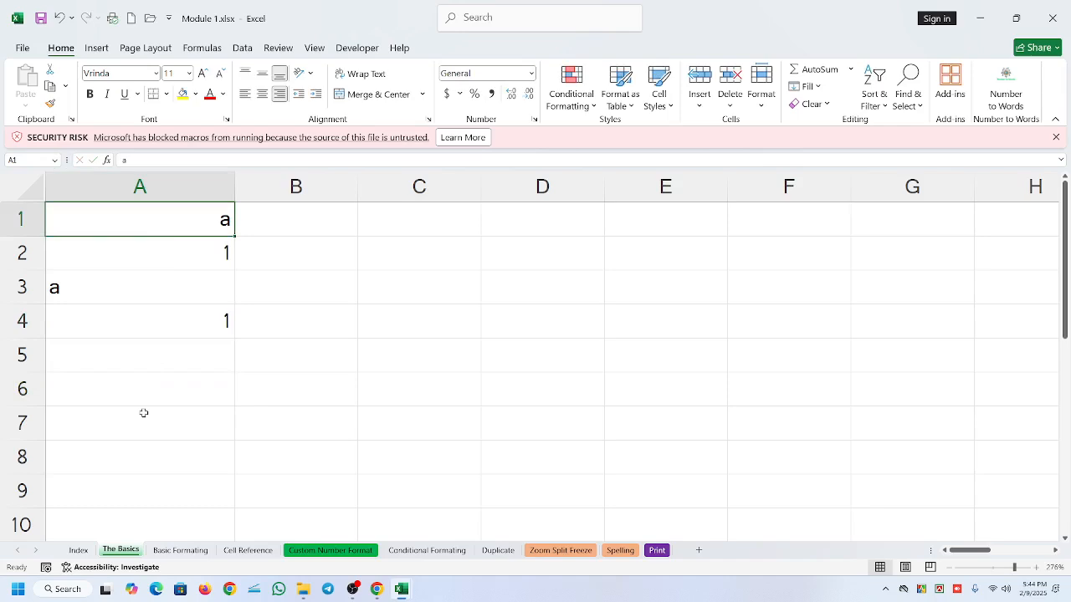
- Clear the contents of cells A2:A5 and of cell A1
{"action": "left_click_drag", "start_coordinate": [151, 253], "coordinate": [184, 342]}
{"action": "key", "text": "Delete"}
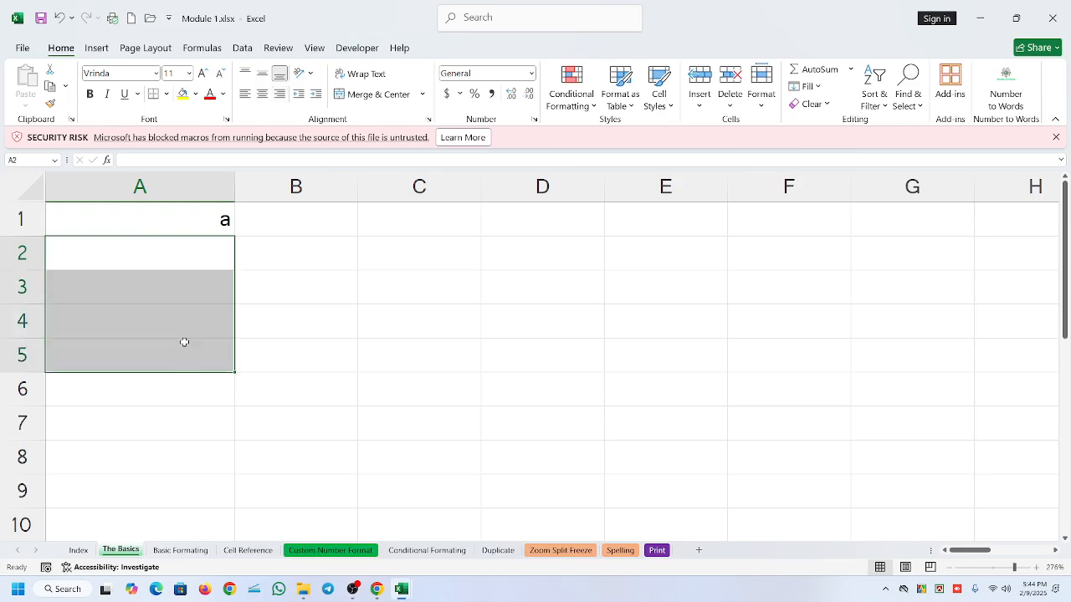
{"action": "left_click", "coordinate": [283, 351]}
{"action": "left_click", "coordinate": [170, 207]}
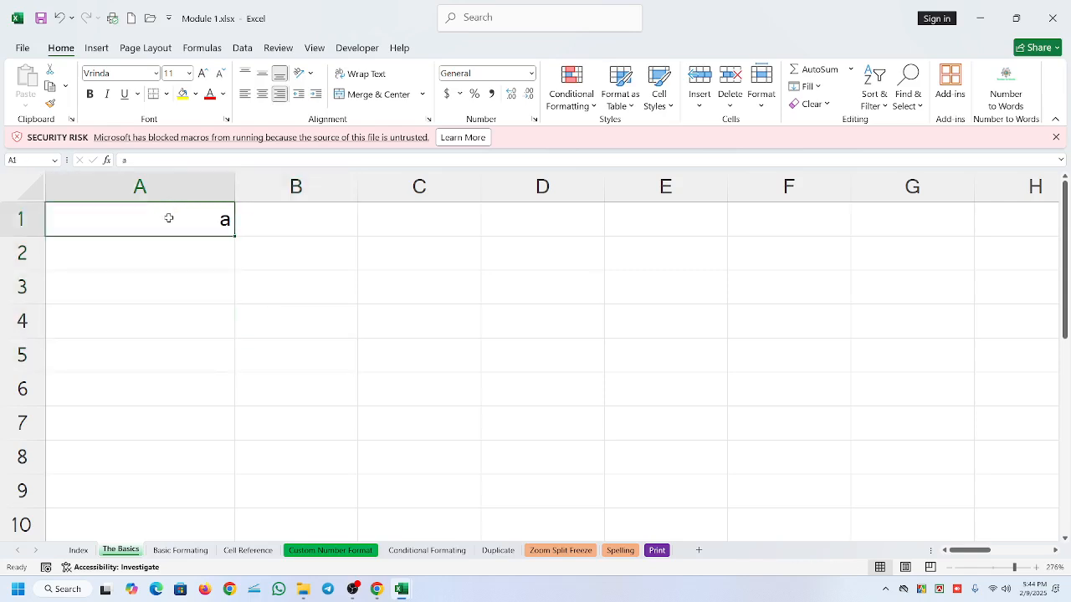
{"action": "left_click", "coordinate": [212, 297]}
{"action": "left_click", "coordinate": [168, 238]}
{"action": "left_click", "coordinate": [167, 209]}
- Change the horizontal alignment of A1 from right to left and enter "a" in the cell
{"action": "left_click", "coordinate": [279, 95]}
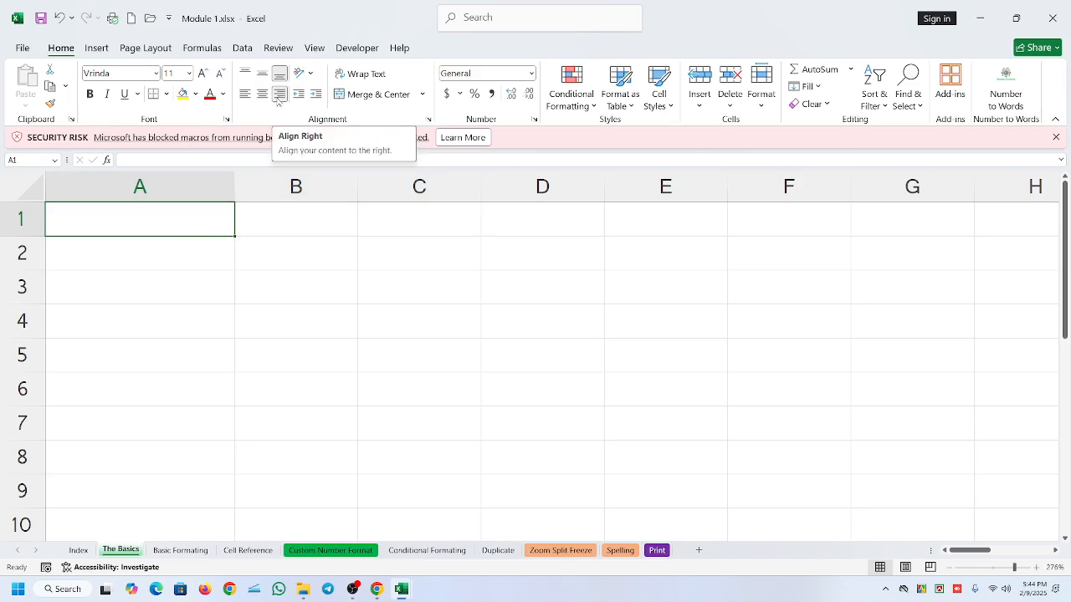
{"action": "left_click", "coordinate": [246, 94]}
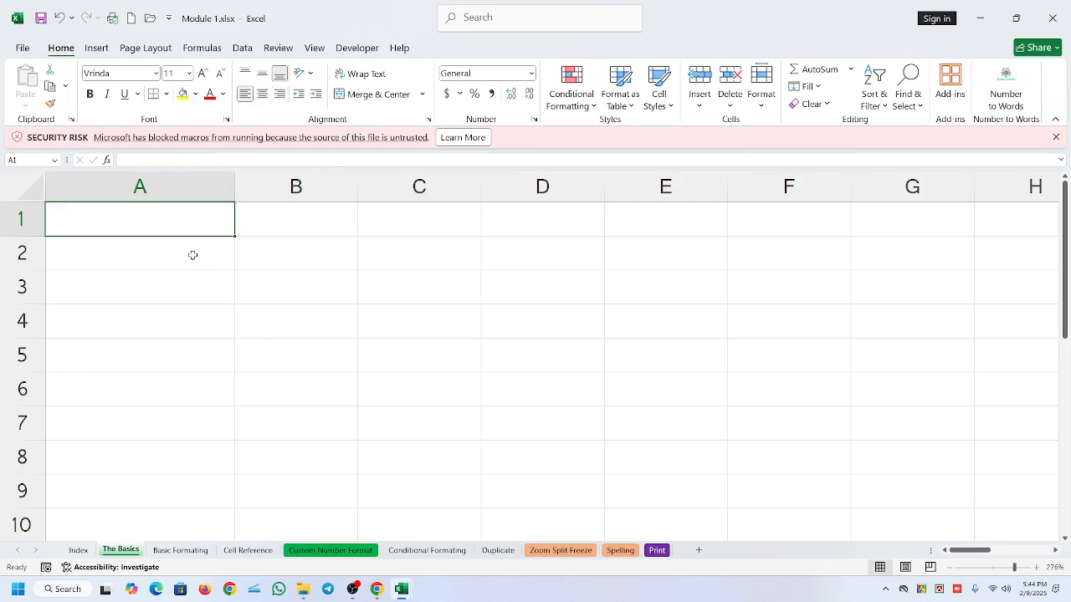
{"action": "type", "text": "a"}
{"action": "key", "text": "Return"}
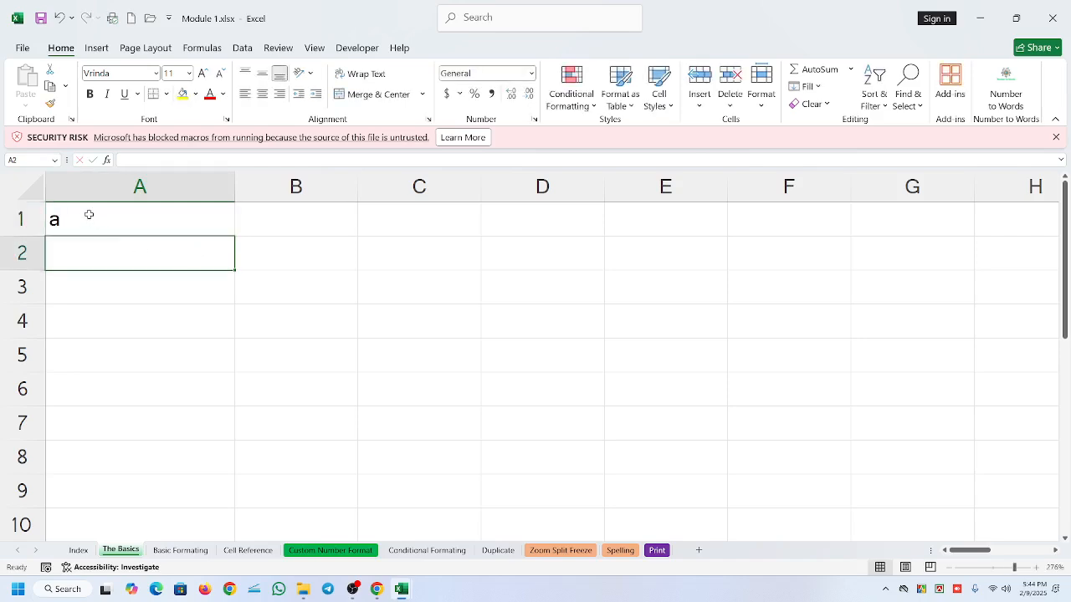
- Format the text in A1 with font size 22, bold and italic
{"action": "left_click", "coordinate": [91, 217]}
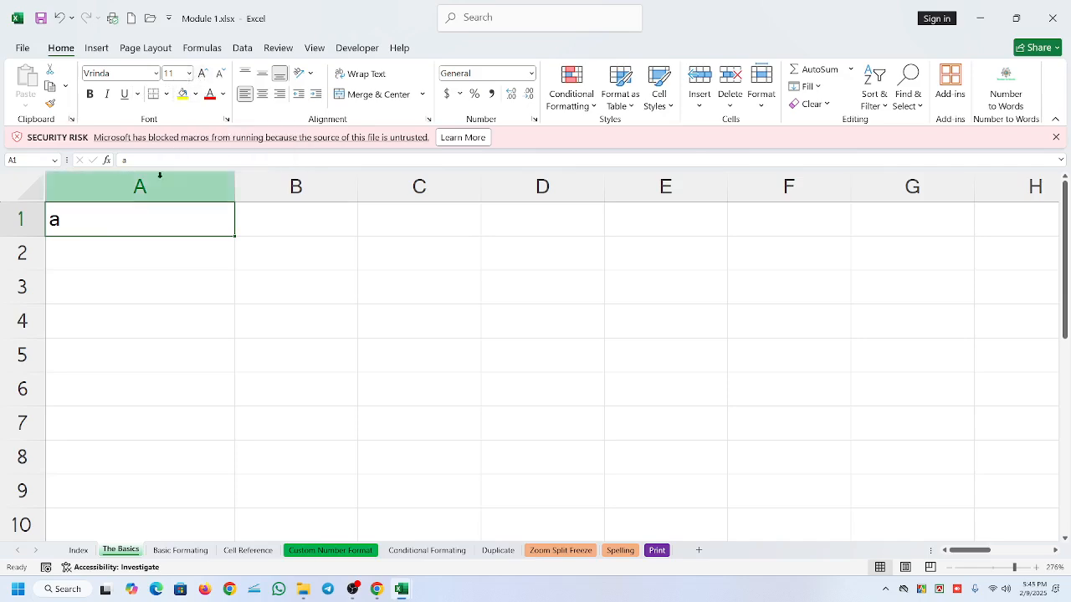
{"action": "left_click", "coordinate": [199, 79]}
{"action": "left_click", "coordinate": [199, 79]}
{"action": "left_click", "coordinate": [198, 79]}
{"action": "left_click", "coordinate": [198, 78]}
{"action": "left_click", "coordinate": [198, 78]}
{"action": "left_click", "coordinate": [198, 78]}
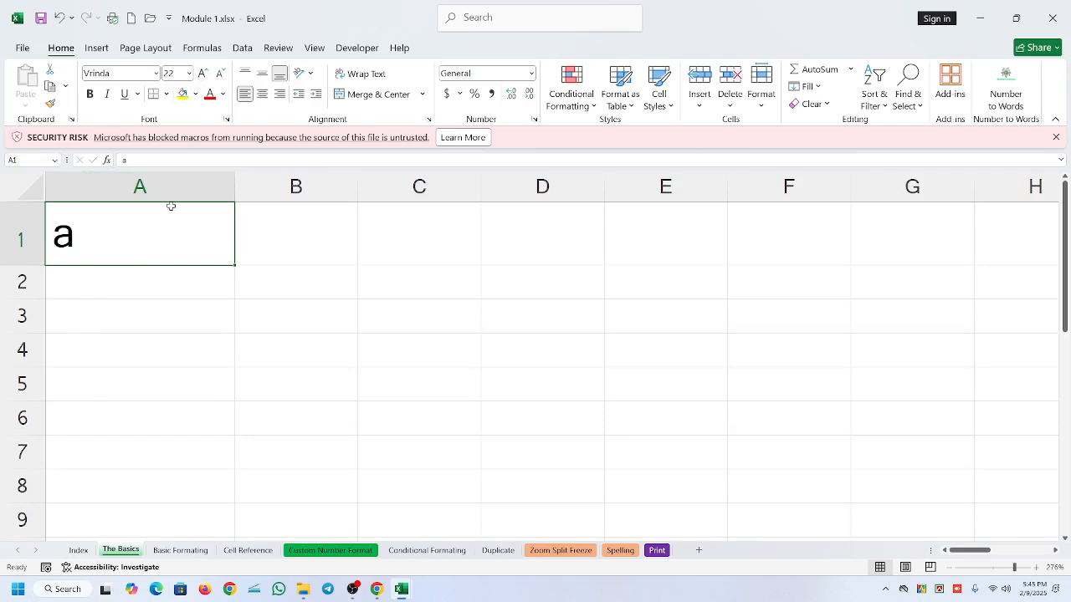
{"action": "left_click", "coordinate": [90, 97]}
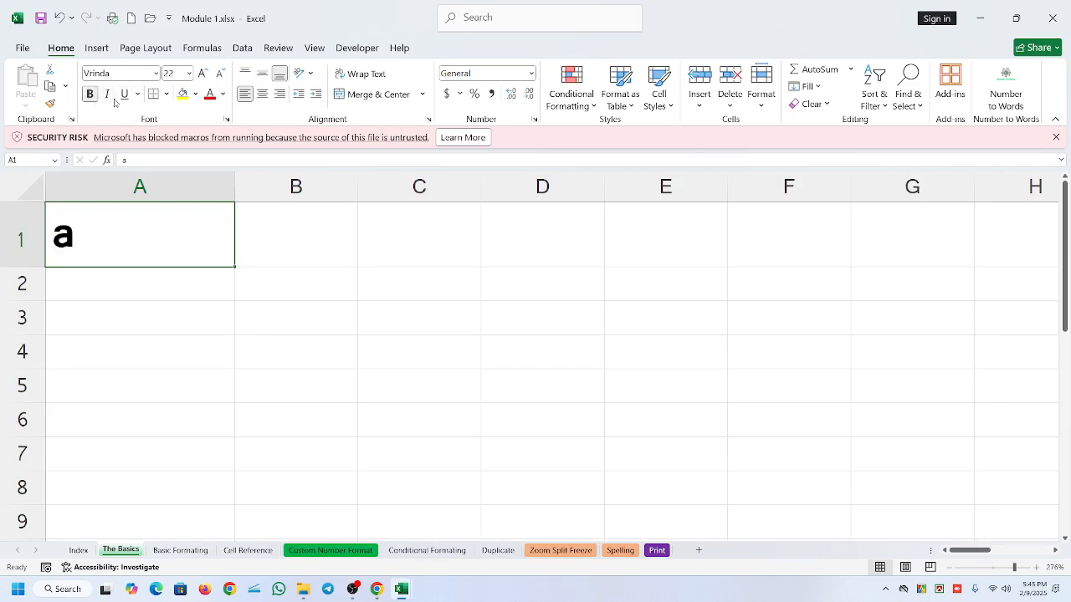
{"action": "left_click", "coordinate": [107, 94]}
- Compare the formatting of A1 with that of the empty cell A2 by selecting them in turn, ending on A2
{"action": "left_click", "coordinate": [296, 263]}
{"action": "left_click", "coordinate": [186, 295]}
{"action": "left_click", "coordinate": [132, 219]}
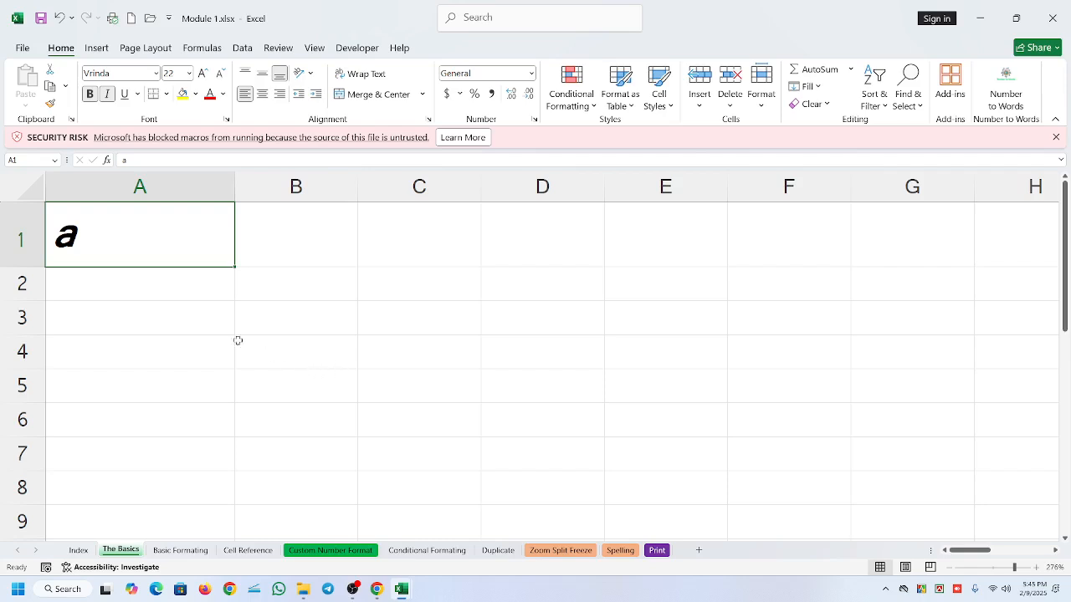
{"action": "left_click", "coordinate": [162, 284]}
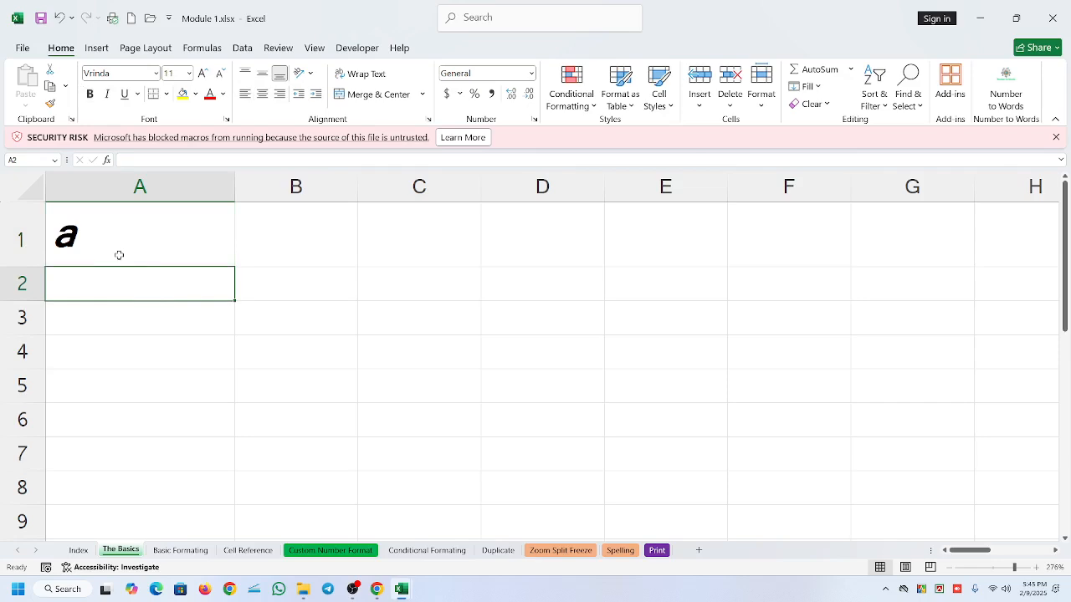
{"action": "left_click", "coordinate": [150, 235]}
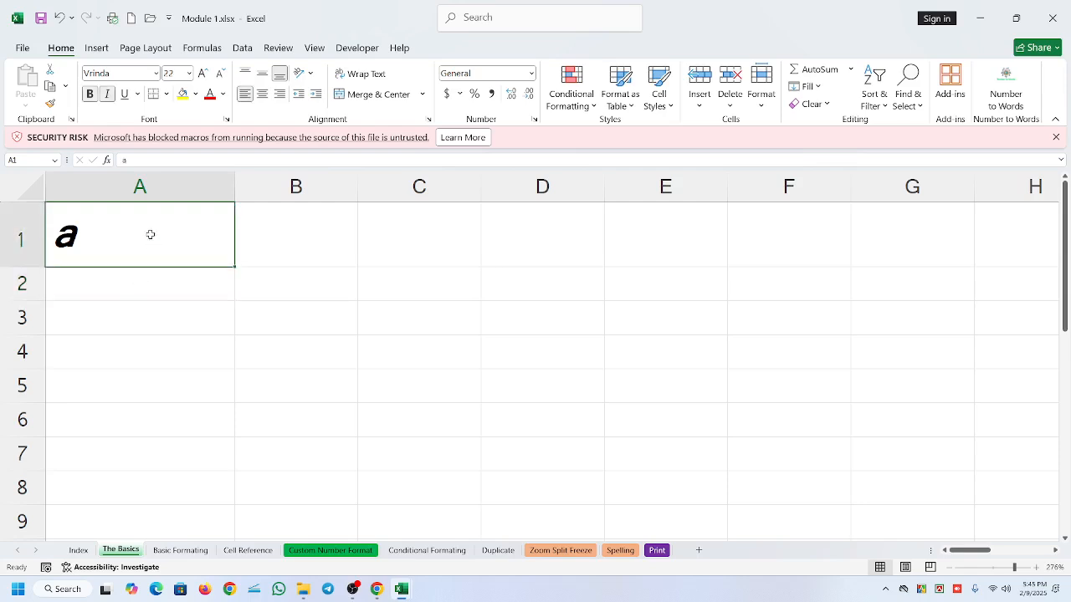
{"action": "left_click", "coordinate": [119, 287]}
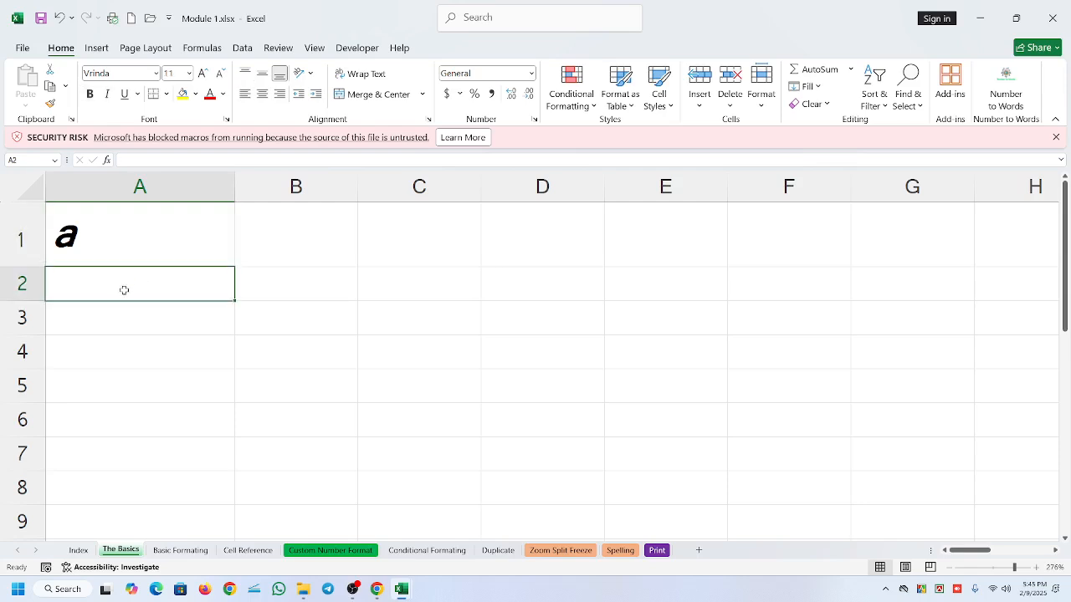
- Copy cell A1 and paste it with its formatting into cell A2
{"action": "left_click", "coordinate": [121, 251]}
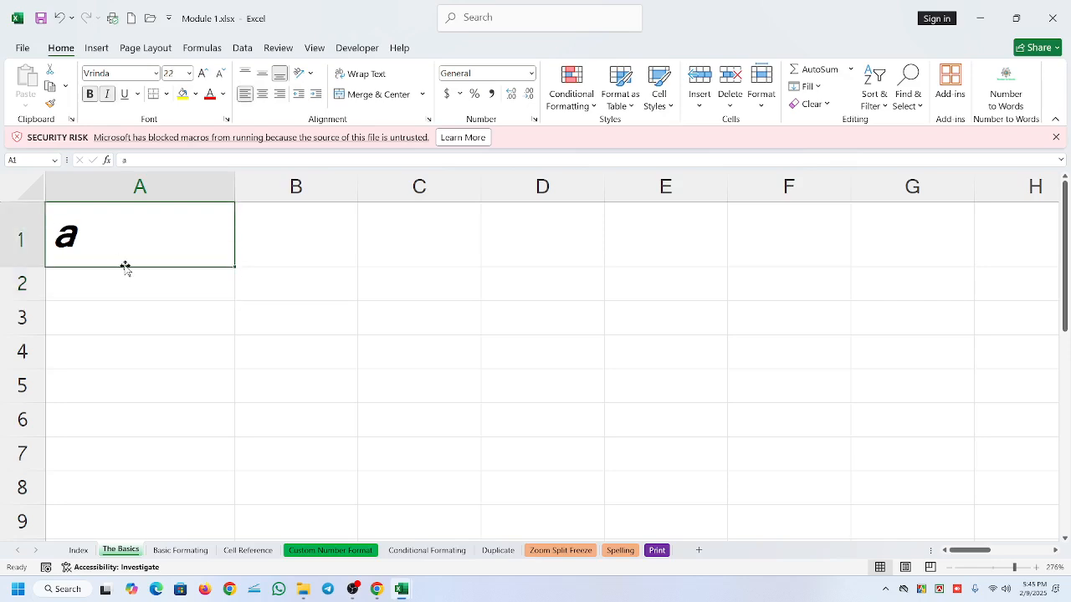
{"action": "left_click", "coordinate": [123, 285]}
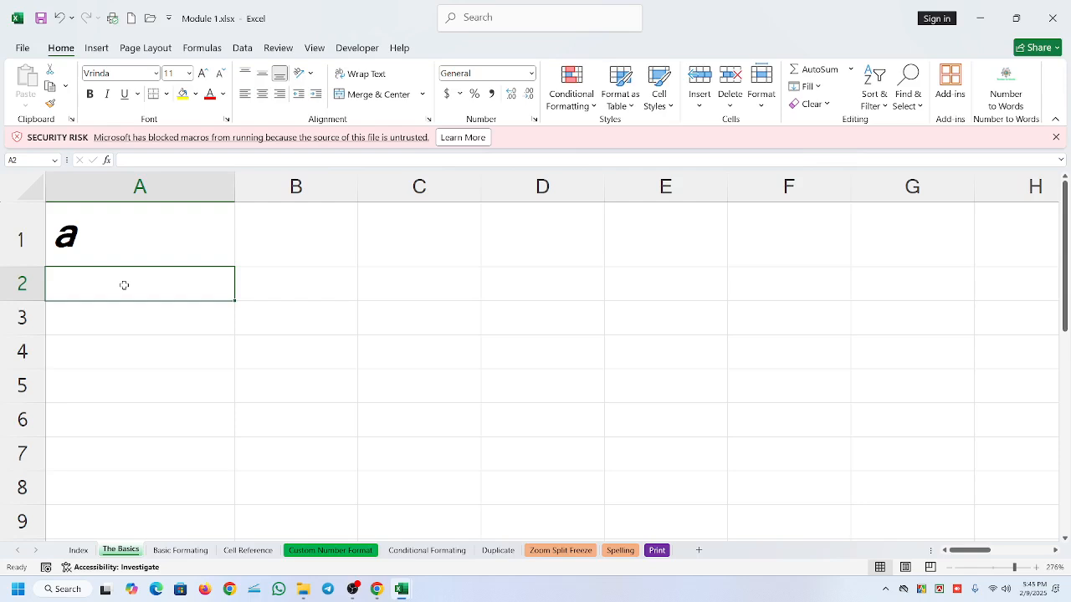
{"action": "left_click", "coordinate": [135, 235]}
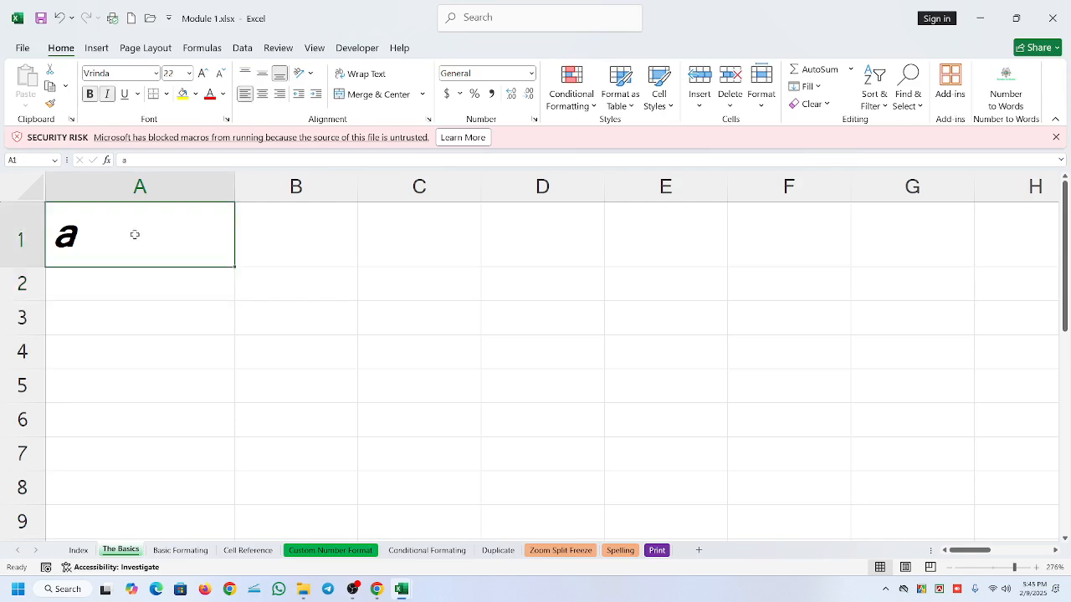
{"action": "key", "text": "ctrl+c"}
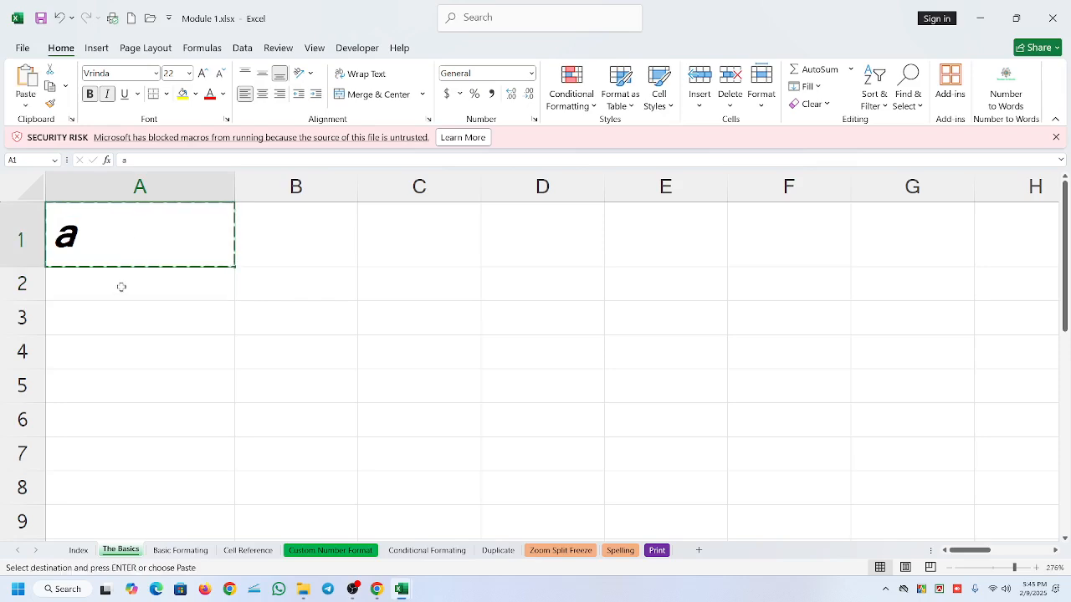
{"action": "left_click", "coordinate": [119, 293]}
{"action": "key", "text": "ctrl+v"}
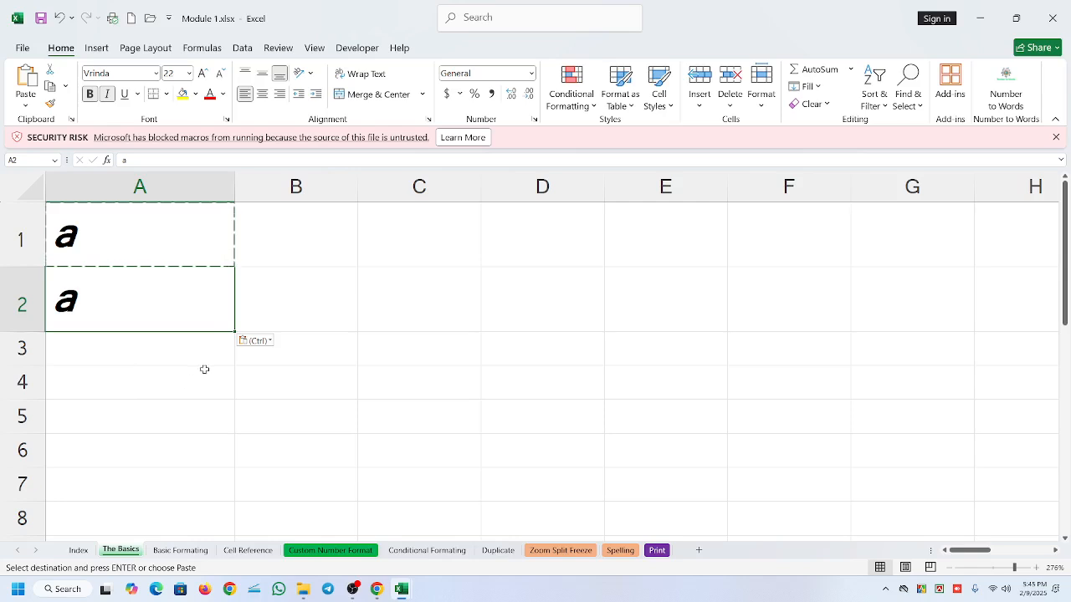
- Undo the paste into A2 and reselect cell A1
{"action": "key", "text": "ctrl+z"}
{"action": "left_click", "coordinate": [289, 349]}
{"action": "left_click", "coordinate": [129, 255]}
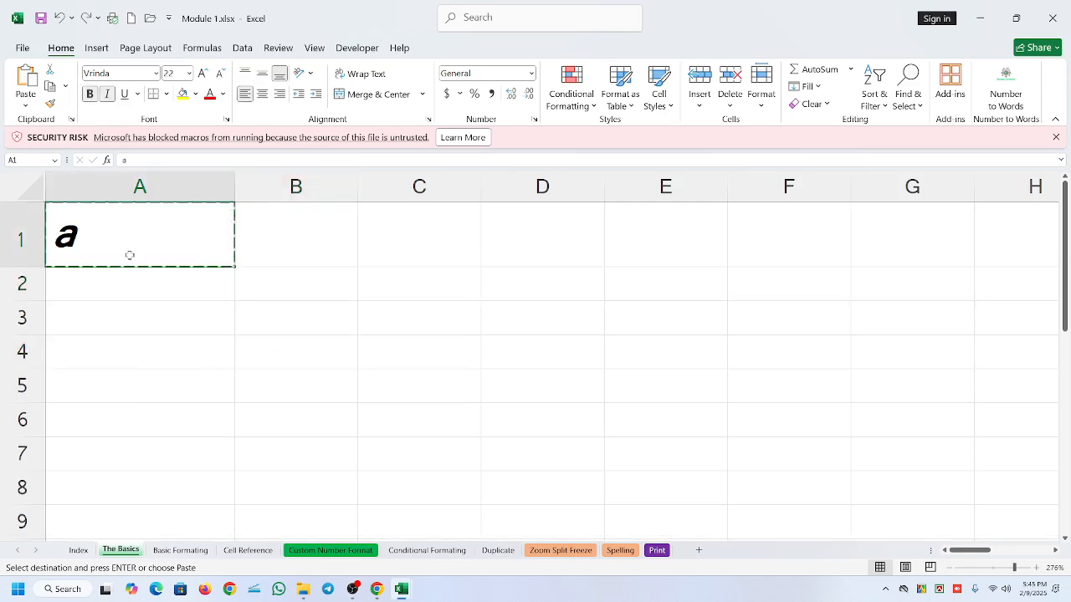
- Enter "h" in cell B2 as an unformatted comparison with A1, and clear B2 again
{"action": "left_click", "coordinate": [266, 292]}
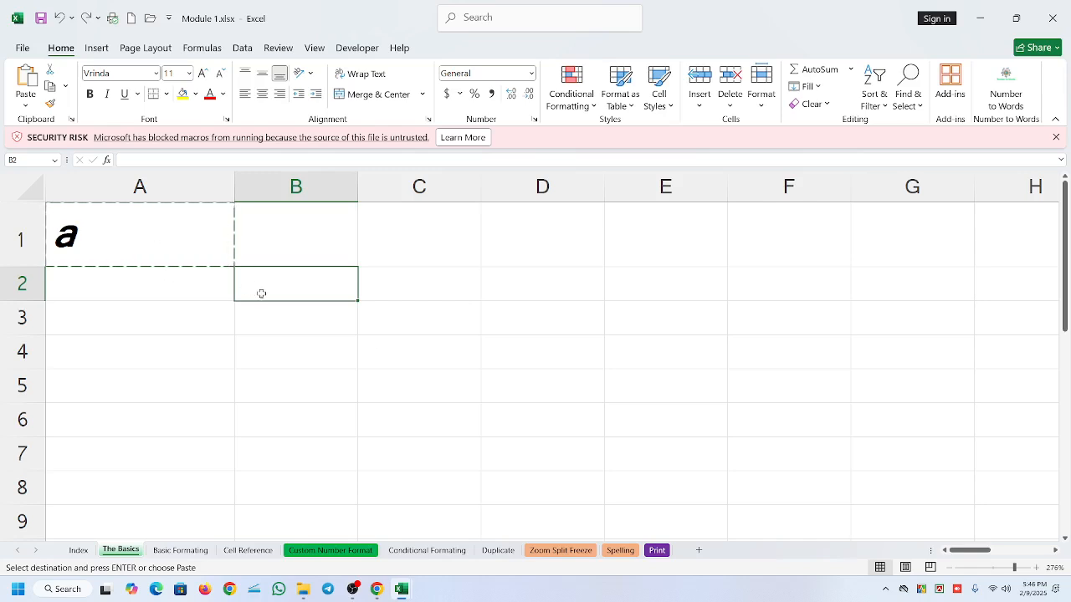
{"action": "type", "text": "h"}
{"action": "left_click", "coordinate": [143, 231]}
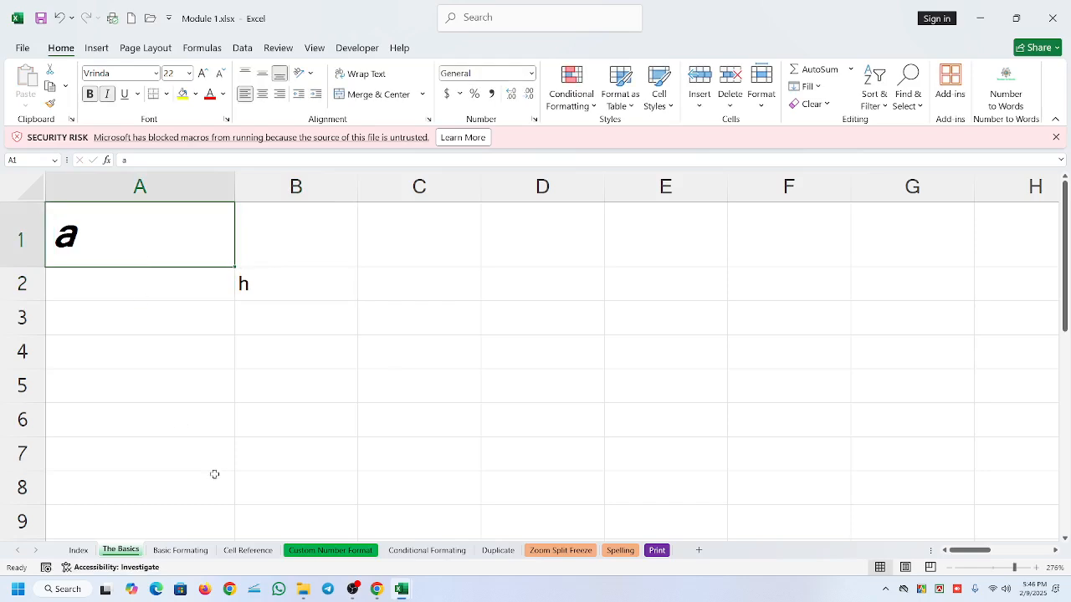
{"action": "left_click", "coordinate": [281, 299]}
{"action": "key", "text": "Delete"}
- Autofill the formatted "a" from A1 into A2, and from A2 down to A8
{"action": "left_click", "coordinate": [136, 239]}
{"action": "left_click_drag", "start_coordinate": [234, 266], "coordinate": [226, 293]}
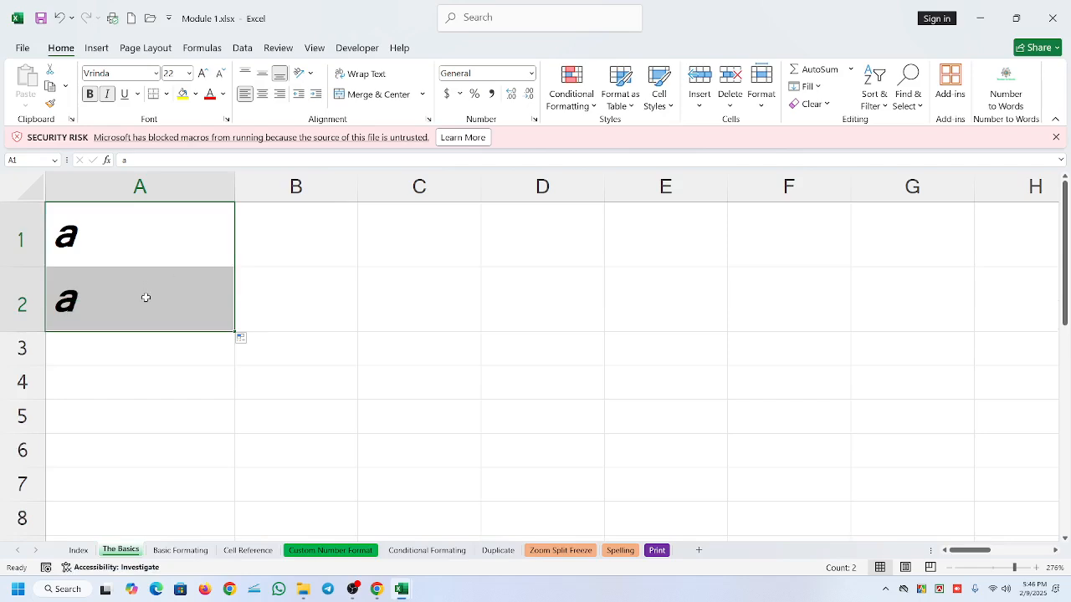
{"action": "left_click", "coordinate": [143, 295]}
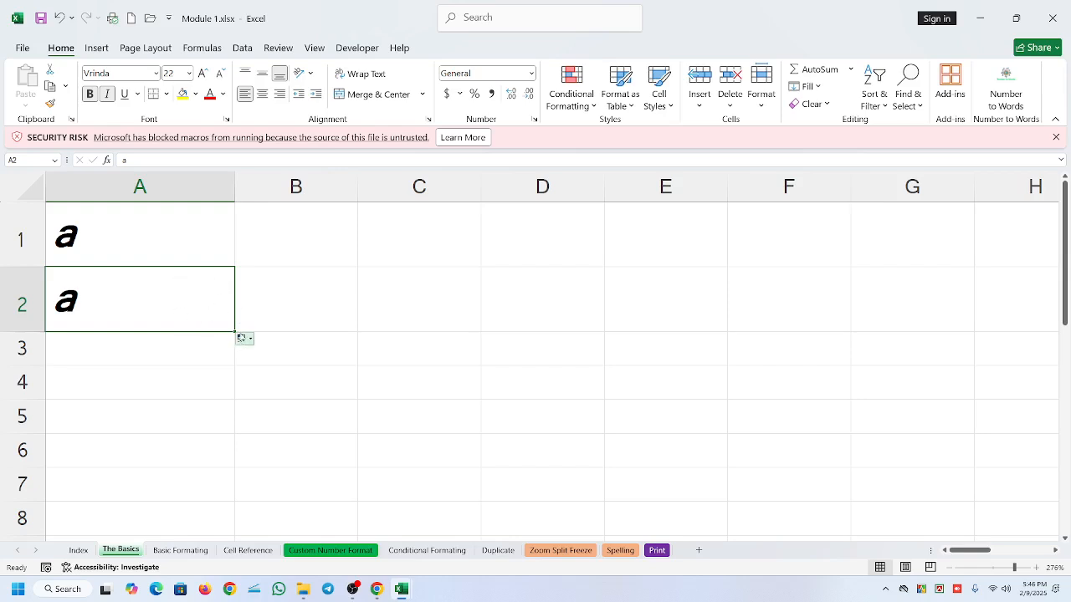
{"action": "left_click_drag", "start_coordinate": [235, 331], "coordinate": [215, 516]}
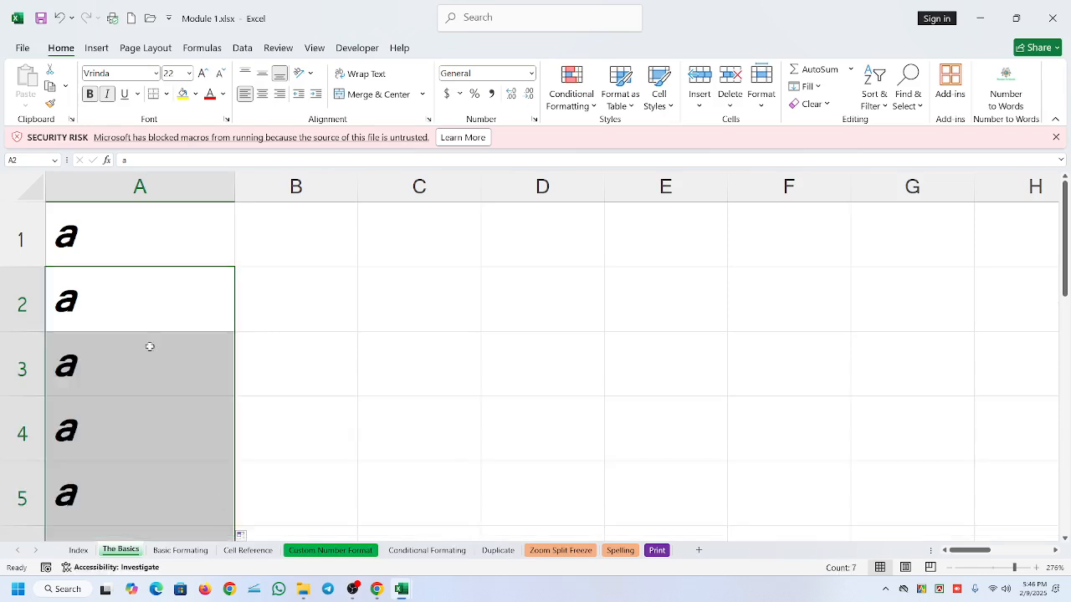
{"action": "scroll", "coordinate": [170, 365], "scroll_direction": "down", "scroll_amount": 1}
{"action": "scroll", "coordinate": [171, 344], "scroll_direction": "down", "scroll_amount": 1}
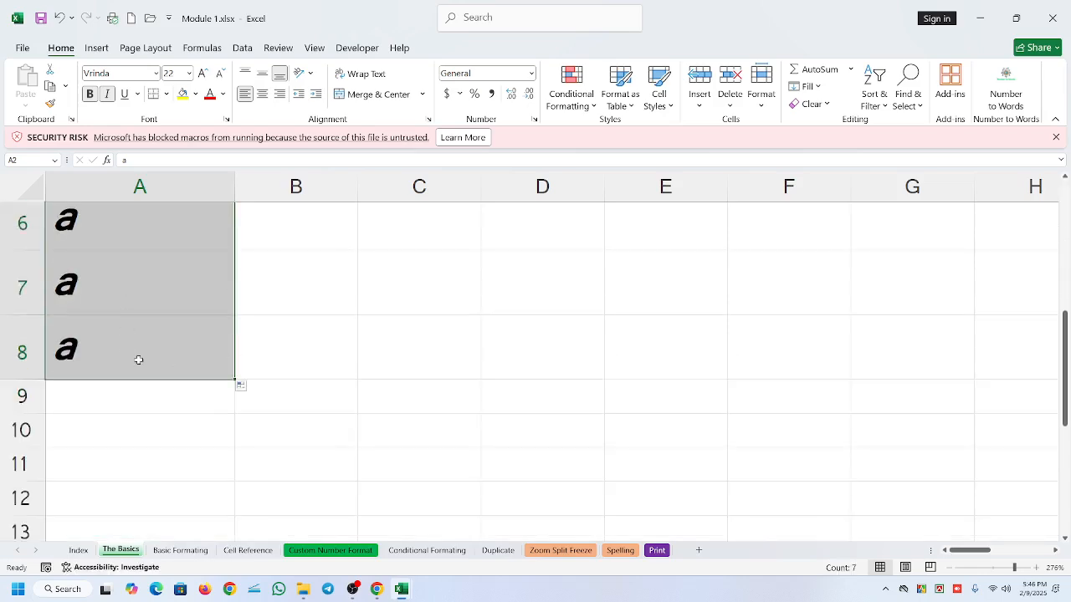
{"action": "left_click", "coordinate": [1007, 568]}
{"action": "scroll", "coordinate": [101, 363], "scroll_direction": "down", "scroll_amount": 2}
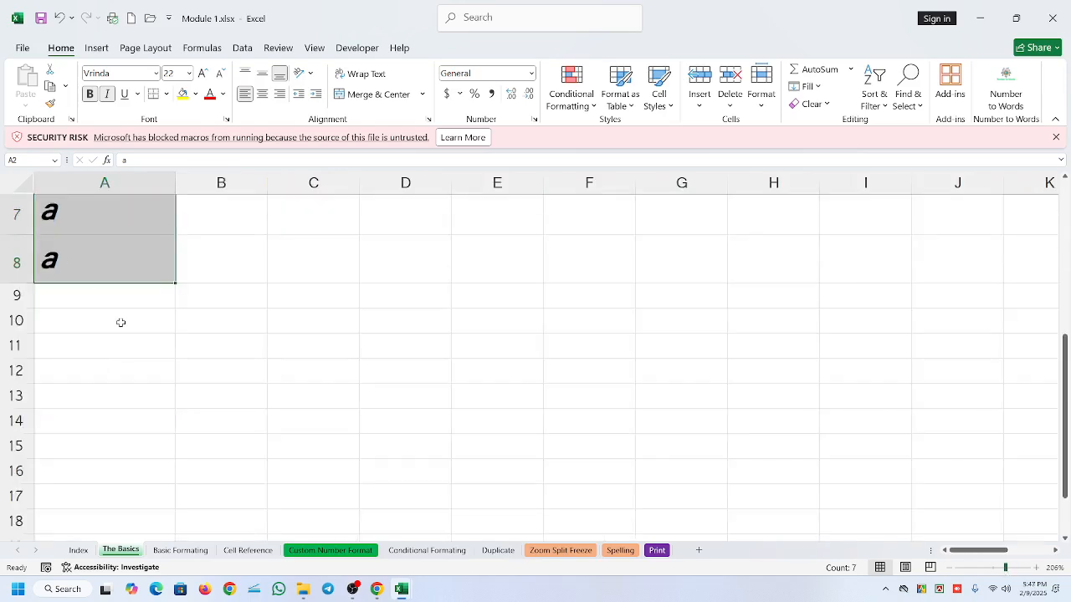
{"action": "left_click", "coordinate": [209, 266]}
{"action": "scroll", "coordinate": [167, 281], "scroll_direction": "up", "scroll_amount": 2}
{"action": "scroll", "coordinate": [120, 280], "scroll_direction": "down", "scroll_amount": 3}
{"action": "scroll", "coordinate": [110, 280], "scroll_direction": "up", "scroll_amount": 3}
- Autofill A1 into A2 again and review the available Auto Fill options without changing the choice
{"action": "left_click", "coordinate": [117, 222]}
{"action": "left_click_drag", "start_coordinate": [175, 242], "coordinate": [134, 297]}
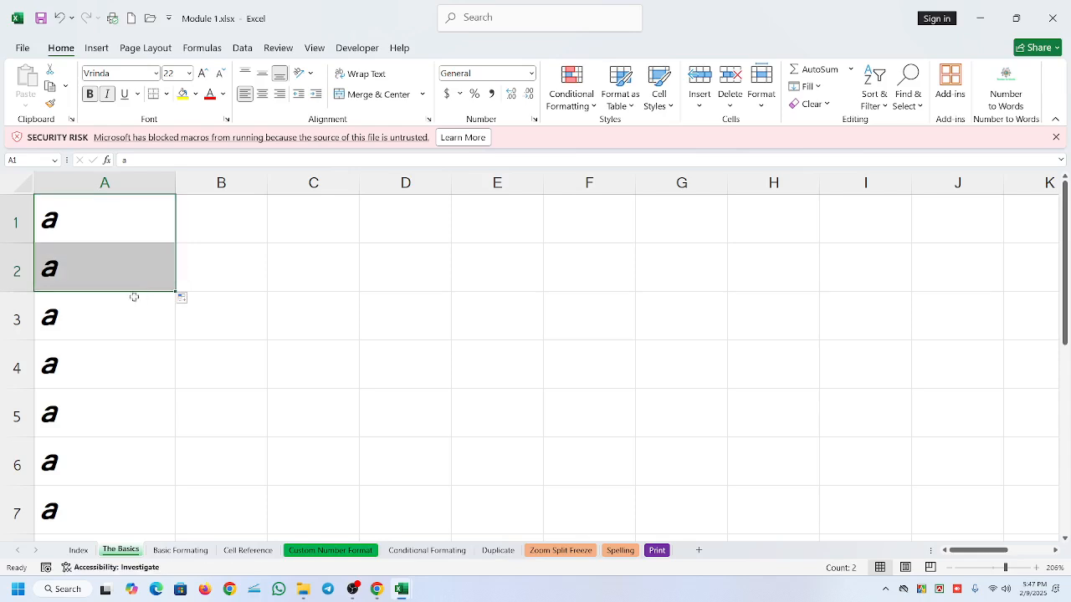
{"action": "left_click", "coordinate": [189, 300]}
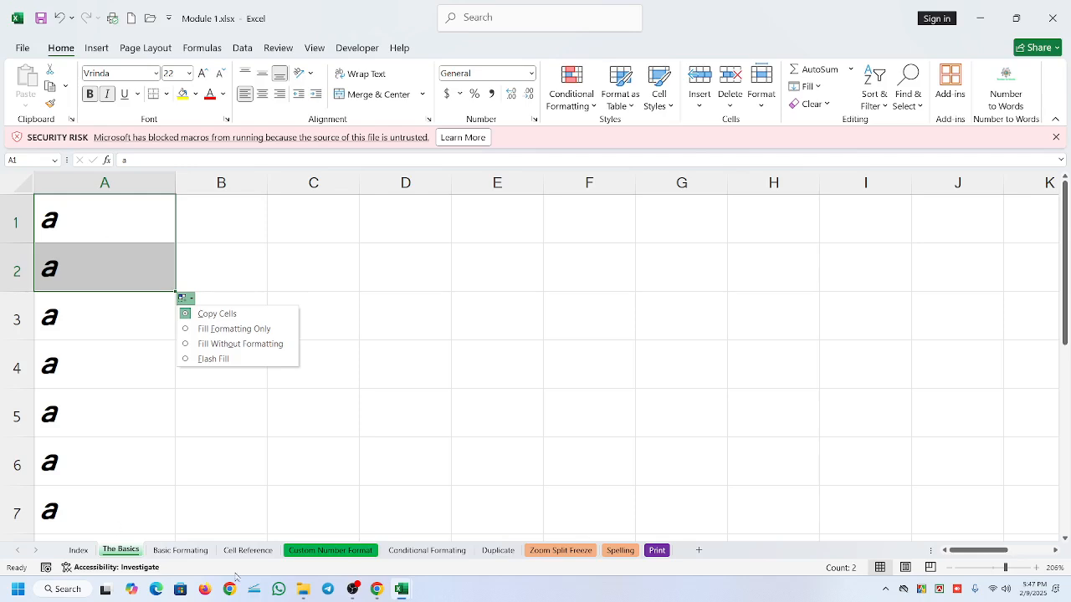
{"action": "left_click", "coordinate": [502, 353]}
- Clear the contents of cell A1 and enter "b" in it
{"action": "left_click", "coordinate": [101, 219]}
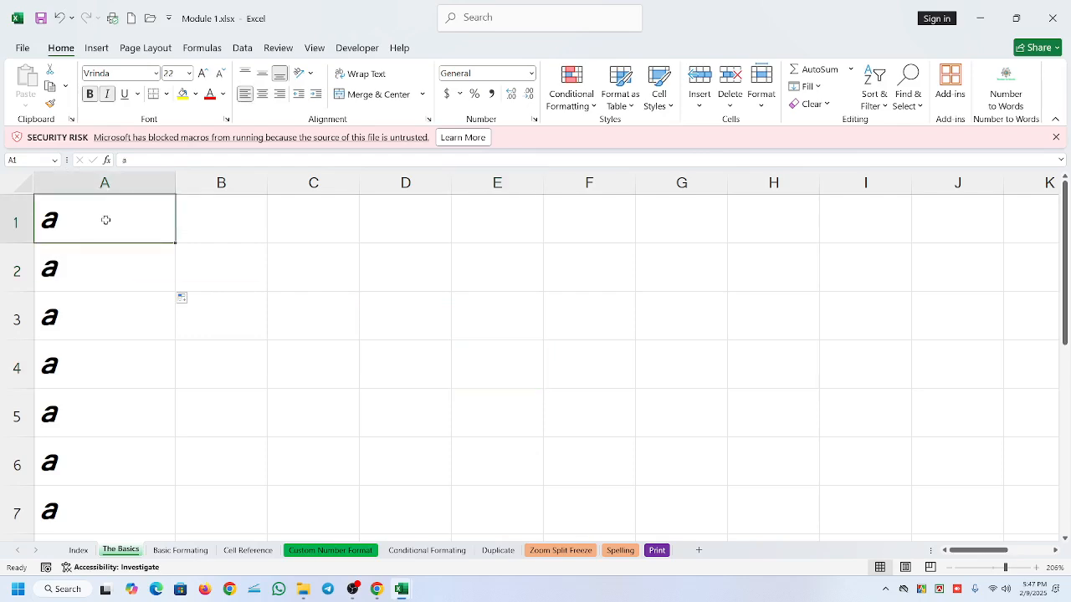
{"action": "key", "text": "Delete"}
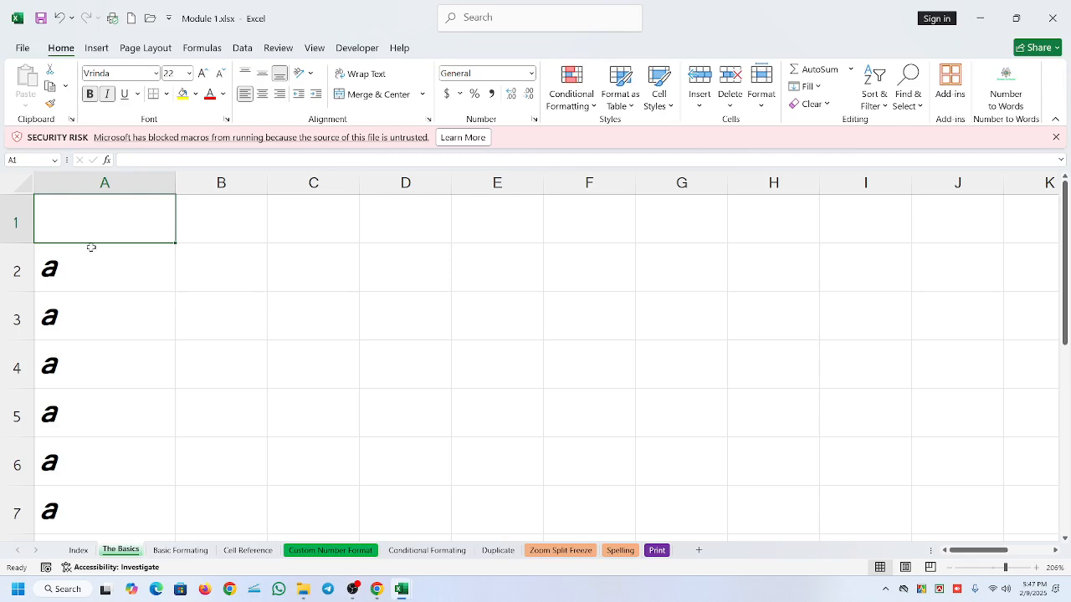
{"action": "left_click", "coordinate": [139, 279]}
{"action": "left_click", "coordinate": [102, 218]}
{"action": "type", "text": "b"}
{"action": "left_click", "coordinate": [251, 316]}
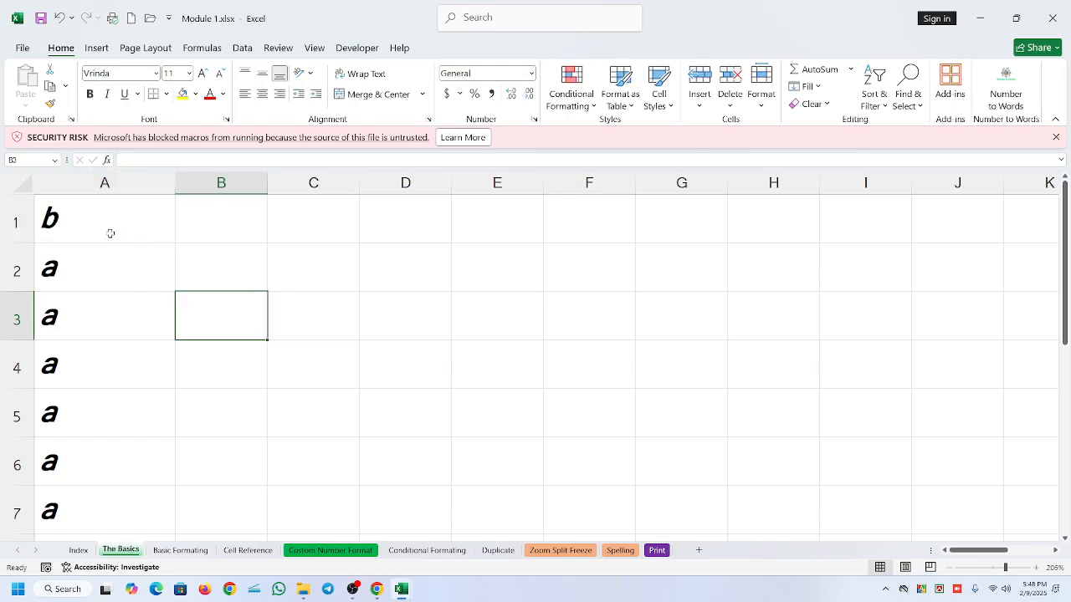
- Clear cell A1 and try "5" and "g" in it, erasing each entry to leave the cell empty
{"action": "left_click", "coordinate": [100, 210]}
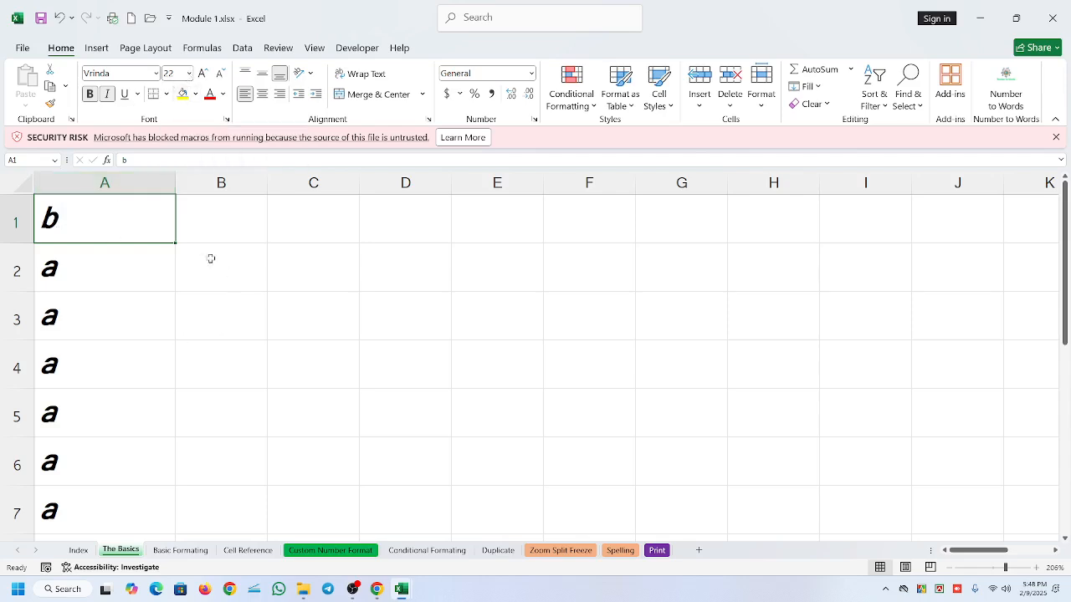
{"action": "key", "text": "Delete"}
{"action": "type", "text": "5"}
{"action": "key", "text": "BackSpace"}
{"action": "type", "text": "g"}
{"action": "key", "text": "BackSpace"}
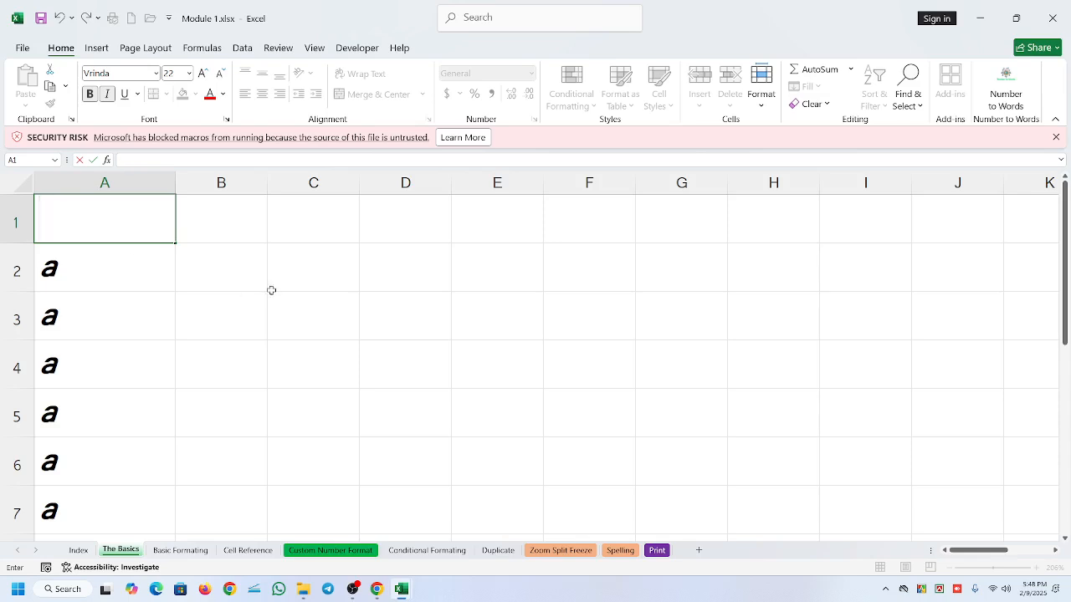
{"action": "left_click", "coordinate": [273, 286]}
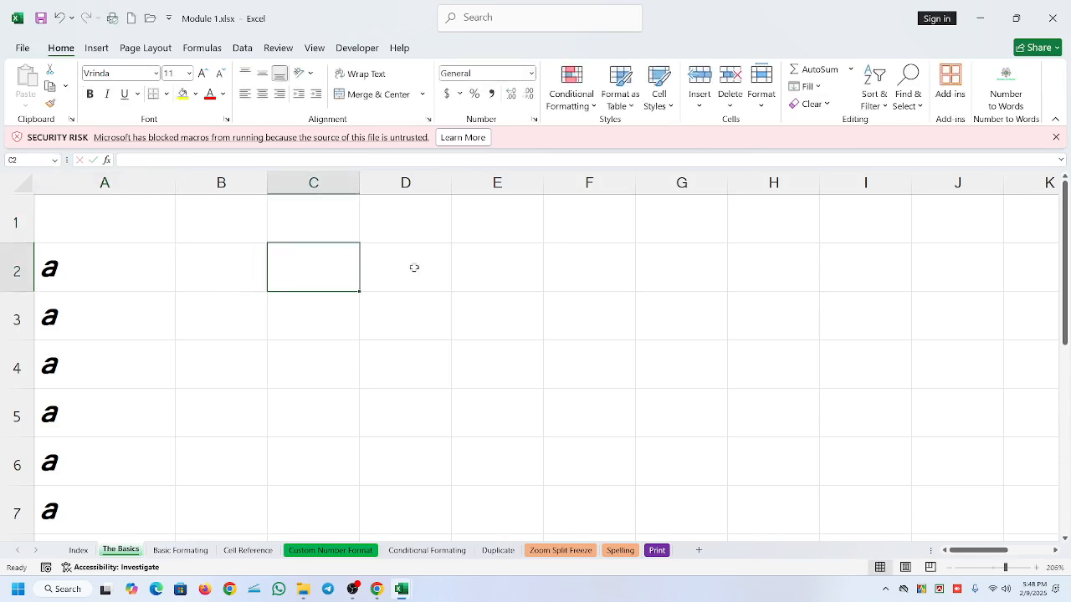
{"action": "left_click", "coordinate": [83, 225]}
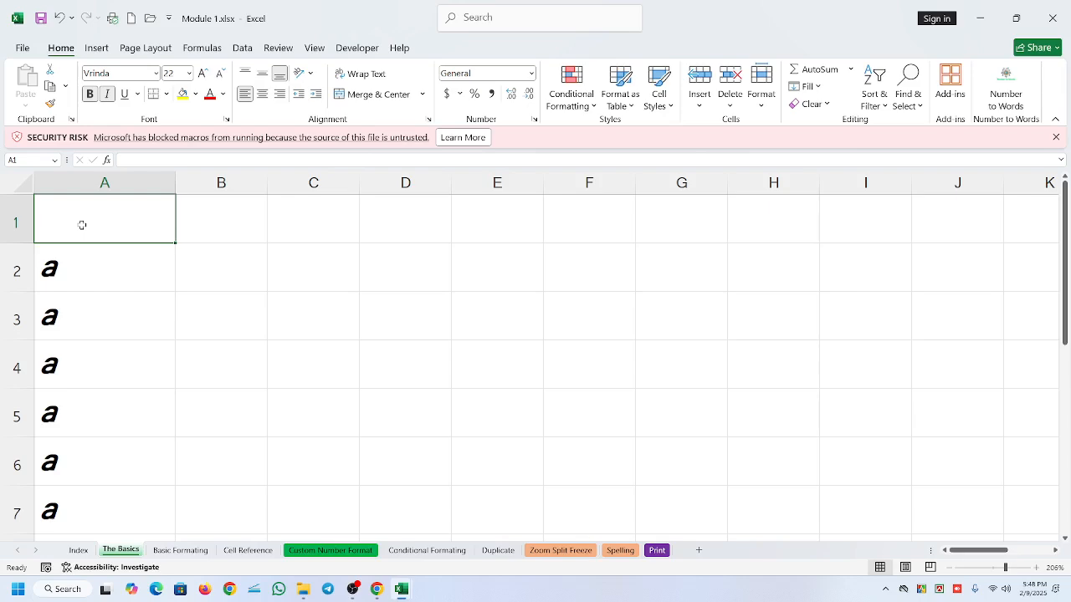
- Enter 5 in the unformatted cell E2 and select that cell
{"action": "left_click", "coordinate": [467, 282]}
{"action": "type", "text": "5"}
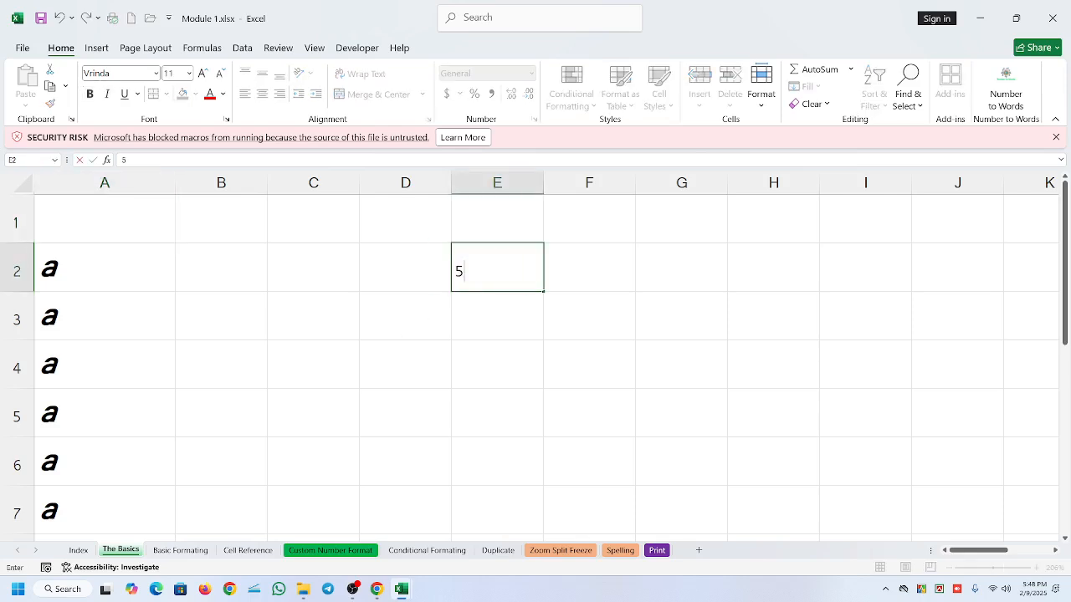
{"action": "left_click", "coordinate": [545, 348]}
{"action": "left_click", "coordinate": [478, 273]}
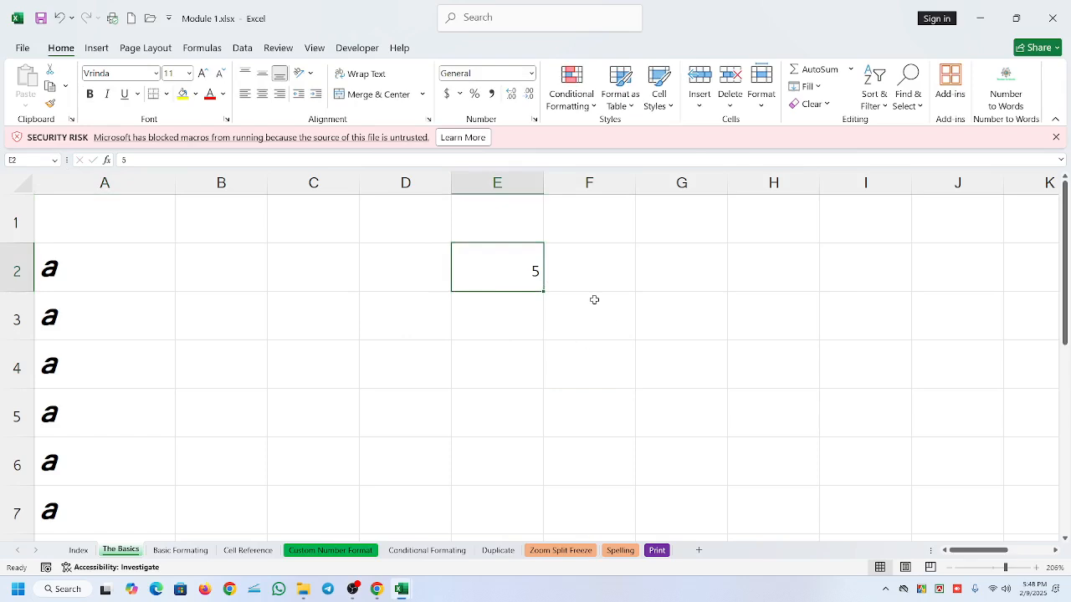
- Enter 8 in the formatted cell A1
{"action": "left_click", "coordinate": [81, 214]}
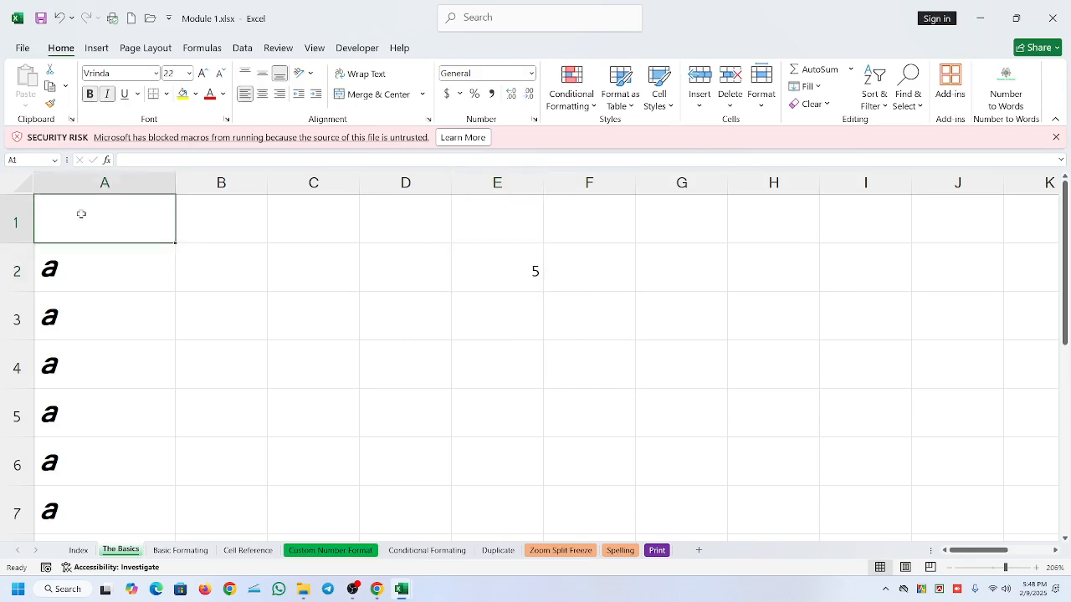
{"action": "type", "text": "8"}
{"action": "left_click", "coordinate": [103, 256]}
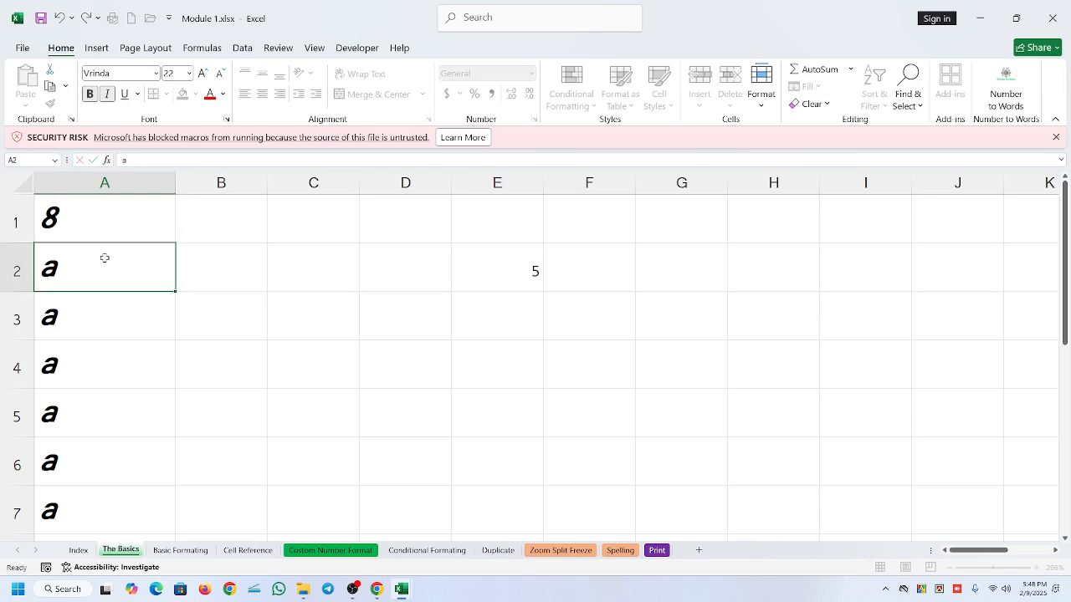
- Autofill the 8 from A1 into A2 and display the Auto Fill options for the number
{"action": "left_click", "coordinate": [95, 210]}
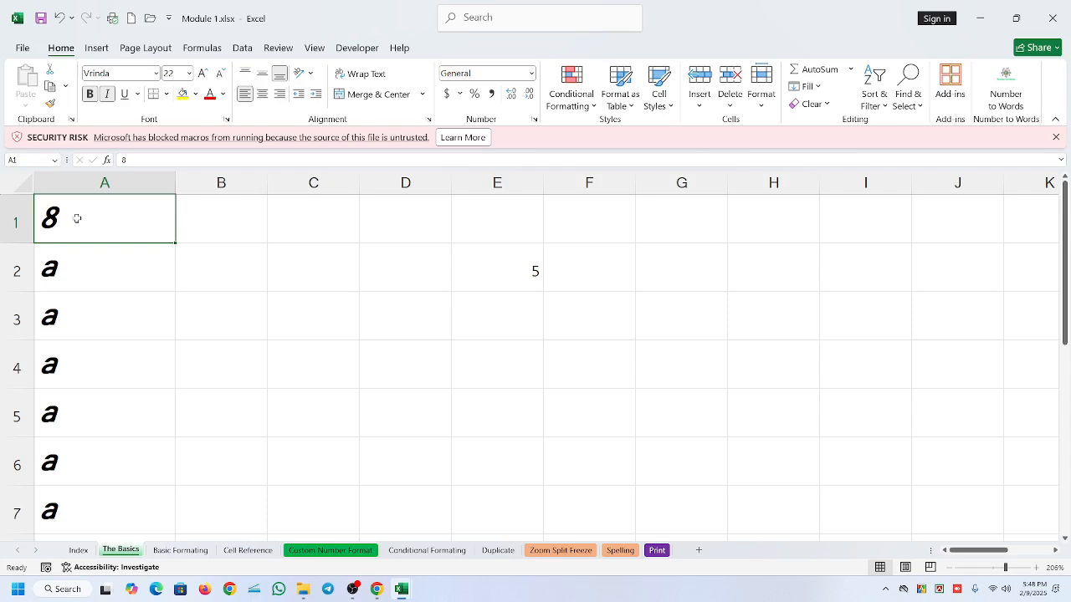
{"action": "left_click_drag", "start_coordinate": [175, 243], "coordinate": [167, 269]}
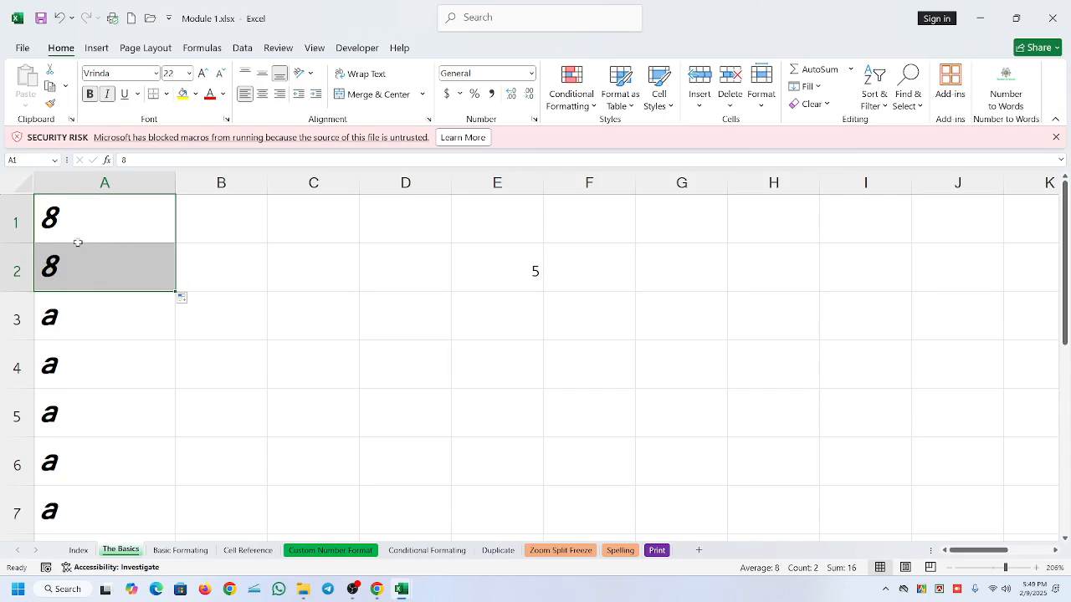
{"action": "left_click", "coordinate": [184, 298]}
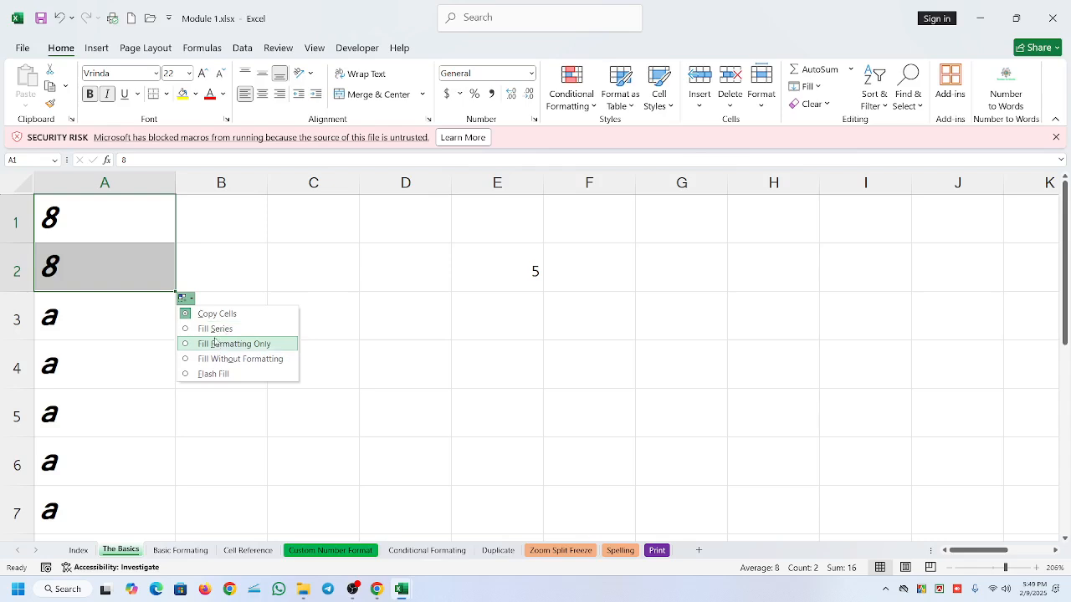
- Replace the contents of cell A1 with "j"
{"action": "left_click", "coordinate": [105, 224]}
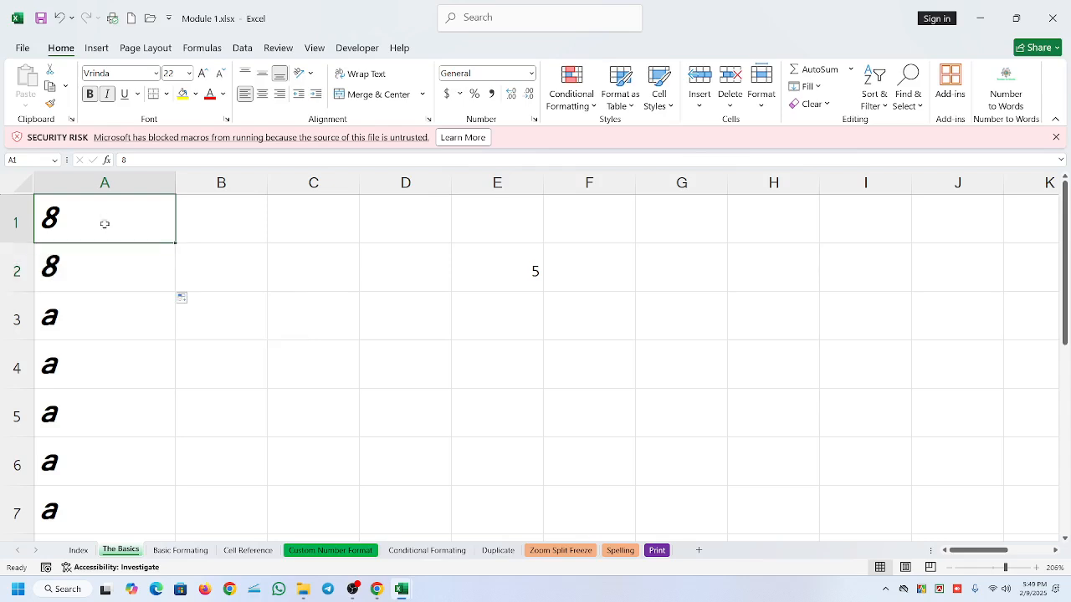
{"action": "type", "text": "j"}
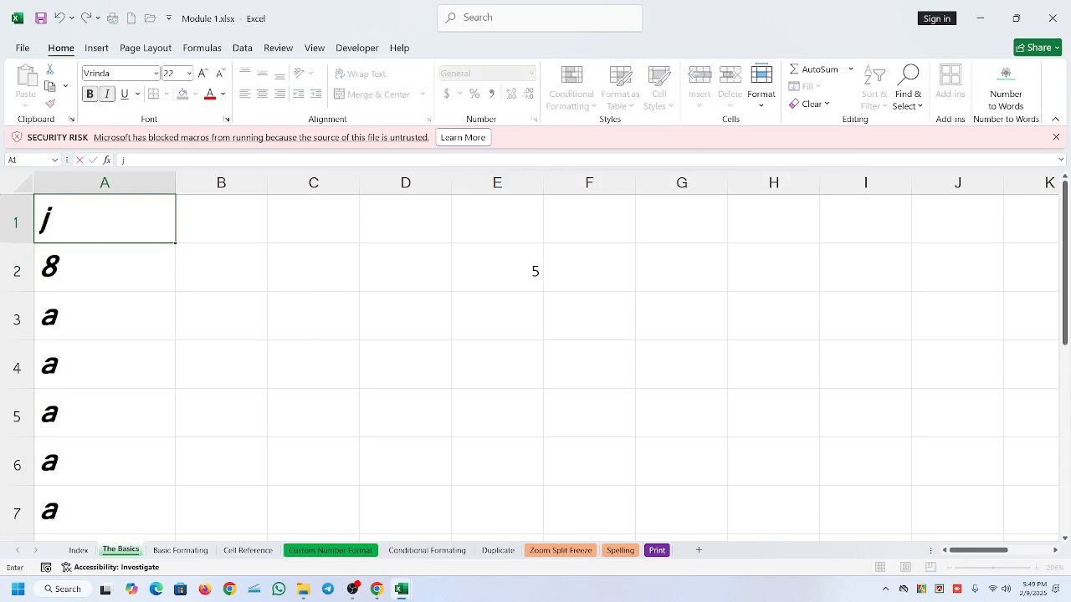
{"action": "key", "text": "Return"}
- Autofill from A1 into A2 with the Fill Formatting Only option
{"action": "left_click", "coordinate": [114, 226]}
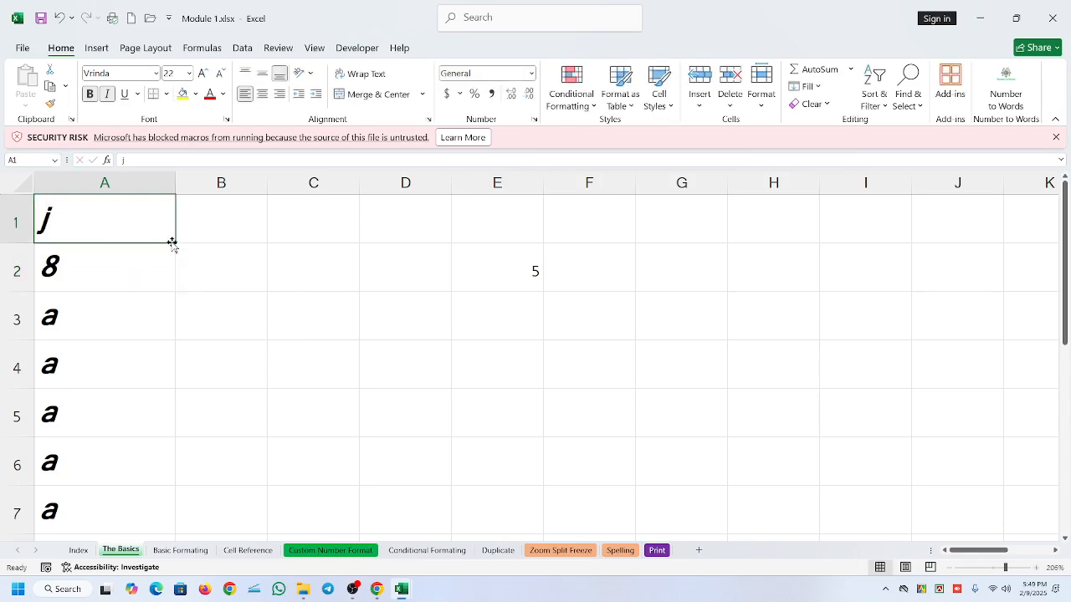
{"action": "left_click_drag", "start_coordinate": [171, 242], "coordinate": [174, 288]}
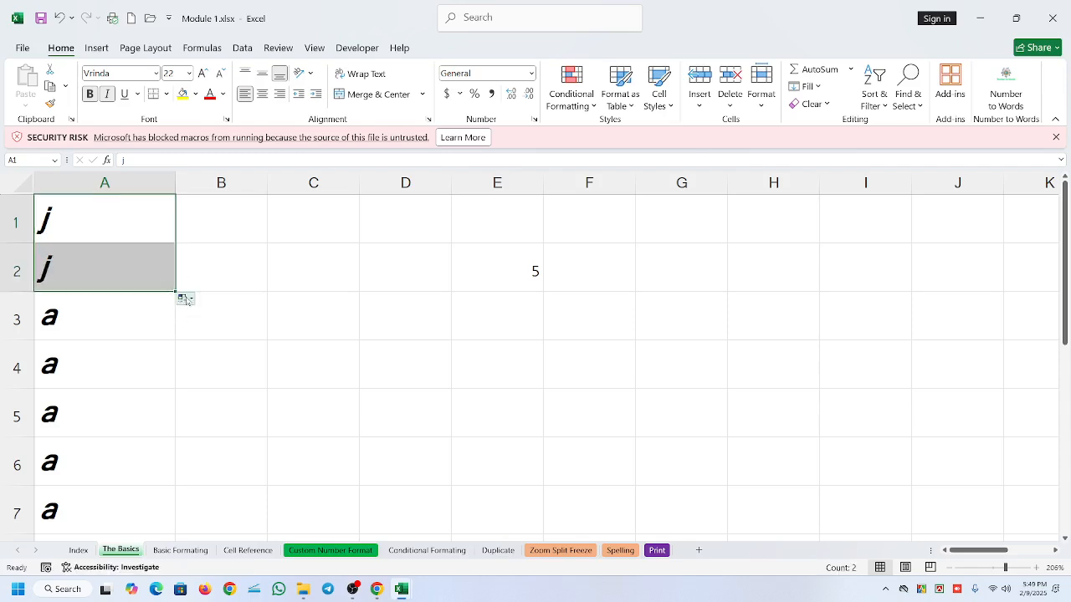
{"action": "left_click", "coordinate": [184, 299]}
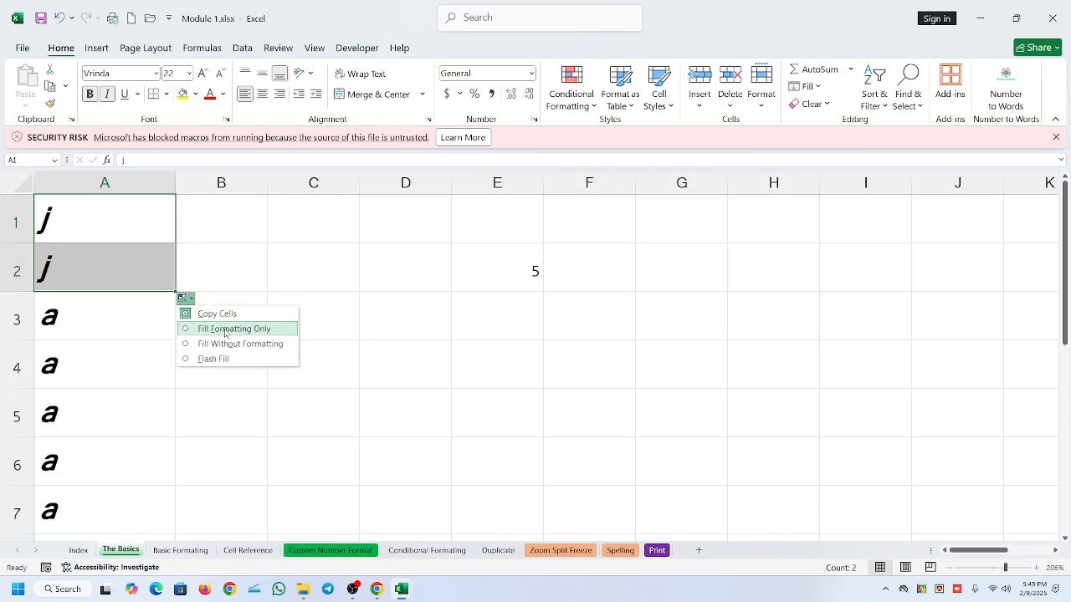
{"action": "left_click", "coordinate": [224, 329]}
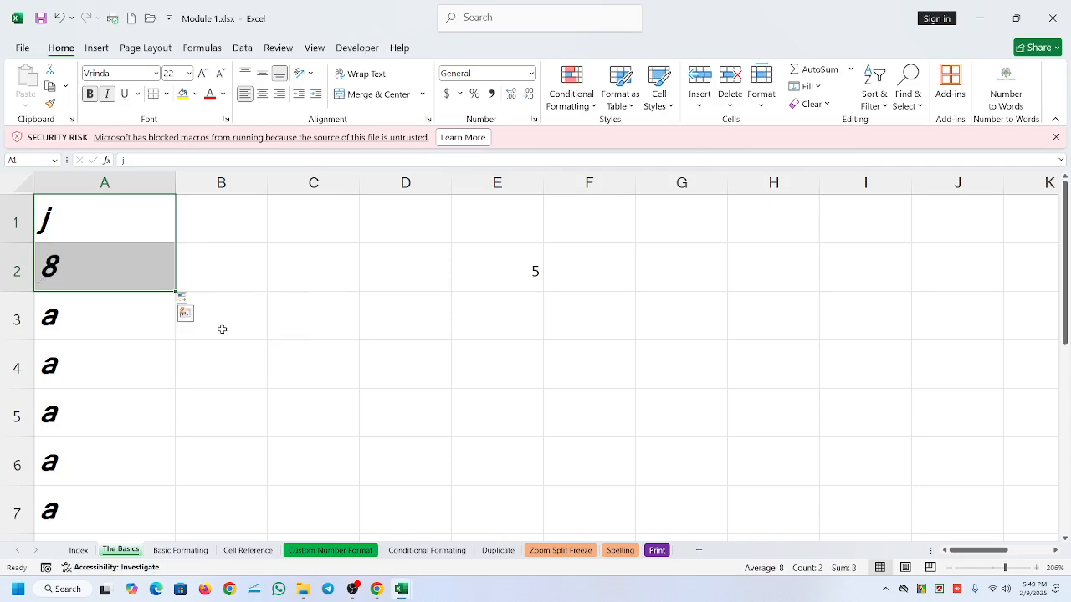
- Enter "Head" in cell G1
{"action": "left_click", "coordinate": [97, 271]}
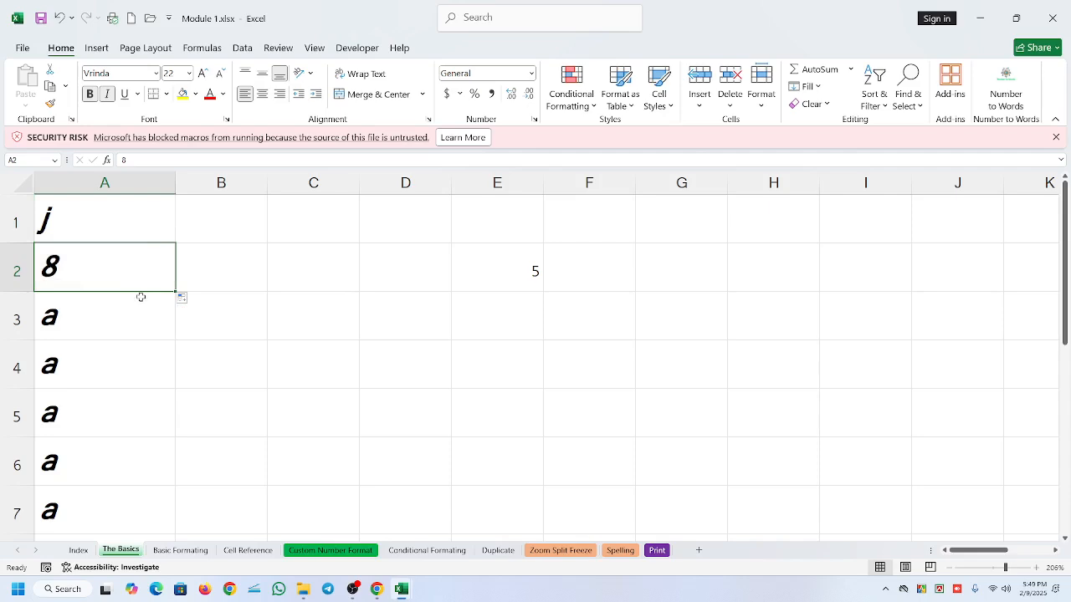
{"action": "left_click", "coordinate": [638, 231]}
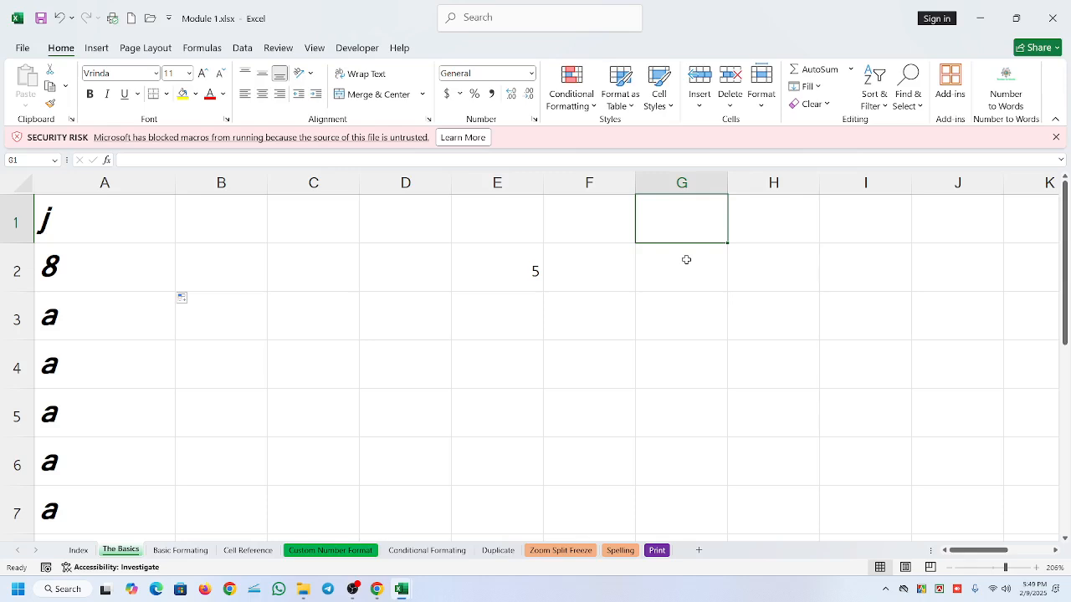
{"action": "type", "text": "Ha"}
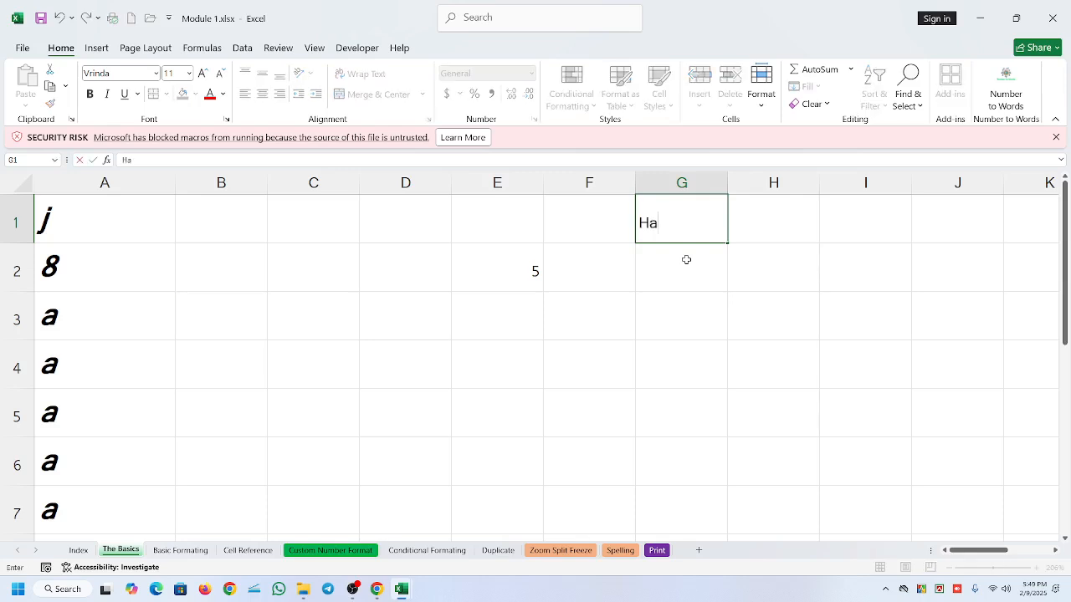
{"action": "type", "text": "d"}
{"action": "key", "text": "BackSpace"}
{"action": "key", "text": "BackSpace"}
{"action": "type", "text": "ead"}
{"action": "key", "text": "Return"}
- Format the text in G1 as bold and italic with a font size of 20
{"action": "left_click", "coordinate": [650, 219]}
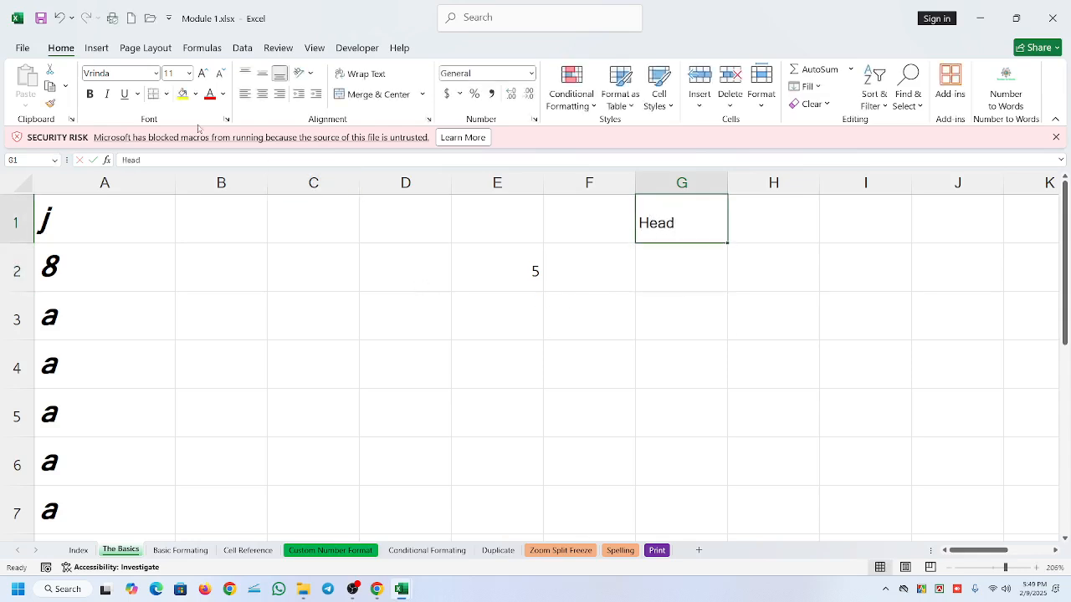
{"action": "left_click", "coordinate": [90, 96]}
{"action": "left_click", "coordinate": [202, 74]}
{"action": "left_click", "coordinate": [202, 73]}
{"action": "left_click", "coordinate": [202, 74]}
{"action": "left_click", "coordinate": [202, 74]}
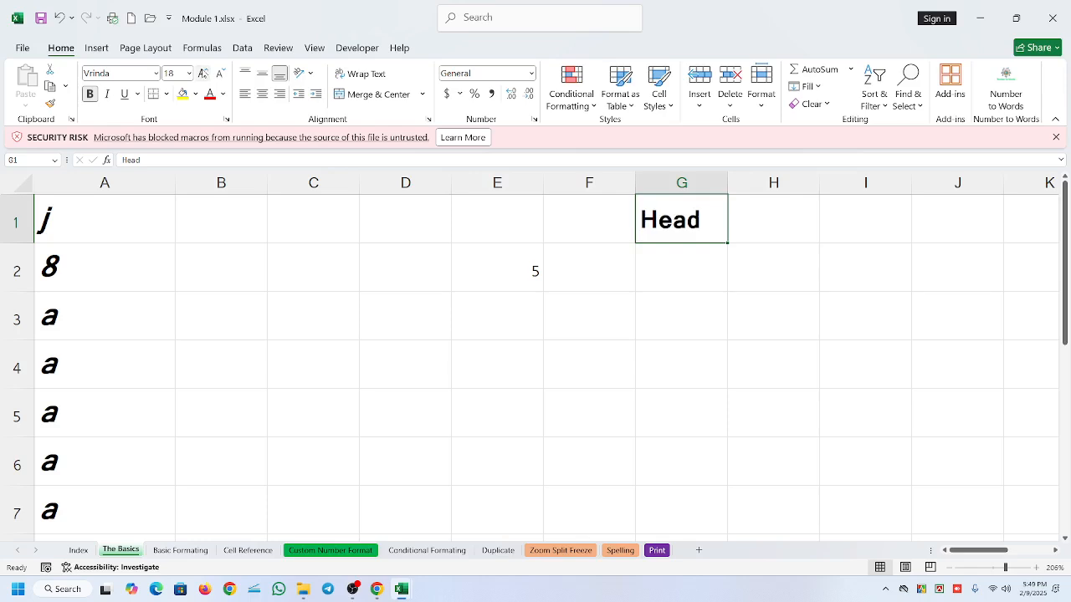
{"action": "left_click", "coordinate": [203, 74]}
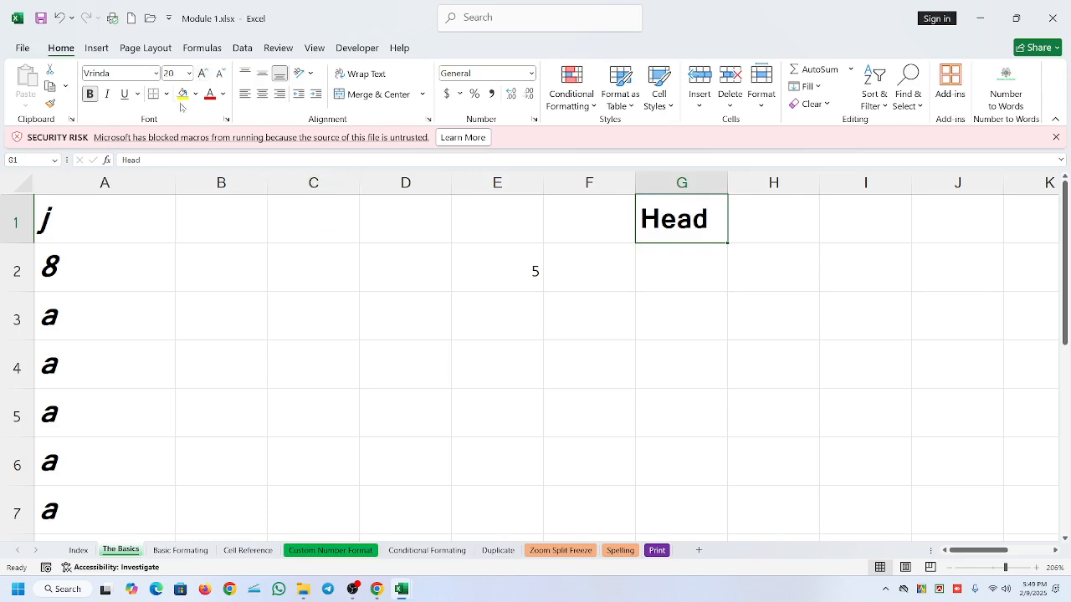
{"action": "left_click", "coordinate": [110, 95]}
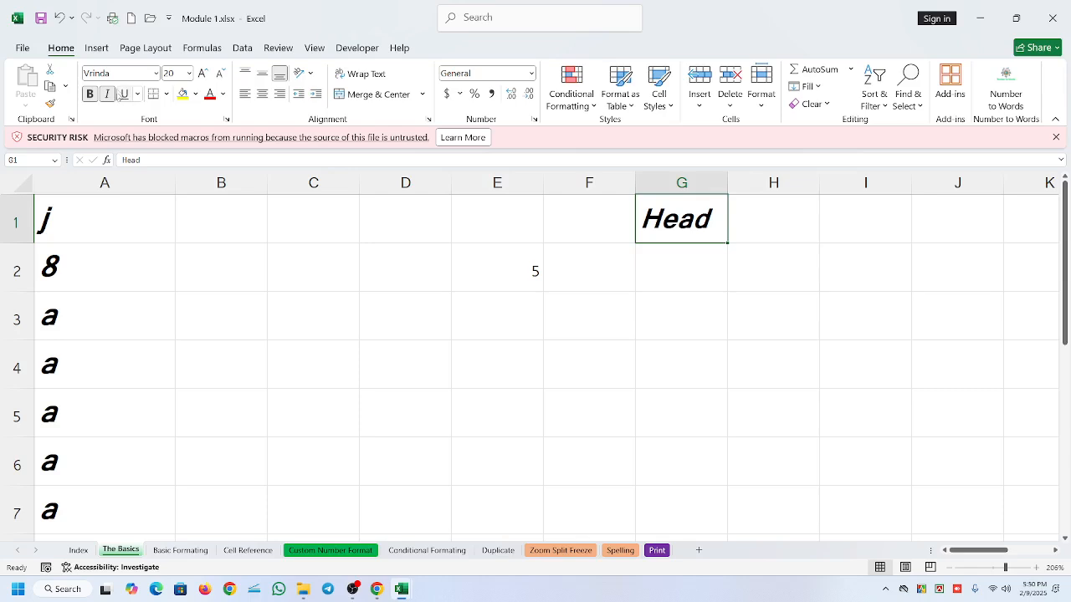
- Remove the italic style from cell G1
{"action": "left_click", "coordinate": [693, 283]}
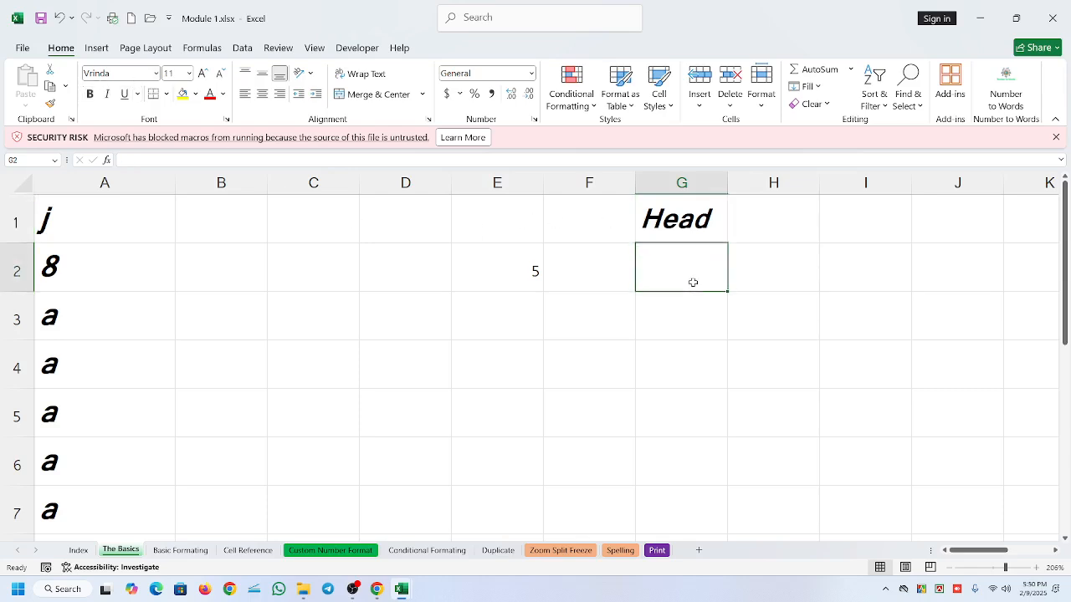
{"action": "left_click", "coordinate": [681, 221]}
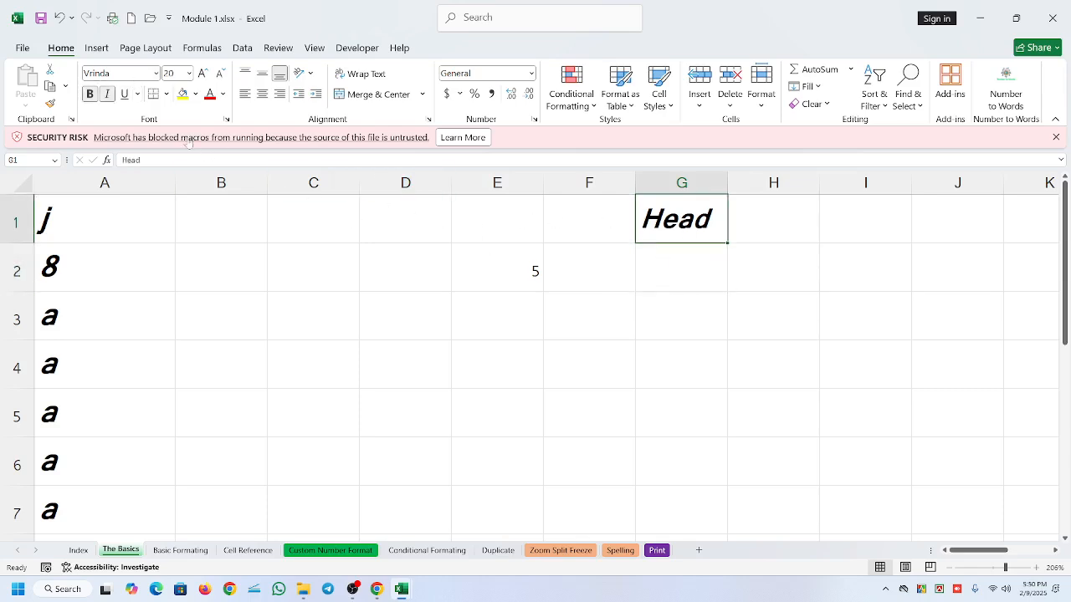
{"action": "left_click", "coordinate": [107, 93]}
- Enter "Hand" in cell G2
{"action": "left_click", "coordinate": [687, 284]}
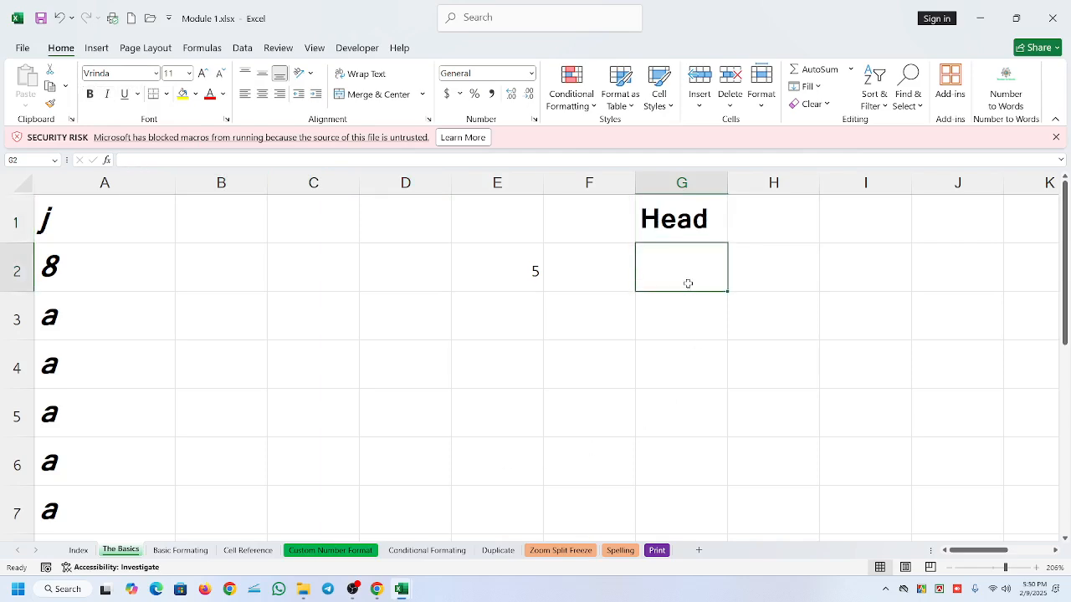
{"action": "type", "text": "Hand"}
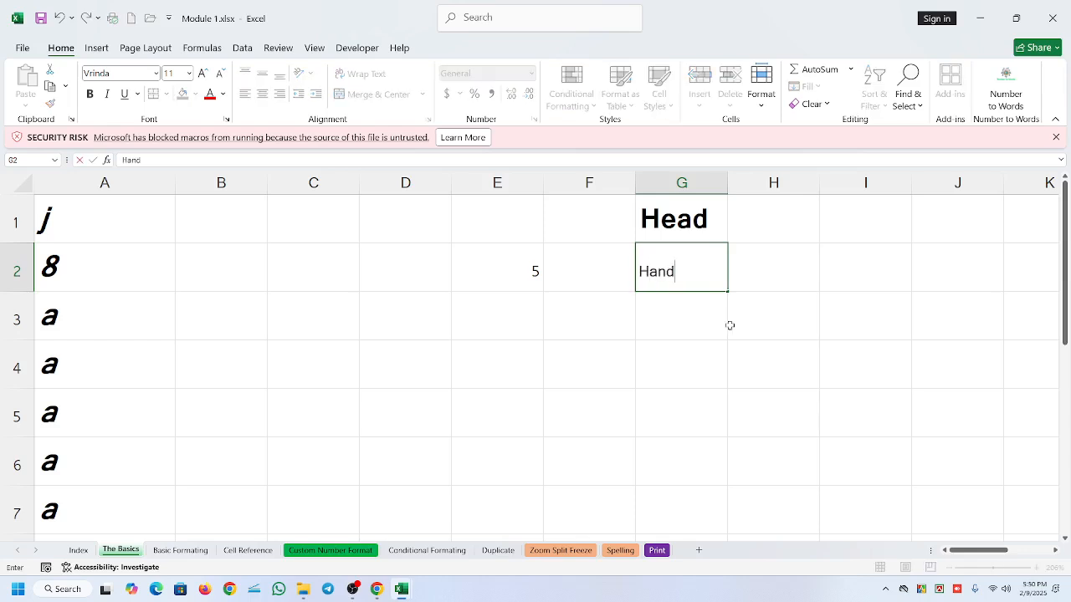
{"action": "left_click", "coordinate": [729, 326]}
- Compare the font size and style of cells G1 and G2
{"action": "left_click", "coordinate": [650, 281]}
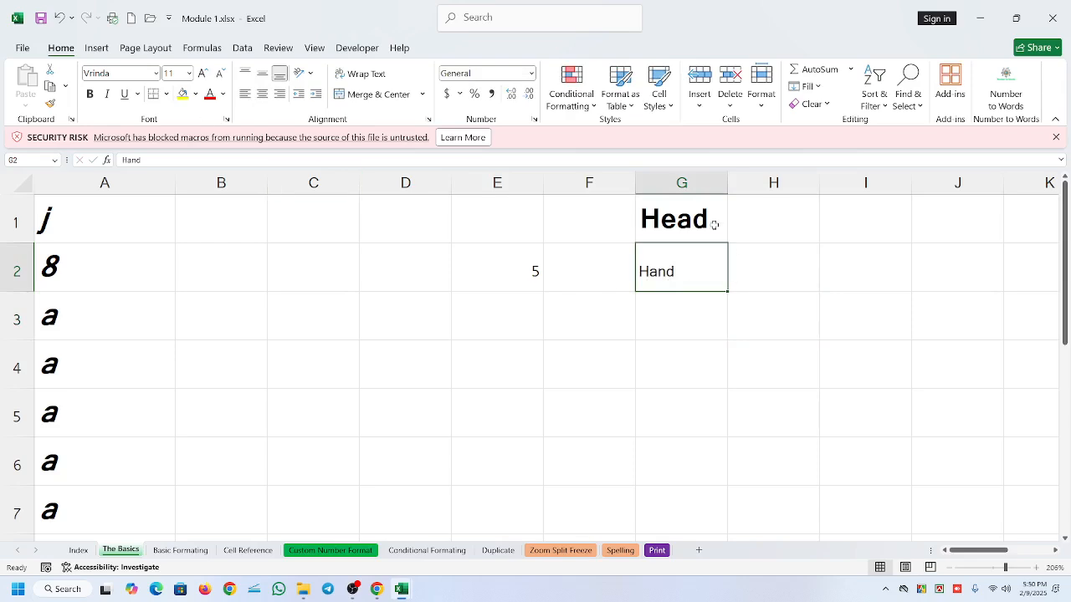
{"action": "left_click", "coordinate": [677, 212]}
{"action": "left_click", "coordinate": [657, 269]}
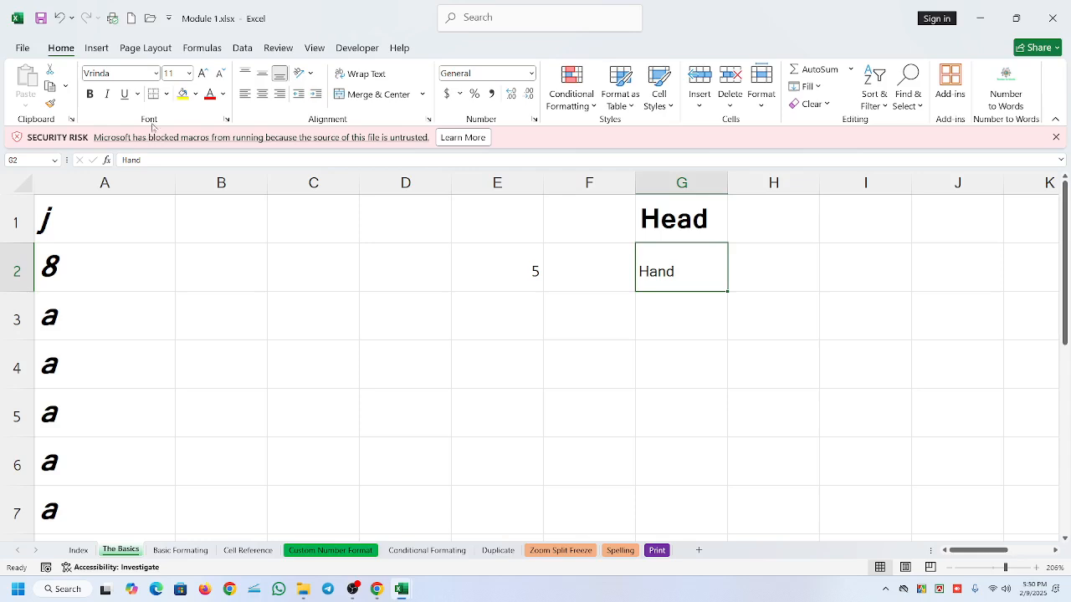
{"action": "left_click", "coordinate": [190, 75]}
{"action": "left_click", "coordinate": [259, 265]}
{"action": "left_click", "coordinate": [694, 221]}
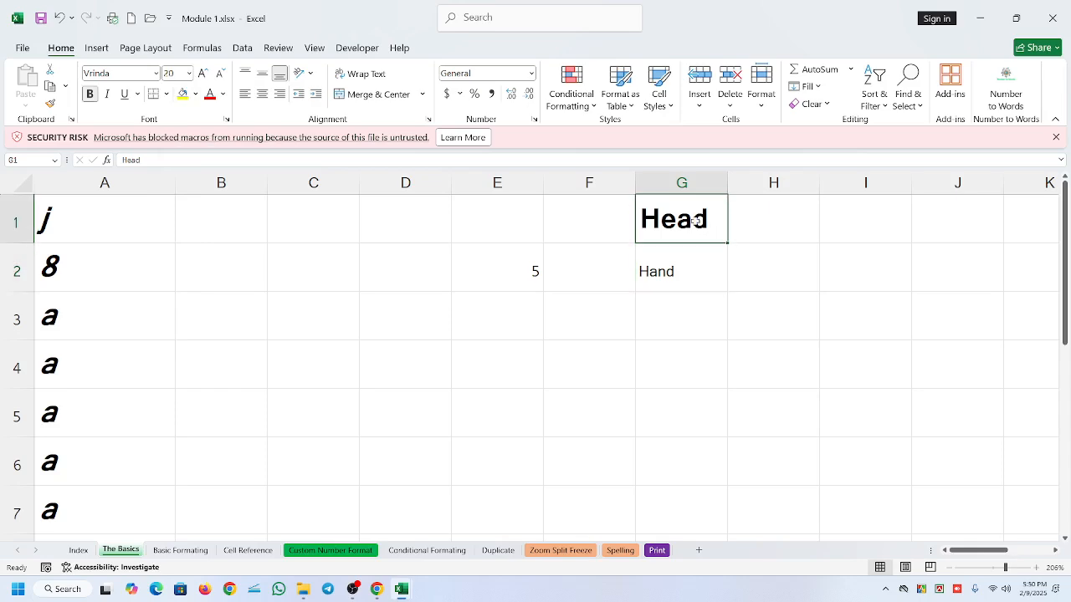
{"action": "left_click", "coordinate": [678, 284]}
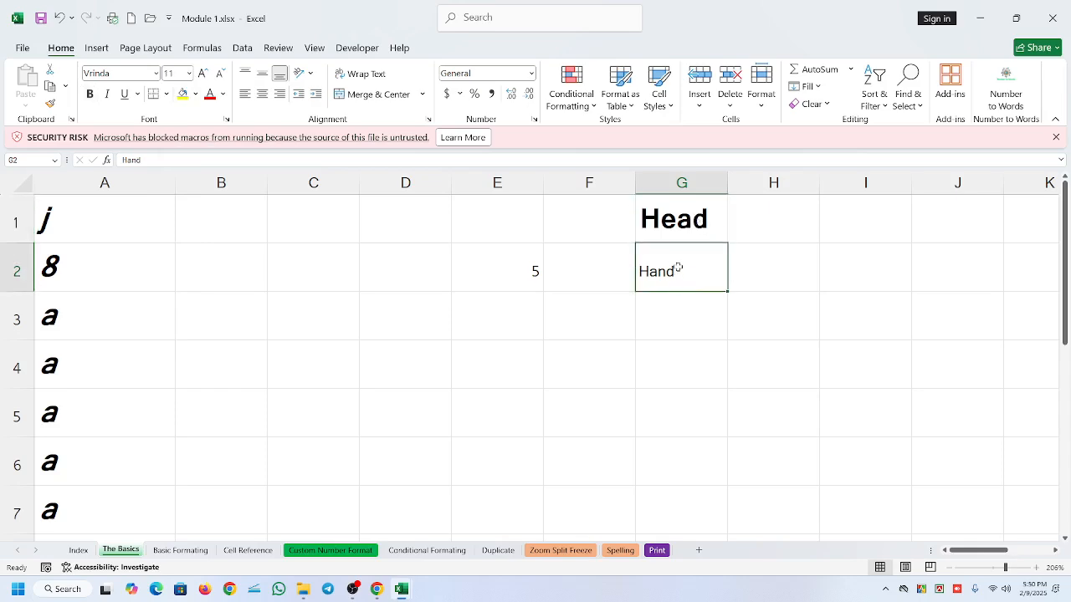
- Apply italic to cell G1 again and check its formatting against G2
{"action": "left_click", "coordinate": [710, 226]}
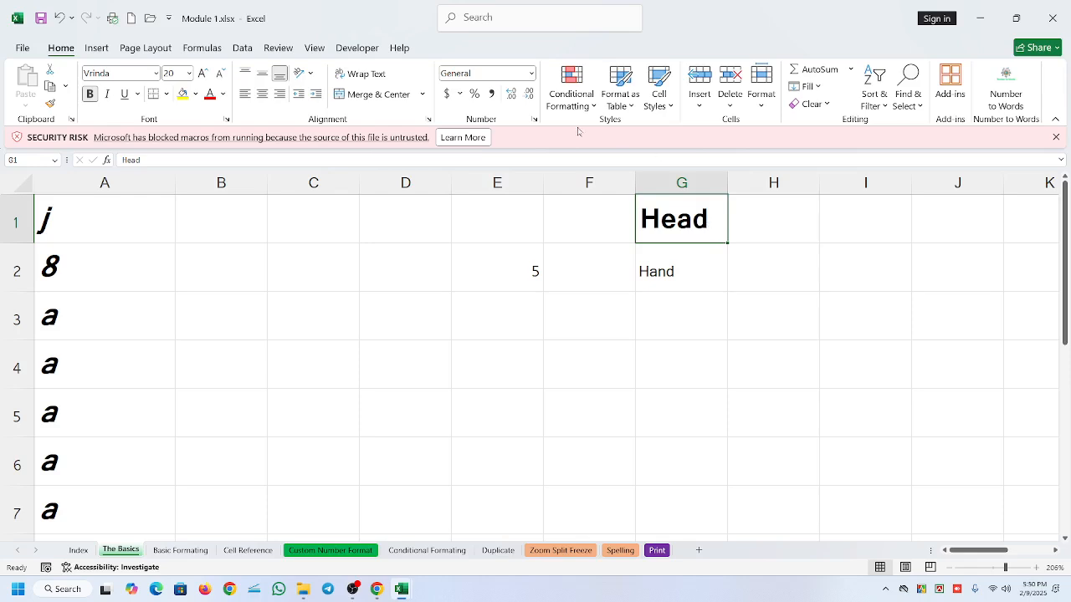
{"action": "left_click", "coordinate": [107, 94]}
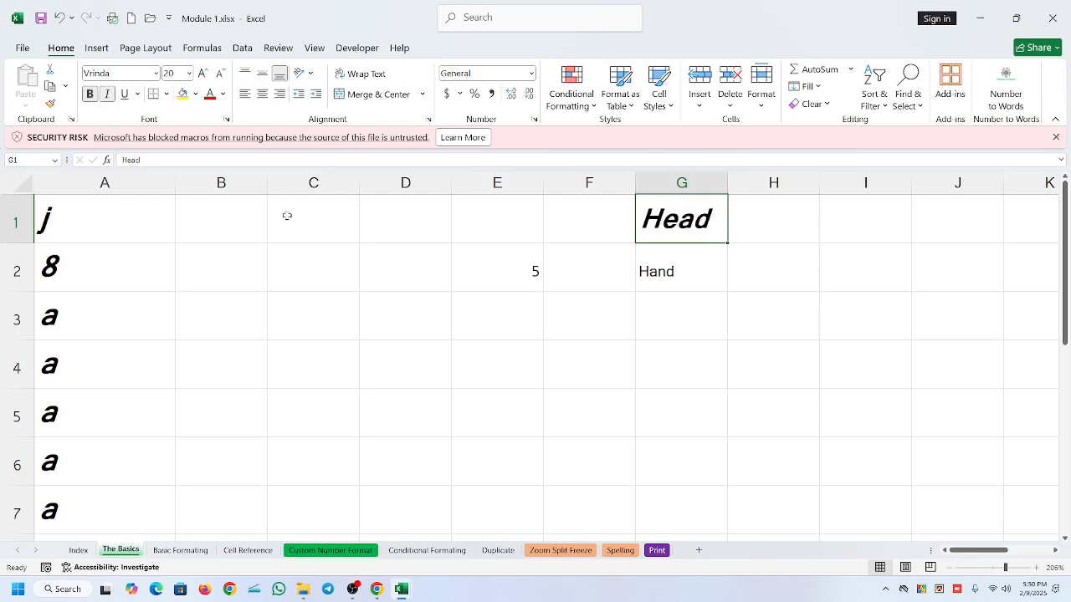
{"action": "left_click", "coordinate": [694, 268]}
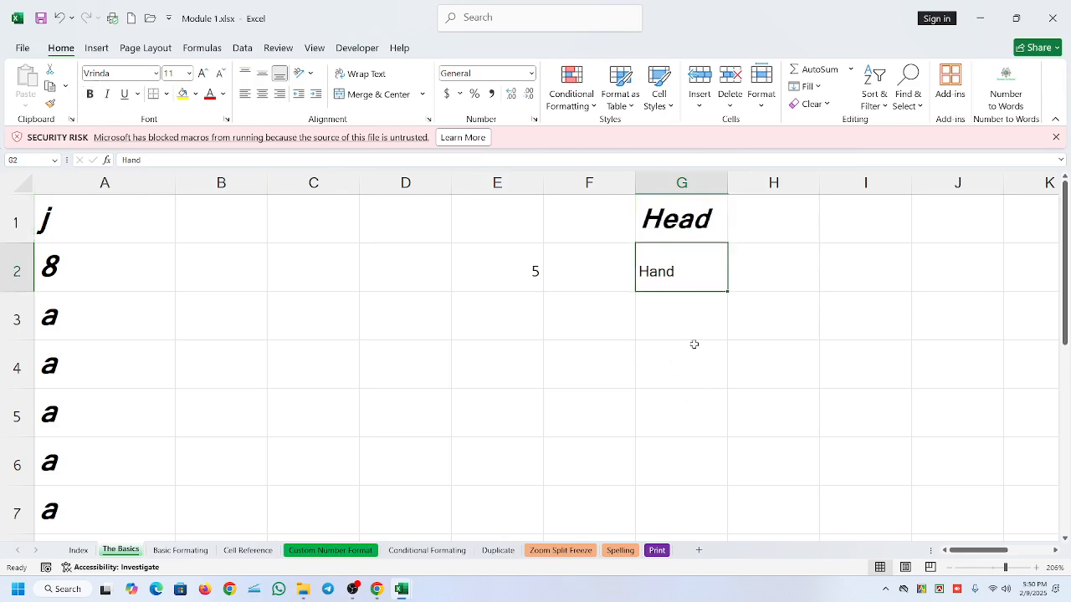
{"action": "left_click", "coordinate": [694, 222]}
{"action": "left_click", "coordinate": [666, 273]}
{"action": "left_click", "coordinate": [684, 213]}
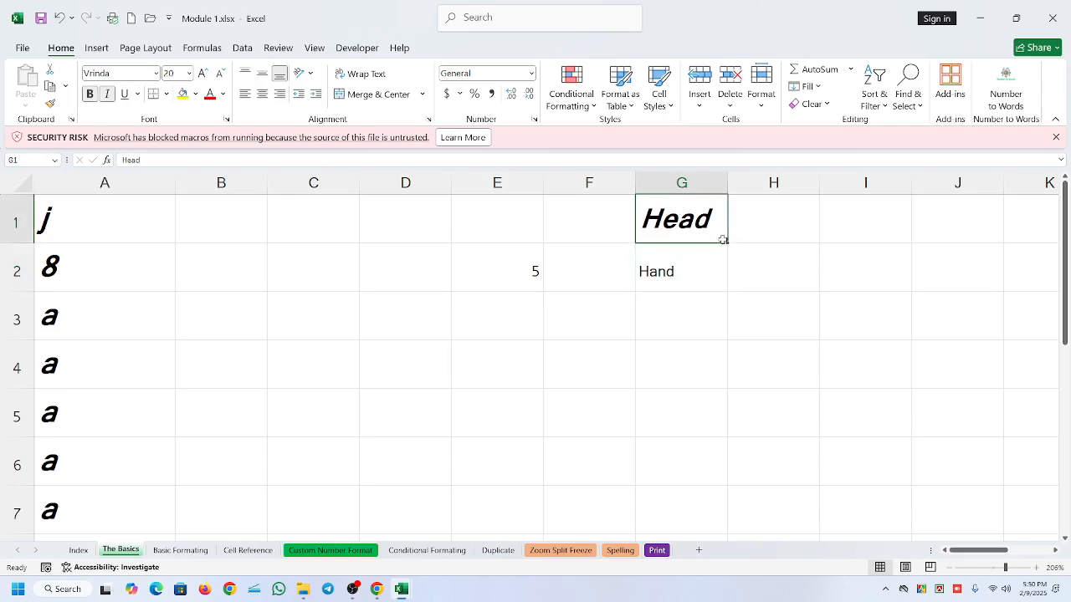
- Autofill from G1 into G2 with the Fill Formatting Only option
{"action": "left_click_drag", "start_coordinate": [725, 241], "coordinate": [728, 283]}
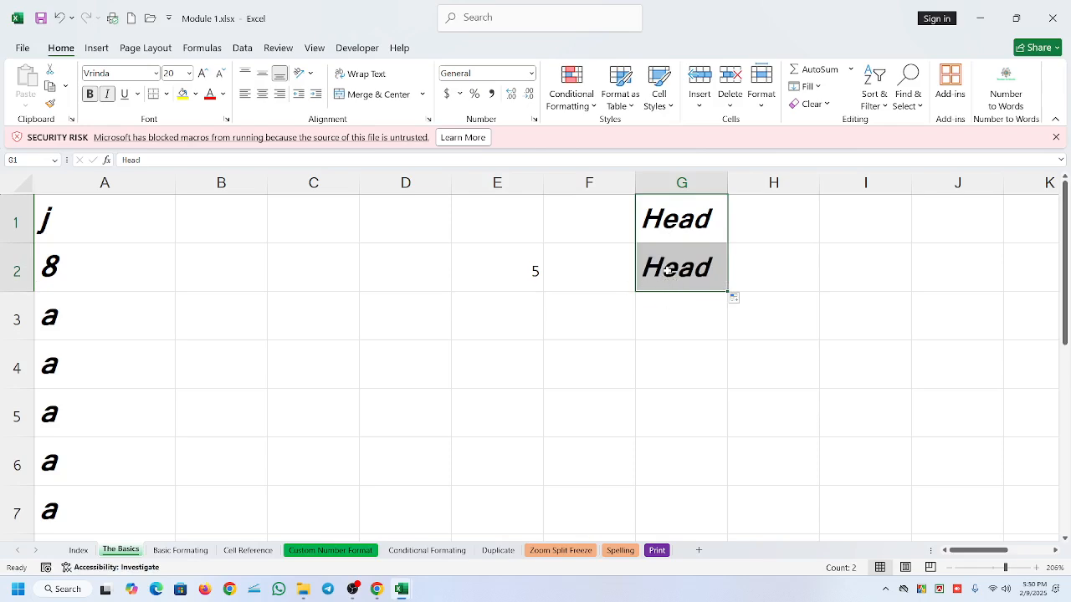
{"action": "left_click", "coordinate": [735, 298]}
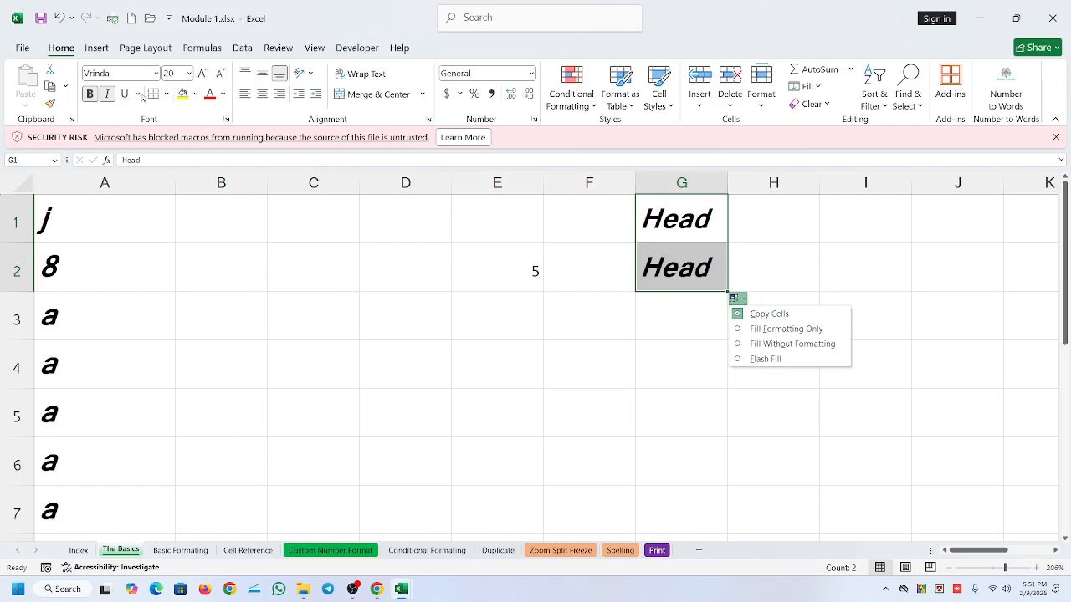
{"action": "left_click", "coordinate": [801, 330]}
{"action": "left_click", "coordinate": [669, 281]}
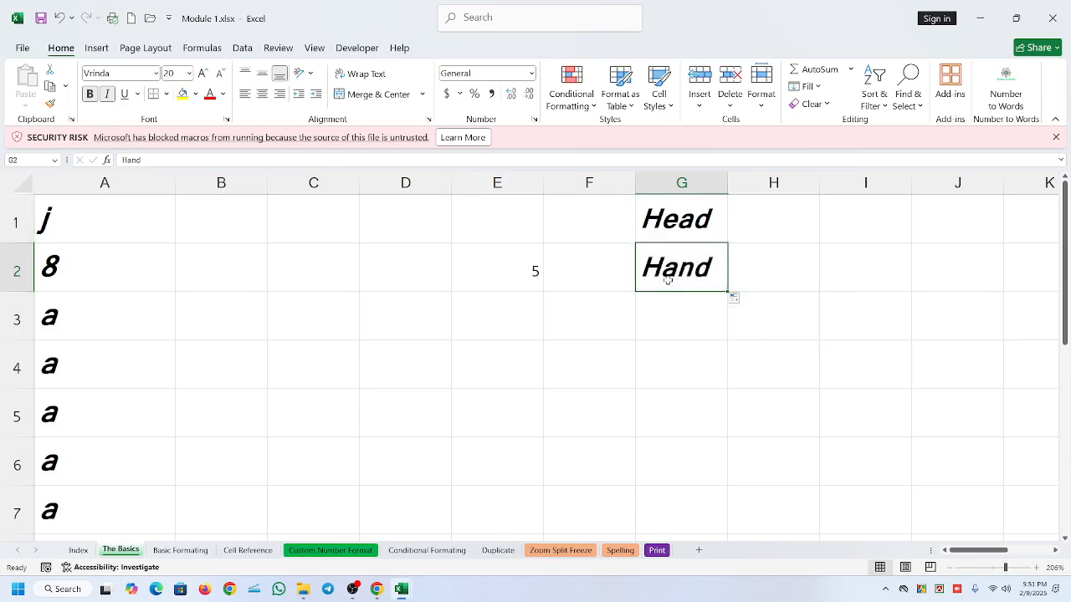
- Copy the formatting of cell A5 onto G2 with Format Painter
{"action": "left_click", "coordinate": [665, 229]}
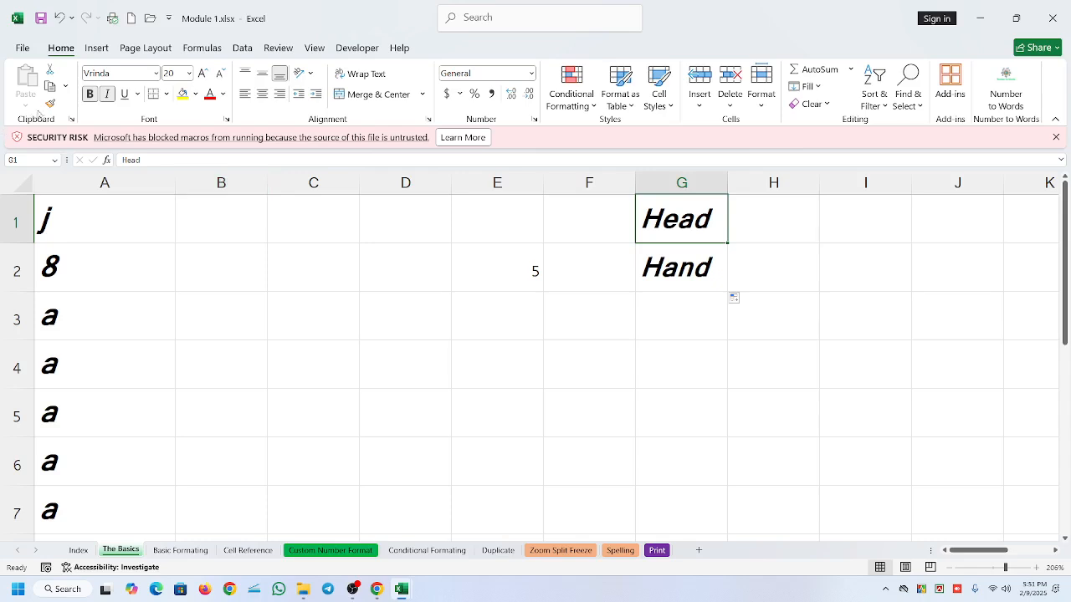
{"action": "left_click", "coordinate": [99, 404]}
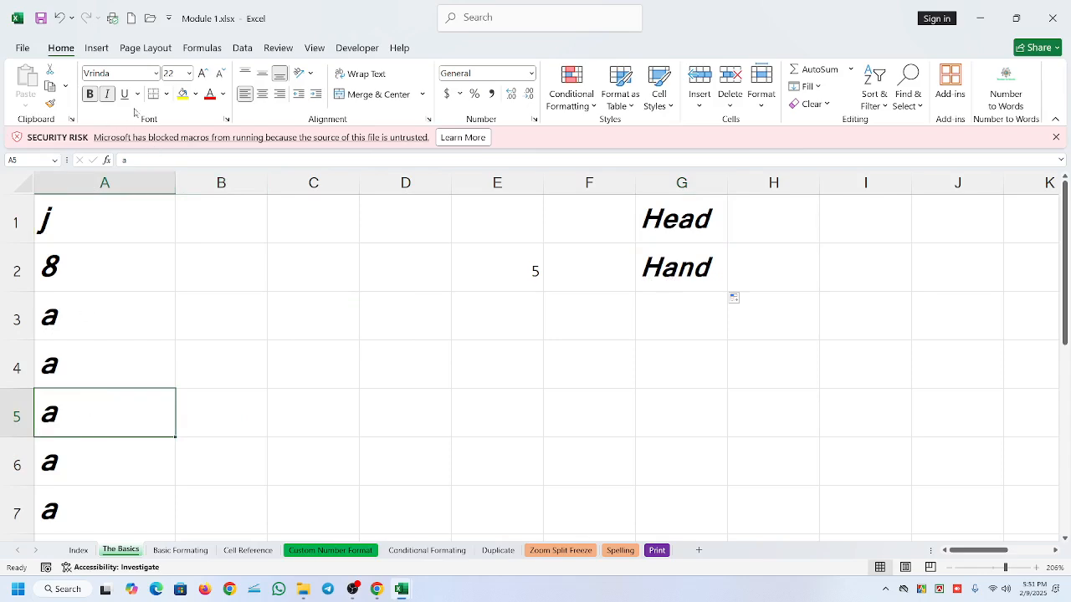
{"action": "left_click", "coordinate": [700, 257]}
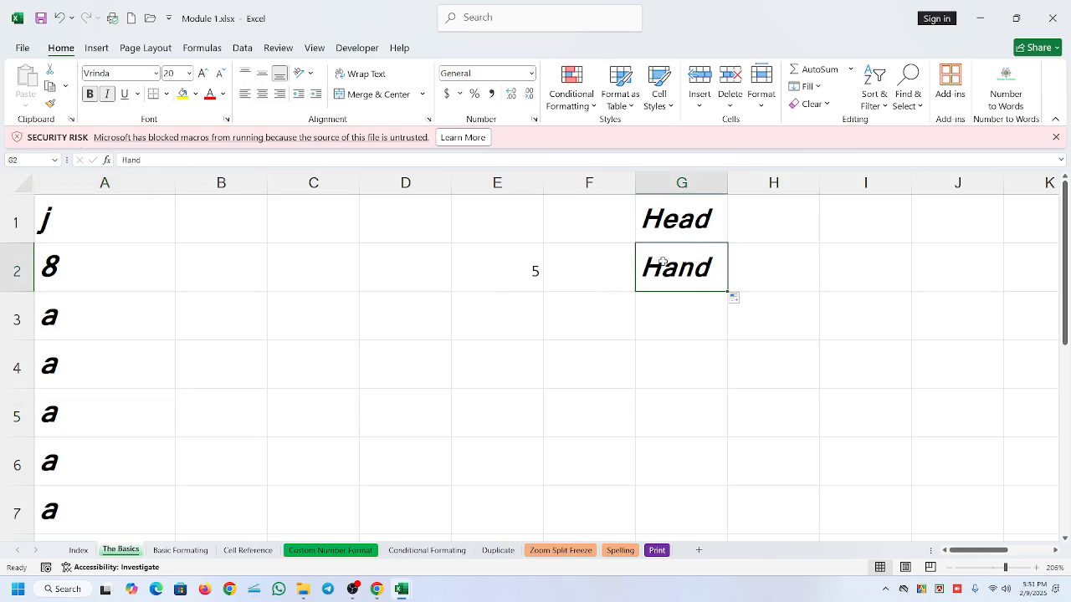
{"action": "left_click", "coordinate": [77, 422]}
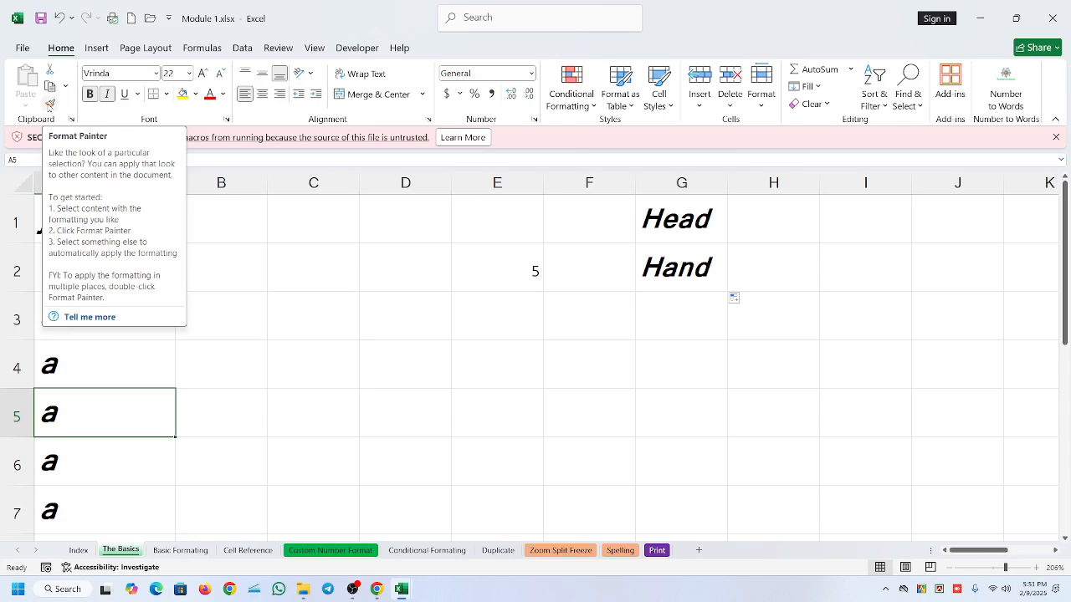
{"action": "left_click", "coordinate": [50, 104]}
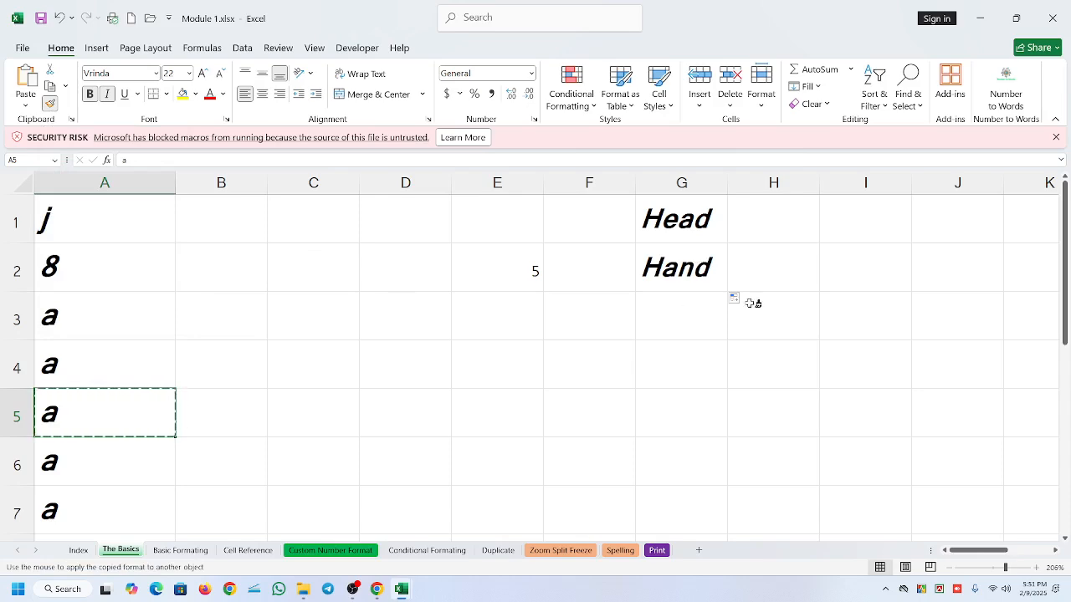
{"action": "left_click", "coordinate": [669, 268]}
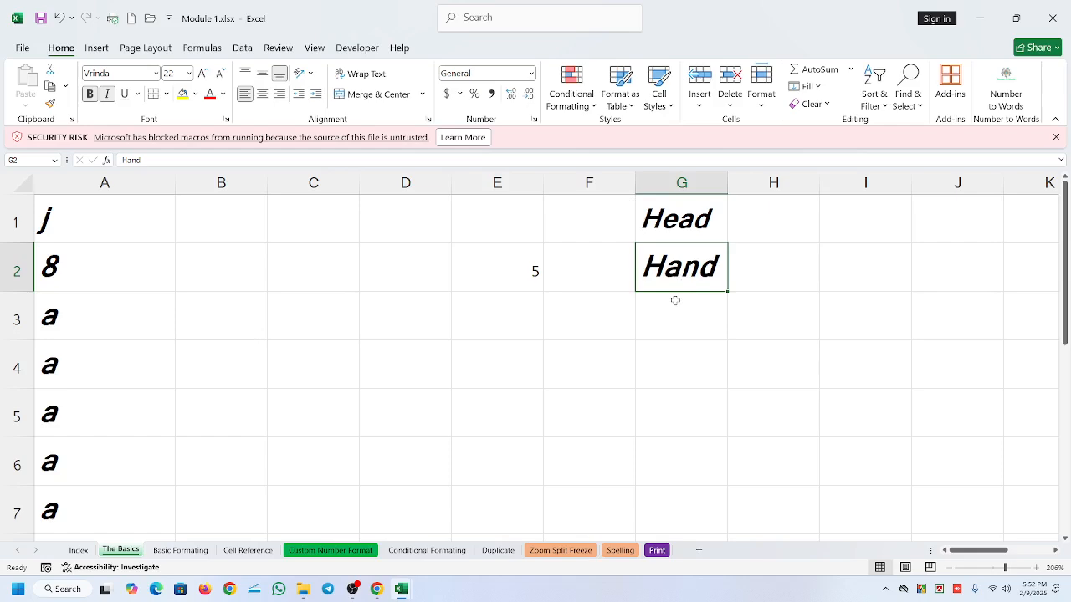
- Autofill from G1 into G2 with the Fill Without Formatting option and compare the two cells
{"action": "left_click", "coordinate": [654, 236]}
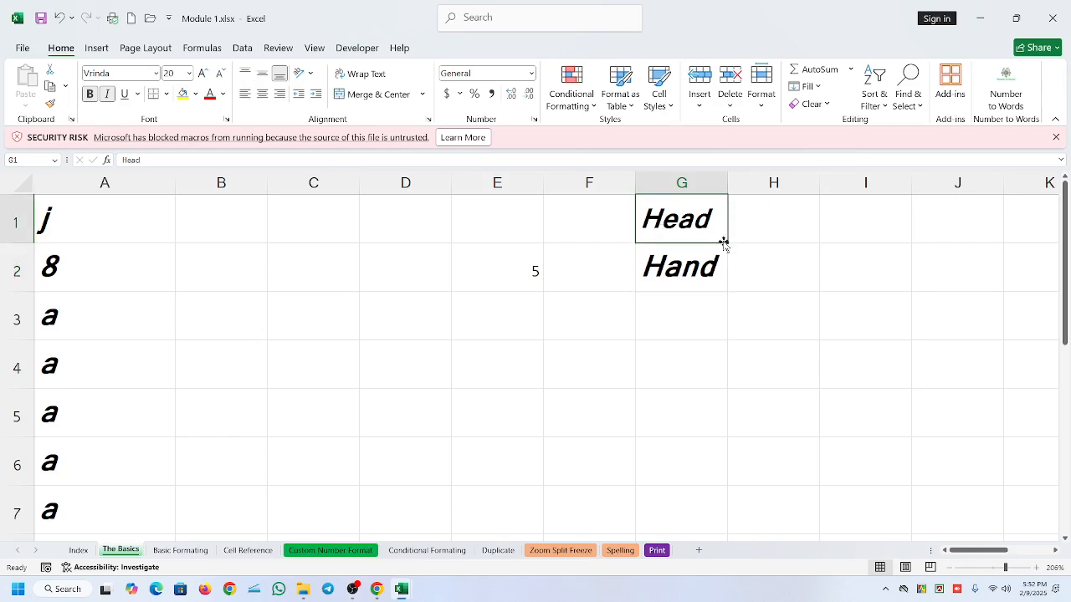
{"action": "left_click_drag", "start_coordinate": [724, 241], "coordinate": [723, 272]}
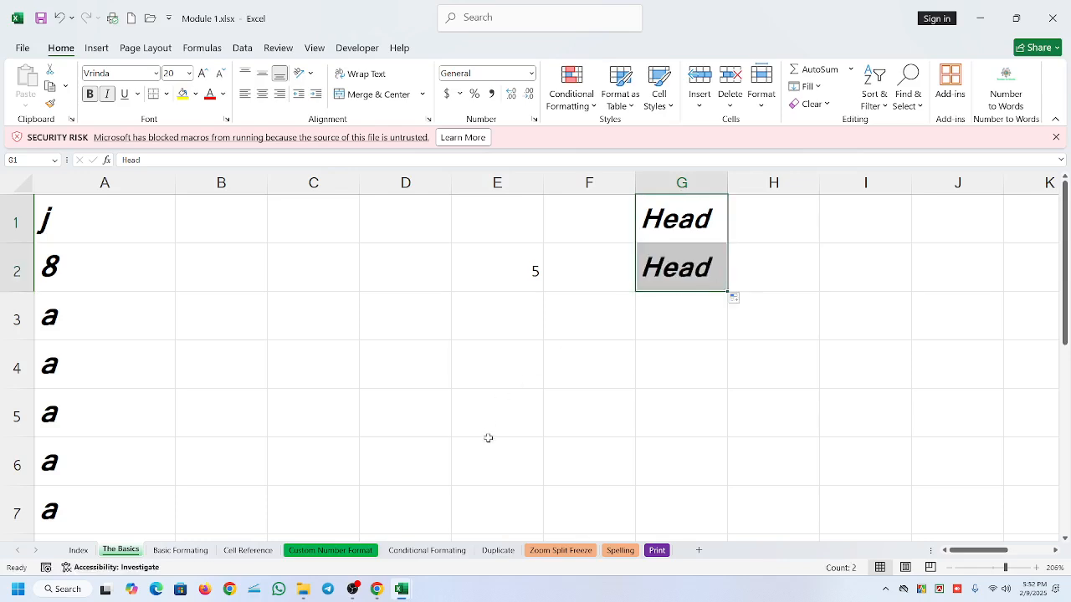
{"action": "left_click", "coordinate": [736, 299]}
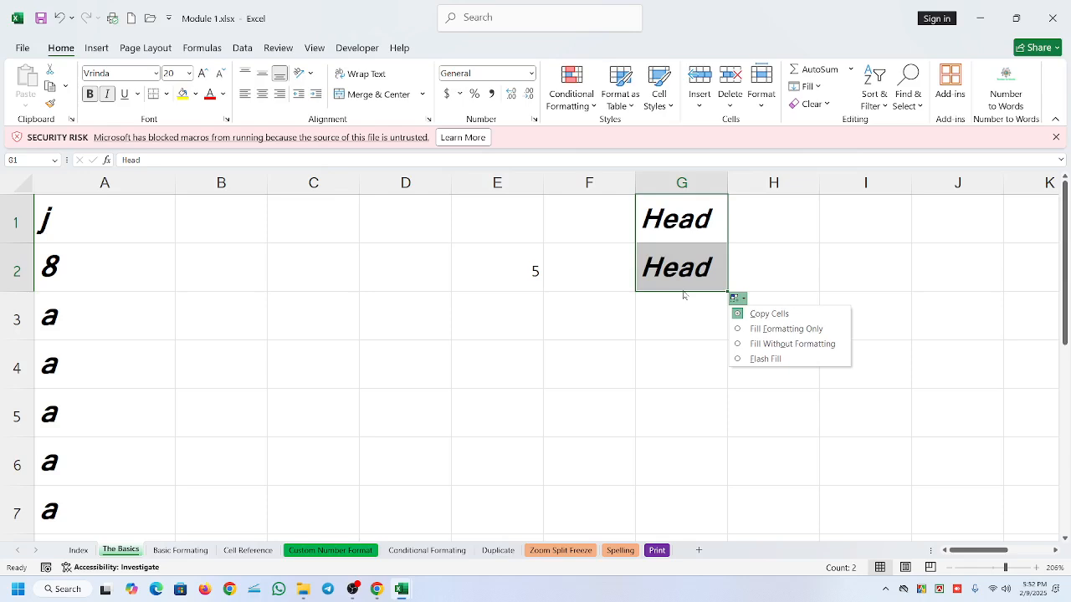
{"action": "left_click", "coordinate": [816, 346]}
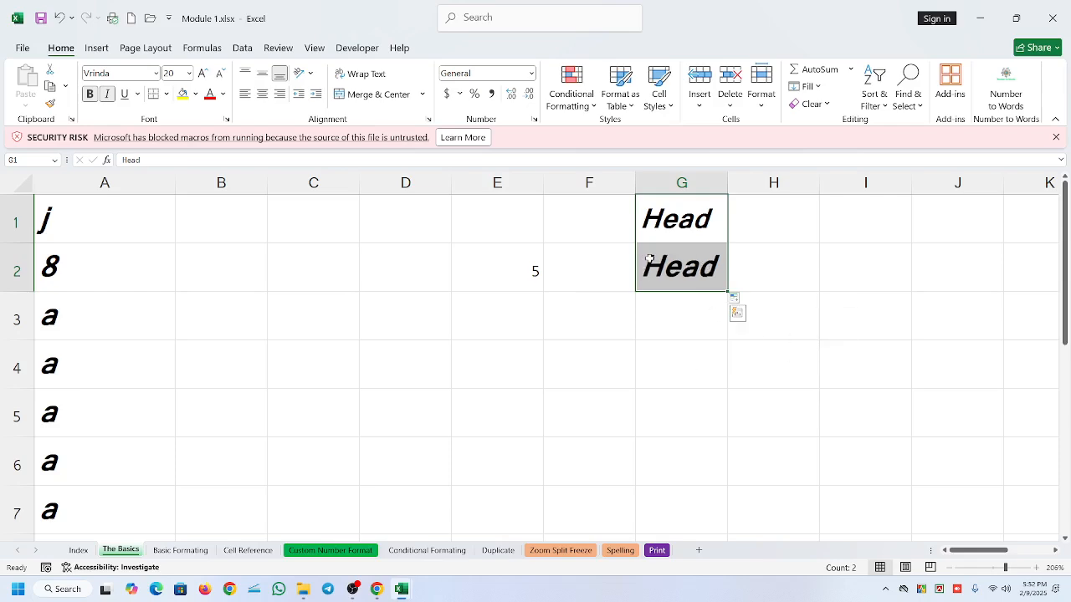
{"action": "left_click", "coordinate": [661, 258]}
{"action": "left_click", "coordinate": [667, 228]}
{"action": "left_click", "coordinate": [676, 265]}
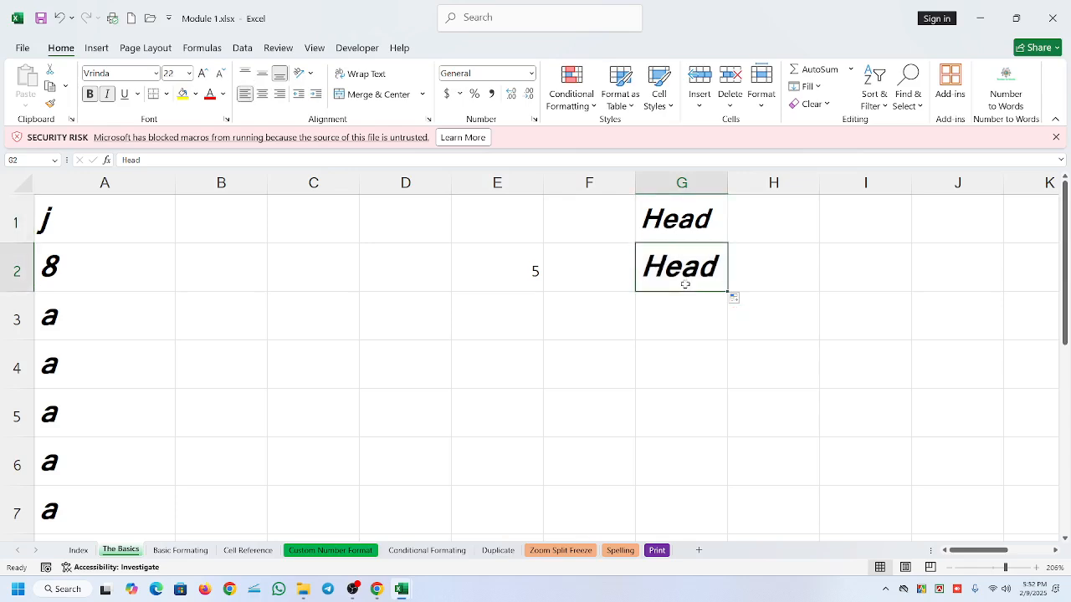
- Remove bold and italic from cell G1 and reduce its font size
{"action": "left_click", "coordinate": [672, 218]}
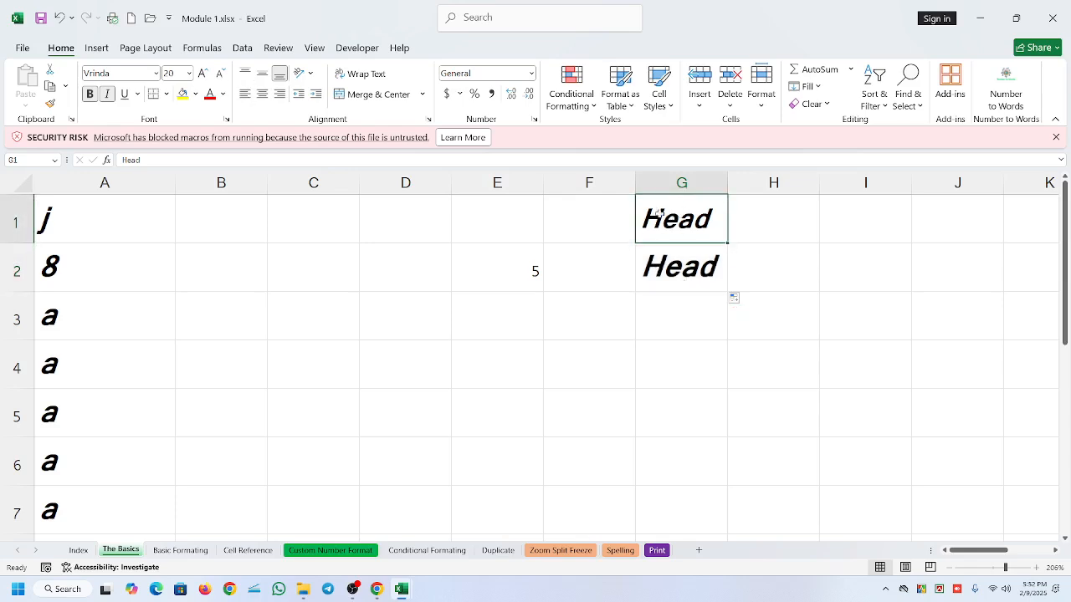
{"action": "left_click", "coordinate": [89, 94]}
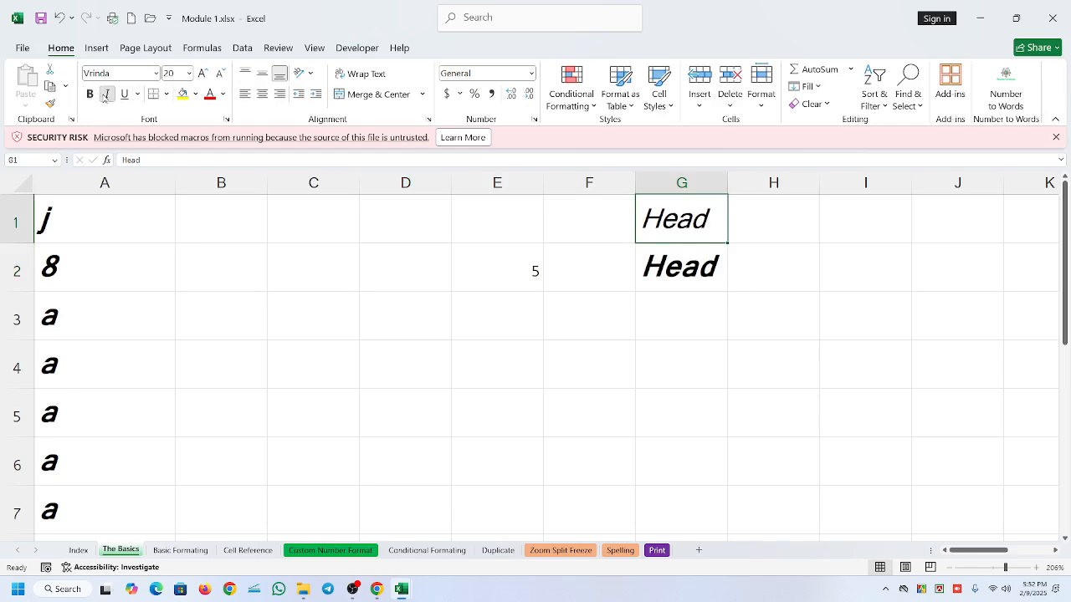
{"action": "left_click", "coordinate": [107, 94]}
{"action": "left_click", "coordinate": [219, 73]}
{"action": "left_click", "coordinate": [219, 74]}
{"action": "left_click", "coordinate": [219, 73]}
{"action": "left_click", "coordinate": [220, 74]}
{"action": "left_click", "coordinate": [219, 74]}
{"action": "left_click", "coordinate": [219, 74]}
{"action": "left_click", "coordinate": [745, 264]}
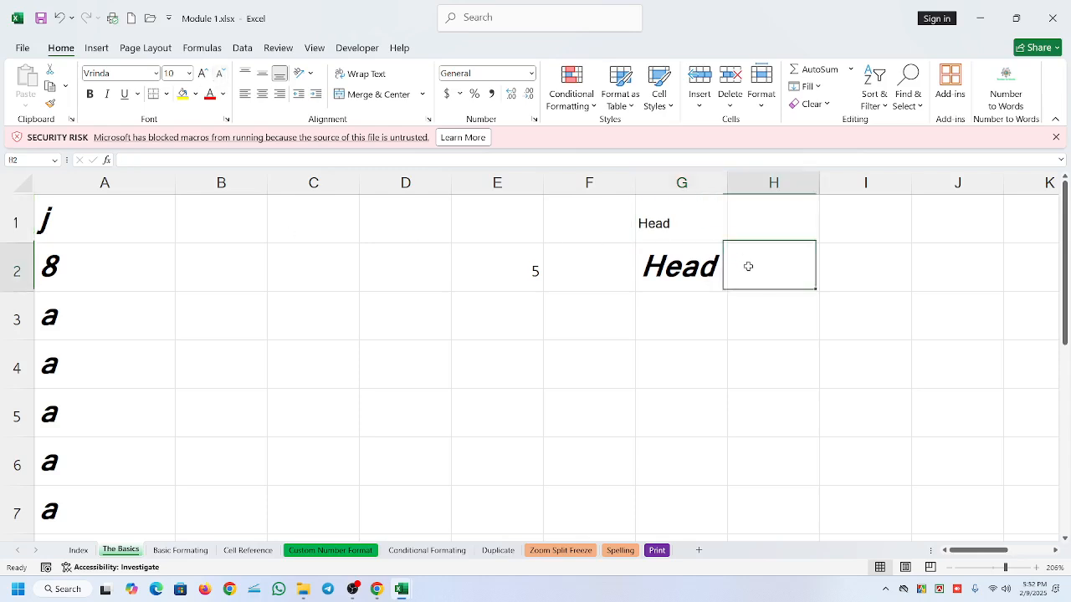
- Autofill from G1 into G2 with the Fill Without Formatting option and check the formatting of both cells
{"action": "left_click", "coordinate": [682, 223]}
{"action": "left_click_drag", "start_coordinate": [726, 242], "coordinate": [708, 271]}
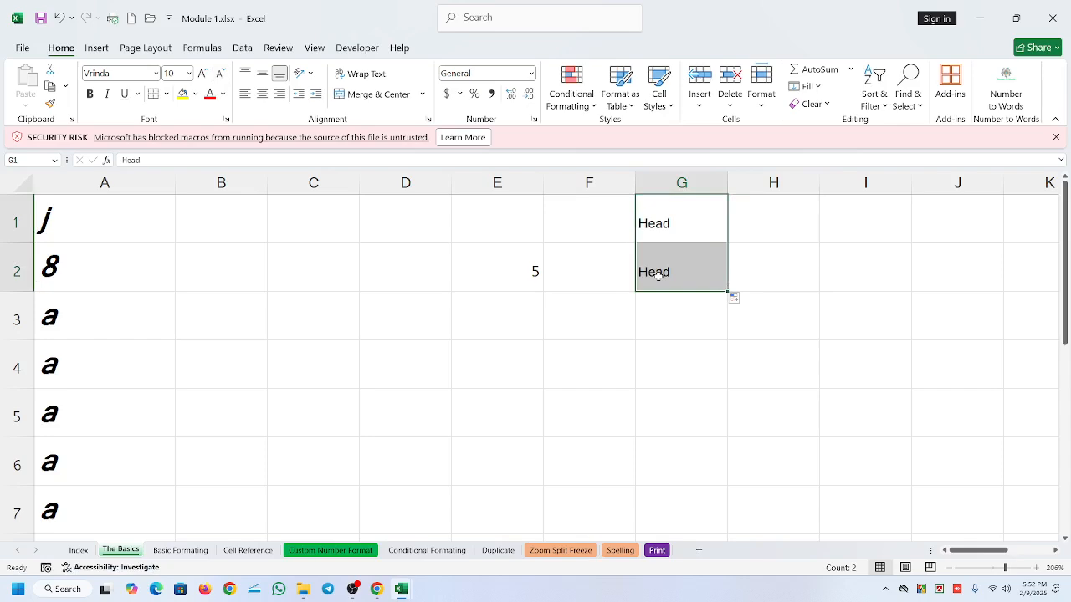
{"action": "left_click", "coordinate": [737, 299]}
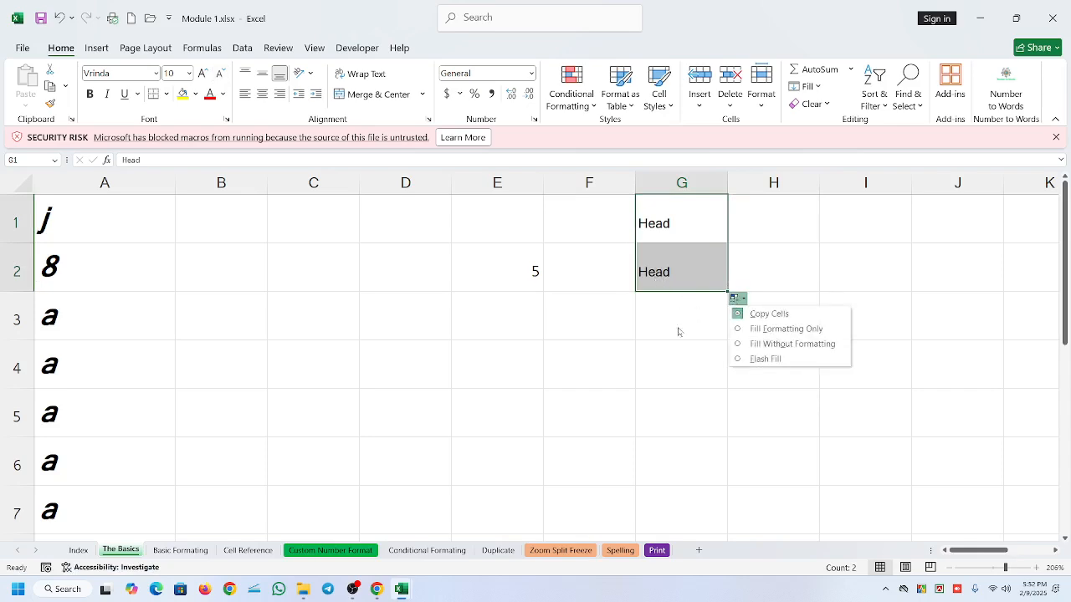
{"action": "left_click", "coordinate": [753, 344]}
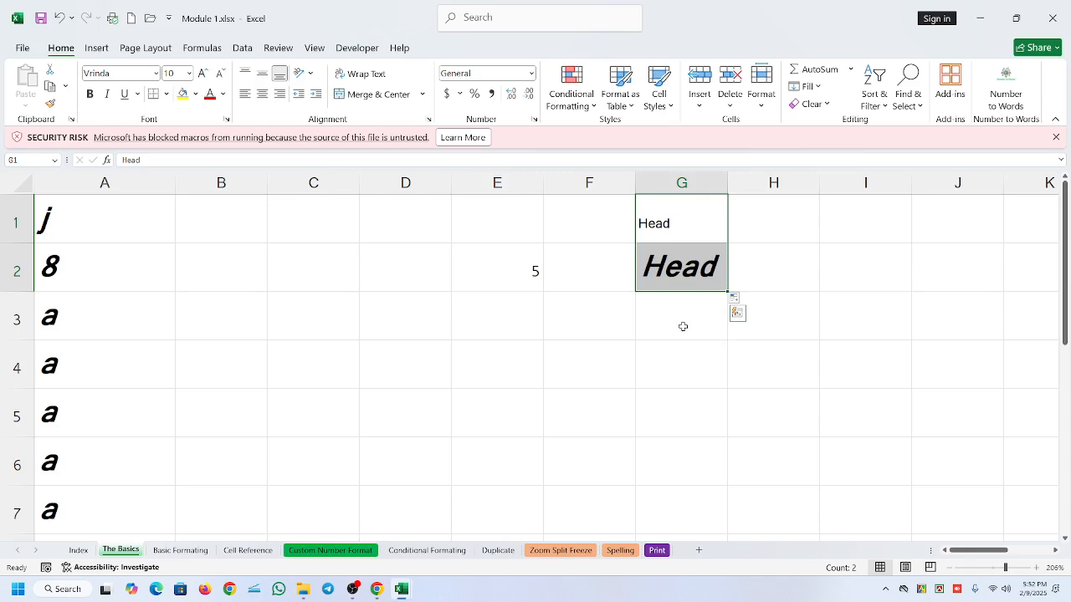
{"action": "left_click", "coordinate": [688, 274]}
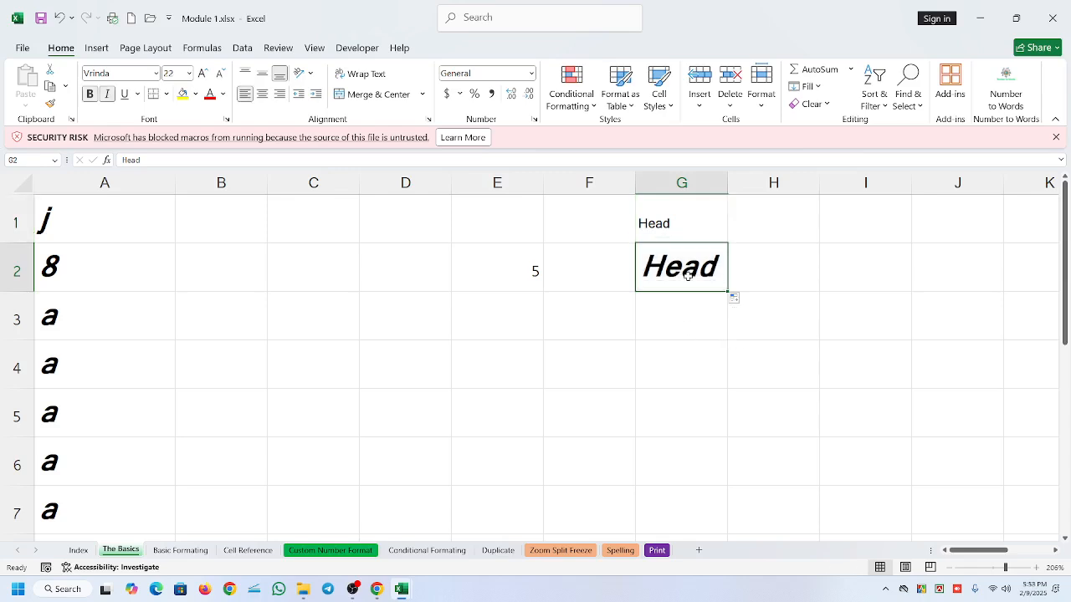
{"action": "left_click", "coordinate": [658, 239]}
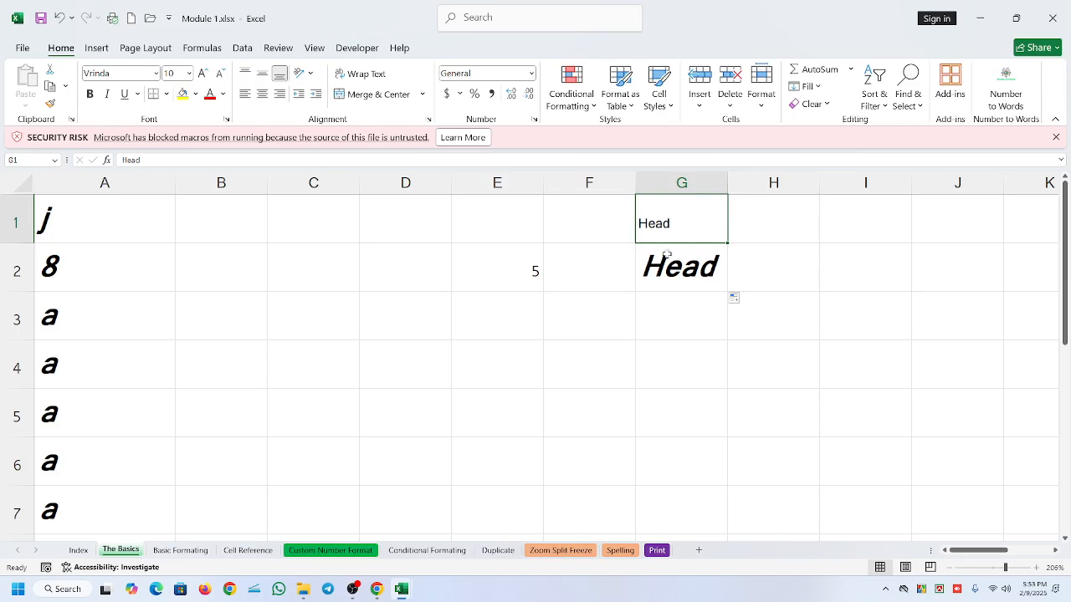
{"action": "left_click", "coordinate": [683, 273]}
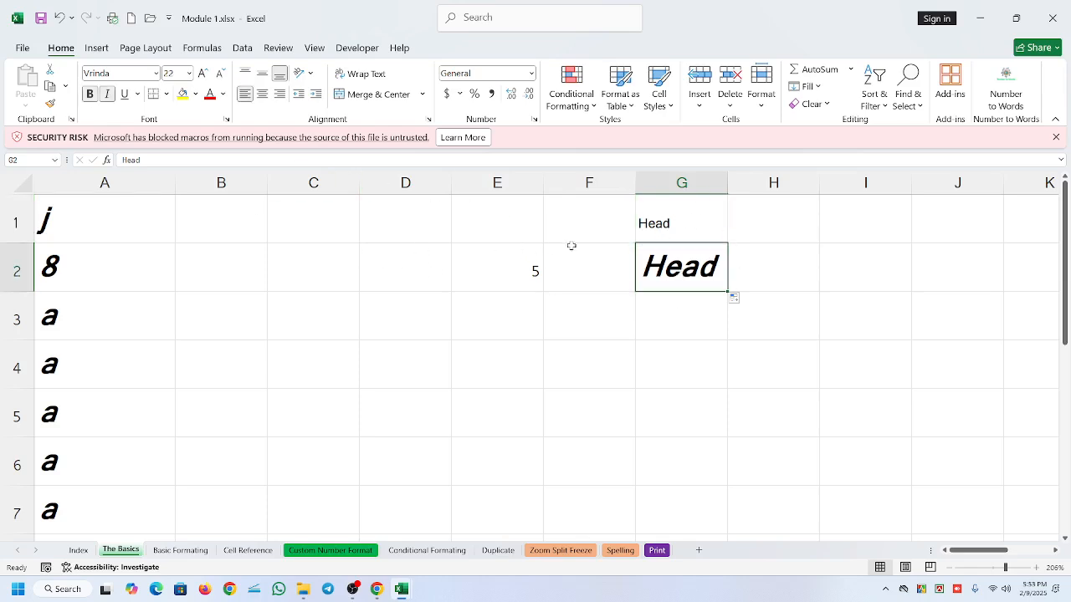
{"action": "left_click", "coordinate": [682, 229]}
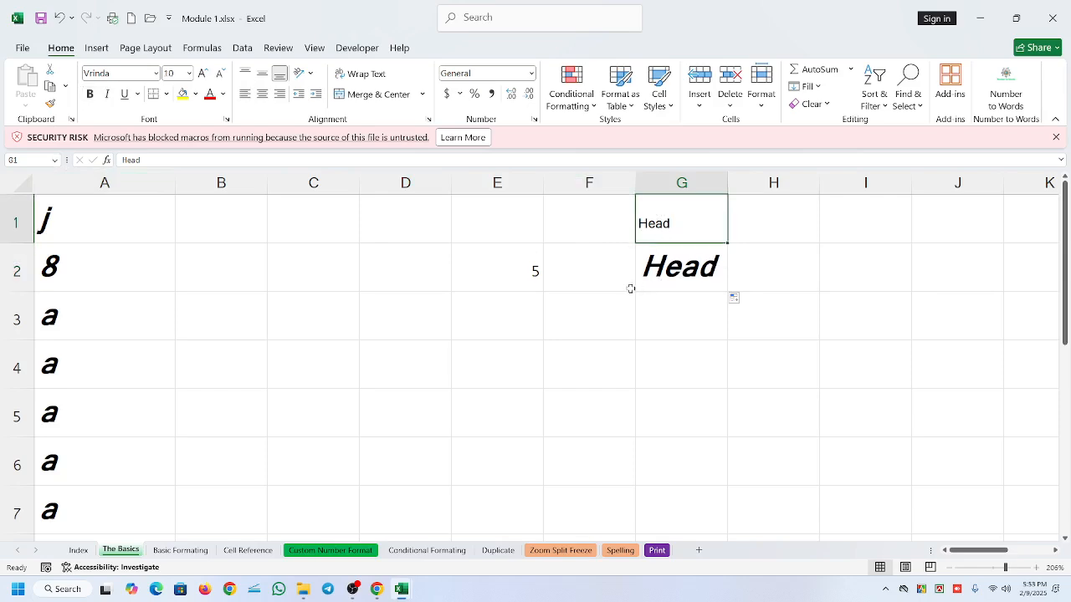
{"action": "left_click_drag", "start_coordinate": [666, 222], "coordinate": [676, 308]}
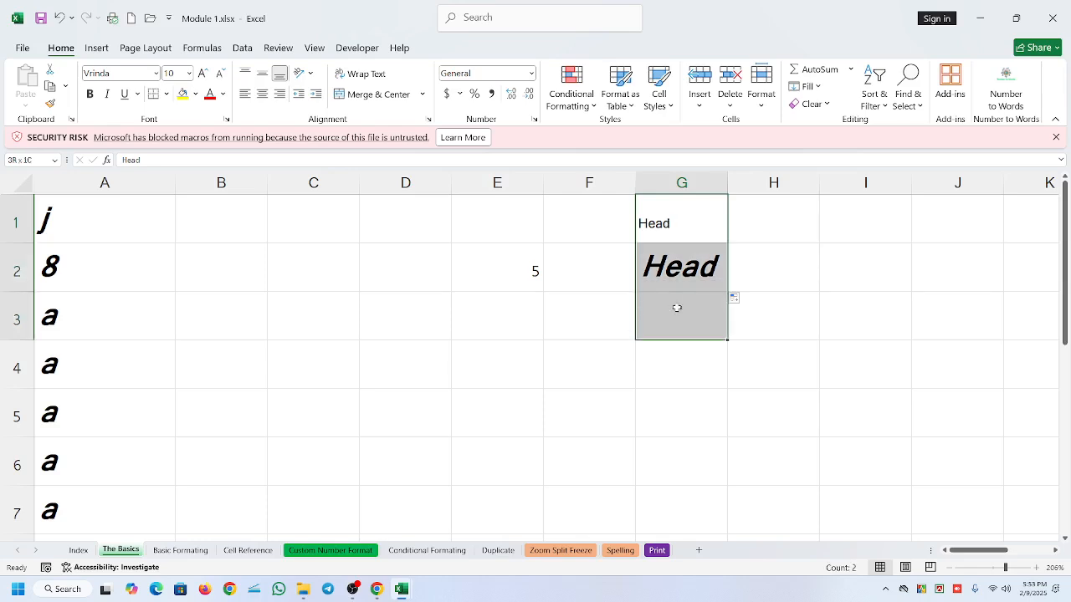
{"action": "left_click", "coordinate": [676, 234]}
- Remove bold and italic from cell G2 and apply bold and italic to cell G1
{"action": "left_click", "coordinate": [674, 267]}
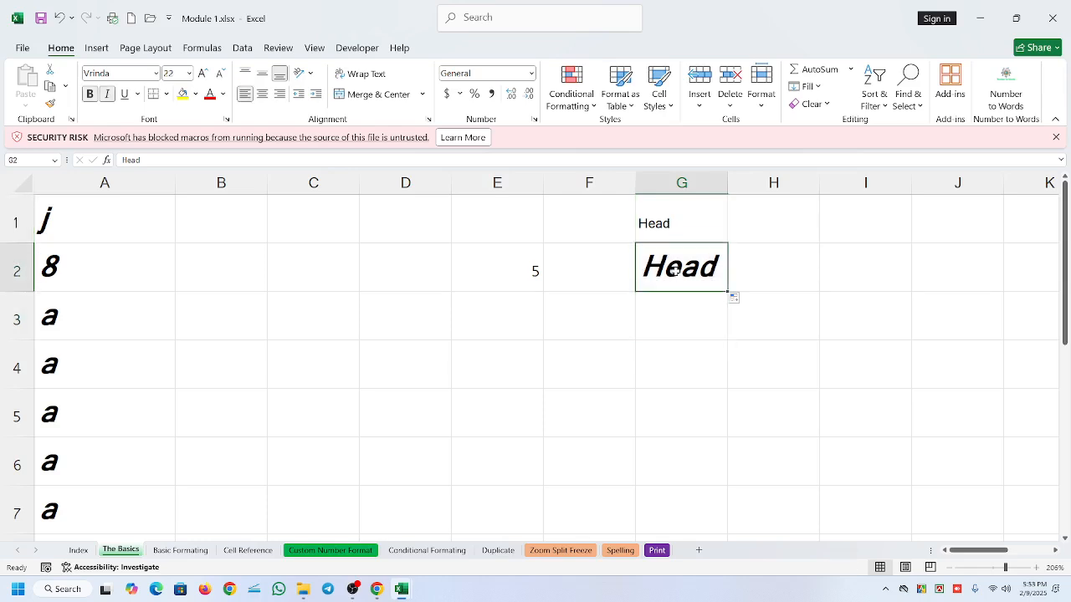
{"action": "left_click", "coordinate": [90, 94]}
{"action": "left_click", "coordinate": [107, 94]}
{"action": "left_click", "coordinate": [689, 228]}
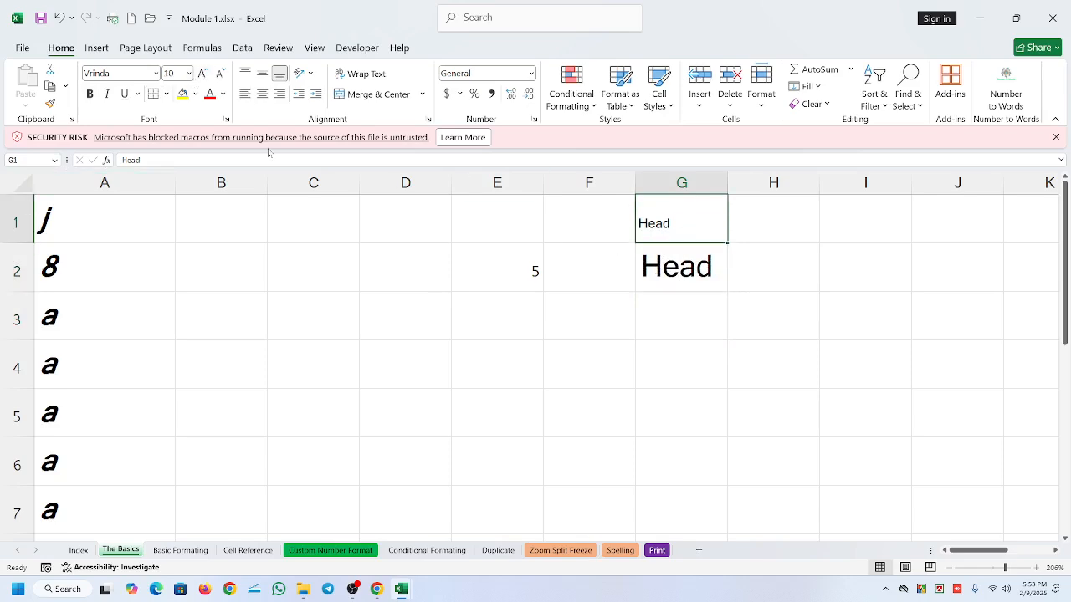
{"action": "left_click", "coordinate": [89, 96]}
{"action": "left_click", "coordinate": [105, 94]}
- Autofill the bold italic G1 into G2 using Fill Without Formatting, and compare the font settings of the two cells
{"action": "left_click", "coordinate": [652, 286]}
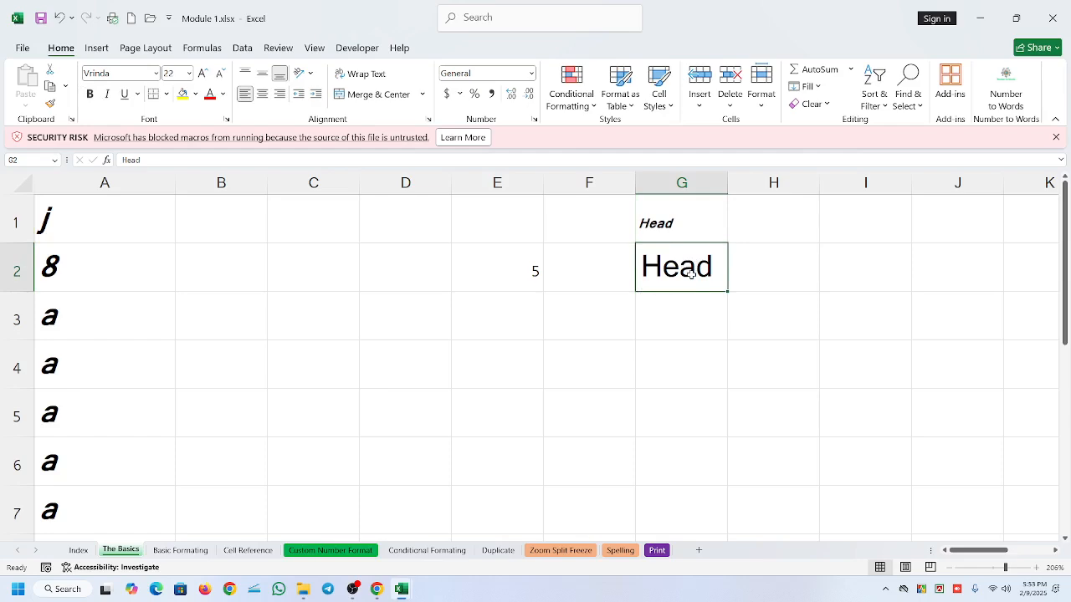
{"action": "left_click", "coordinate": [667, 211]}
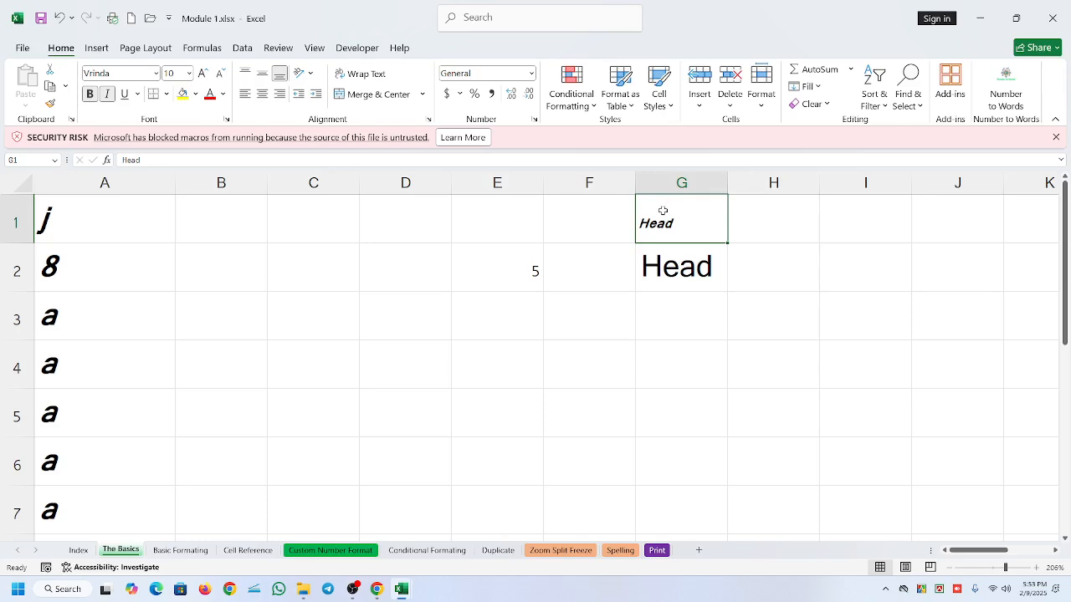
{"action": "left_click_drag", "start_coordinate": [727, 242], "coordinate": [726, 285]}
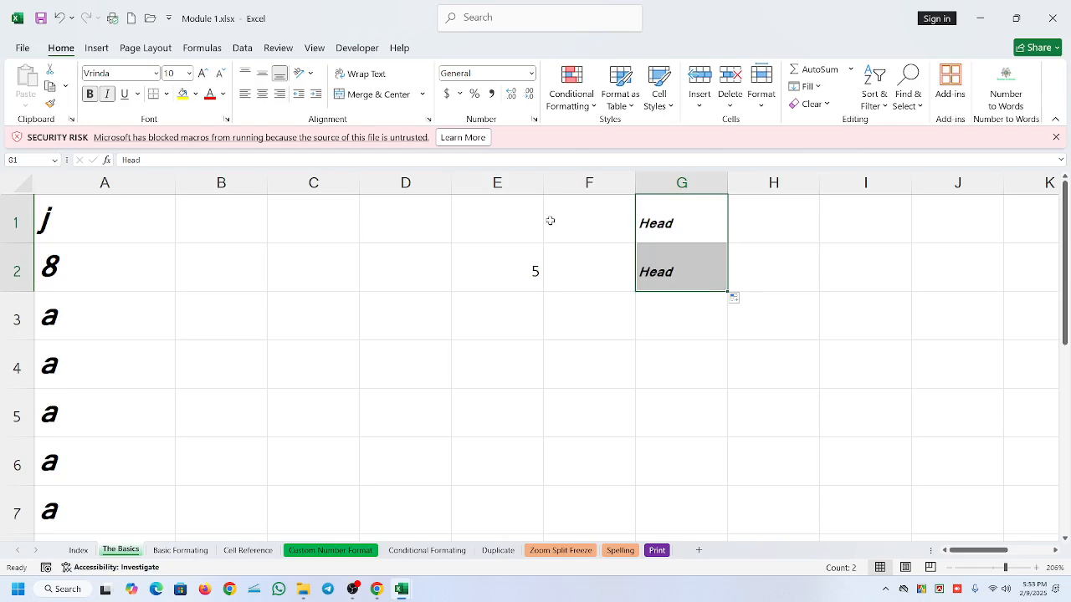
{"action": "left_click", "coordinate": [734, 297]}
{"action": "left_click", "coordinate": [778, 344]}
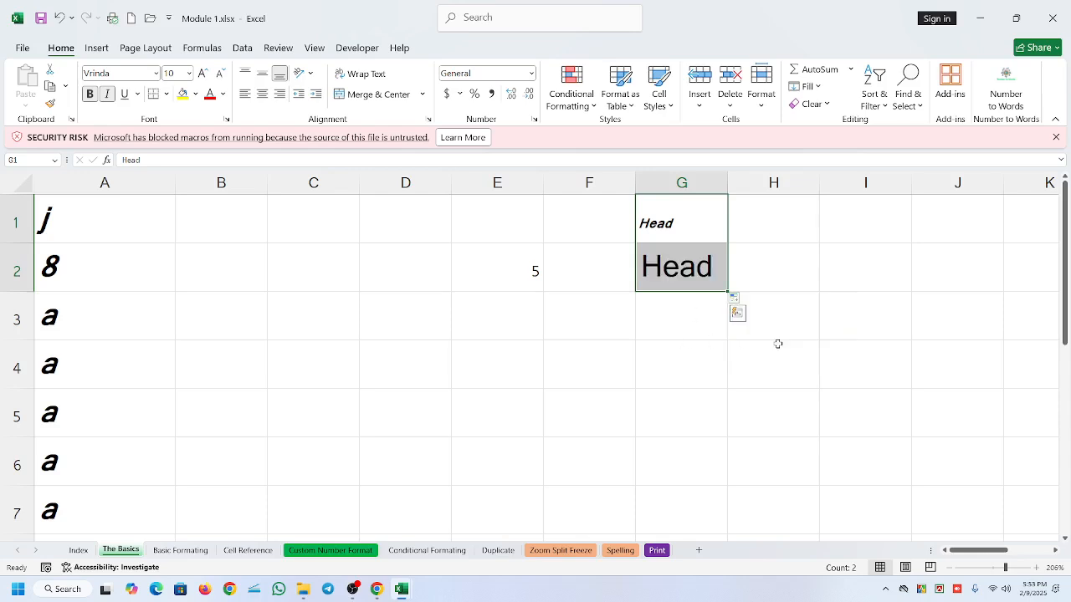
{"action": "left_click", "coordinate": [663, 267]}
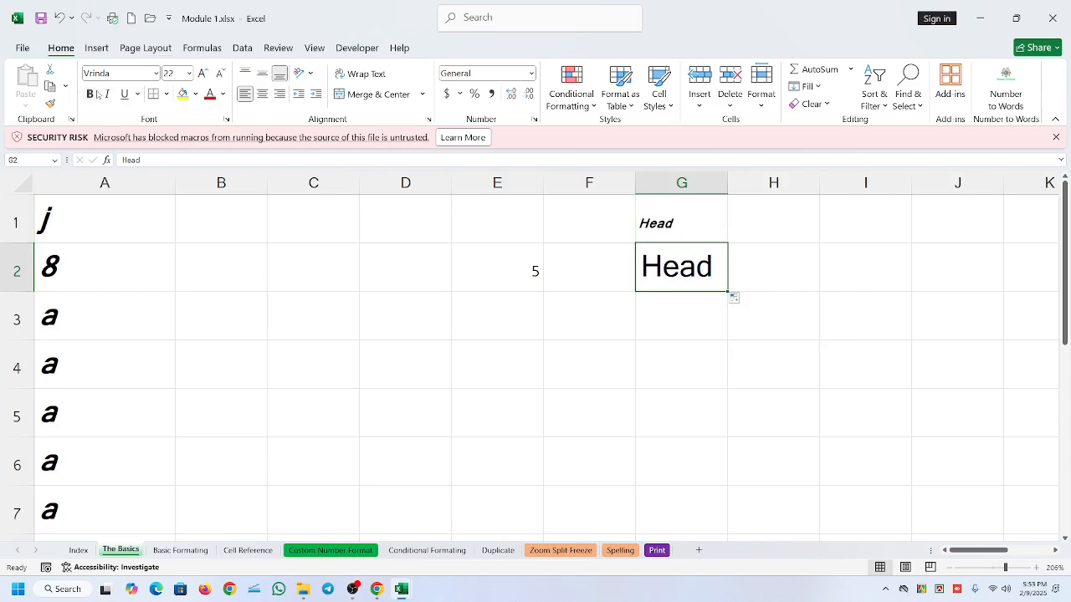
{"action": "left_click", "coordinate": [697, 214]}
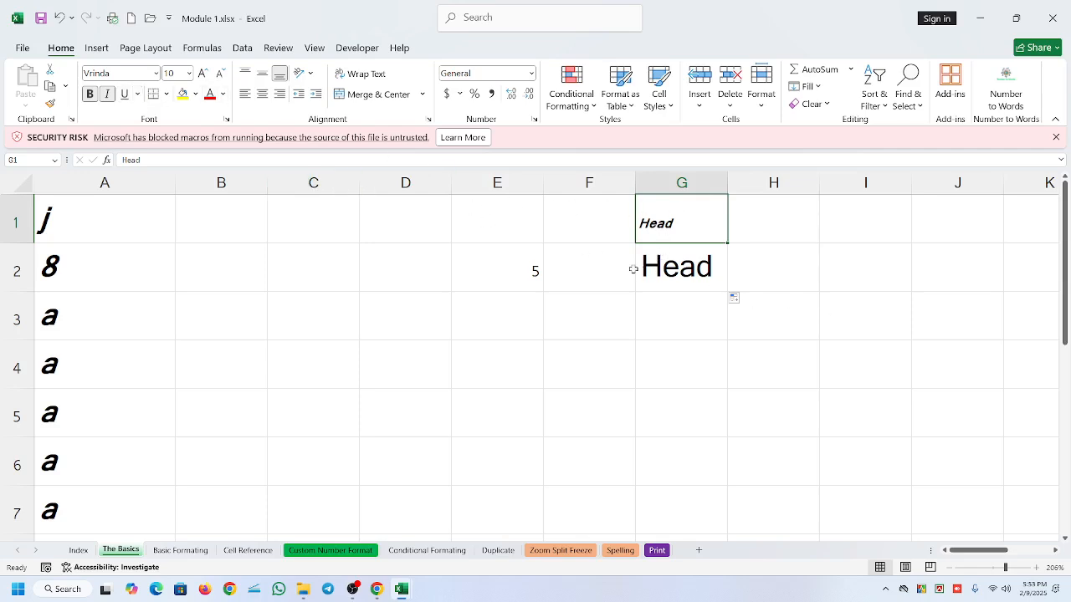
{"action": "left_click", "coordinate": [717, 268]}
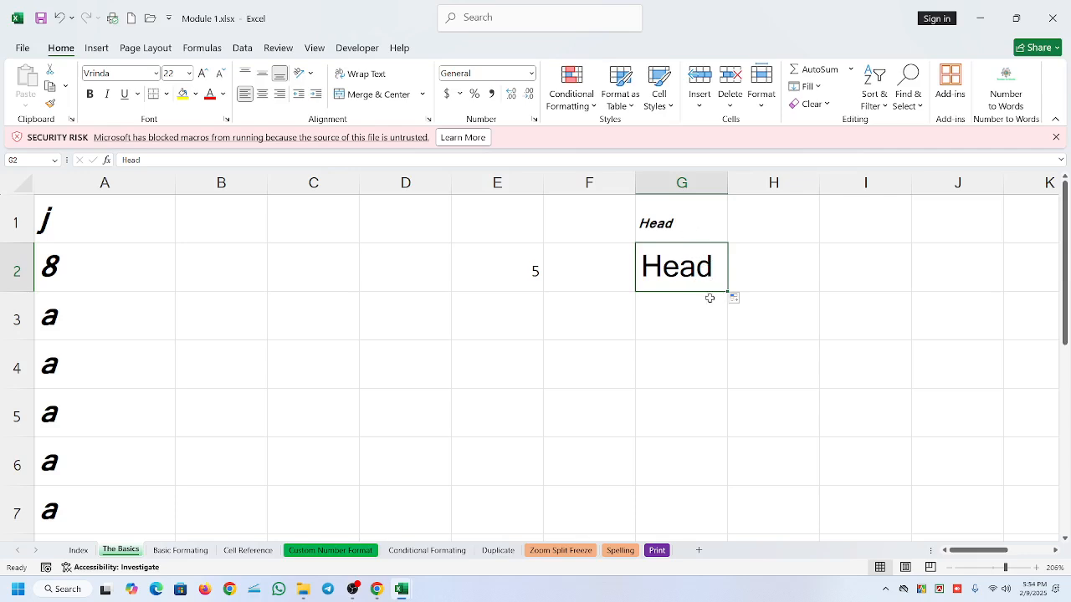
{"action": "left_click", "coordinate": [668, 223]}
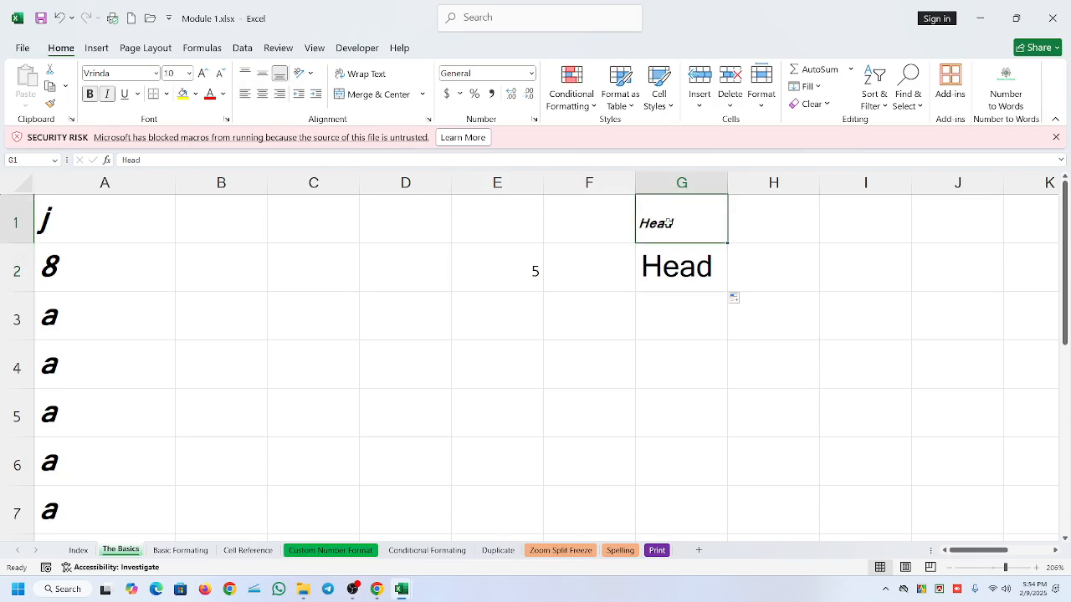
{"action": "left_click", "coordinate": [675, 267]}
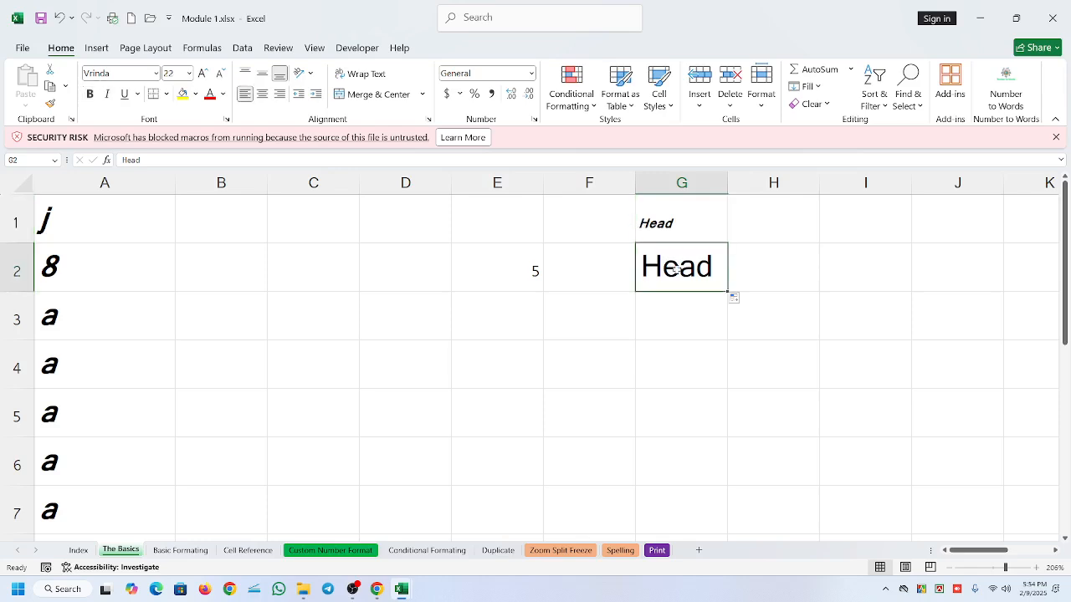
{"action": "left_click", "coordinate": [648, 221]}
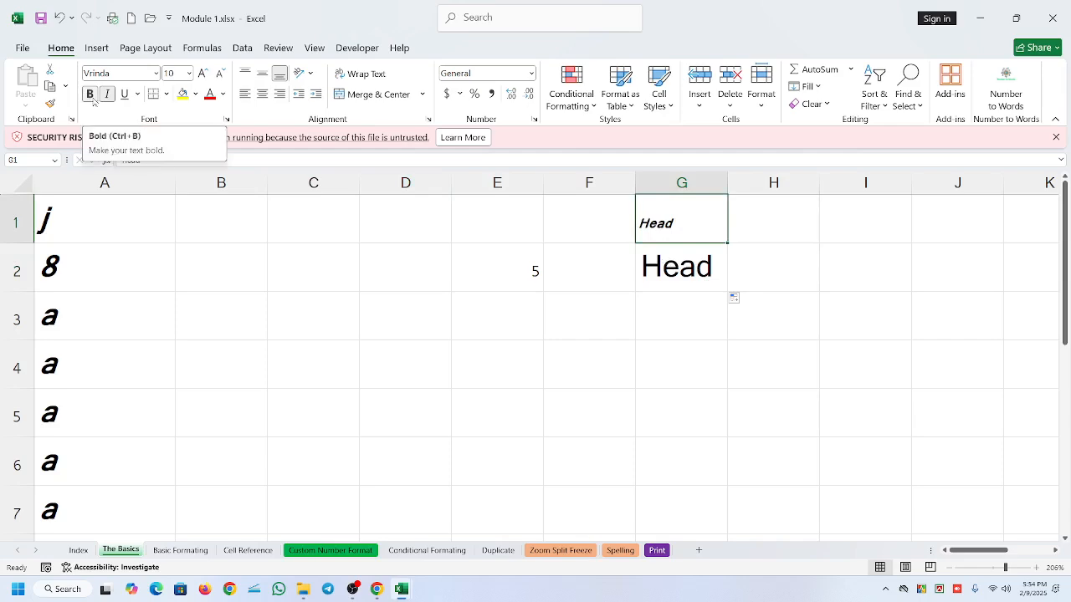
- Replace the text in cell G2 with "Hand"
{"action": "left_click", "coordinate": [701, 271]}
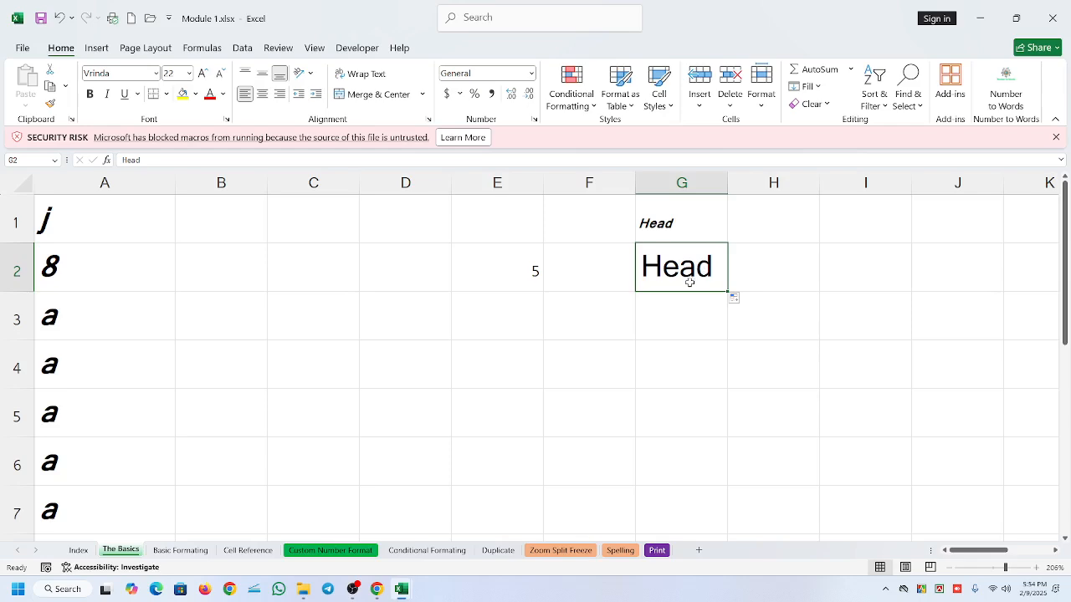
{"action": "type", "text": "Hand"}
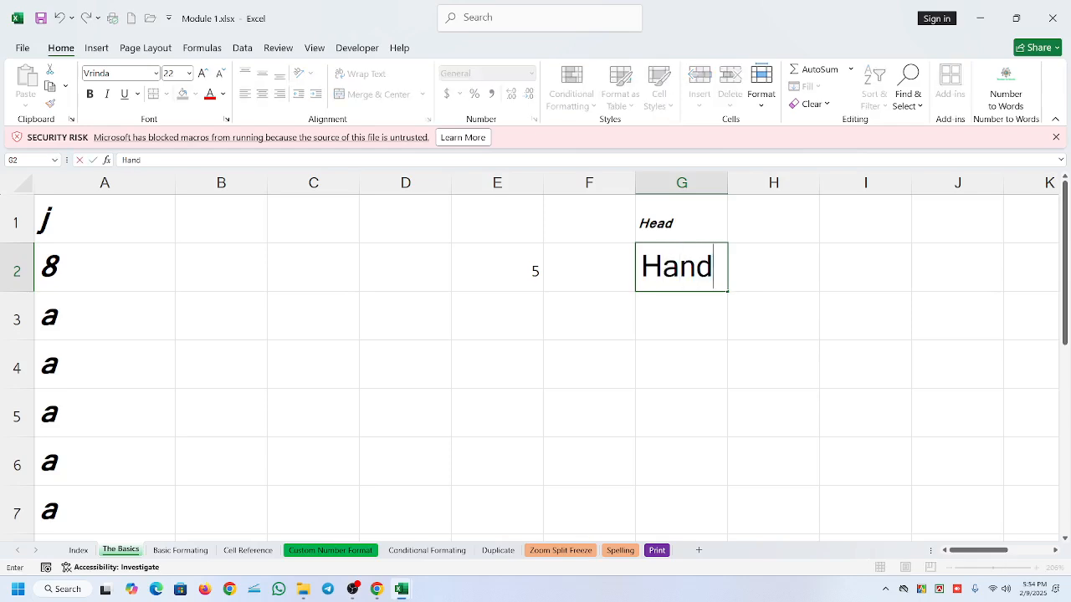
{"action": "key", "text": "Return"}
- Autofill from G1 over "Hand" in G2 with the Fill Without Formatting option
{"action": "left_click", "coordinate": [691, 233]}
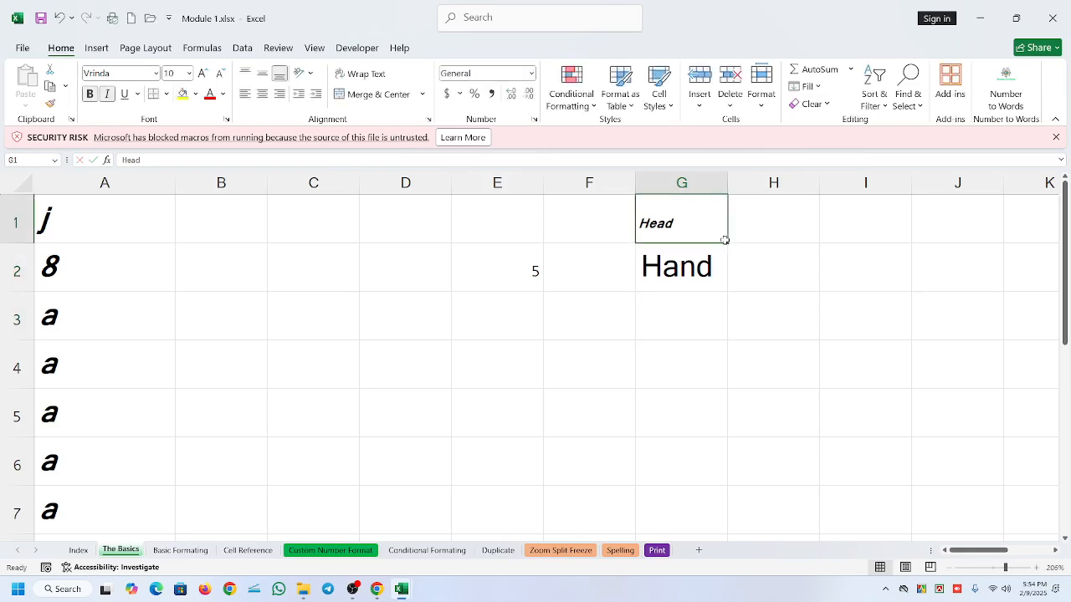
{"action": "left_click_drag", "start_coordinate": [726, 241], "coordinate": [748, 296]}
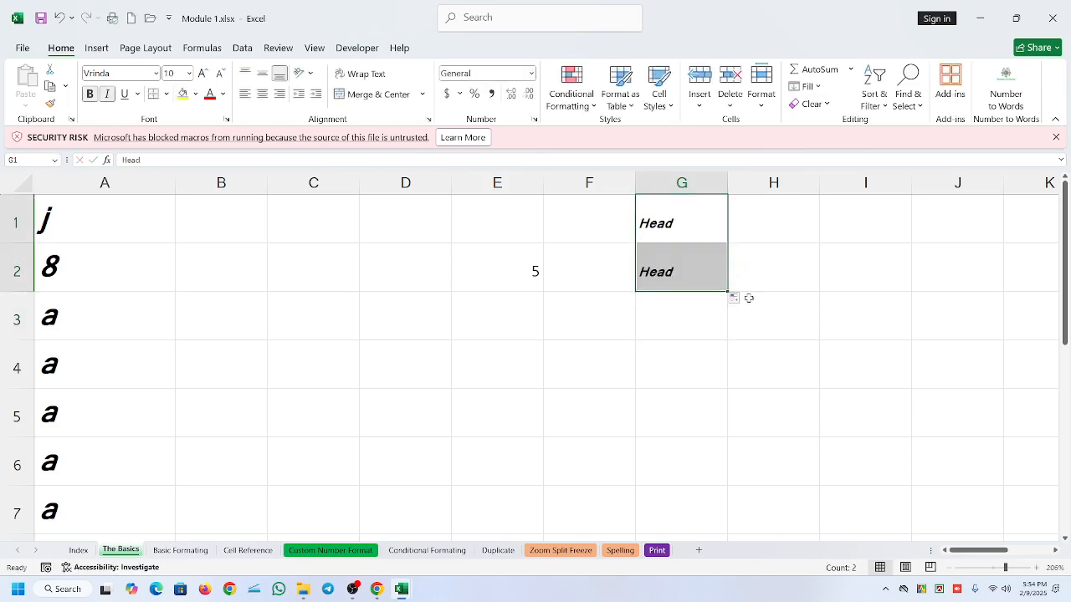
{"action": "left_click", "coordinate": [736, 303]}
{"action": "left_click", "coordinate": [735, 297]}
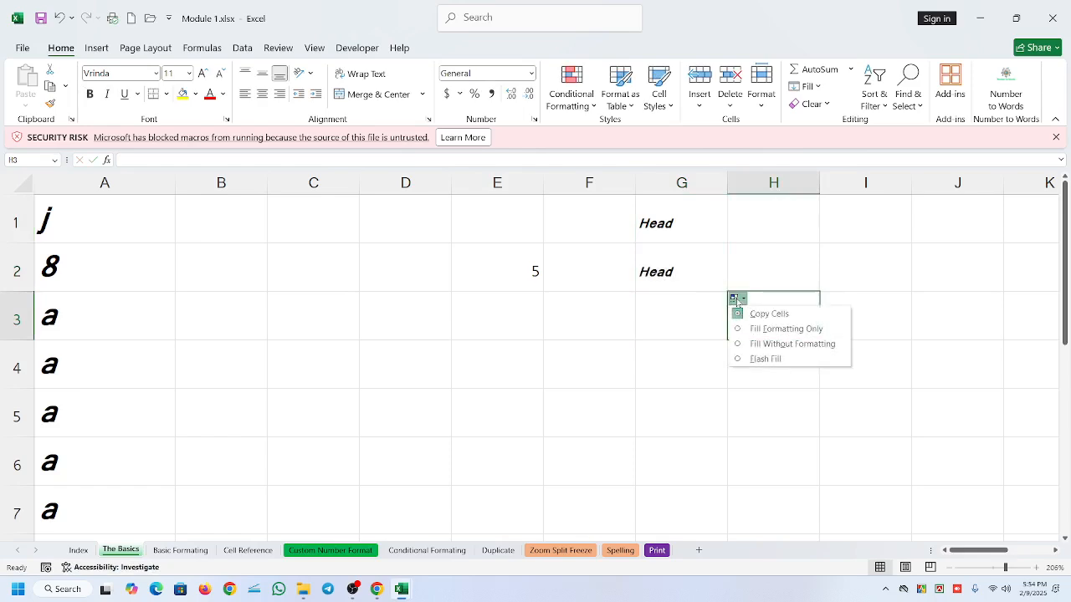
{"action": "left_click", "coordinate": [776, 344]}
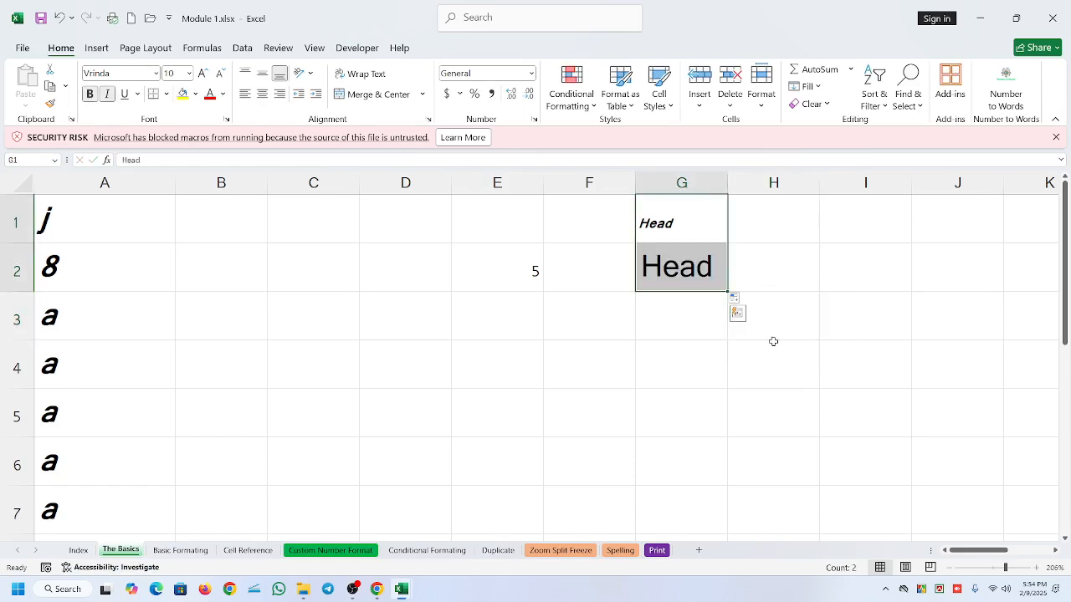
- Examine the contents and font formatting of cells G1 and G2 in turn
{"action": "left_click", "coordinate": [685, 269]}
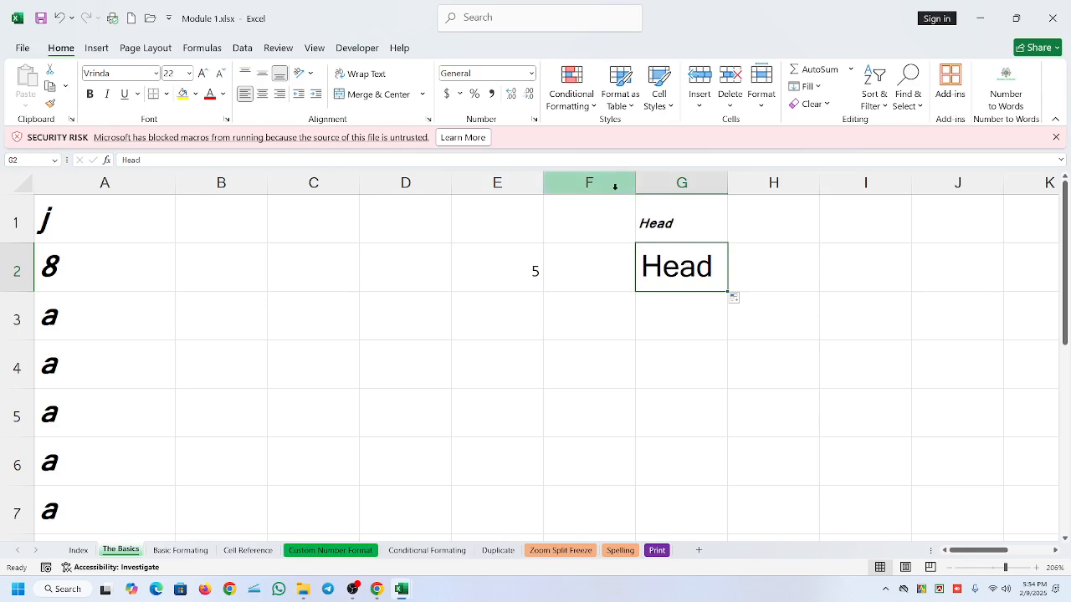
{"action": "left_click", "coordinate": [691, 209]}
{"action": "left_click", "coordinate": [711, 274]}
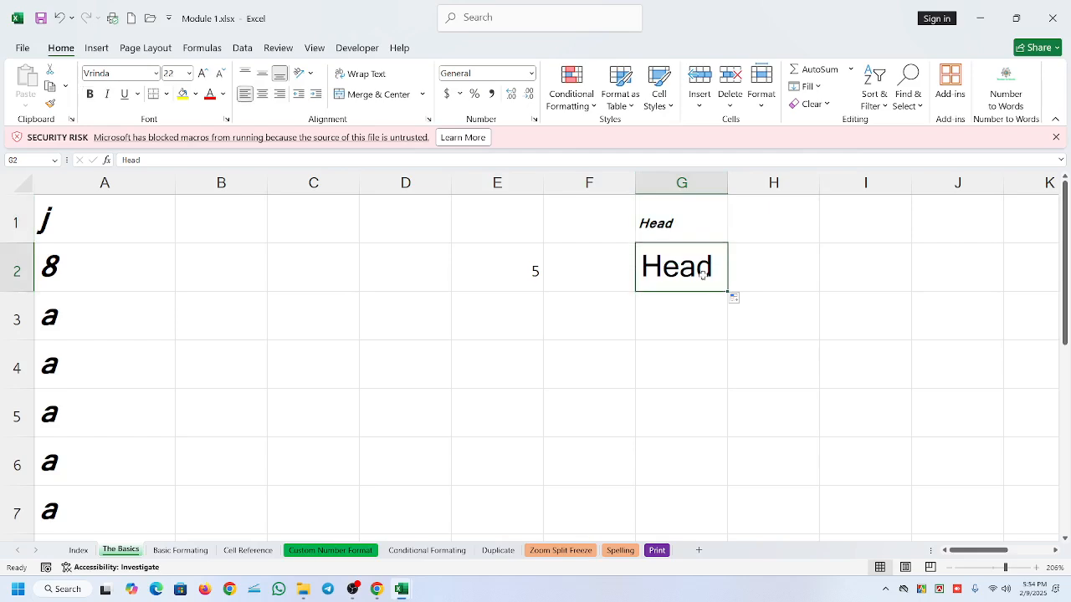
{"action": "left_click", "coordinate": [670, 224]}
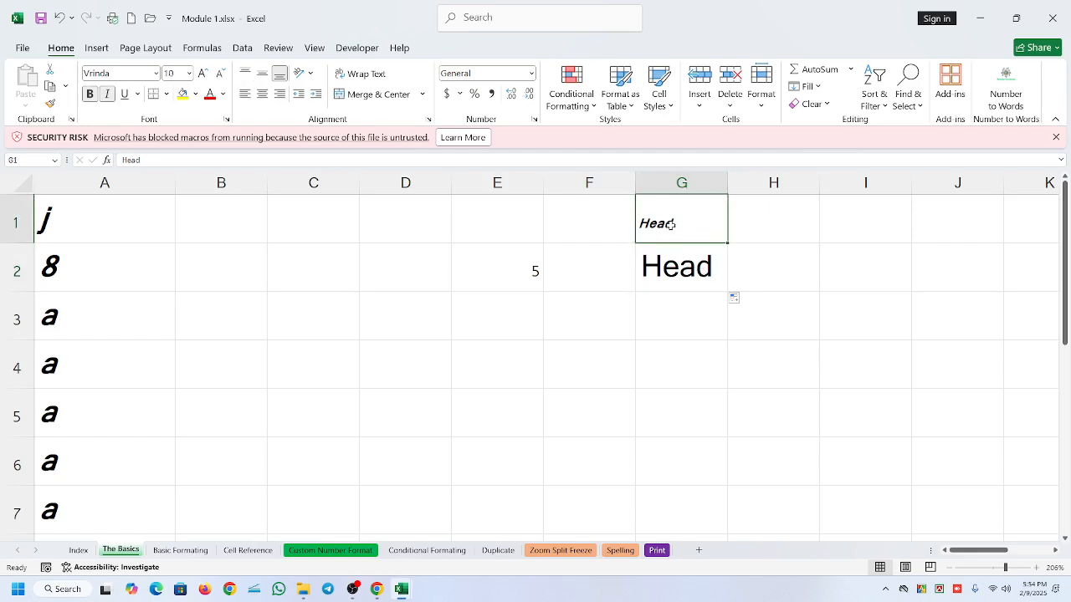
{"action": "left_click", "coordinate": [687, 276]}
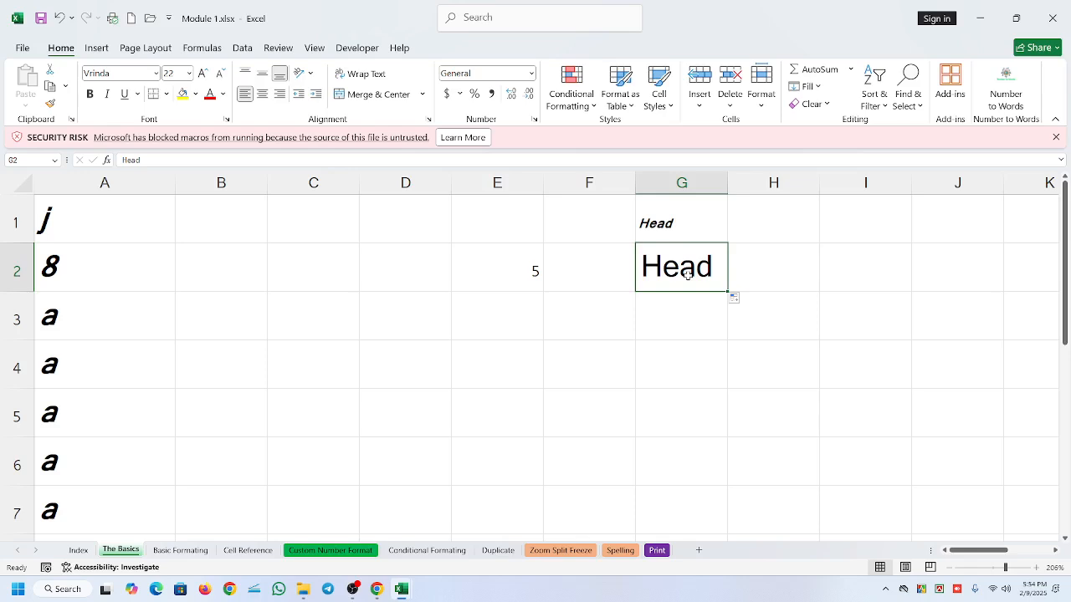
{"action": "left_click", "coordinate": [676, 318]}
{"action": "left_click", "coordinate": [675, 251]}
{"action": "left_click", "coordinate": [682, 228]}
{"action": "left_click", "coordinate": [691, 276]}
{"action": "left_click", "coordinate": [679, 239]}
{"action": "left_click", "coordinate": [680, 266]}
- Delete the contents of the range A1:I7
{"action": "left_click_drag", "start_coordinate": [46, 222], "coordinate": [835, 491]}
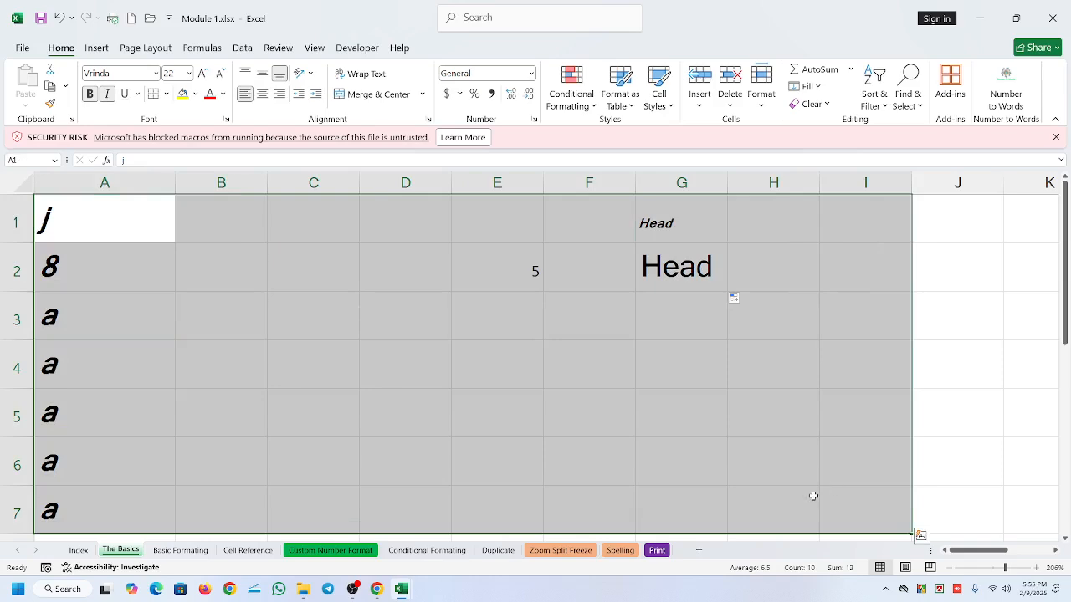
{"action": "key", "text": "Delete"}
{"action": "left_click", "coordinate": [640, 381]}
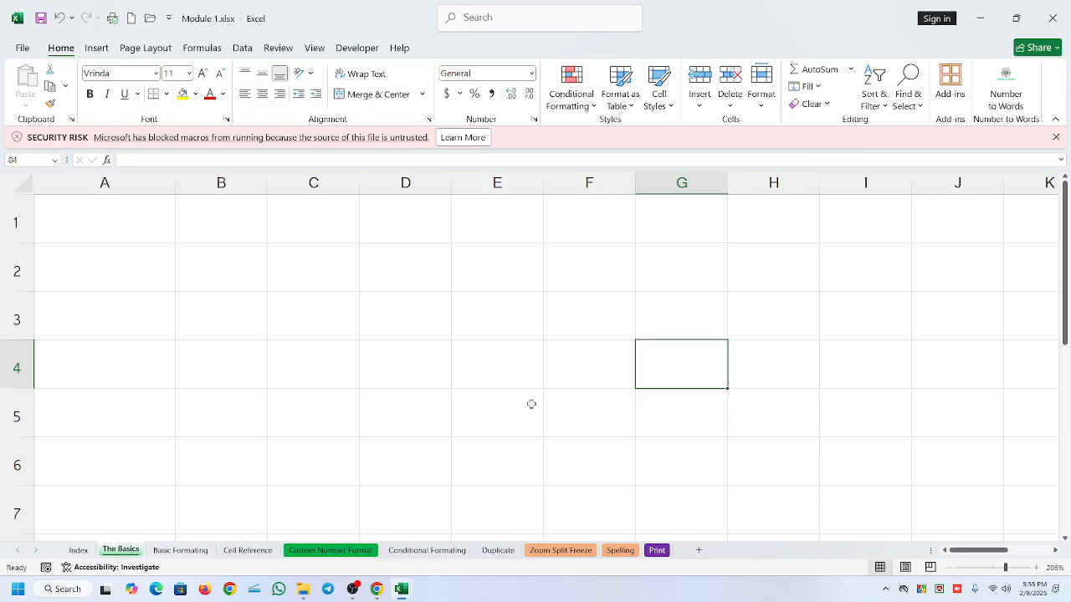
- Delete the leftover "a" in cell A8 and select cell A1
{"action": "left_click", "coordinate": [994, 569]}
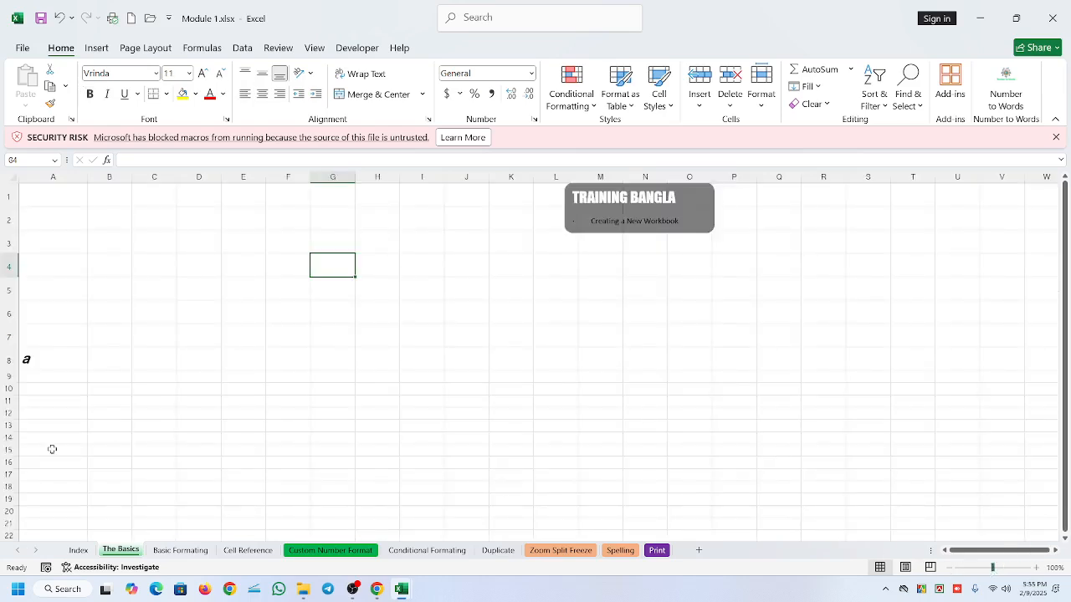
{"action": "left_click", "coordinate": [82, 363]}
{"action": "key", "text": "Delete"}
{"action": "left_click", "coordinate": [172, 416]}
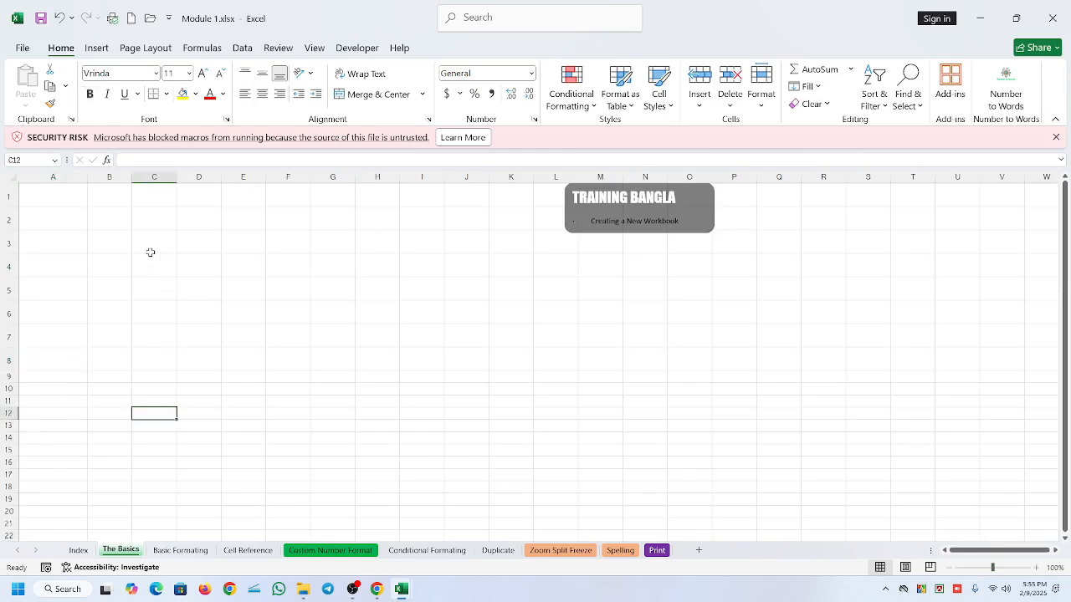
{"action": "left_click", "coordinate": [53, 194]}
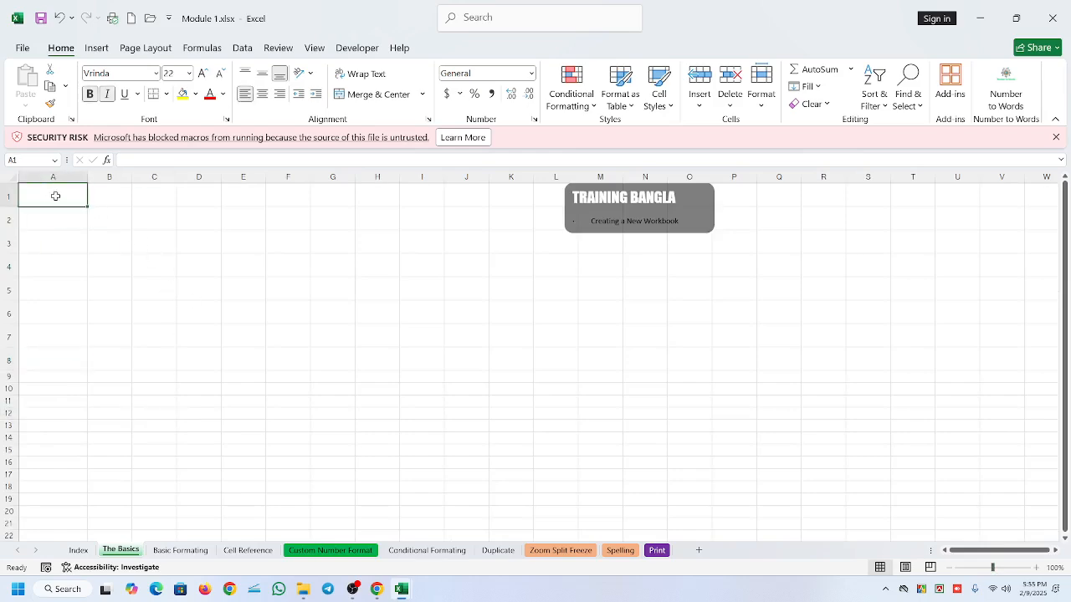
- Enter 1 in cell A1 and 2 in cell A2
{"action": "type", "text": "1"}
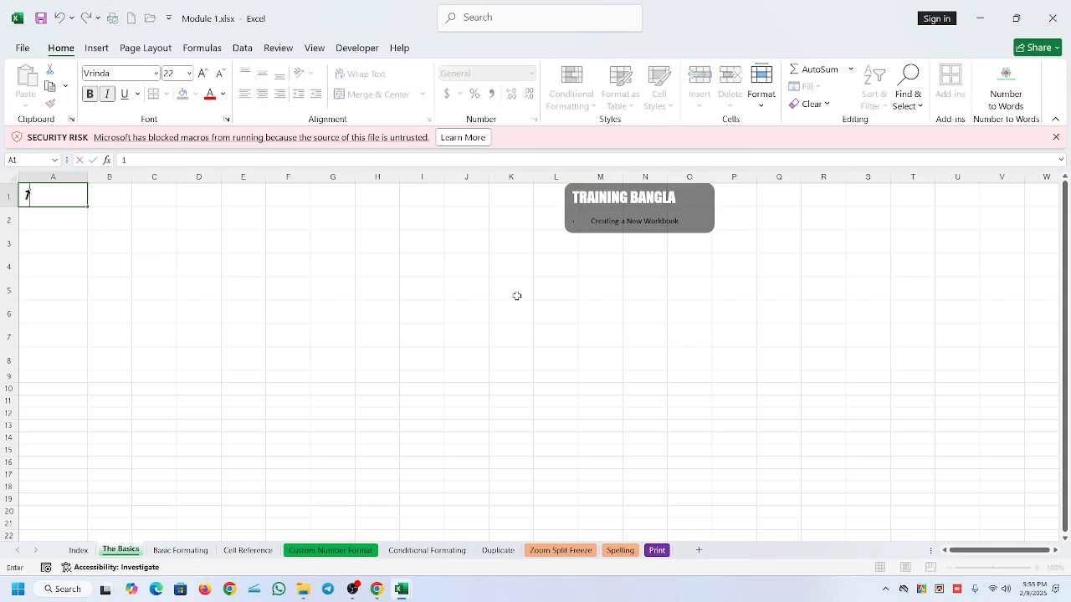
{"action": "key", "text": "Return"}
{"action": "type", "text": "2"}
{"action": "key", "text": "Return"}
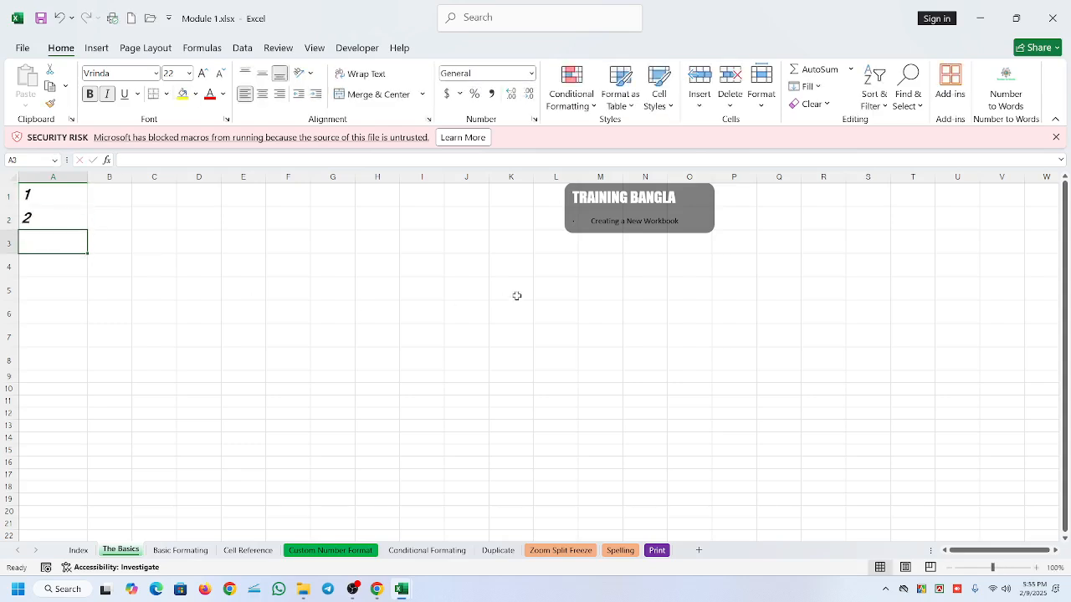
{"action": "left_click", "coordinate": [264, 287]}
{"action": "left_click_drag", "start_coordinate": [64, 243], "coordinate": [53, 532]}
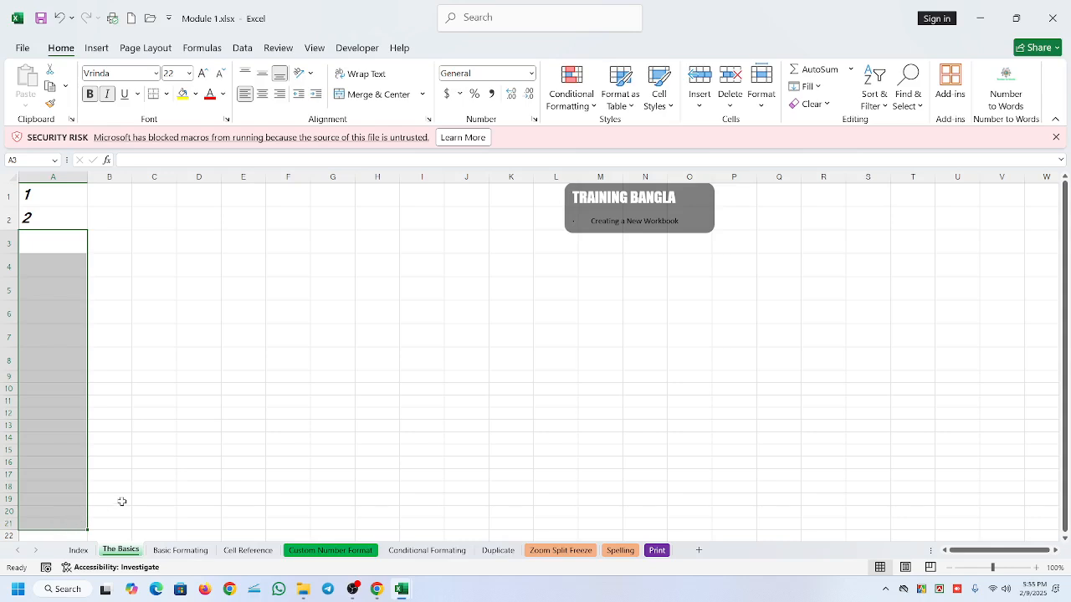
{"action": "left_click", "coordinate": [346, 263]}
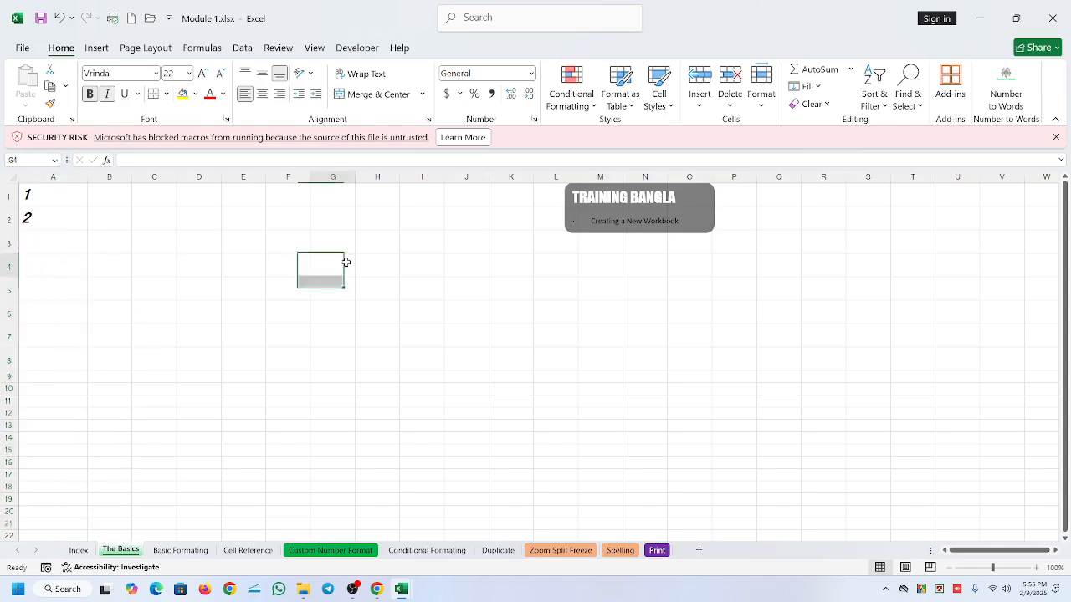
{"action": "left_click", "coordinate": [62, 242]}
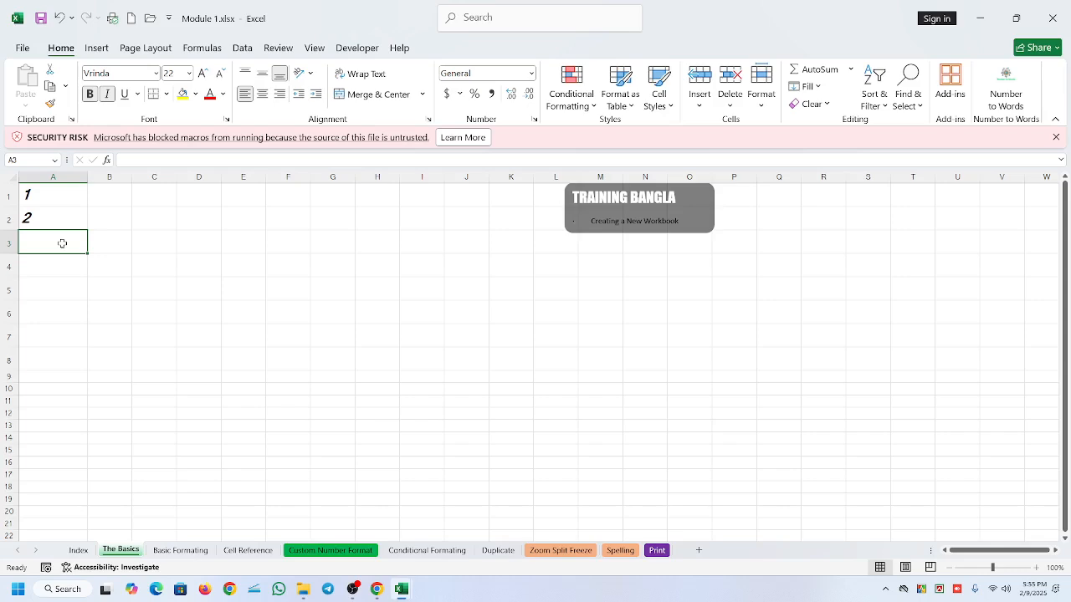
- Clear cell A2 and autofill the 1 in A1 down to A18 with the Fill Series option
{"action": "left_click", "coordinate": [48, 226]}
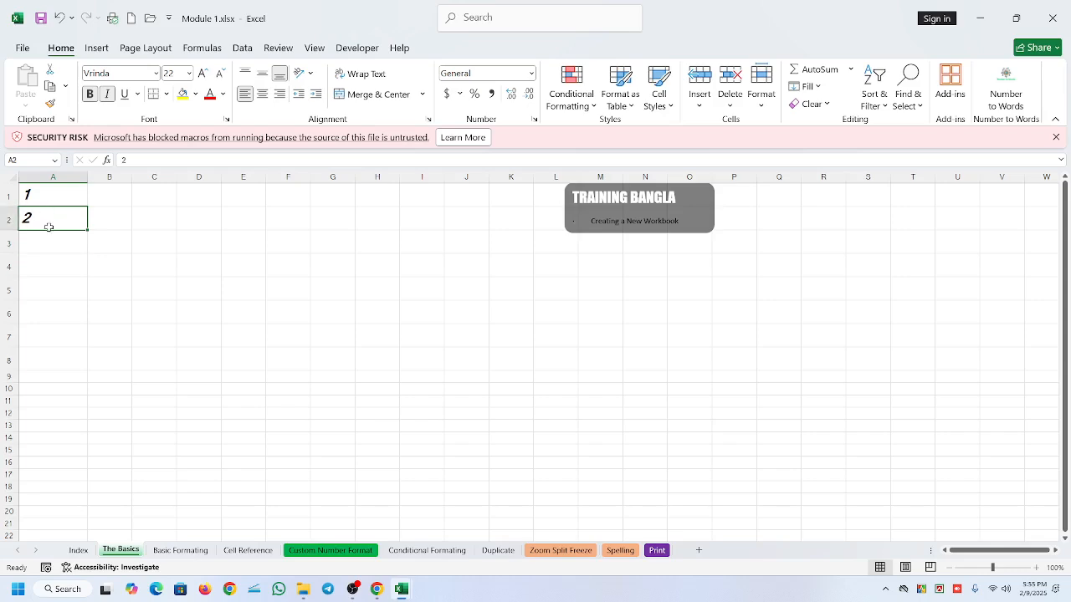
{"action": "left_click", "coordinate": [44, 198]}
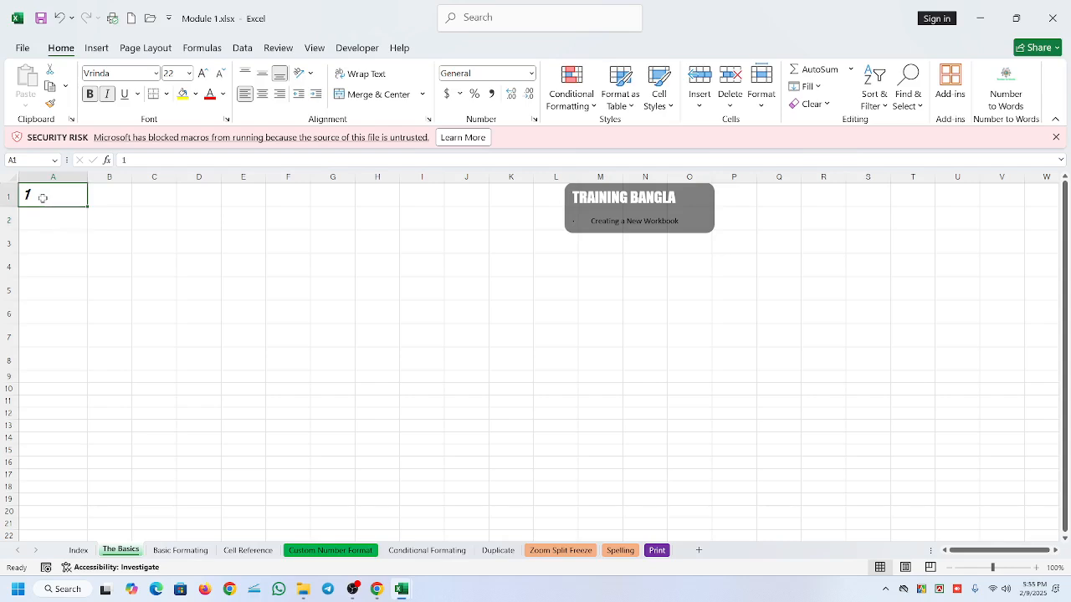
{"action": "left_click_drag", "start_coordinate": [86, 206], "coordinate": [67, 495]}
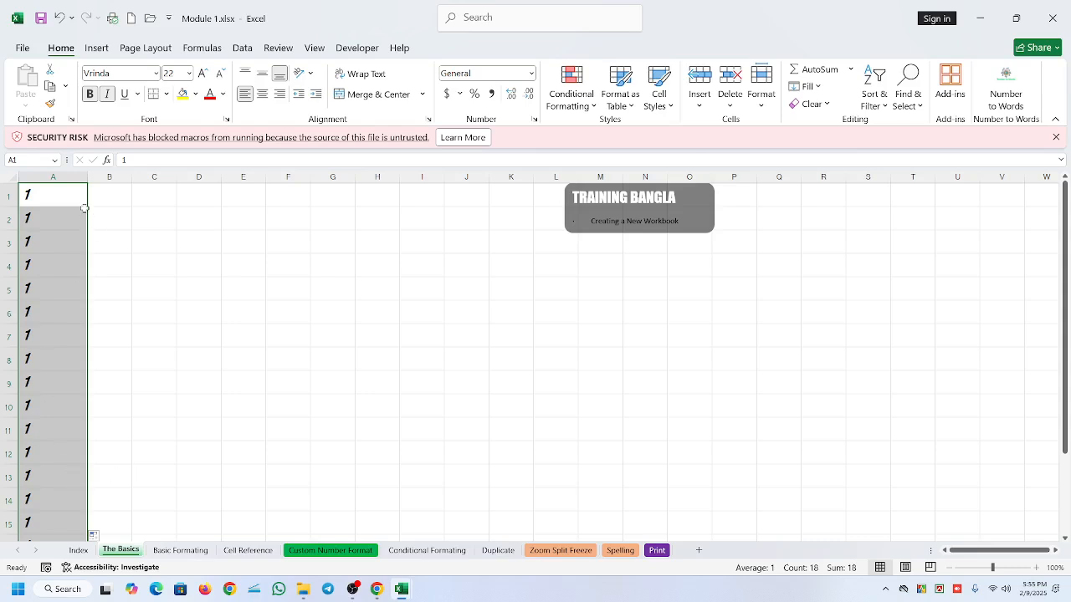
{"action": "scroll", "coordinate": [8, 368], "scroll_direction": "down", "scroll_amount": 1}
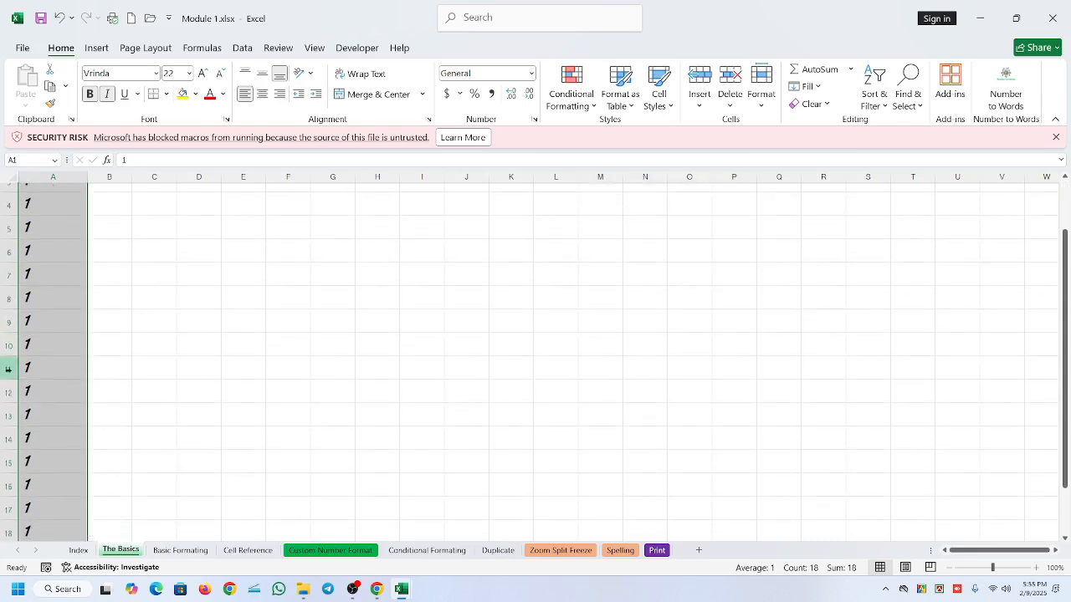
{"action": "scroll", "coordinate": [25, 370], "scroll_direction": "down", "scroll_amount": 2}
{"action": "left_click", "coordinate": [97, 427]}
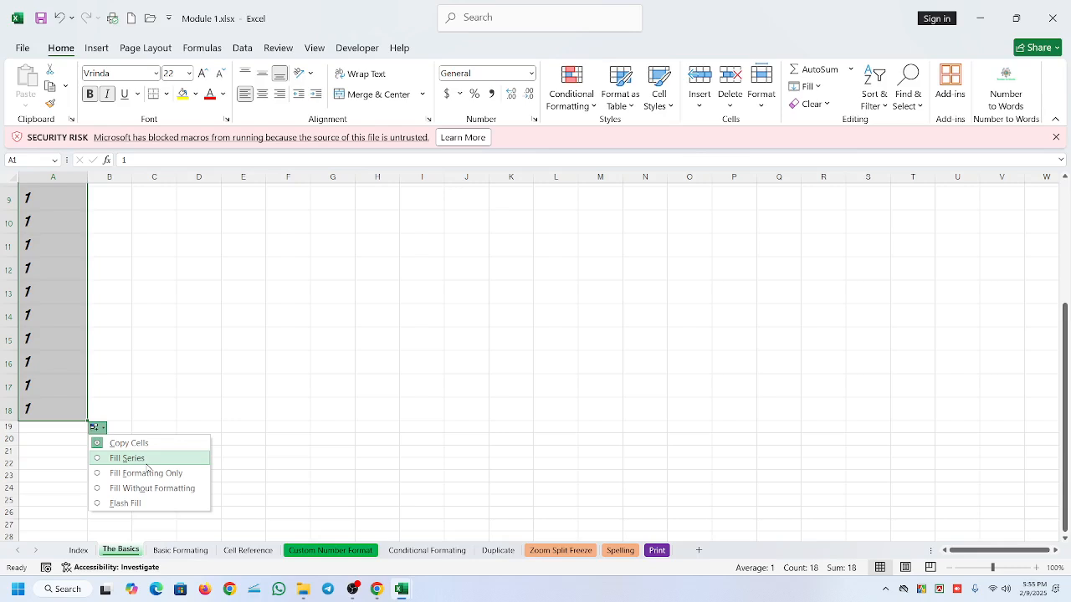
{"action": "left_click", "coordinate": [127, 459]}
- Extend the number series in column A from row 18 down to 31 in row 31
{"action": "scroll", "coordinate": [51, 479], "scroll_direction": "down", "scroll_amount": 2}
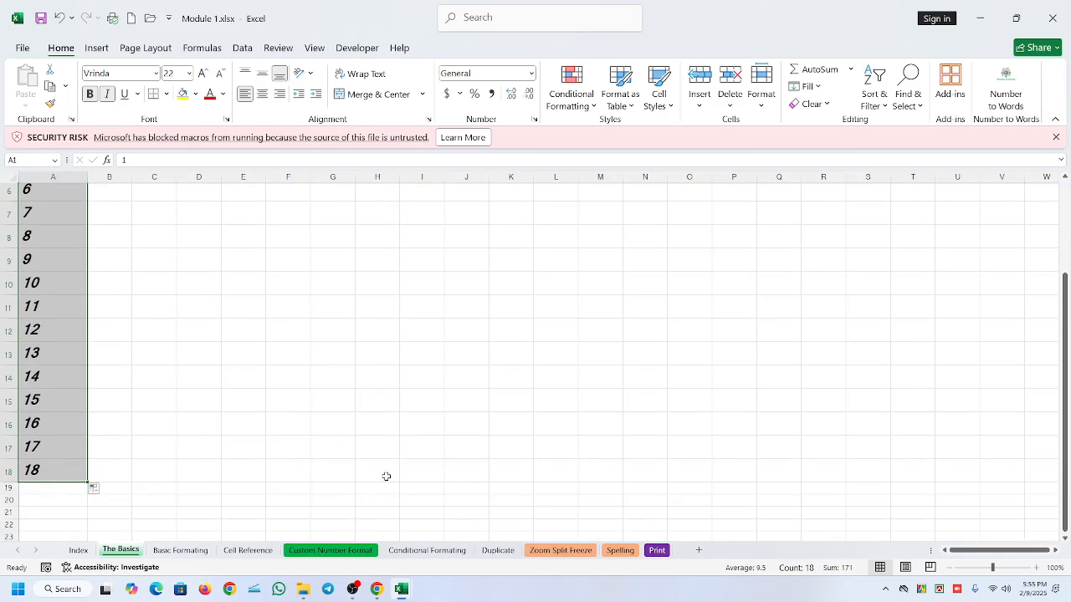
{"action": "scroll", "coordinate": [182, 377], "scroll_direction": "down", "scroll_amount": 1}
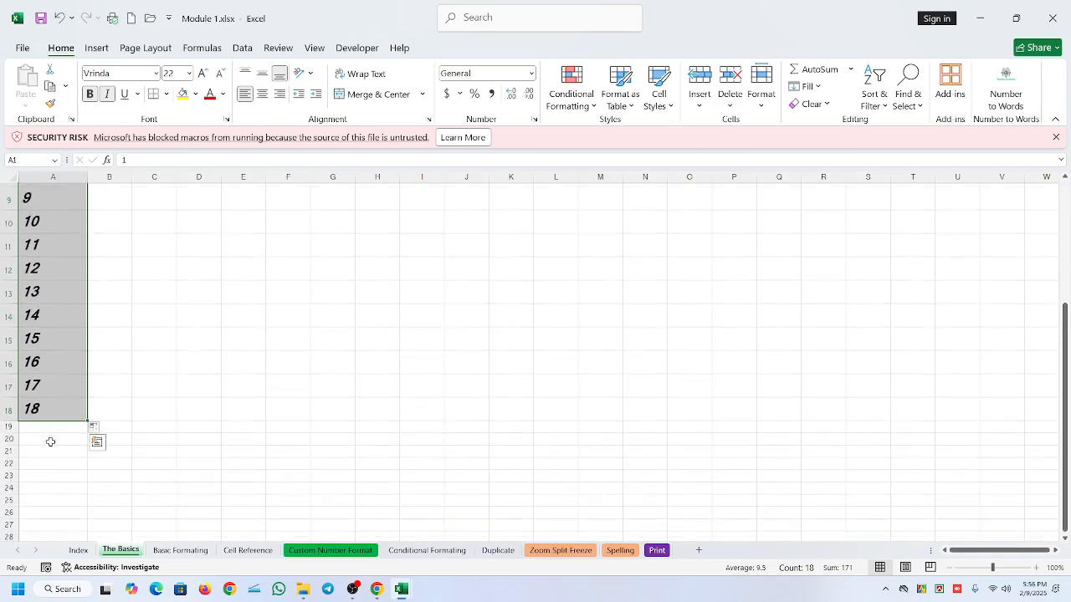
{"action": "left_click_drag", "start_coordinate": [87, 420], "coordinate": [68, 527]}
{"action": "scroll", "coordinate": [147, 473], "scroll_direction": "down", "scroll_amount": 3}
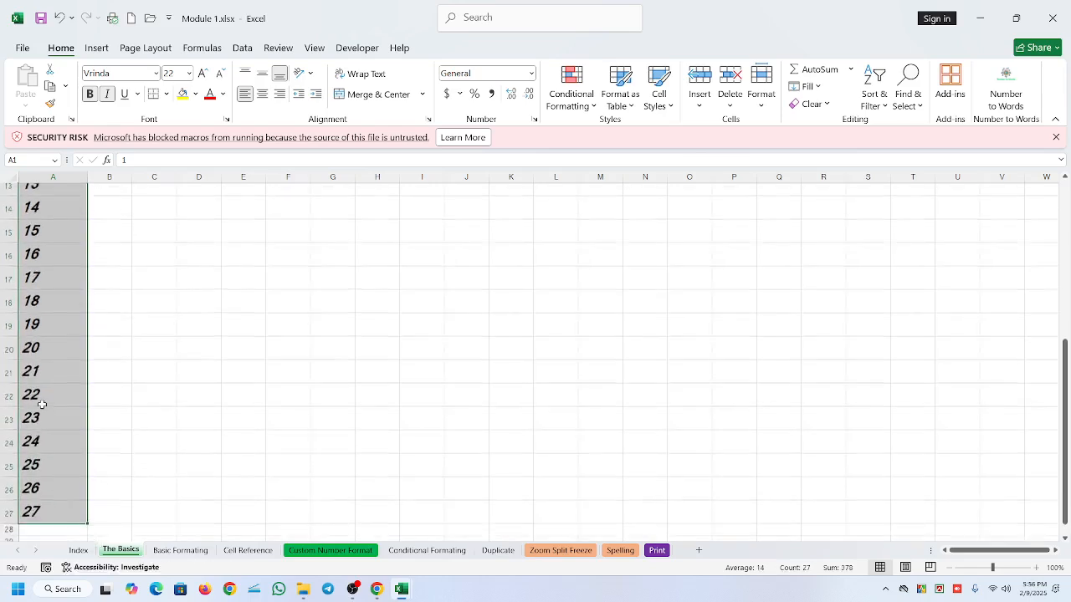
{"action": "scroll", "coordinate": [36, 430], "scroll_direction": "down", "scroll_amount": 1}
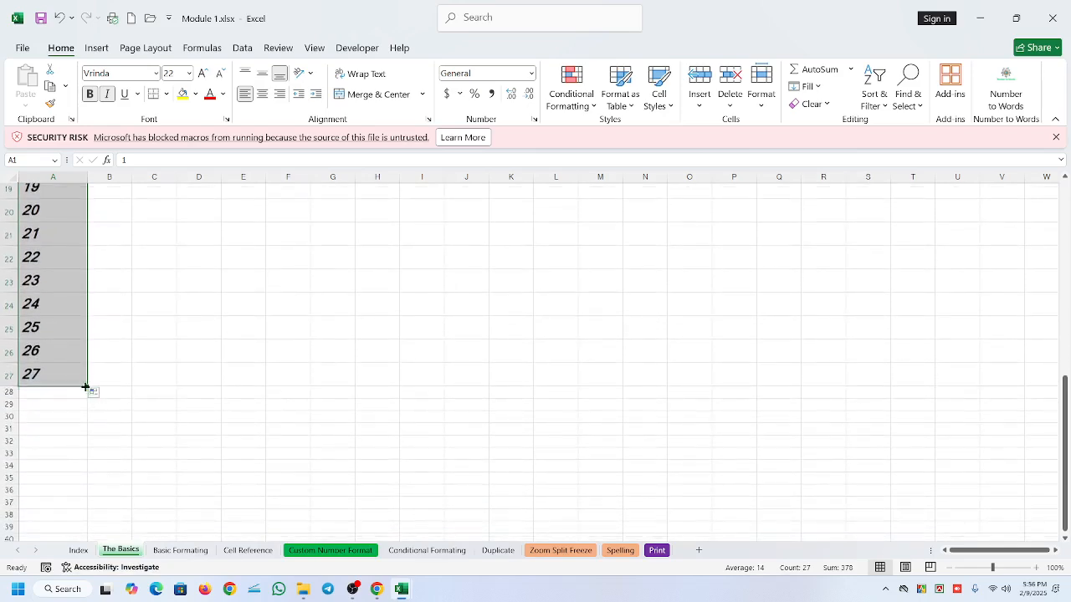
{"action": "left_click_drag", "start_coordinate": [87, 388], "coordinate": [88, 430]}
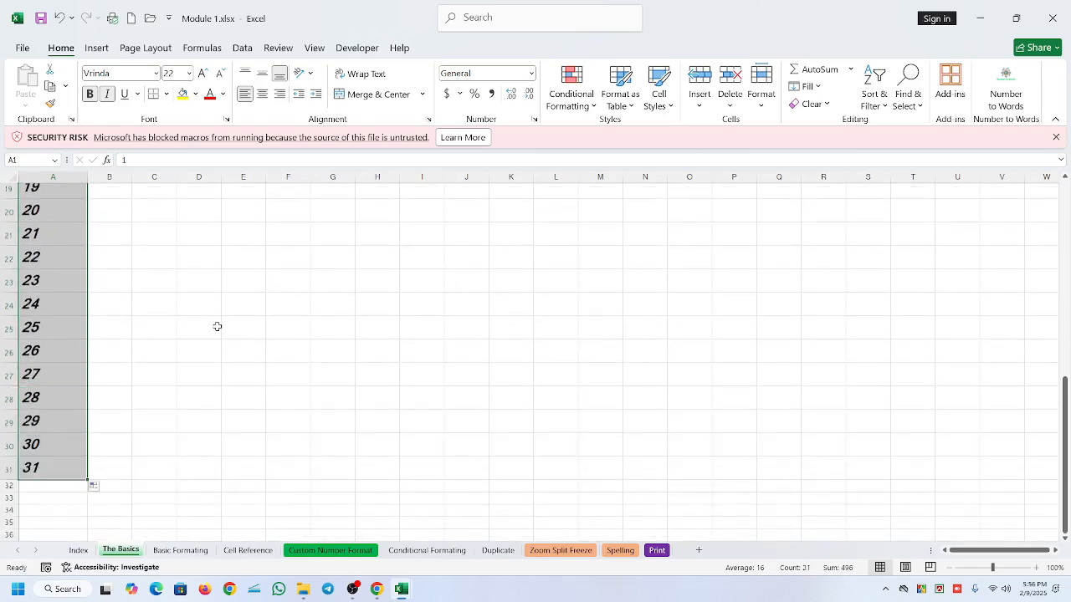
{"action": "left_click", "coordinate": [215, 328]}
- Enter 1 in cell C1 and 2 in cell C2
{"action": "scroll", "coordinate": [92, 374], "scroll_direction": "up", "scroll_amount": 3}
{"action": "scroll", "coordinate": [223, 307], "scroll_direction": "up", "scroll_amount": 4}
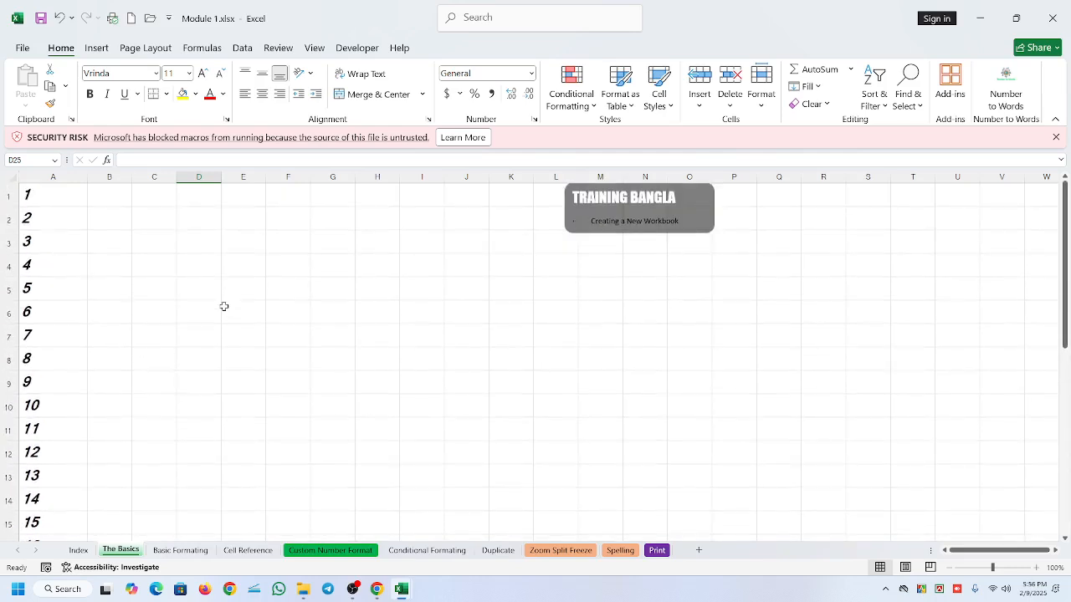
{"action": "left_click", "coordinate": [171, 203]}
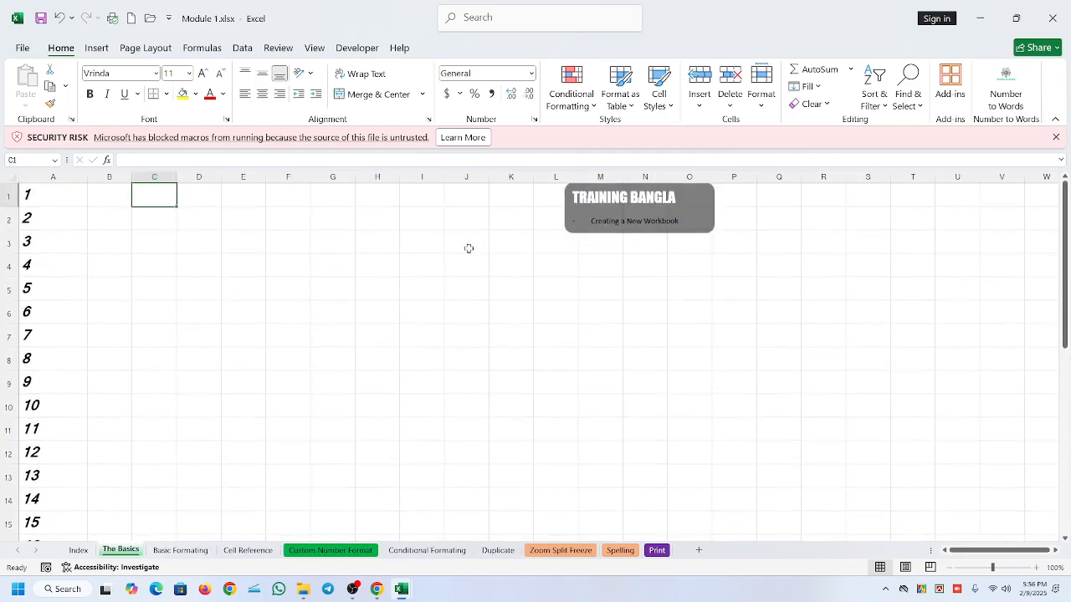
{"action": "type", "text": "1"}
{"action": "key", "text": "Return"}
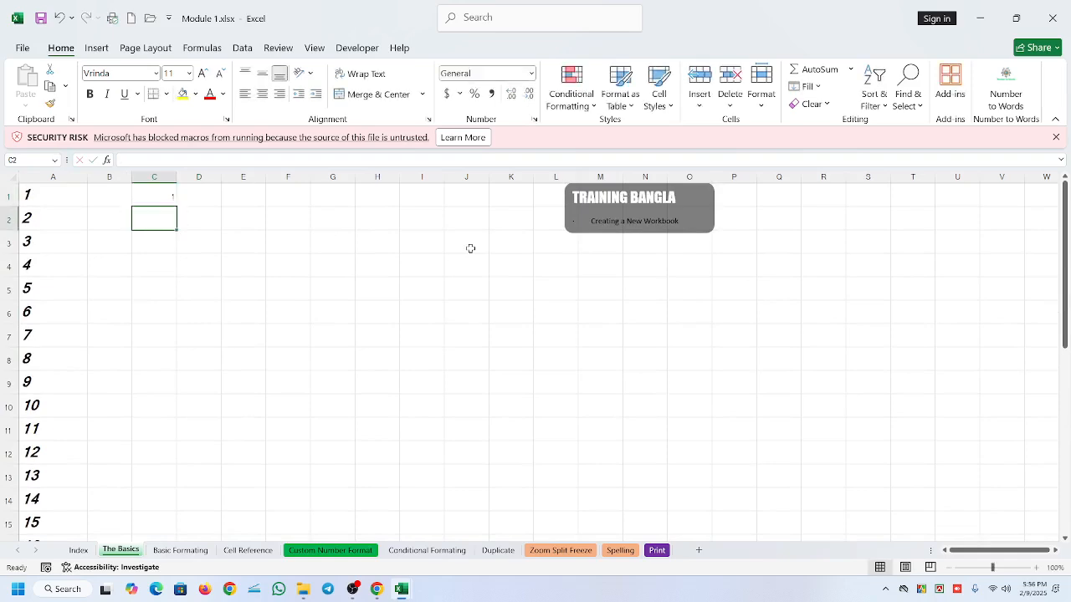
{"action": "type", "text": "2"}
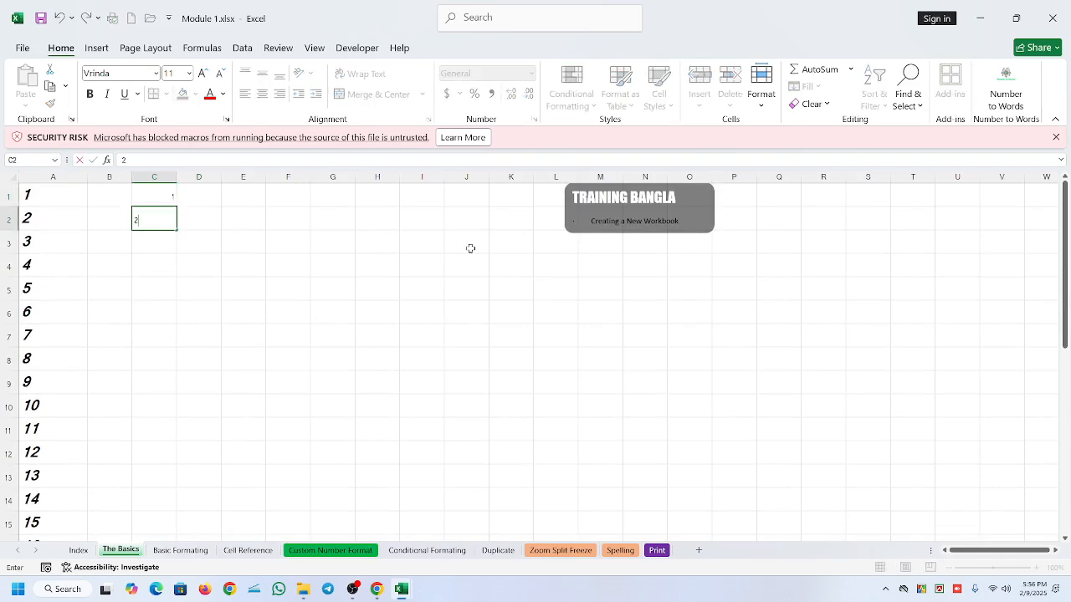
{"action": "key", "text": "Return"}
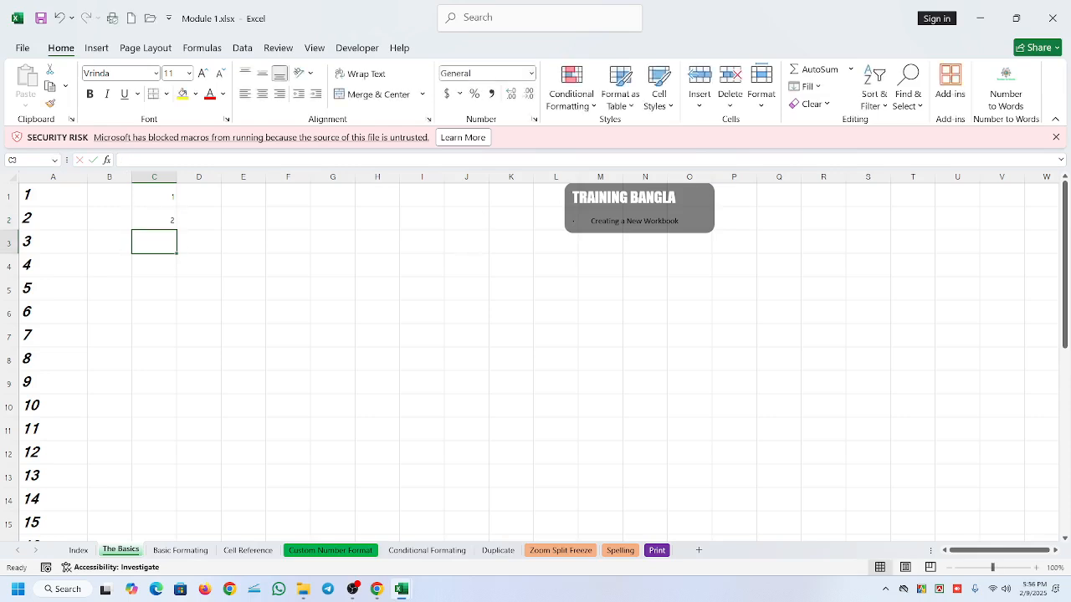
- Autofill the pattern in C1:C2 down to C12 and view the autofill options
{"action": "left_click_drag", "start_coordinate": [164, 197], "coordinate": [161, 219]}
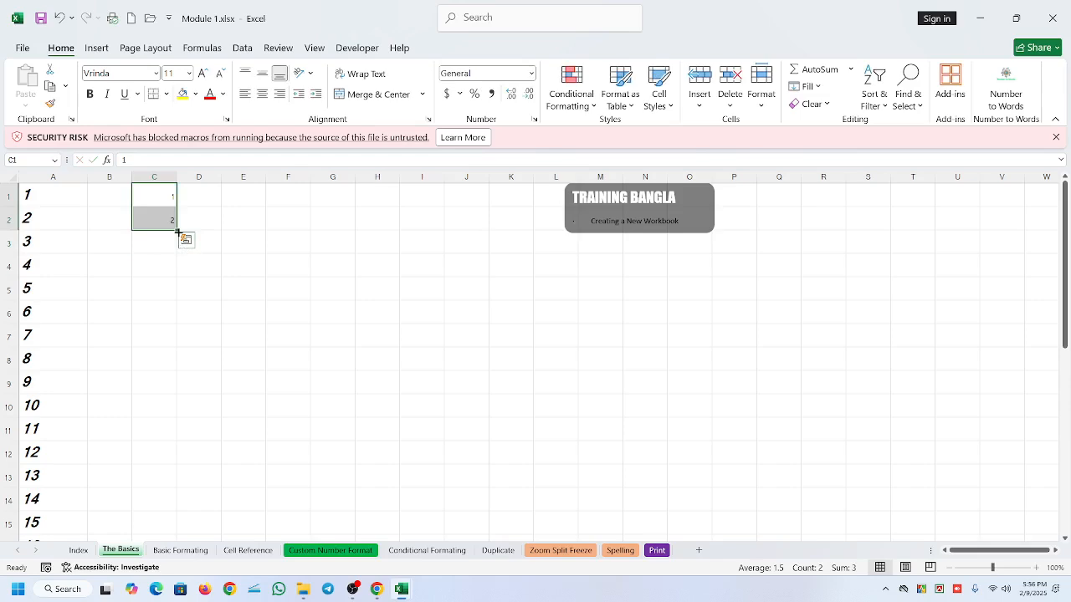
{"action": "left_click_drag", "start_coordinate": [176, 232], "coordinate": [170, 472]}
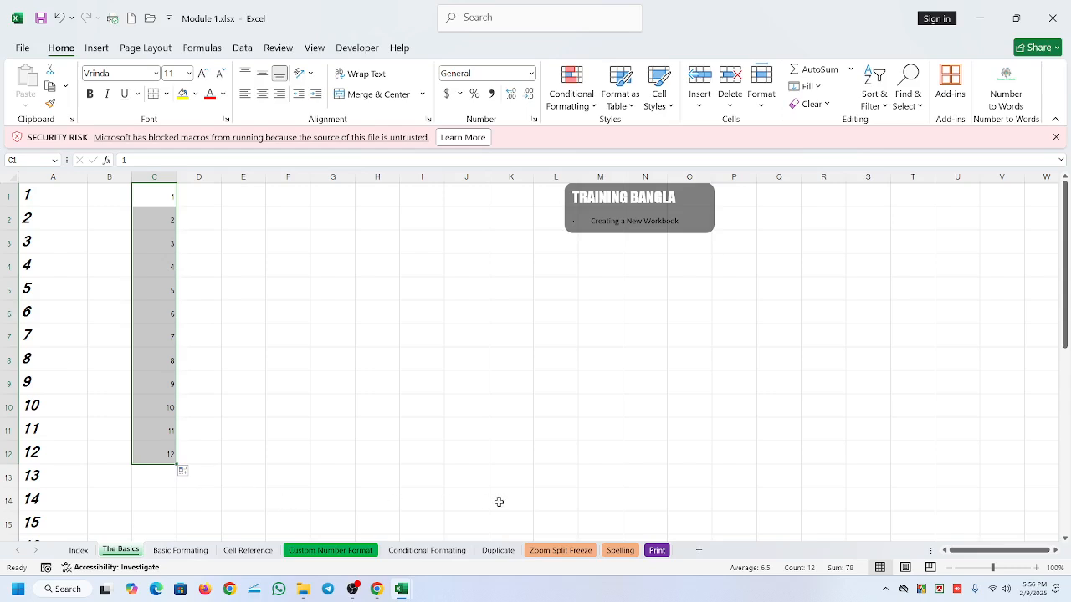
{"action": "left_click", "coordinate": [185, 471]}
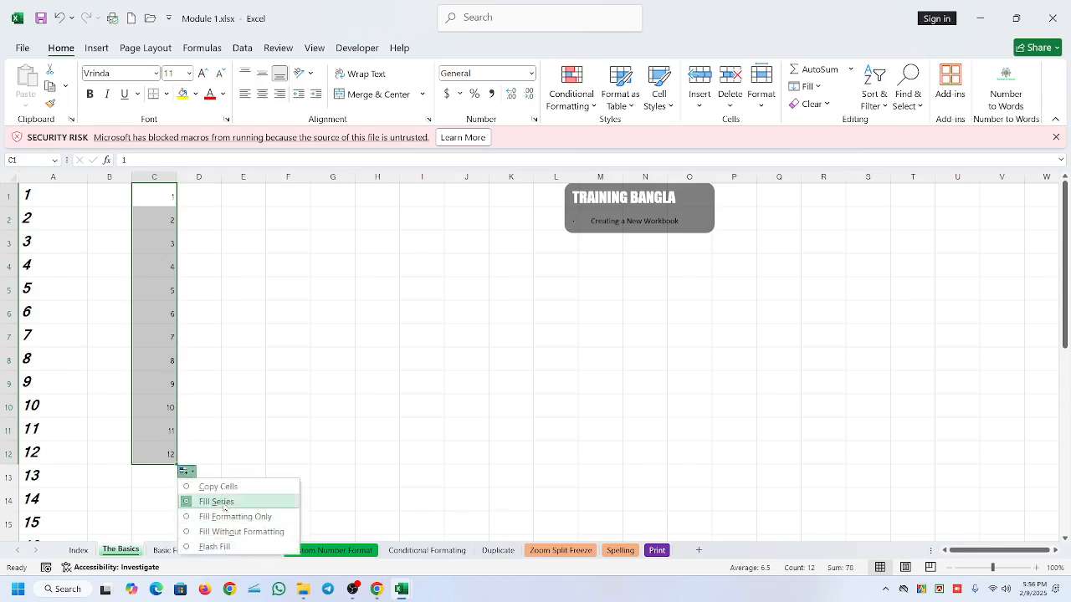
- Examine cells C1, C2 and C3 in turn to follow the increment of the series
{"action": "left_click", "coordinate": [166, 194]}
{"action": "left_click", "coordinate": [163, 211]}
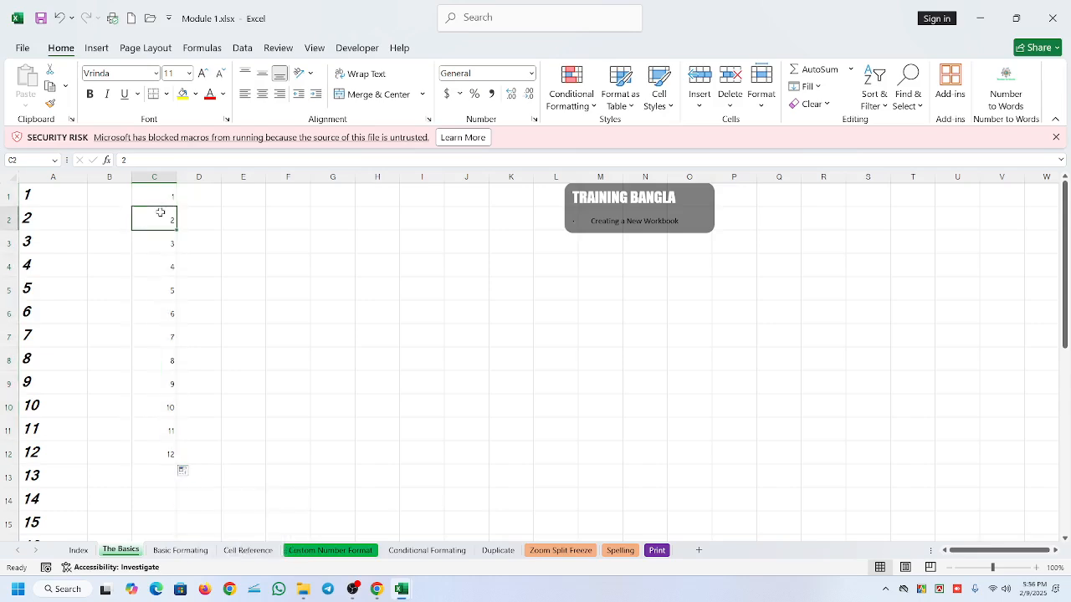
{"action": "left_click", "coordinate": [153, 241]}
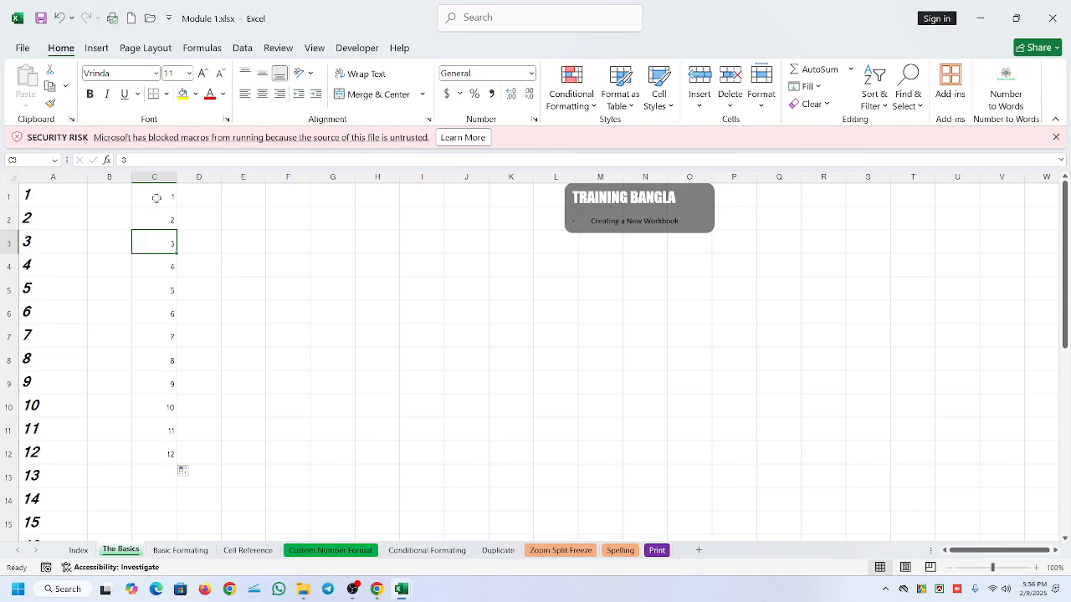
- Enter 2 in cell E3 and 4 in cell E4
{"action": "scroll", "coordinate": [318, 318], "scroll_direction": "up", "scroll_amount": 3}
{"action": "left_click", "coordinate": [325, 212]}
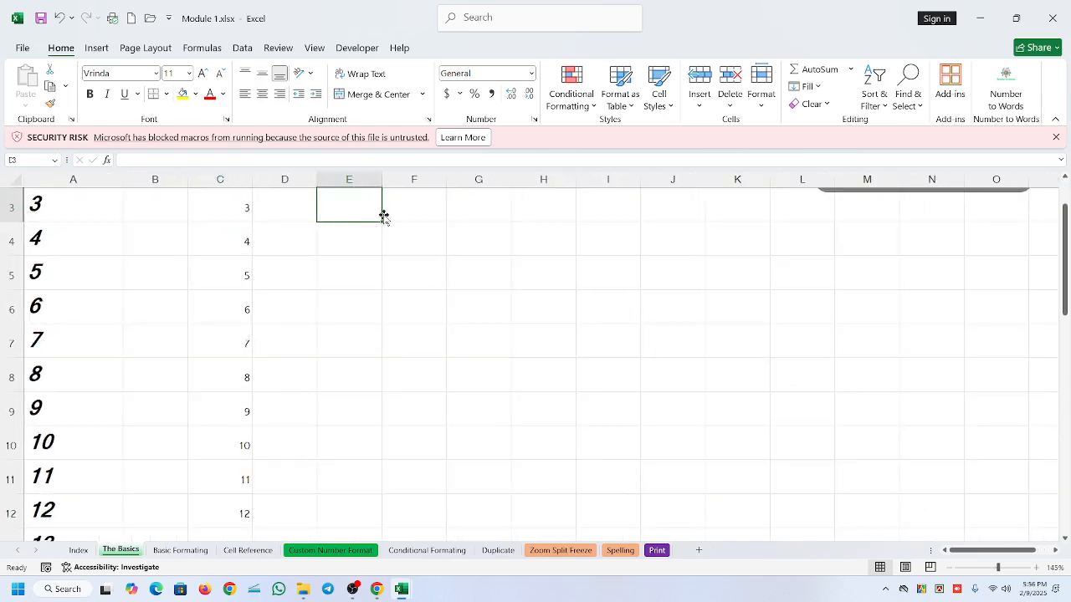
{"action": "type", "text": "2"}
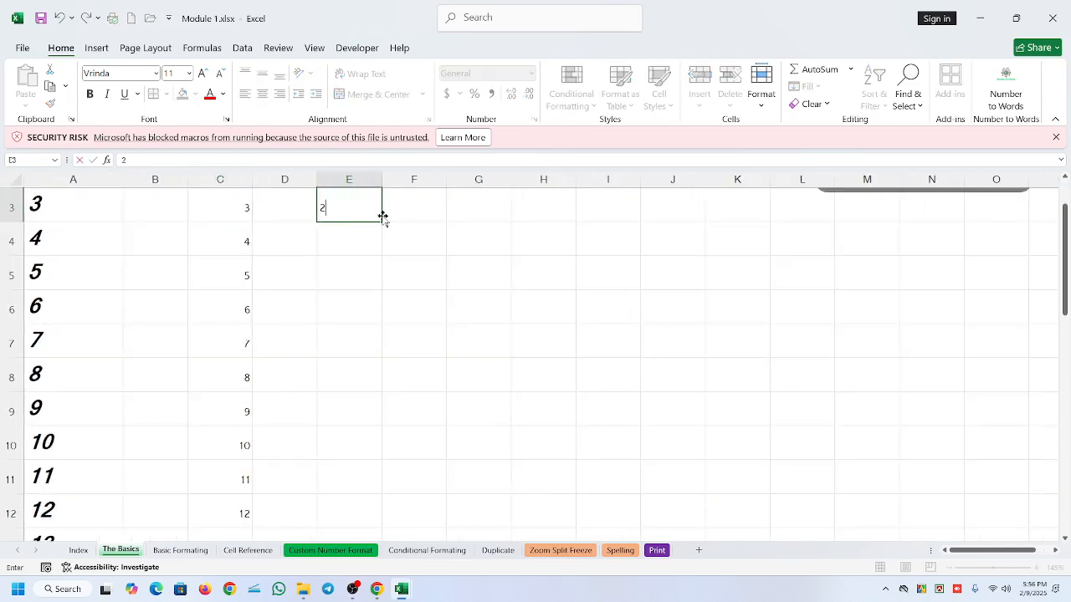
{"action": "key", "text": "Return"}
{"action": "type", "text": "3"}
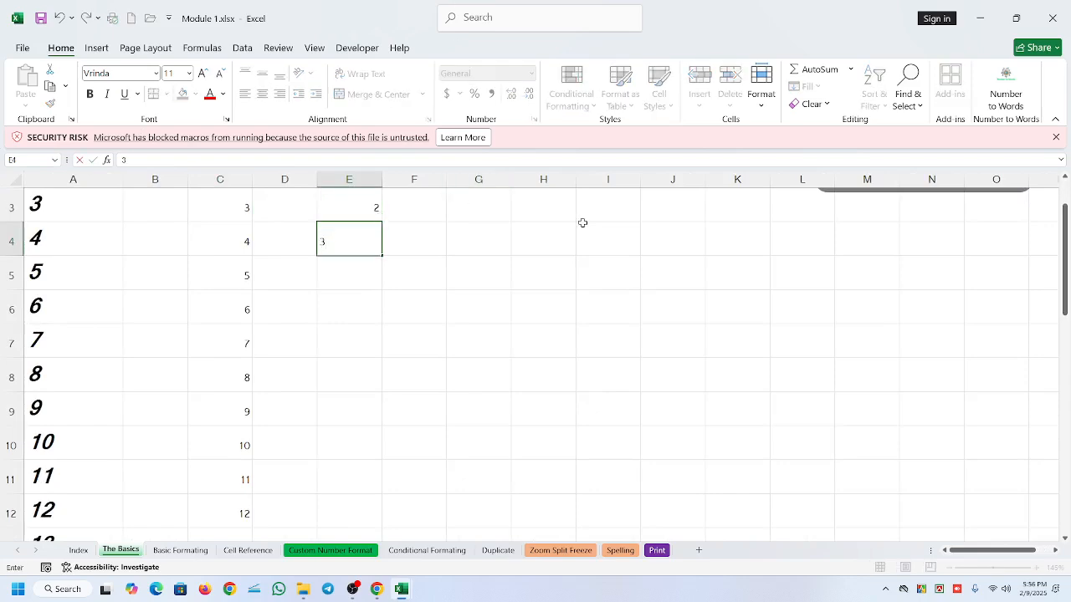
{"action": "type", "text": "4"}
{"action": "key", "text": "Return"}
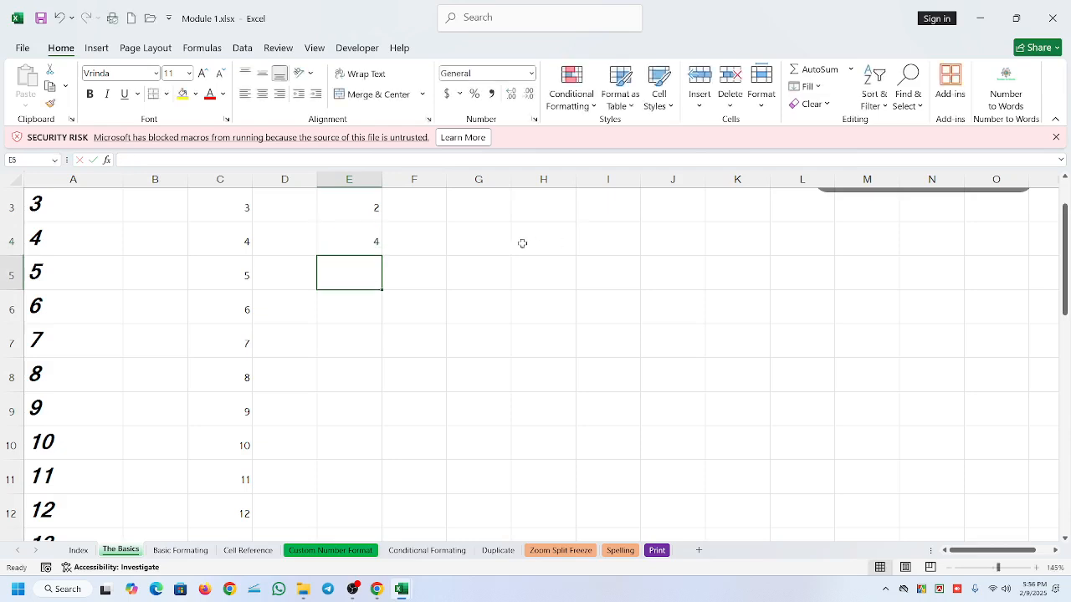
- Autofill the even-number pattern in E3:E4 down to E10
{"action": "left_click_drag", "start_coordinate": [352, 208], "coordinate": [381, 460]}
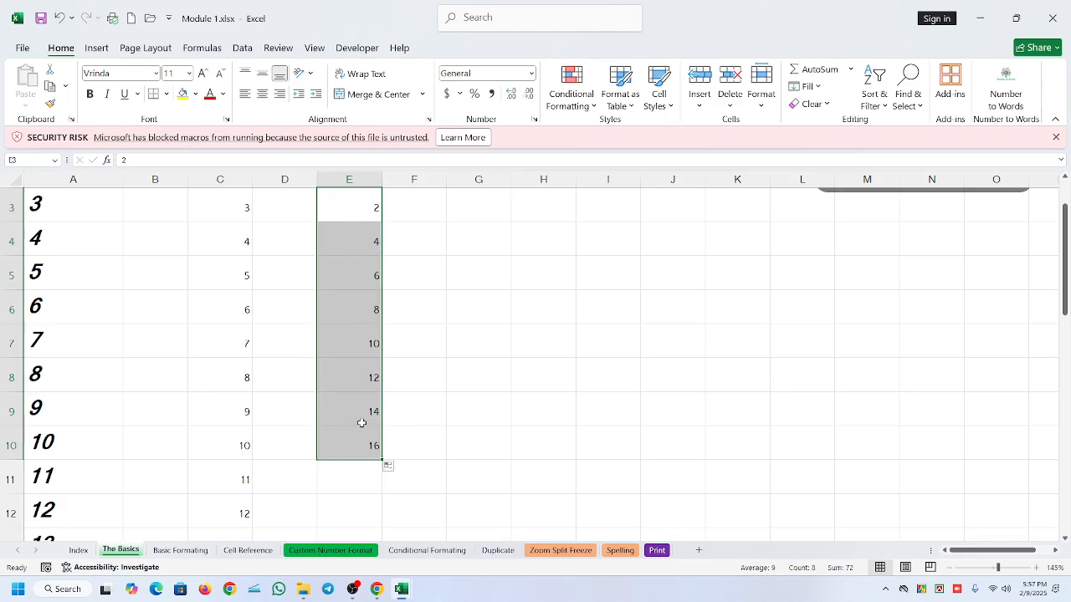
{"action": "scroll", "coordinate": [427, 302], "scroll_direction": "down", "scroll_amount": 1}
{"action": "scroll", "coordinate": [428, 302], "scroll_direction": "up", "scroll_amount": 2}
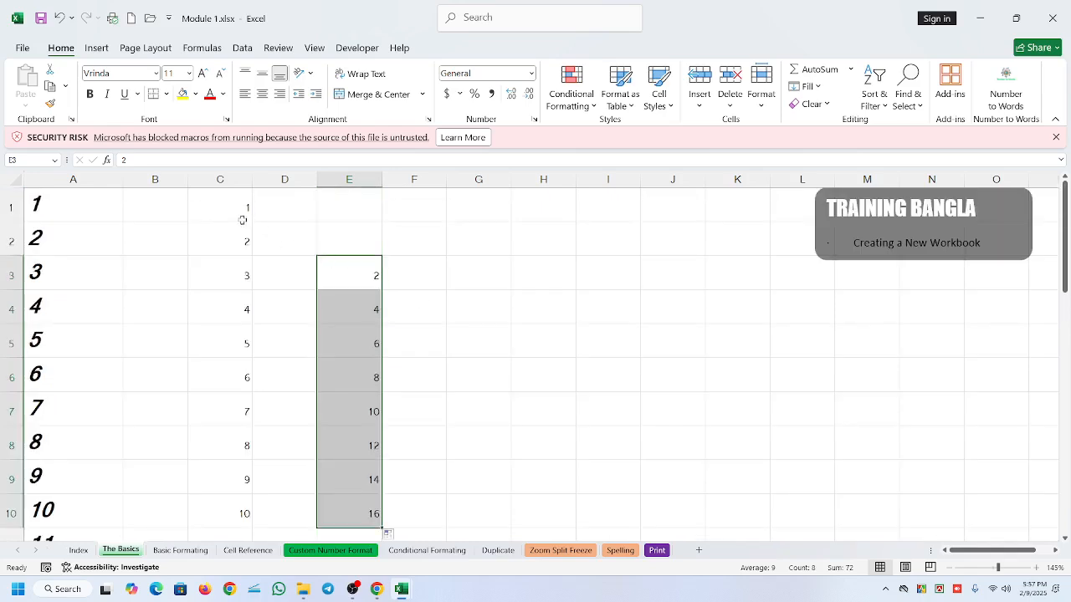
- Compare the starting values in column C with the successive values in column E from E3 to E8
{"action": "left_click", "coordinate": [237, 212]}
{"action": "left_click", "coordinate": [230, 241]}
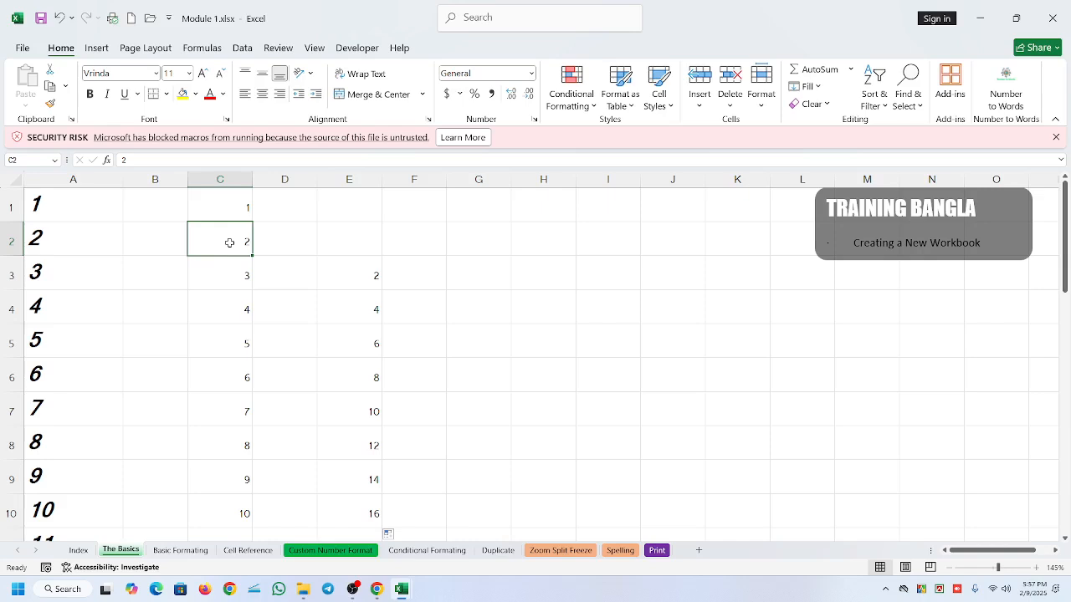
{"action": "left_click", "coordinate": [355, 271]}
{"action": "left_click", "coordinate": [358, 313]}
{"action": "left_click", "coordinate": [362, 341]}
{"action": "left_click", "coordinate": [368, 395]}
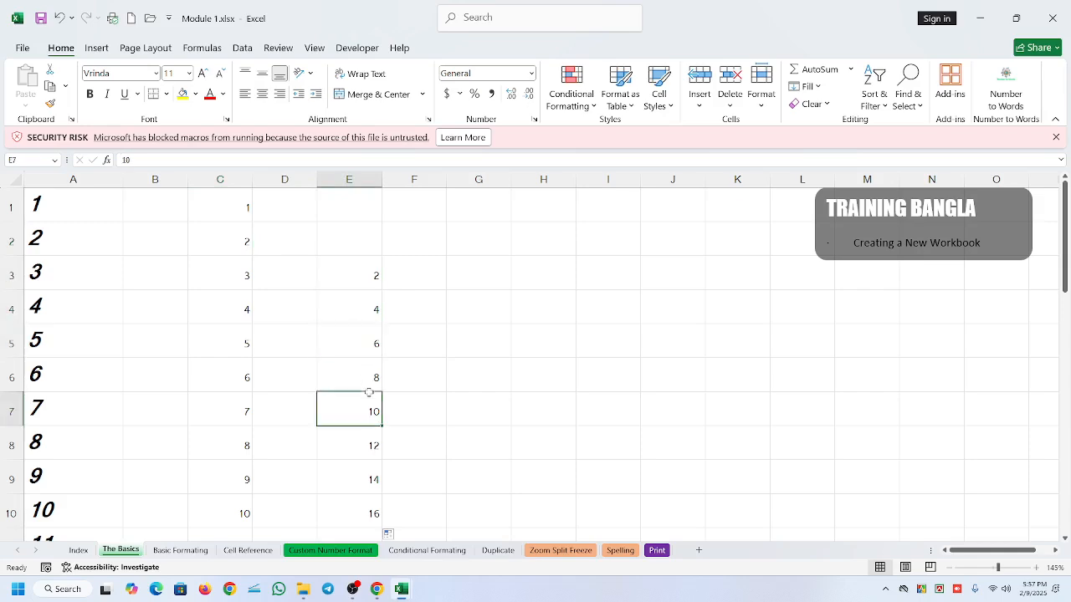
{"action": "left_click", "coordinate": [370, 456]}
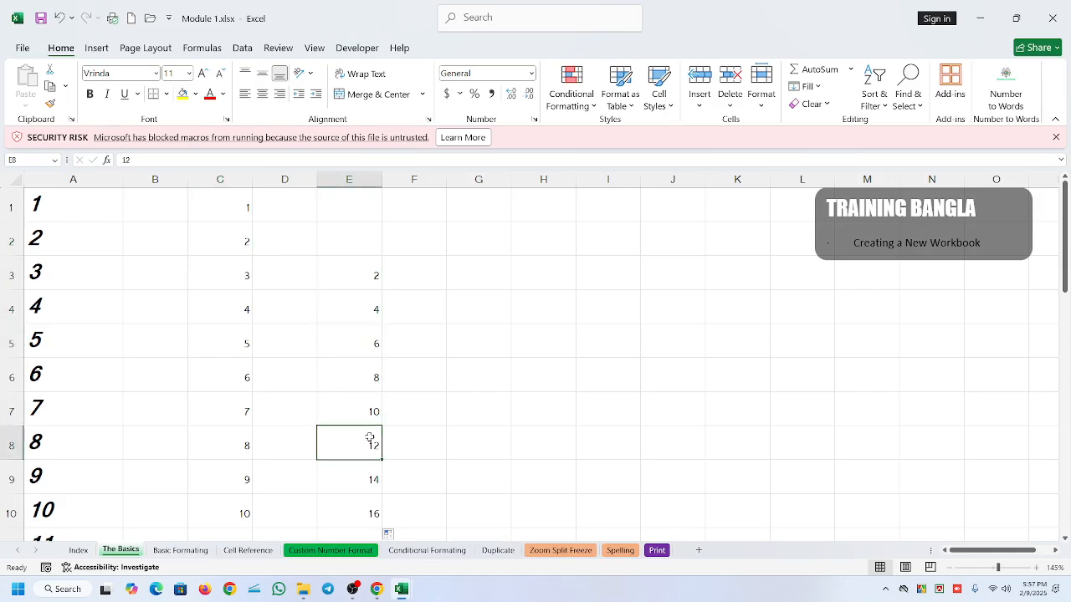
- Enter 5 in cell H3 and 10 in cell H4, and autofill the pattern down to H8
{"action": "left_click", "coordinate": [533, 274]}
{"action": "type", "text": "5"}
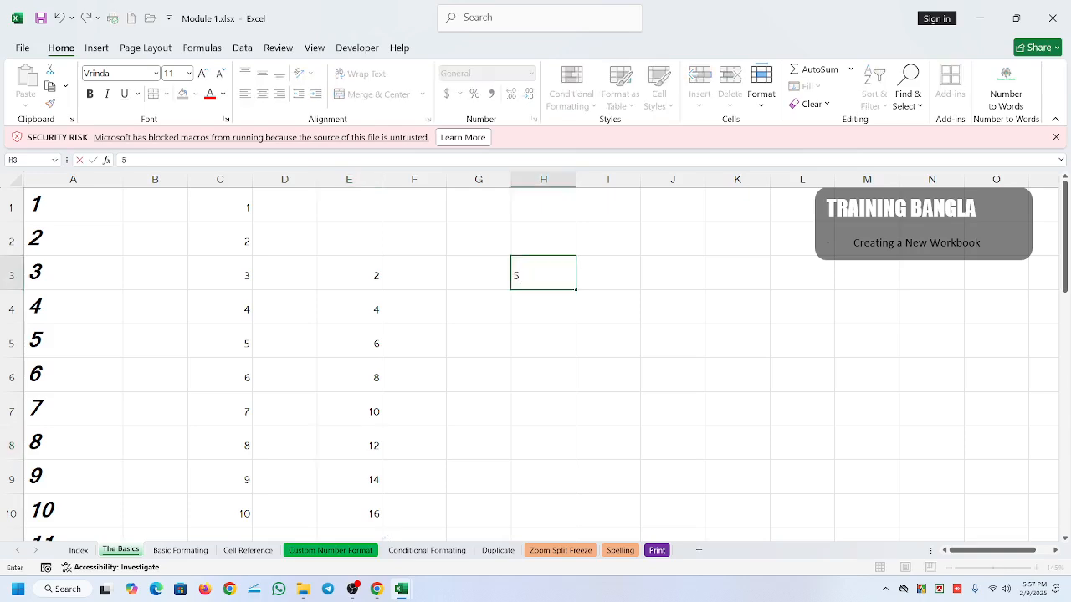
{"action": "key", "text": "Return"}
{"action": "type", "text": "10"}
{"action": "left_click", "coordinate": [604, 310]}
{"action": "left_click_drag", "start_coordinate": [545, 282], "coordinate": [547, 302]}
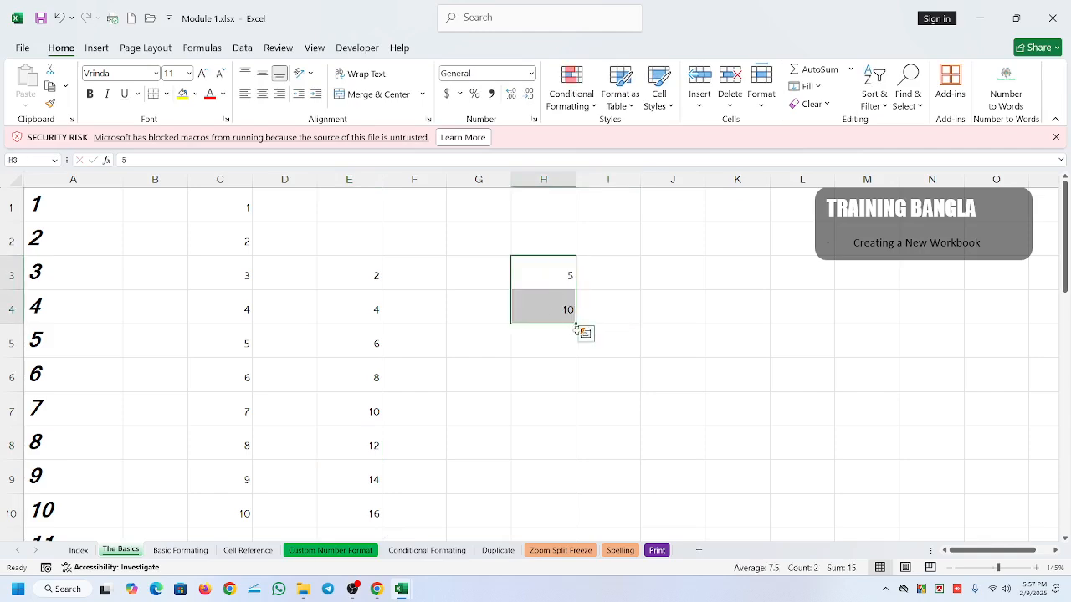
{"action": "left_click_drag", "start_coordinate": [576, 325], "coordinate": [576, 447]}
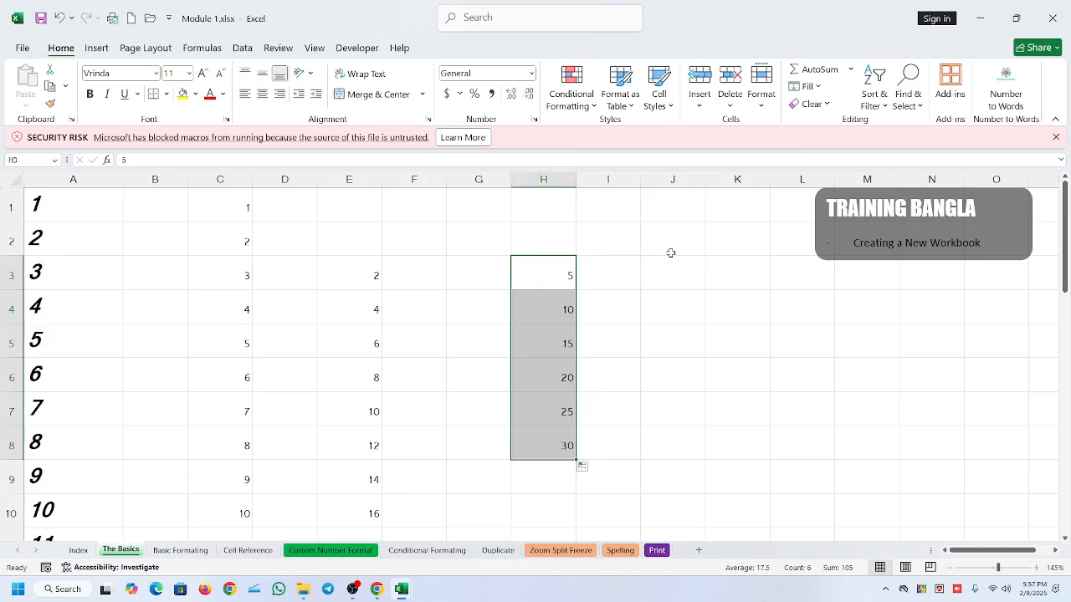
{"action": "scroll", "coordinate": [671, 252], "scroll_direction": "down", "scroll_amount": 1}
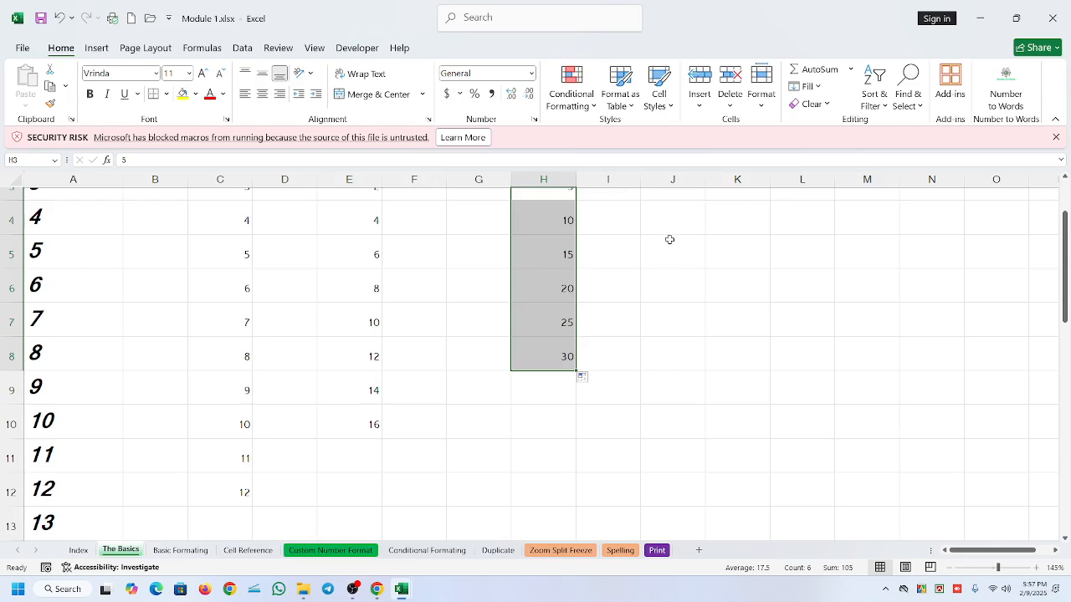
{"action": "scroll", "coordinate": [75, 211], "scroll_direction": "up", "scroll_amount": 1}
{"action": "left_click_drag", "start_coordinate": [76, 211], "coordinate": [556, 511]}
{"action": "scroll", "coordinate": [559, 485], "scroll_direction": "down", "scroll_amount": 2}
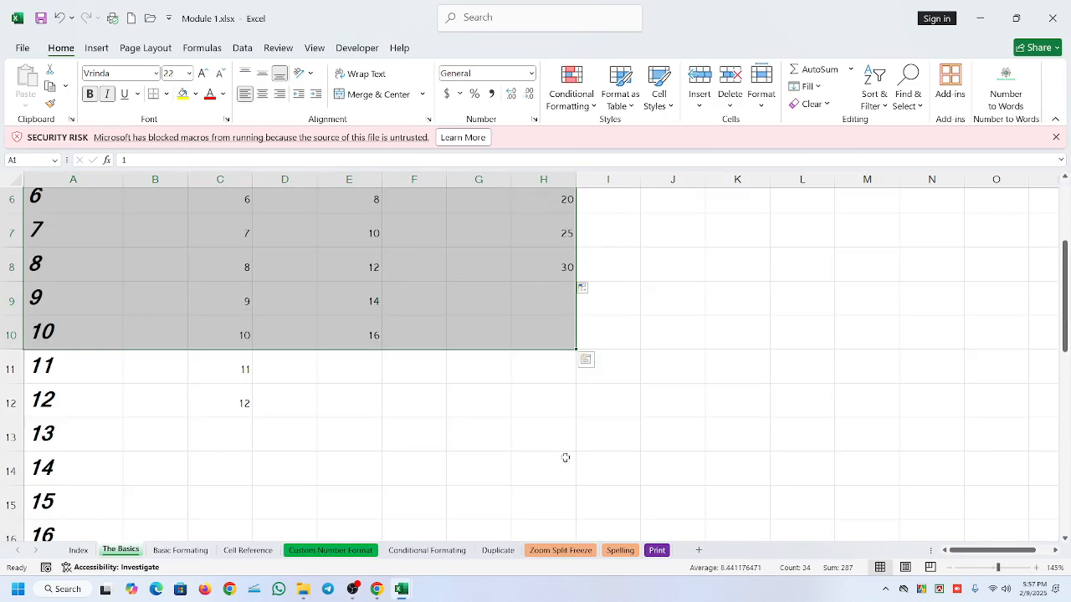
{"action": "scroll", "coordinate": [479, 415], "scroll_direction": "down", "scroll_amount": 1}
{"action": "key", "text": "ctrl"}
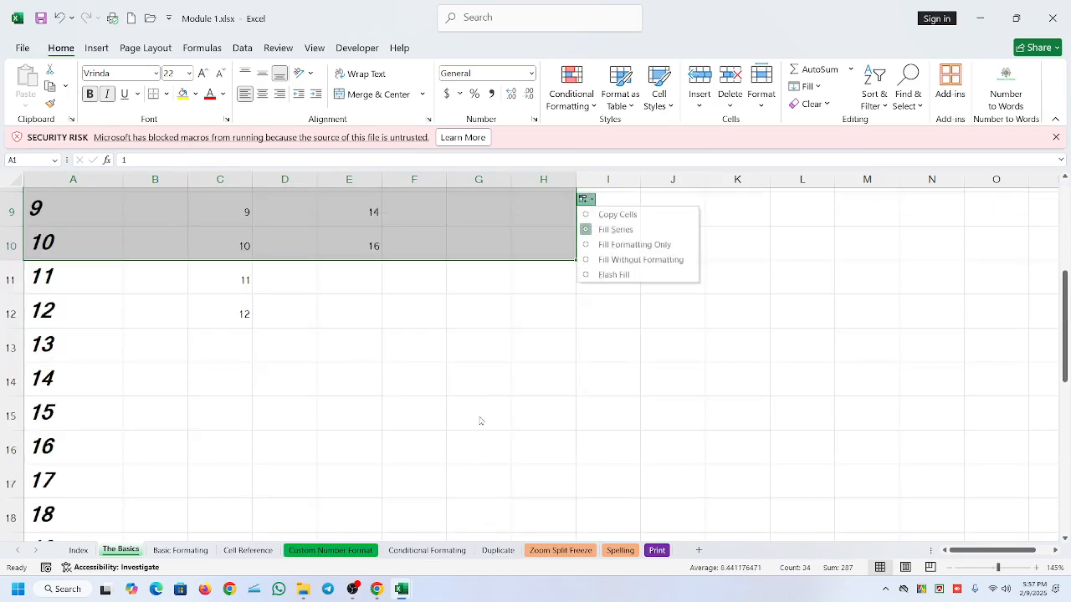
{"action": "key", "text": "Up"}
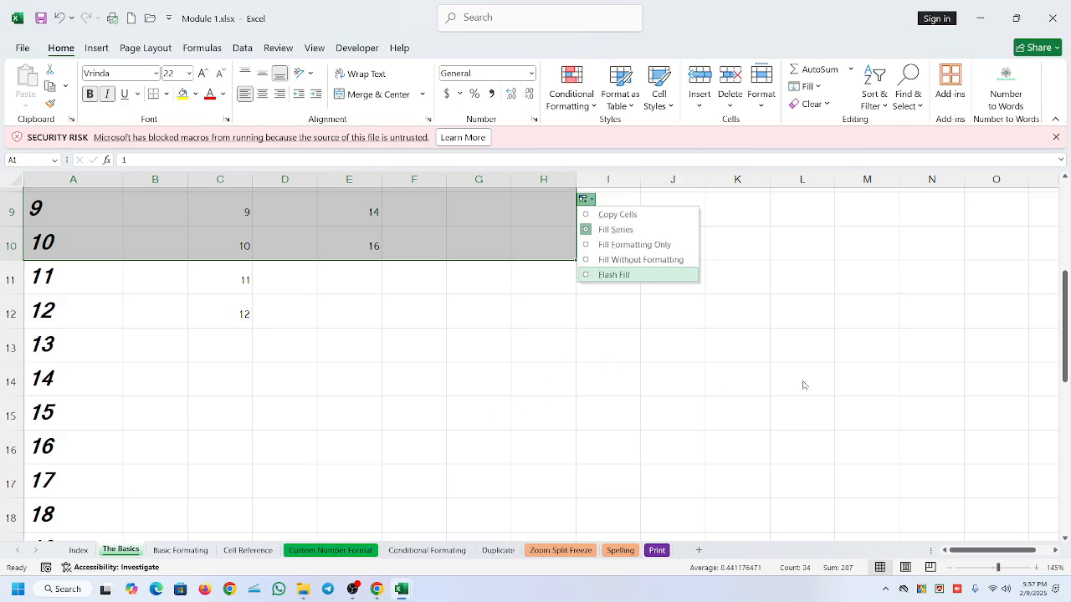
{"action": "left_click", "coordinate": [803, 385]}
{"action": "scroll", "coordinate": [477, 322], "scroll_direction": "up", "scroll_amount": 3}
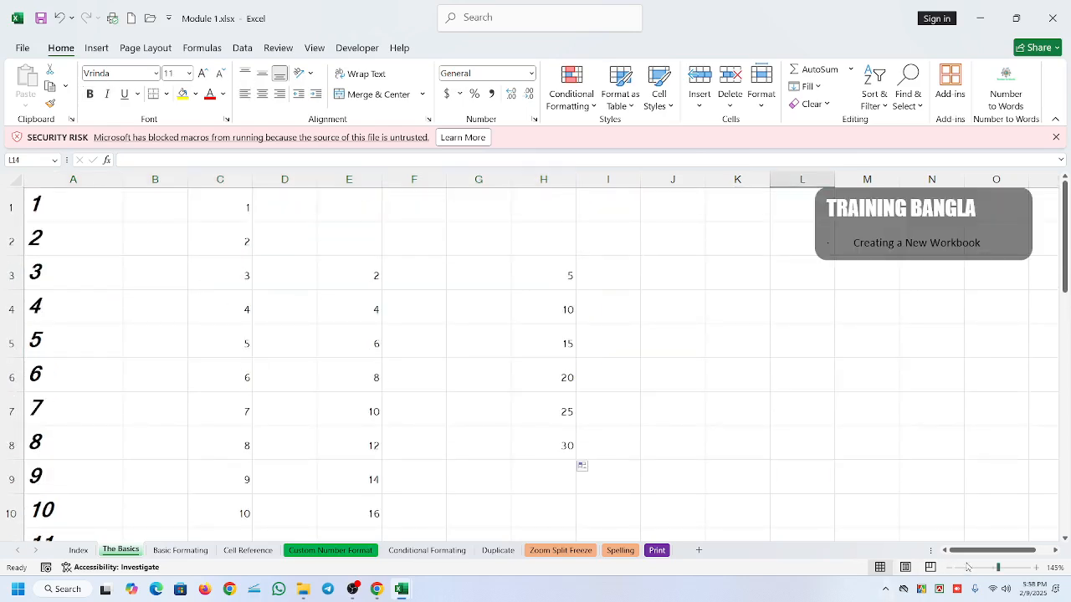
- Set the worksheet zoom to 95% and check the filled data by selecting the block from A1 to I15
{"action": "left_click_drag", "start_coordinate": [998, 568], "coordinate": [992, 569]}
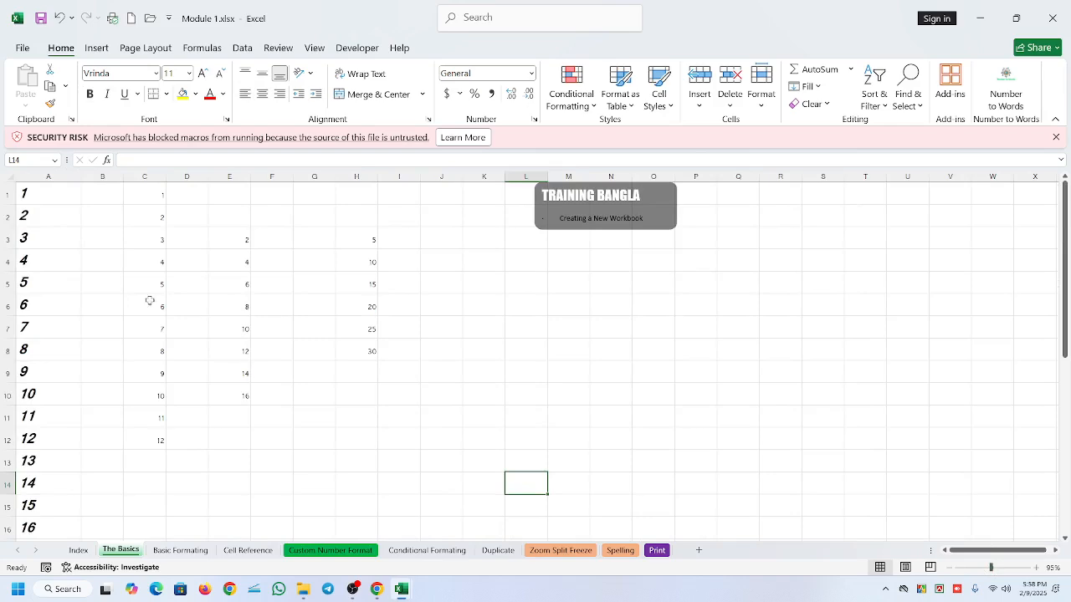
{"action": "left_click_drag", "start_coordinate": [43, 193], "coordinate": [379, 517]}
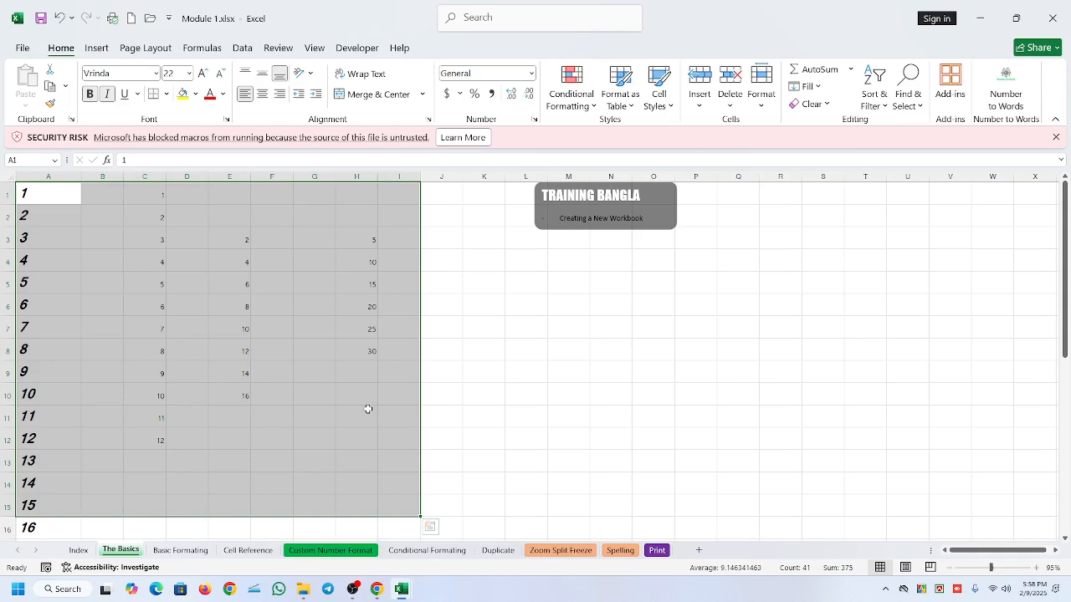
{"action": "left_click", "coordinate": [494, 299]}
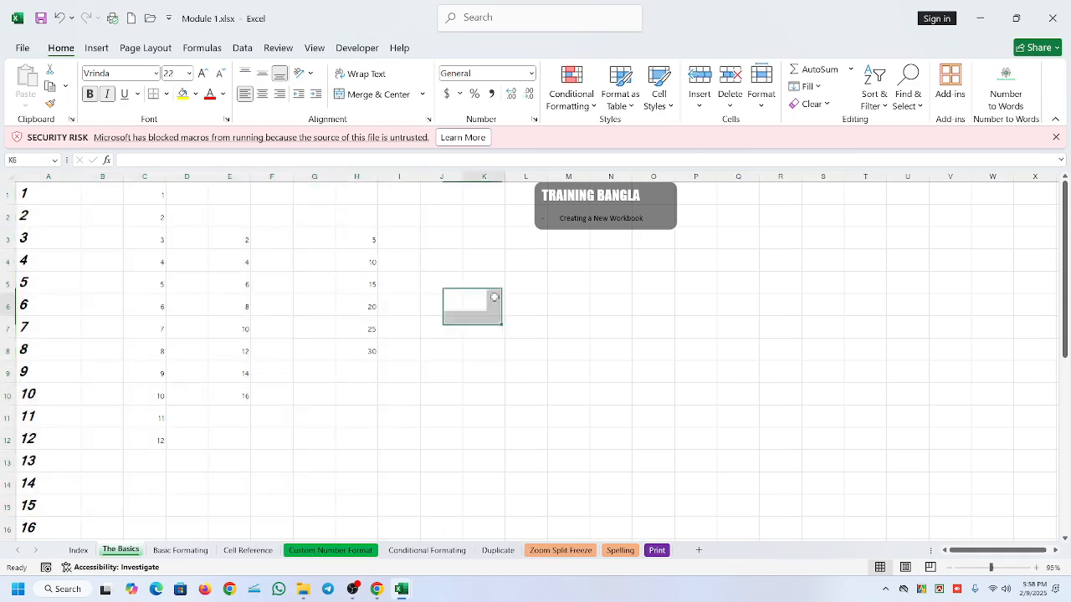
- Select the block A1:H16 and enter the text "jggrfjjkl;;tthhh" in its active cell
{"action": "left_click", "coordinate": [53, 195]}
{"action": "left_click_drag", "start_coordinate": [54, 195], "coordinate": [347, 517]}
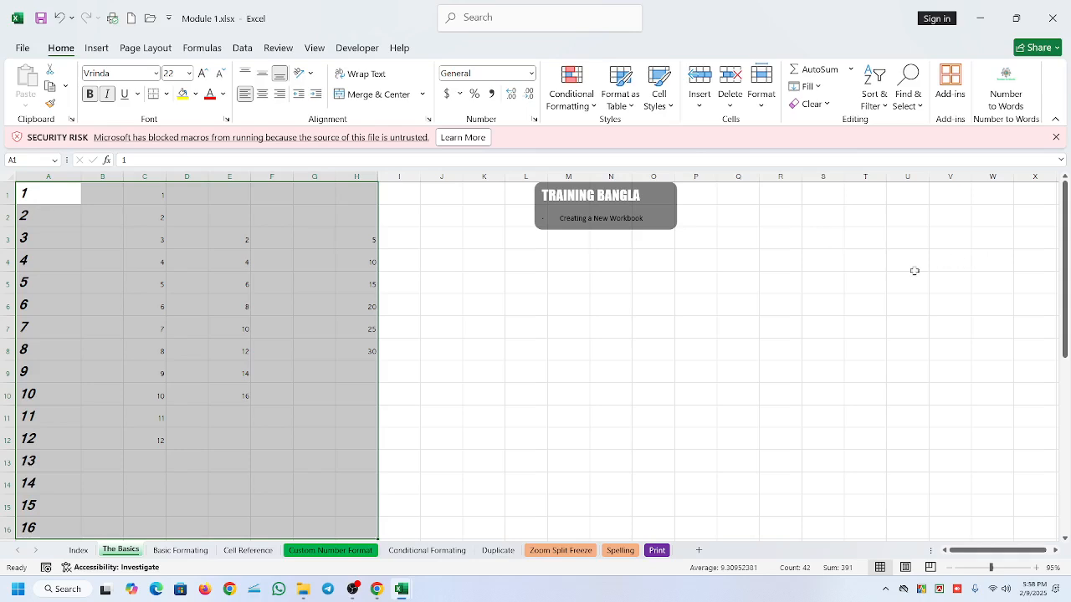
{"action": "type", "text": "jg"}
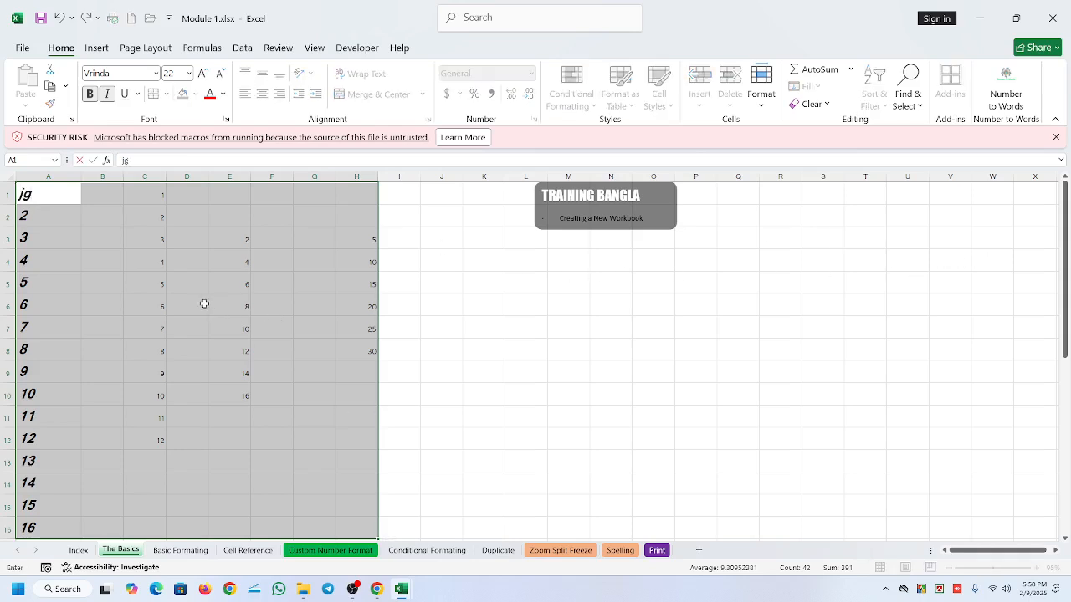
{"action": "type", "text": "grfjjkl;;"}
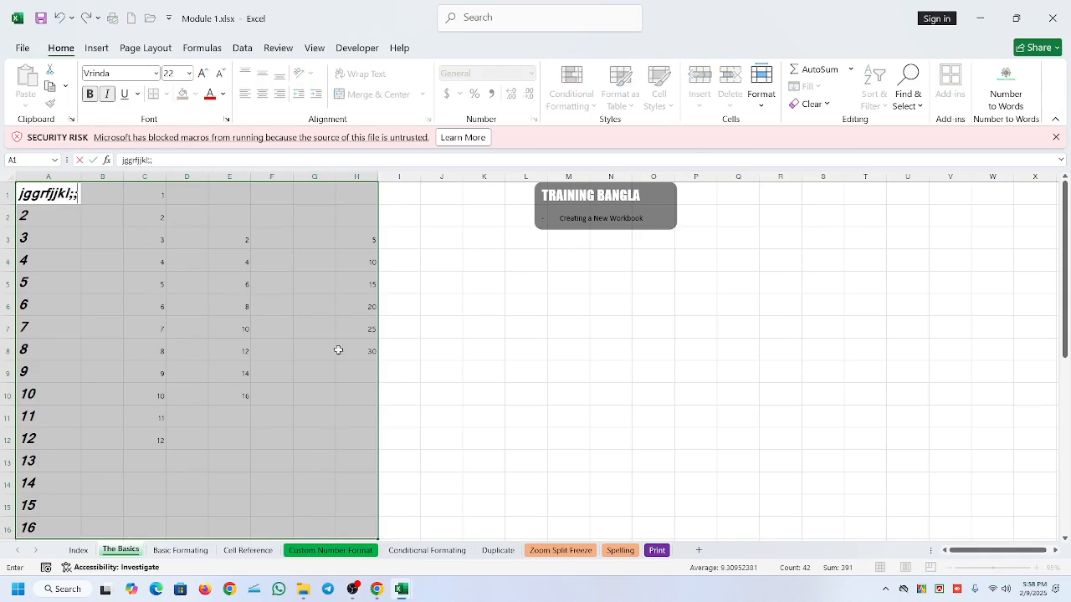
{"action": "type", "text": "tt"}
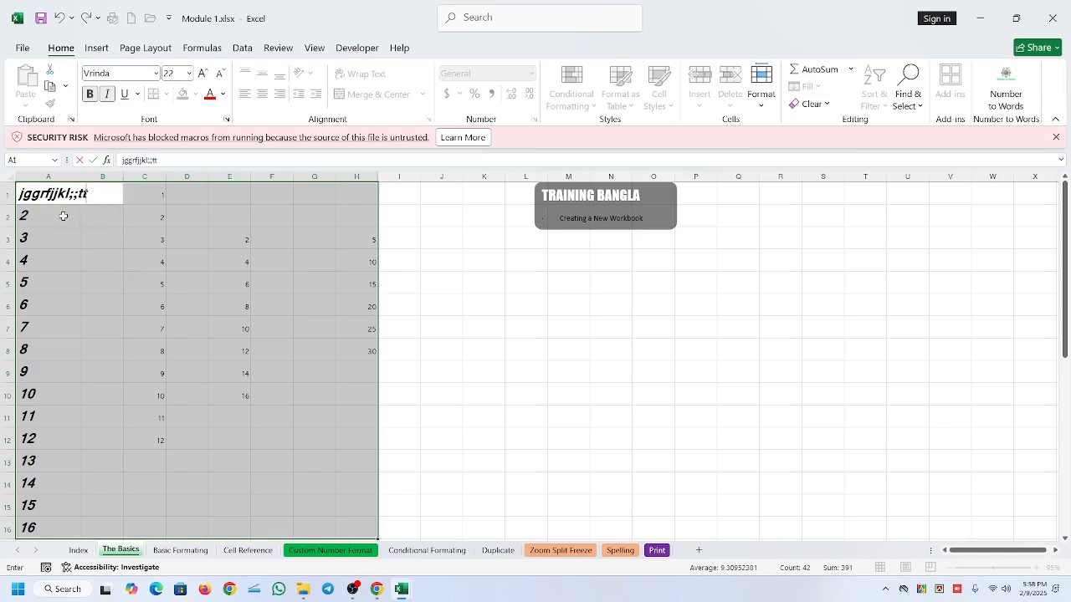
{"action": "type", "text": "hhh"}
{"action": "left_click_drag", "start_coordinate": [153, 239], "coordinate": [364, 418]}
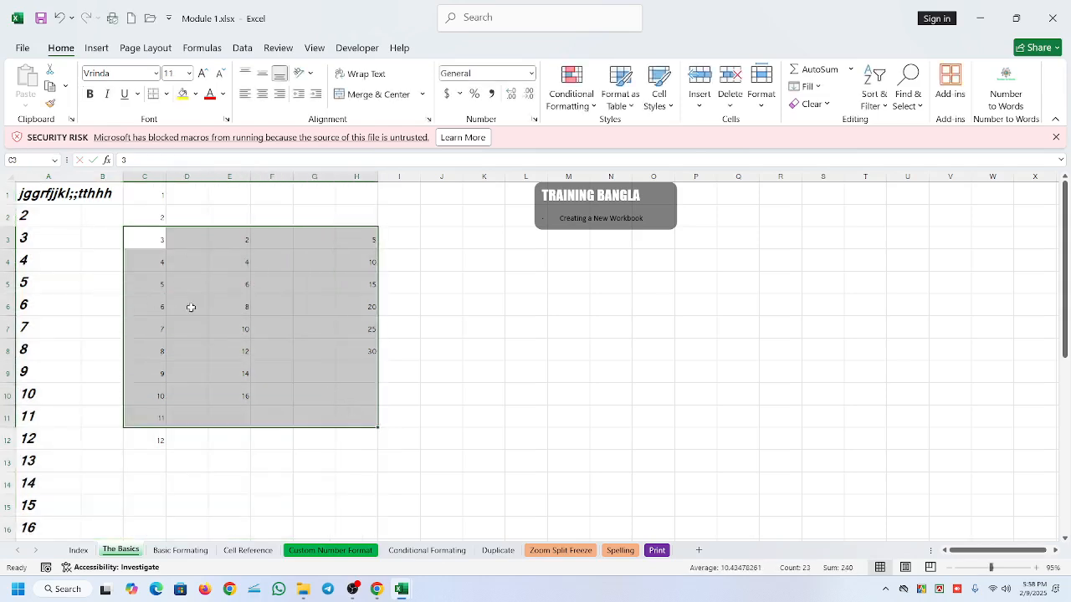
- Select the data from A1 across to column J, exclude cell E6, and enter "hgfj" in A1
{"action": "left_click_drag", "start_coordinate": [35, 195], "coordinate": [411, 530]}
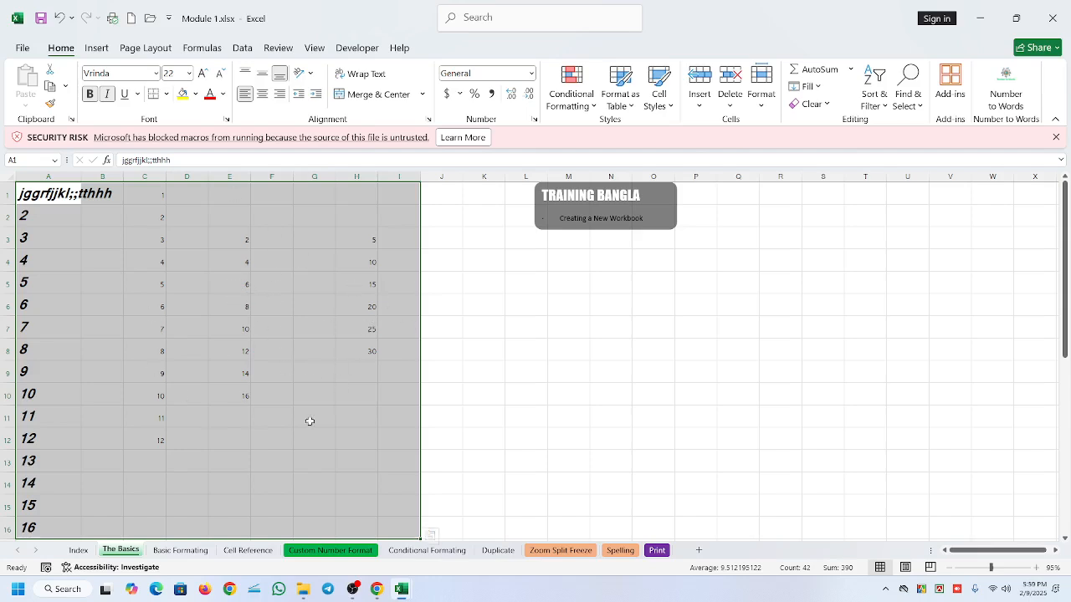
{"action": "left_click", "coordinate": [242, 286]}
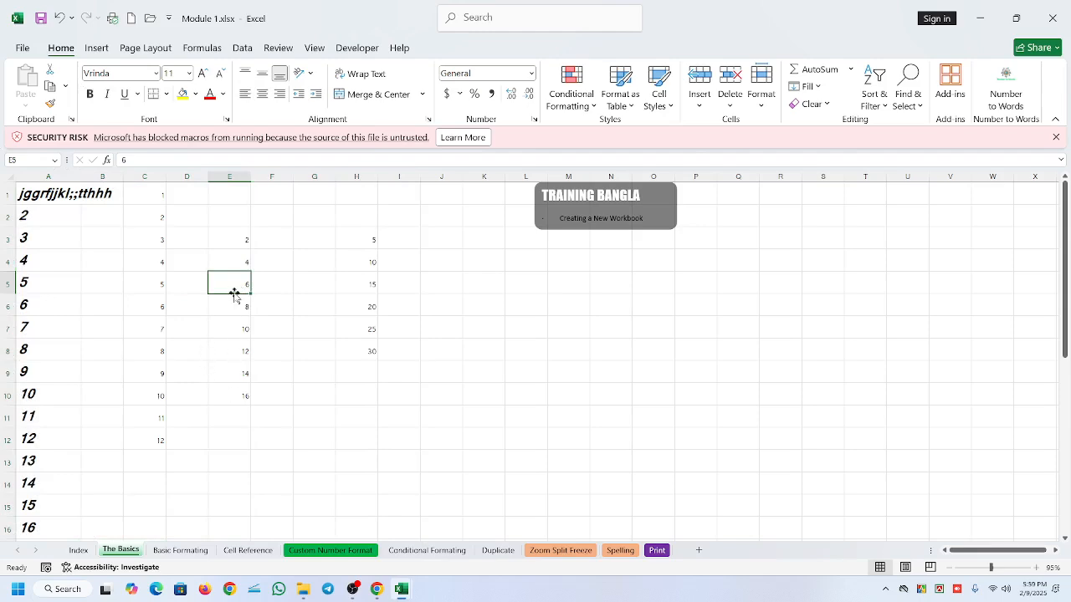
{"action": "left_click_drag", "start_coordinate": [82, 193], "coordinate": [462, 515]}
{"action": "scroll", "coordinate": [246, 320], "scroll_direction": "up", "scroll_amount": 1}
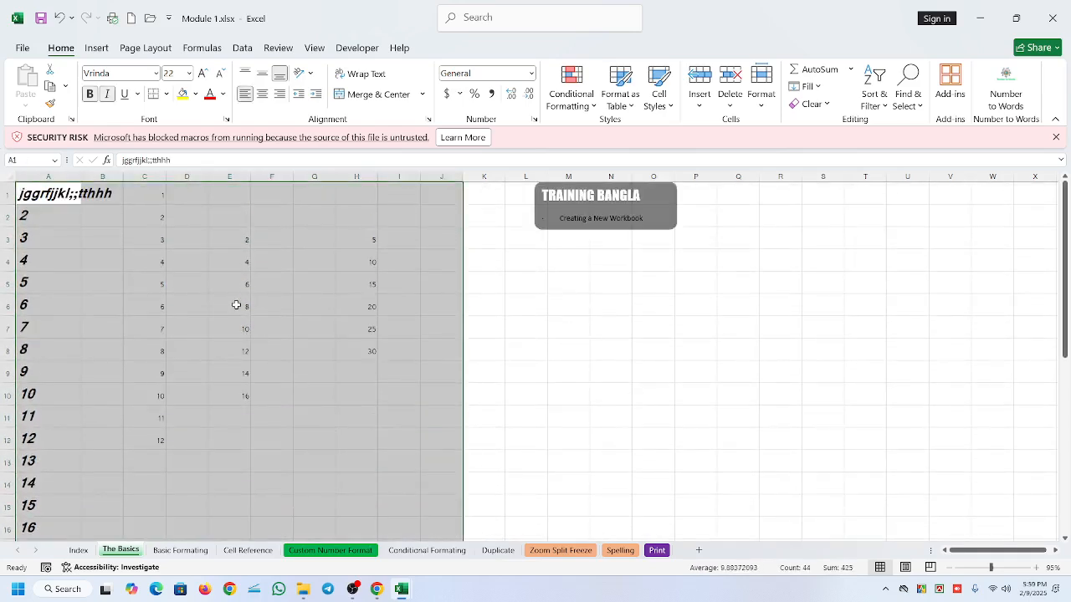
{"action": "left_click", "coordinate": [236, 305], "text": "ctrl"}
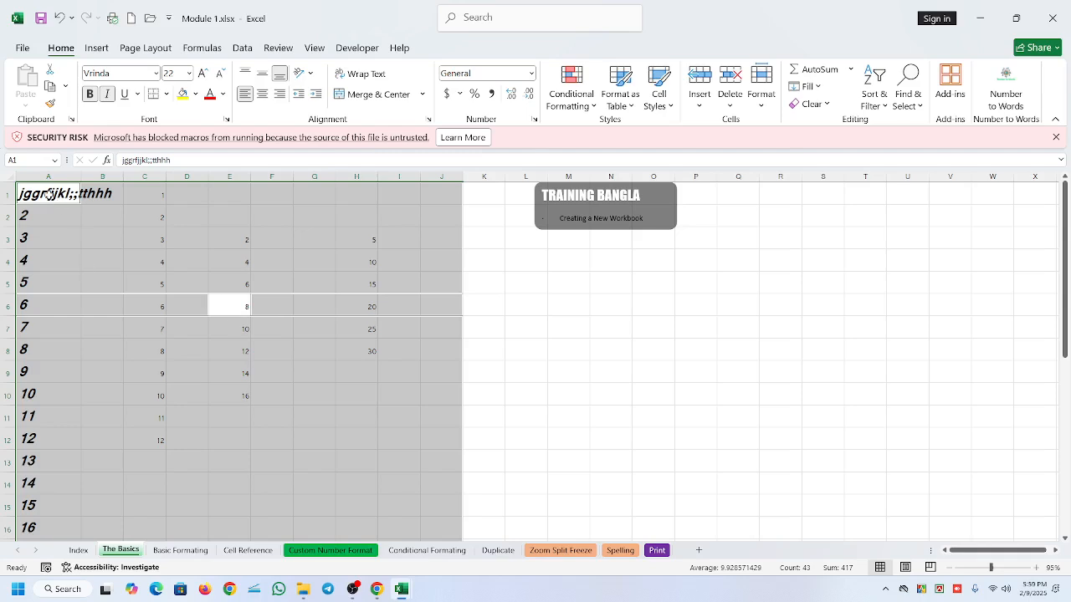
{"action": "type", "text": "hgfj"}
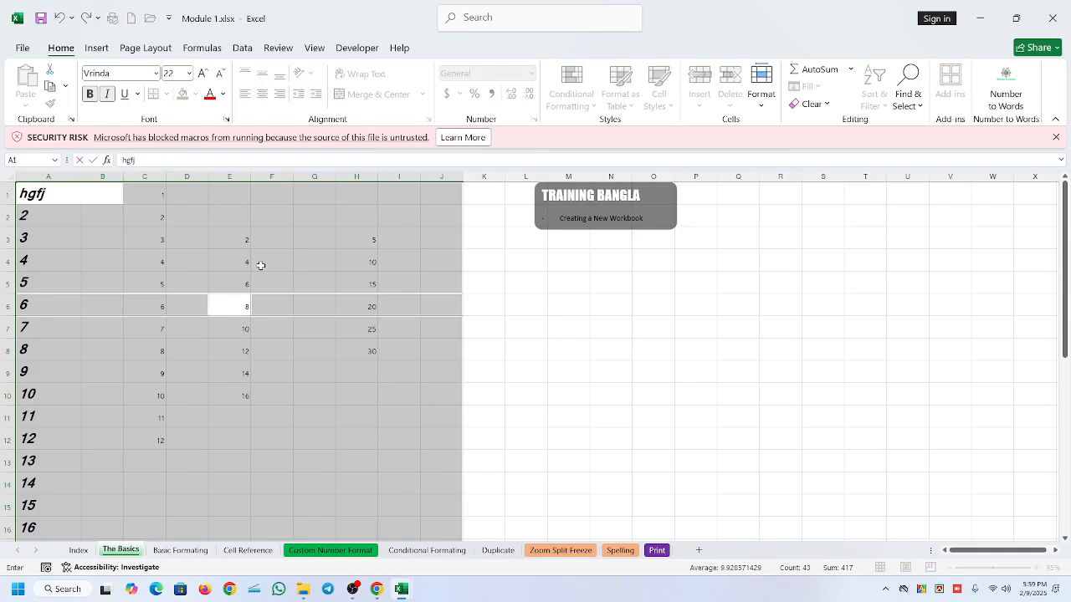
{"action": "left_click_drag", "start_coordinate": [277, 303], "coordinate": [357, 389]}
{"action": "left_click_drag", "start_coordinate": [44, 195], "coordinate": [430, 522]}
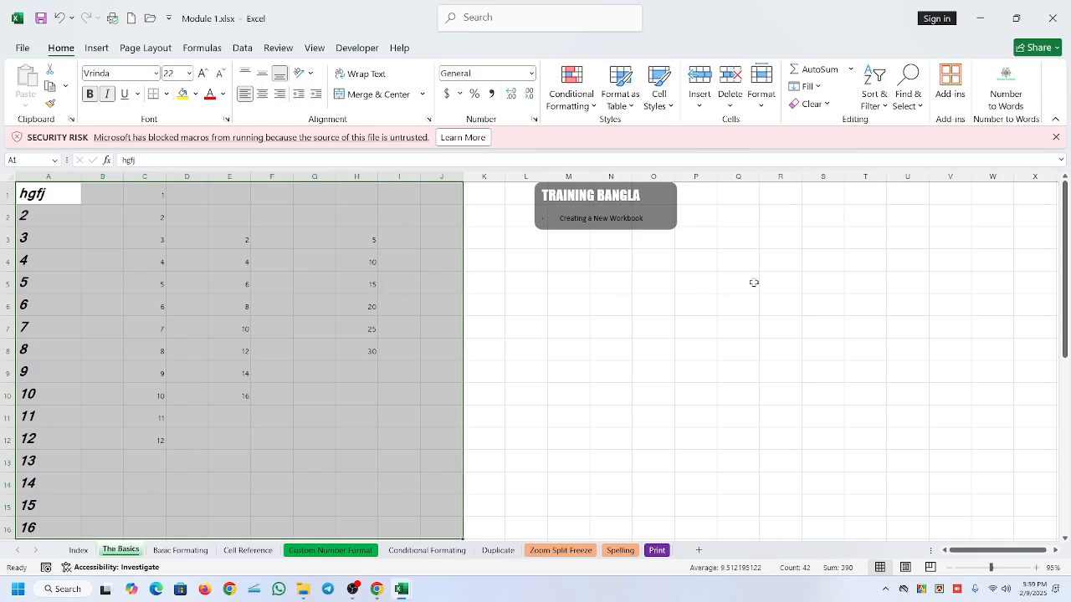
{"action": "key", "text": "Down"}
{"action": "key", "text": "Down"}
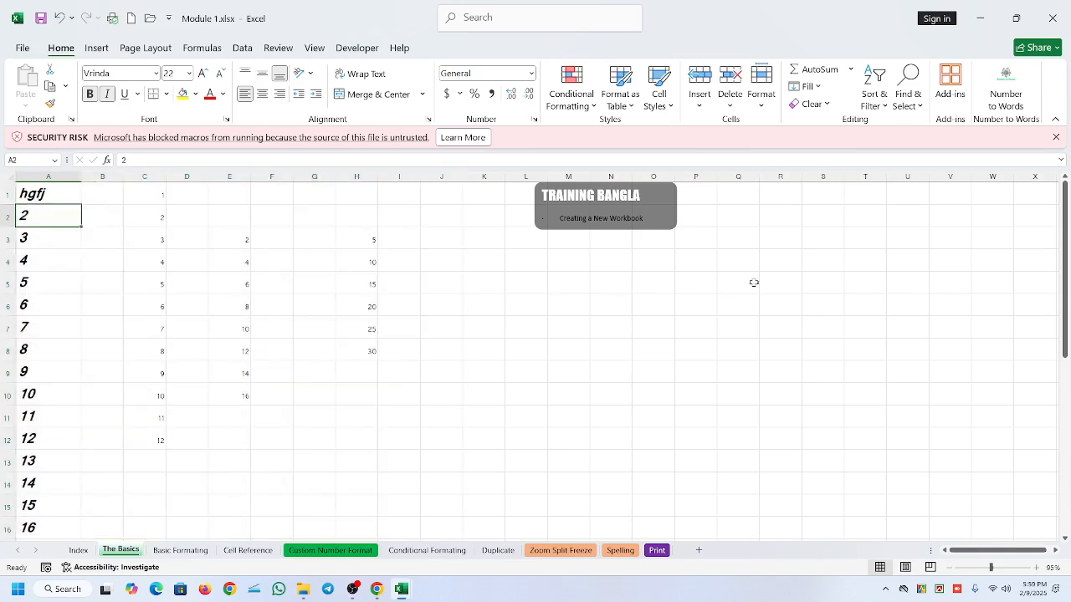
{"action": "key", "text": "Down"}
{"action": "key", "text": "Down"}
{"action": "key", "text": "Up"}
{"action": "key", "text": "Up"}
{"action": "key", "text": "Up"}
{"action": "key", "text": "Up"}
{"action": "key", "text": "Right"}
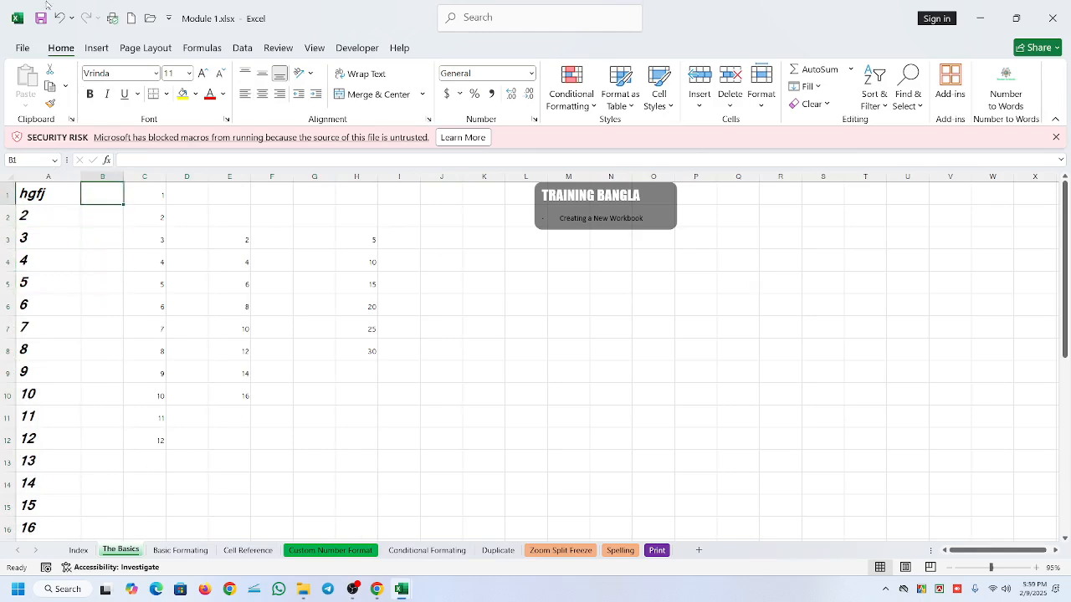
{"action": "left_click", "coordinate": [352, 588]}
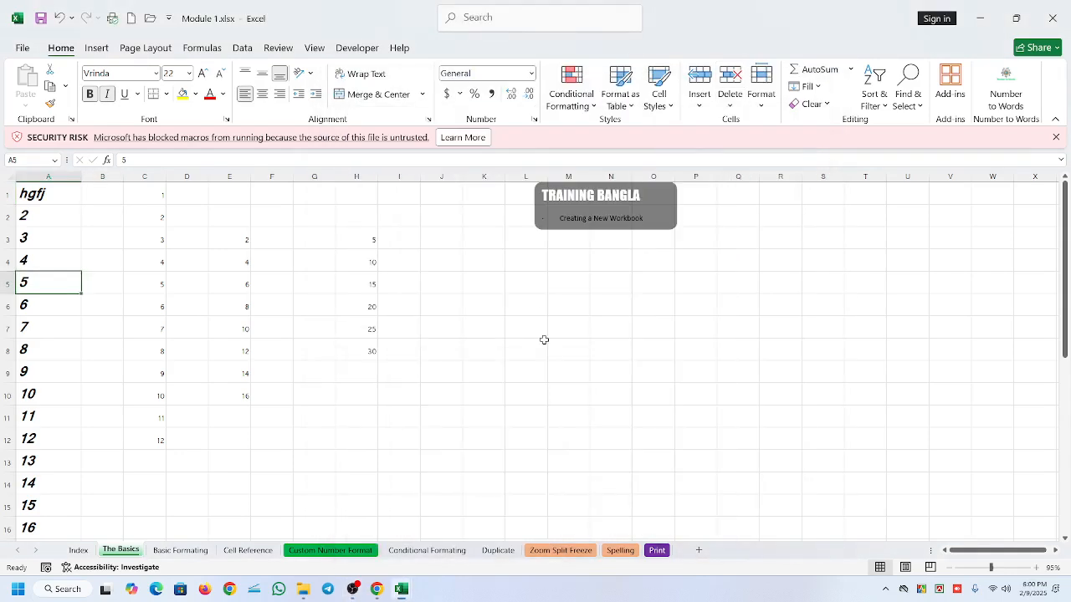
- Select the block A1:M16 and clear only its active cell A1
{"action": "left_click_drag", "start_coordinate": [47, 195], "coordinate": [548, 527]}
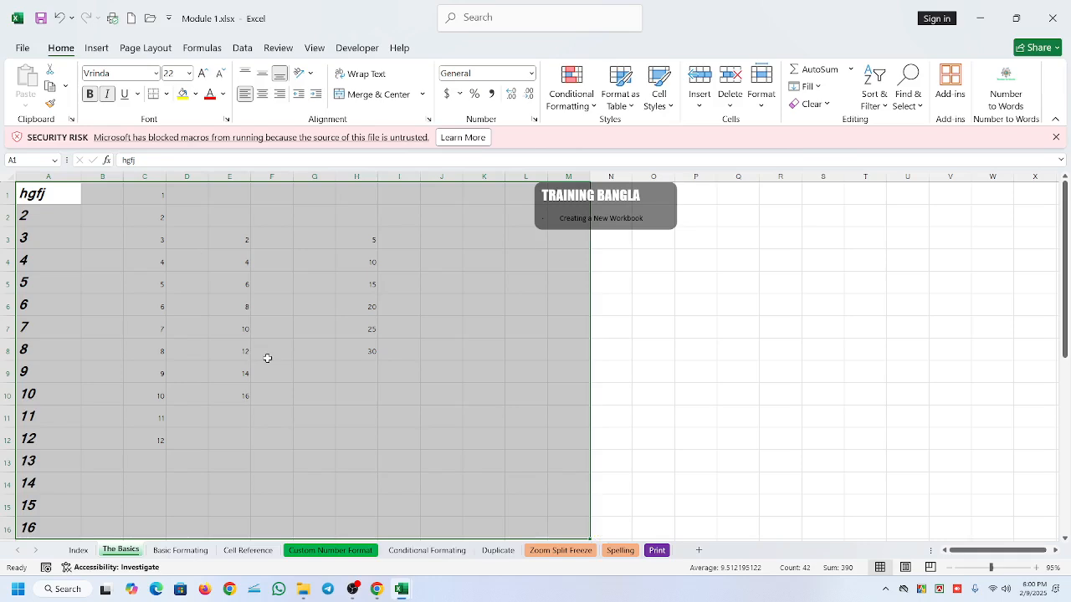
{"action": "key", "text": "BackSpace"}
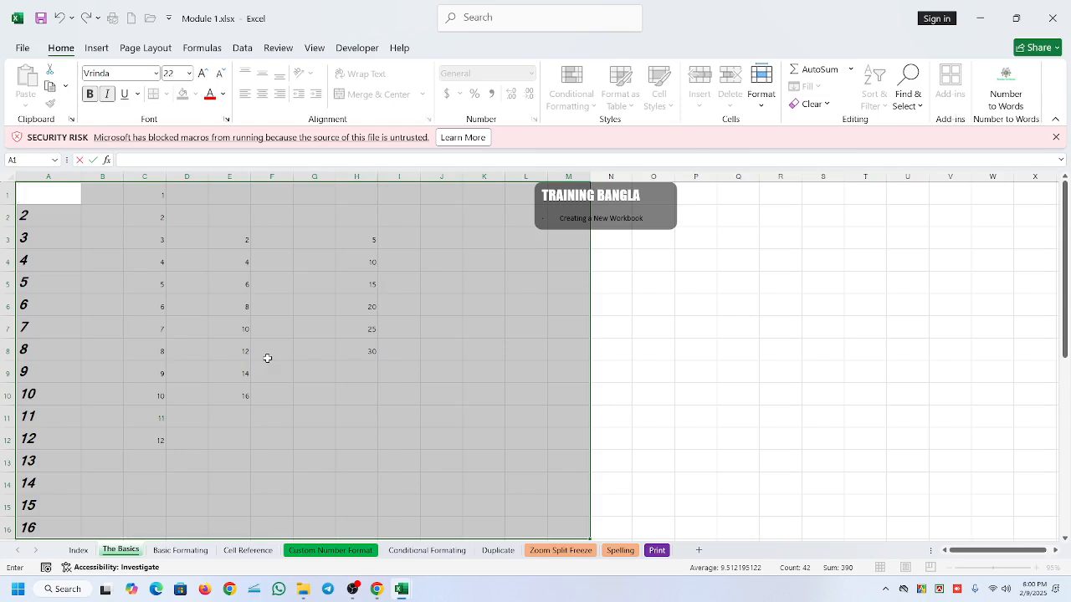
{"action": "left_click", "coordinate": [729, 390]}
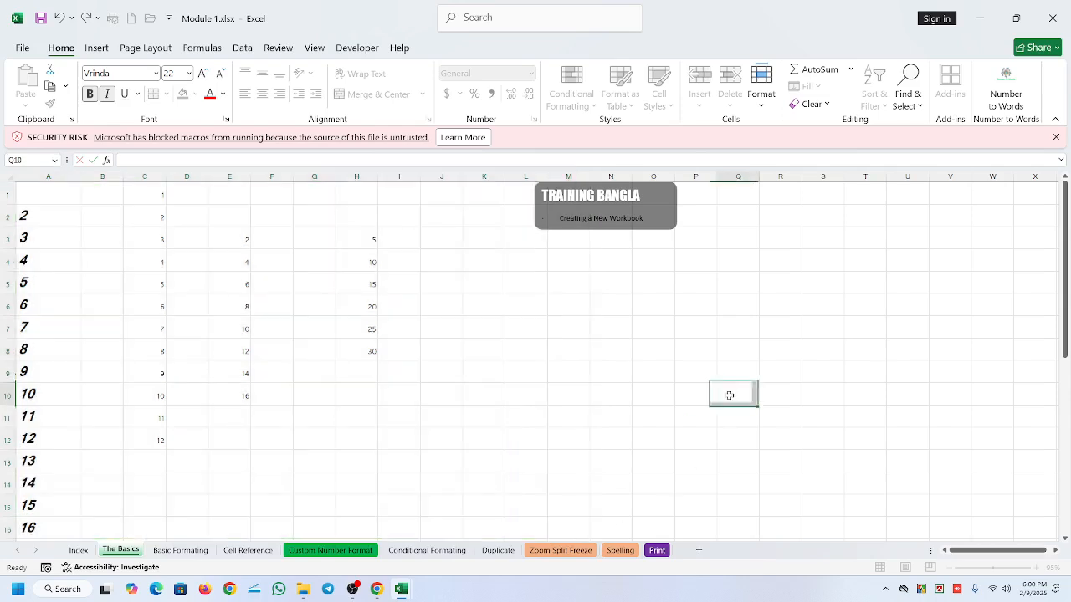
- Select the block A1:K18 and delete the contents of all its cells
{"action": "left_click", "coordinate": [55, 196]}
{"action": "left_click_drag", "start_coordinate": [54, 197], "coordinate": [505, 516]}
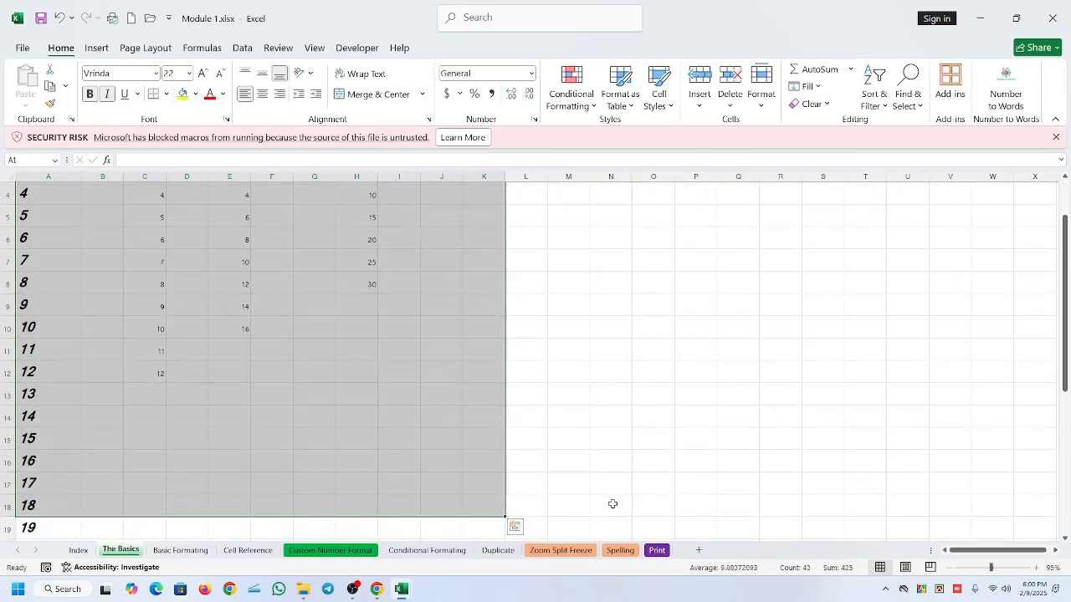
{"action": "scroll", "coordinate": [612, 504], "scroll_direction": "up", "scroll_amount": 1}
{"action": "key", "text": "Delete"}
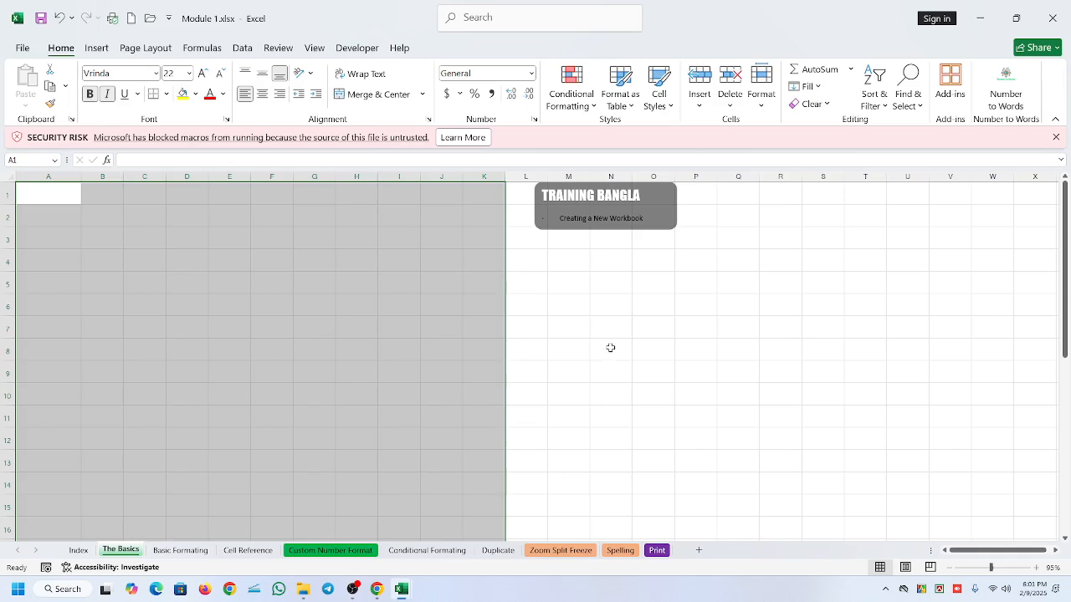
- Delete the remaining numbers in column A from row 19 down
{"action": "left_click", "coordinate": [330, 283]}
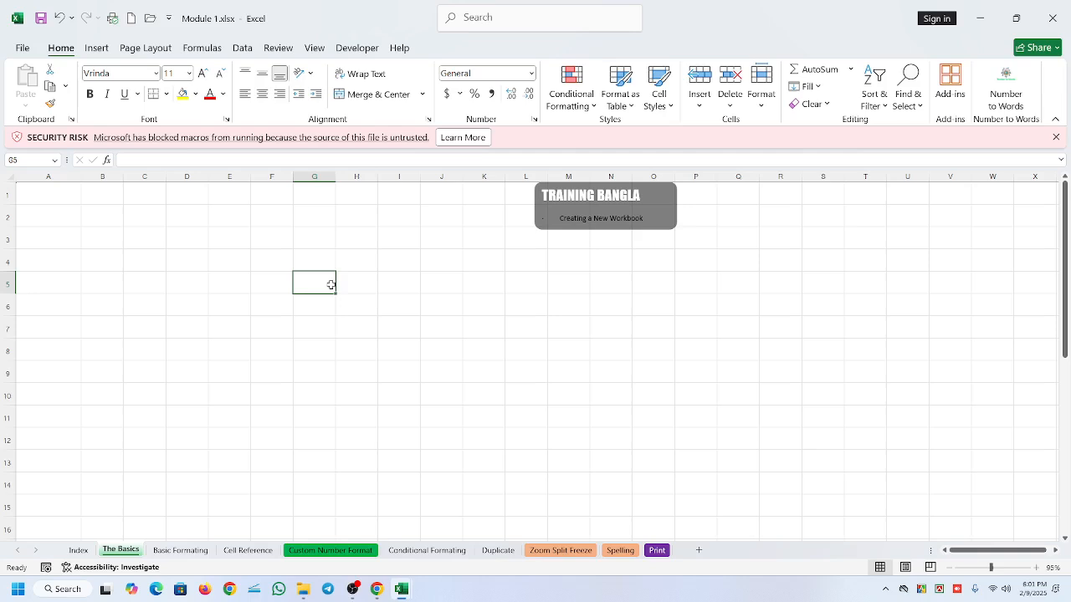
{"action": "left_click", "coordinate": [73, 192]}
{"action": "scroll", "coordinate": [172, 259], "scroll_direction": "down", "scroll_amount": 5}
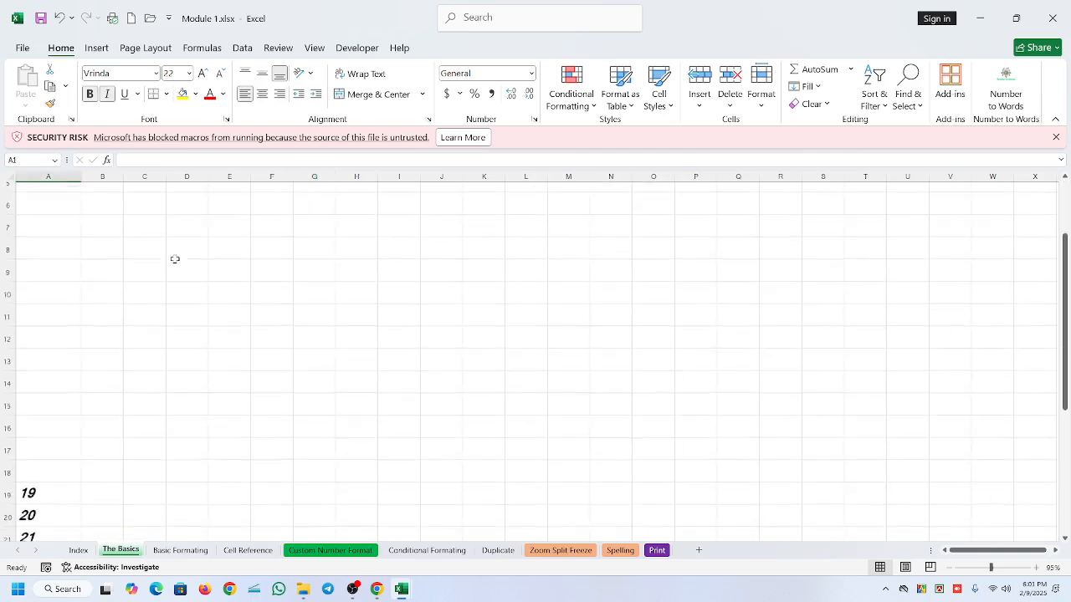
{"action": "left_click_drag", "start_coordinate": [42, 242], "coordinate": [55, 510]}
{"action": "key", "text": "Delete"}
{"action": "left_click", "coordinate": [271, 371]}
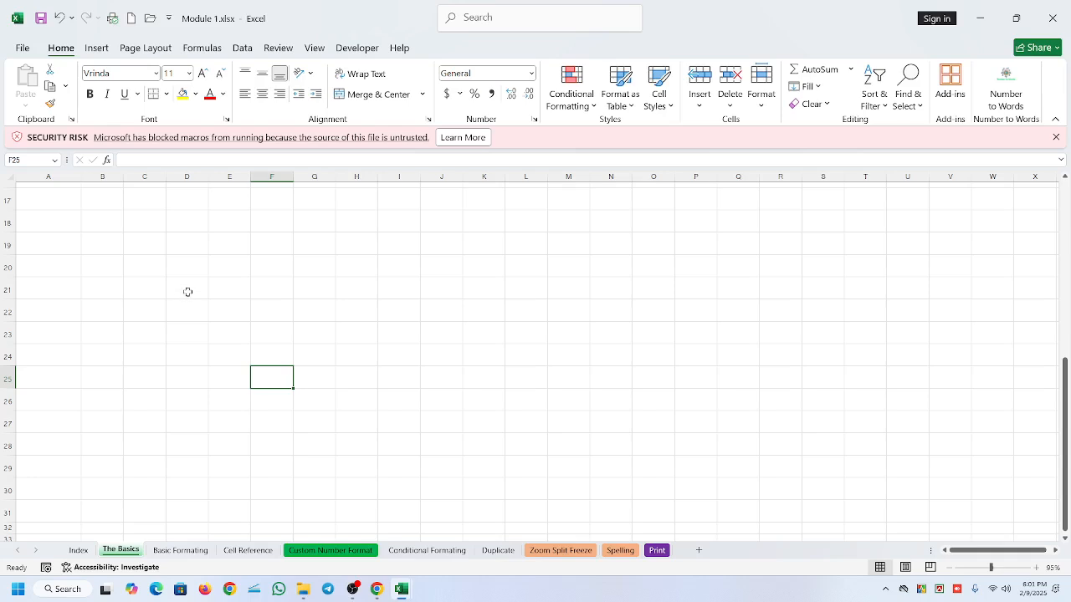
- Enter the numbers 4, 8, 6, 2, 7 and 6 in cells A1 to A6
{"action": "scroll", "coordinate": [187, 292], "scroll_direction": "up", "scroll_amount": 5}
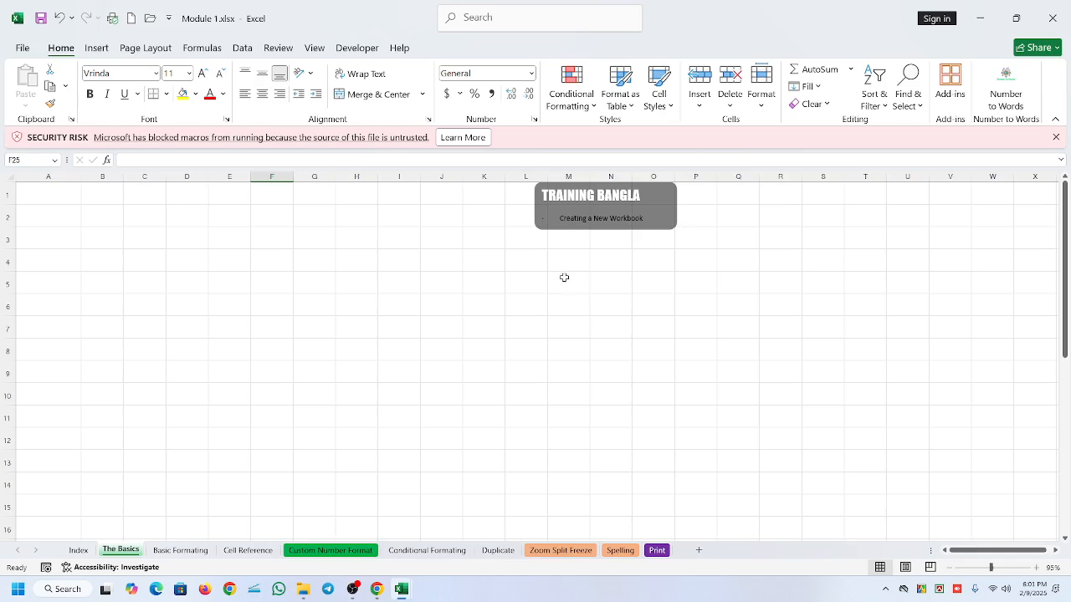
{"action": "left_click", "coordinate": [45, 194]}
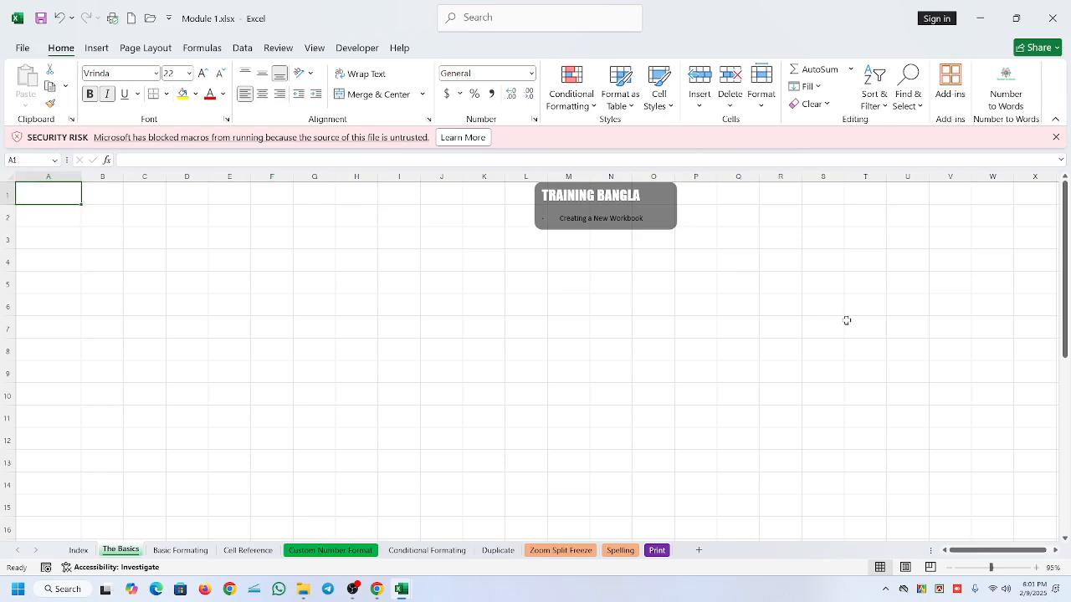
{"action": "type", "text": "4"}
{"action": "key", "text": "Return"}
{"action": "type", "text": "8"}
{"action": "key", "text": "Return"}
{"action": "type", "text": "6"}
{"action": "key", "text": "Return"}
{"action": "type", "text": "2"}
{"action": "key", "text": "Return"}
{"action": "type", "text": "7"}
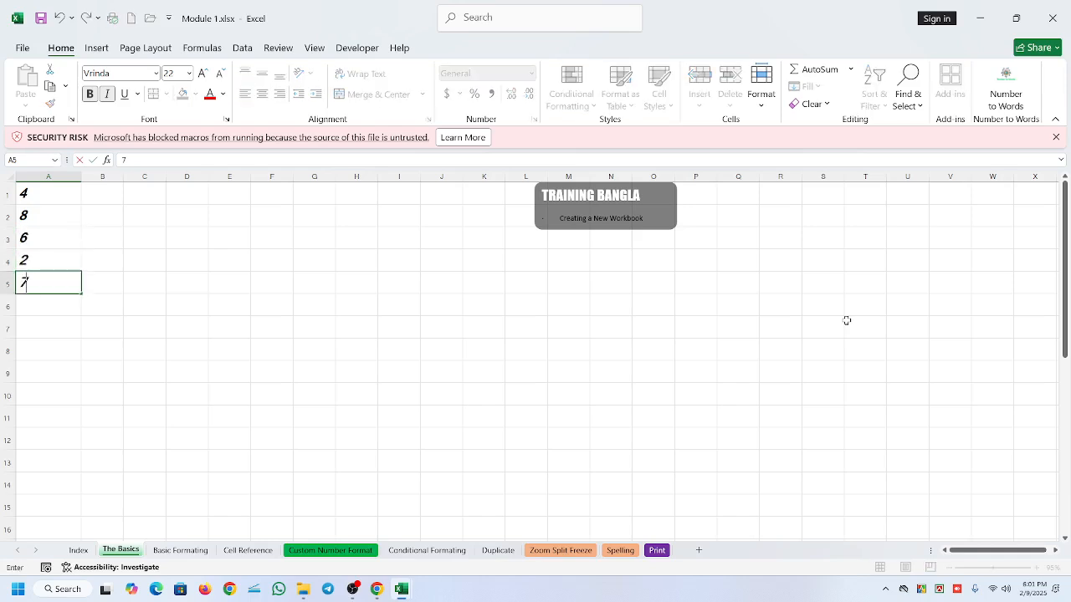
{"action": "key", "text": "Return"}
{"action": "type", "text": "6"}
{"action": "key", "text": "Return"}
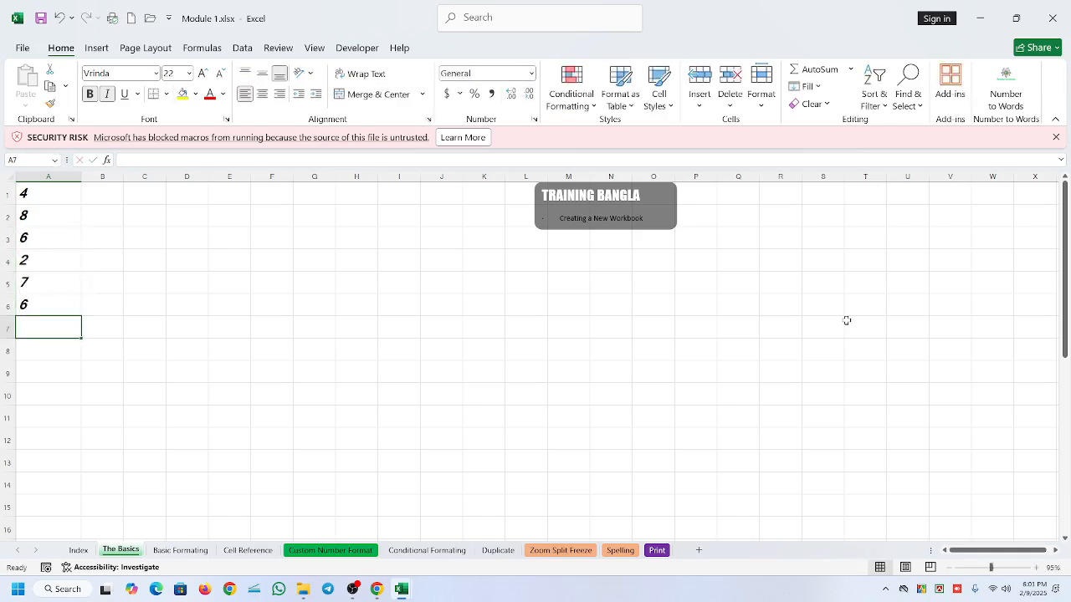
- Enter the numbers 1, 7, 6, 4, 5 and 36 in cells B1 to B6
{"action": "left_click", "coordinate": [100, 193]}
{"action": "left_click_drag", "start_coordinate": [57, 193], "coordinate": [59, 306]}
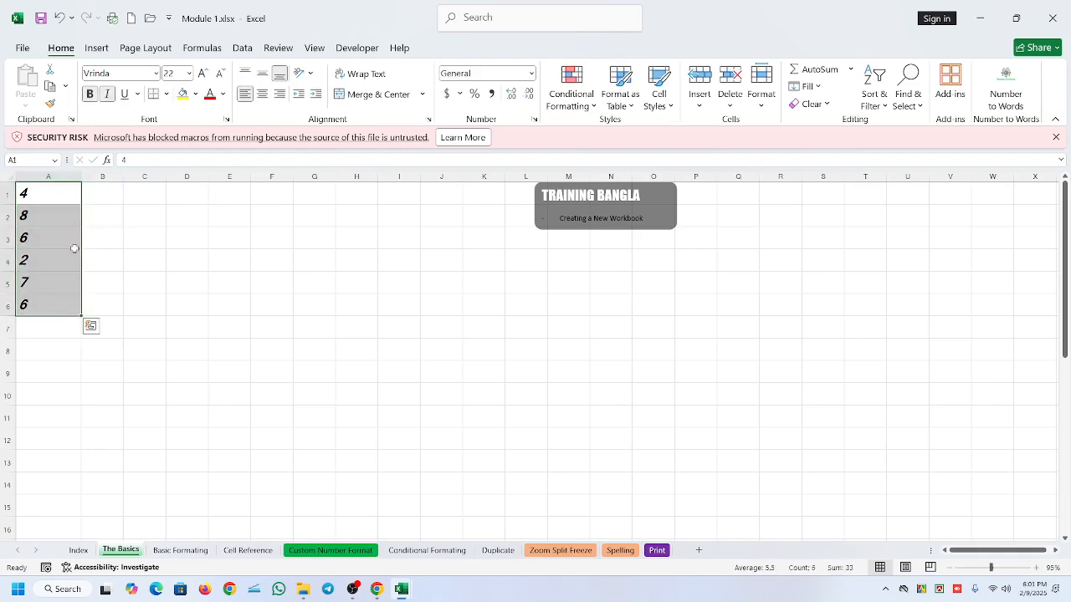
{"action": "left_click", "coordinate": [120, 200]}
{"action": "type", "text": "1"}
{"action": "key", "text": "Return"}
{"action": "type", "text": "7"}
{"action": "key", "text": "Return"}
{"action": "type", "text": "6"}
{"action": "key", "text": "Return"}
{"action": "type", "text": "4"}
{"action": "key", "text": "Return"}
{"action": "type", "text": "5"}
{"action": "key", "text": "Return"}
{"action": "type", "text": "36"}
{"action": "key", "text": "Return"}
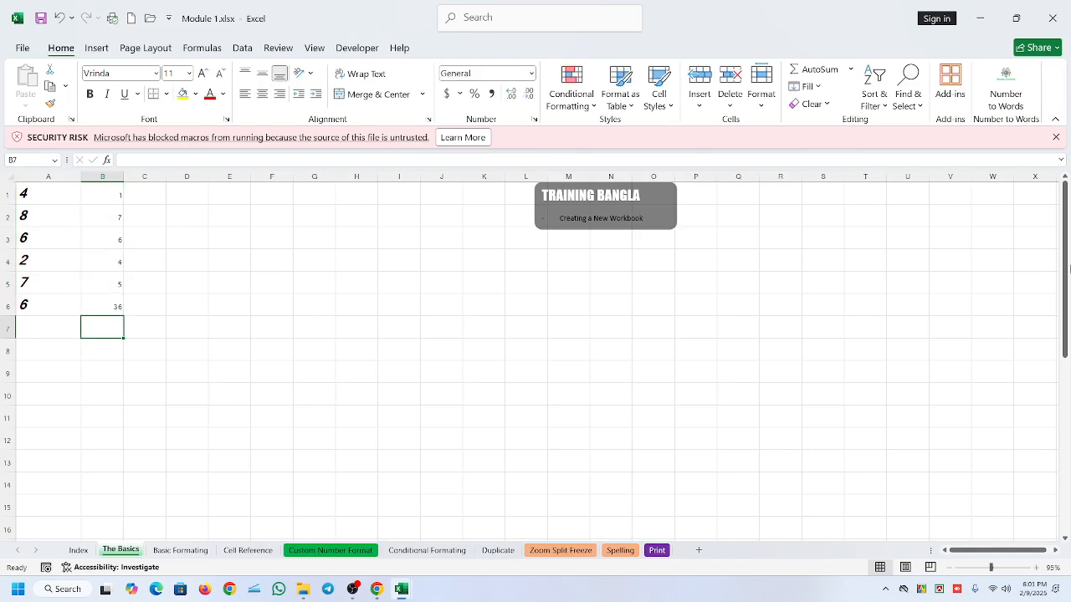
- Add the first-row numbers in C1 with the typed constants formula =4+1
{"action": "left_click", "coordinate": [39, 195]}
{"action": "left_click", "coordinate": [112, 194]}
{"action": "left_click", "coordinate": [25, 194]}
{"action": "left_click", "coordinate": [106, 194]}
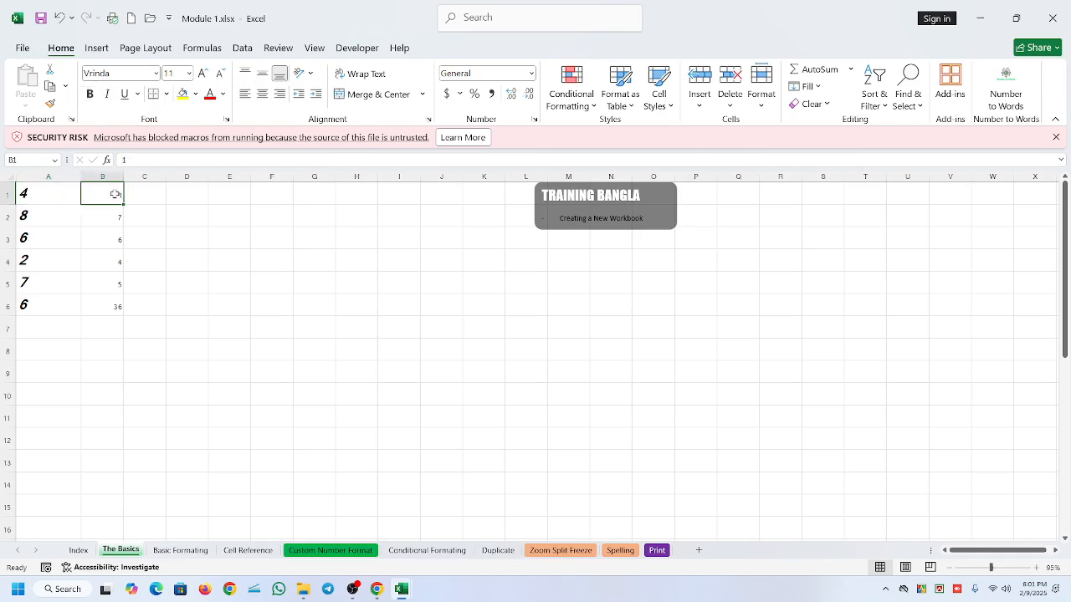
{"action": "left_click", "coordinate": [142, 196]}
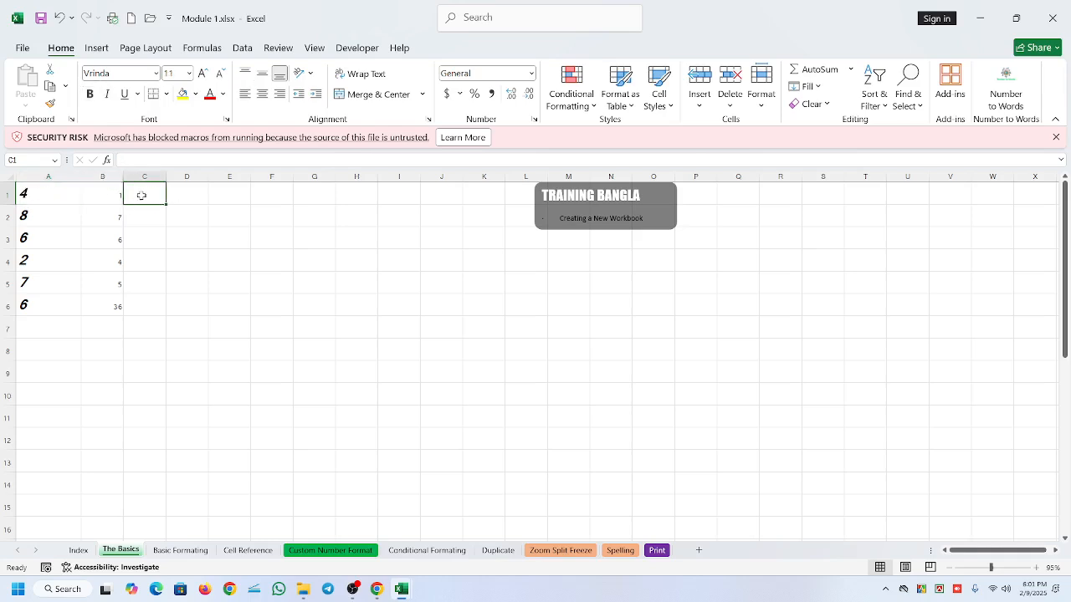
{"action": "type", "text": "=4+1"}
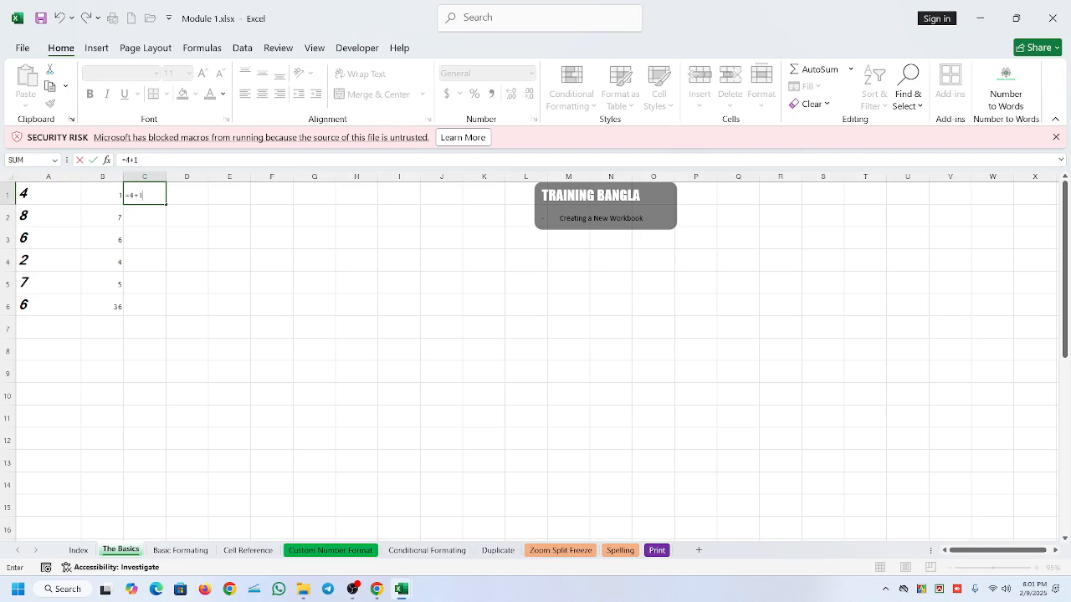
{"action": "key", "text": "Return"}
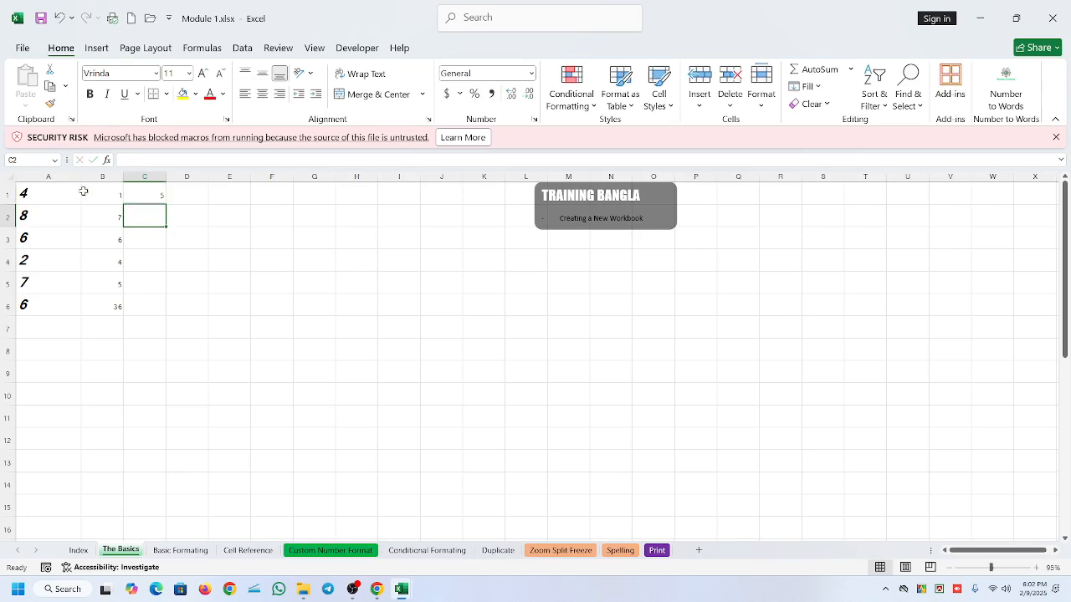
- Enlarge the sheet view to 237% and set cell A1 to 5
{"action": "left_click_drag", "start_coordinate": [992, 567], "coordinate": [1009, 567]}
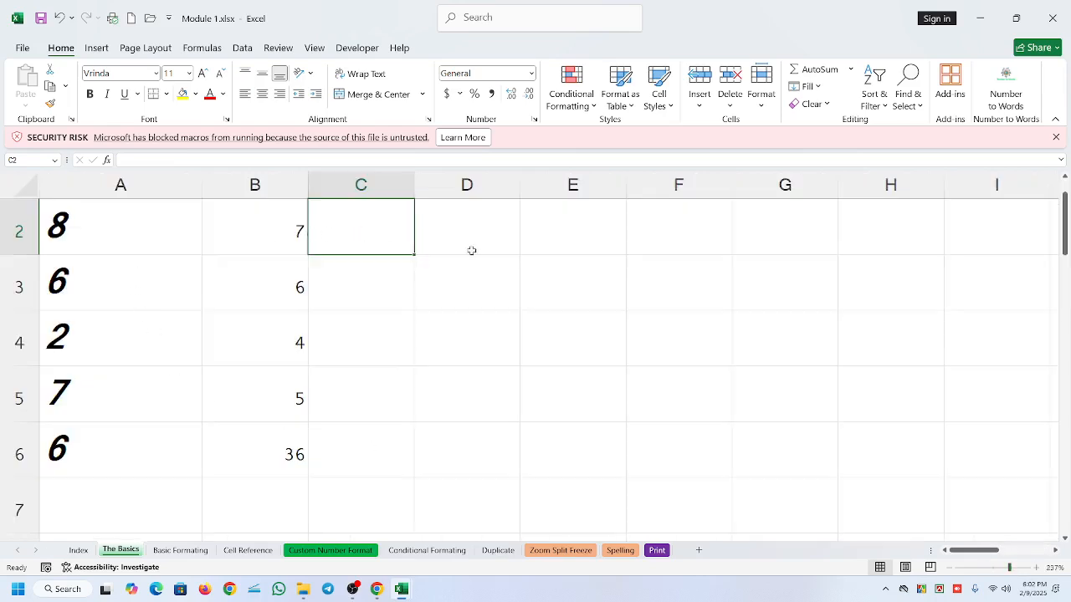
{"action": "scroll", "coordinate": [477, 255], "scroll_direction": "up", "scroll_amount": 1}
{"action": "left_click", "coordinate": [369, 227]}
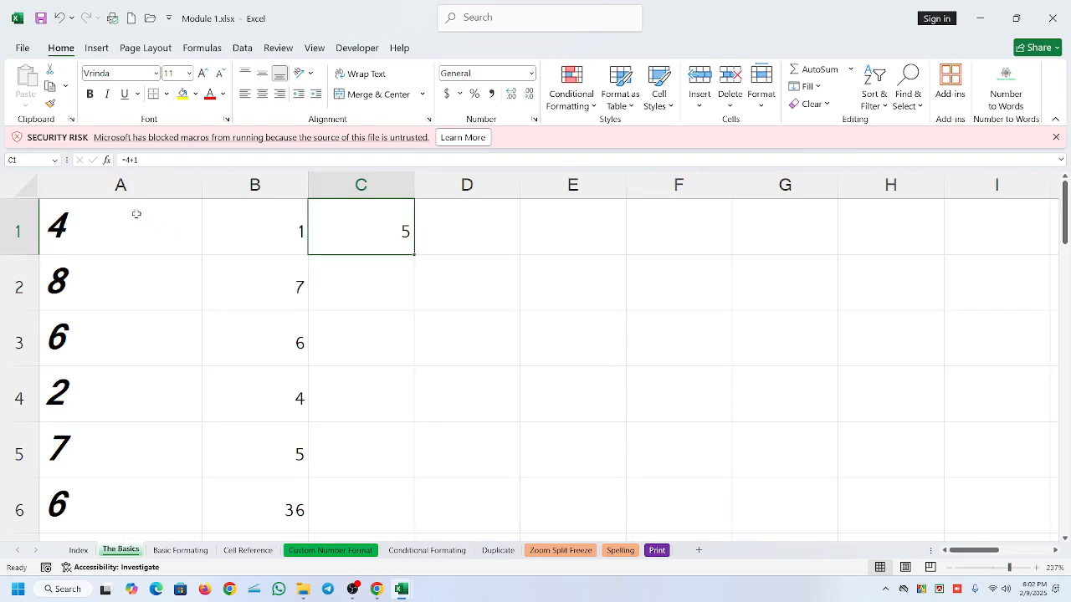
{"action": "left_click", "coordinate": [64, 233]}
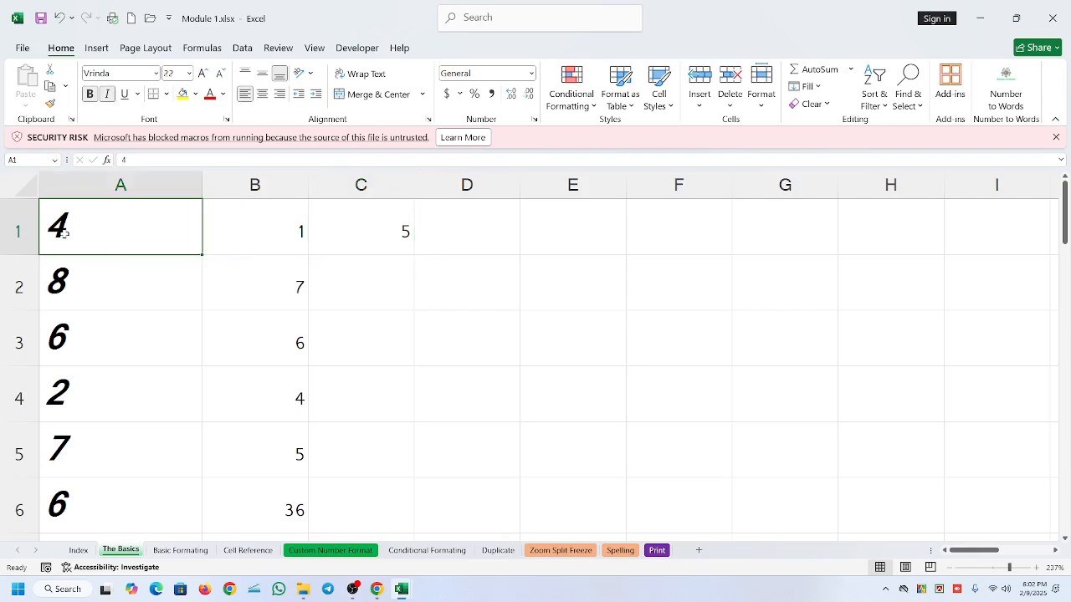
{"action": "type", "text": "5"}
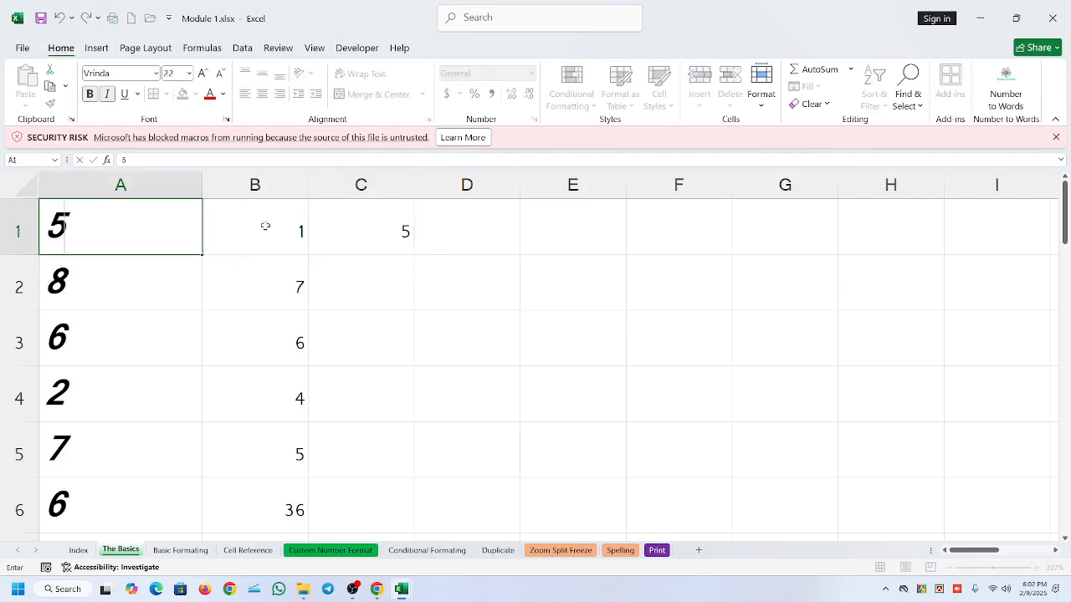
- Replace the formula in C1 with the cell-reference sum =A1+B1
{"action": "left_click", "coordinate": [357, 237]}
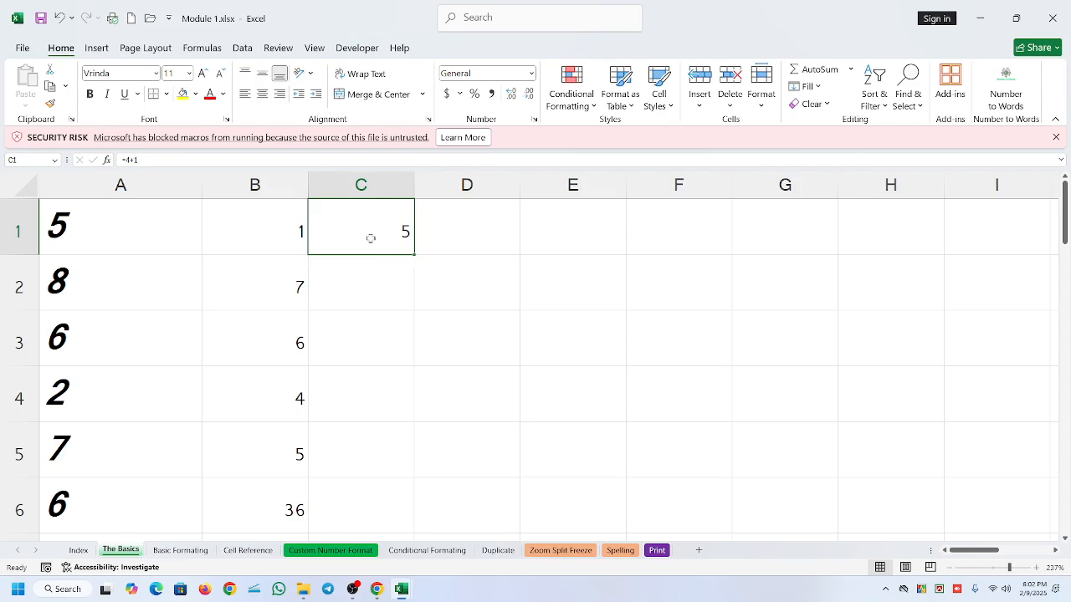
{"action": "type", "text": "="}
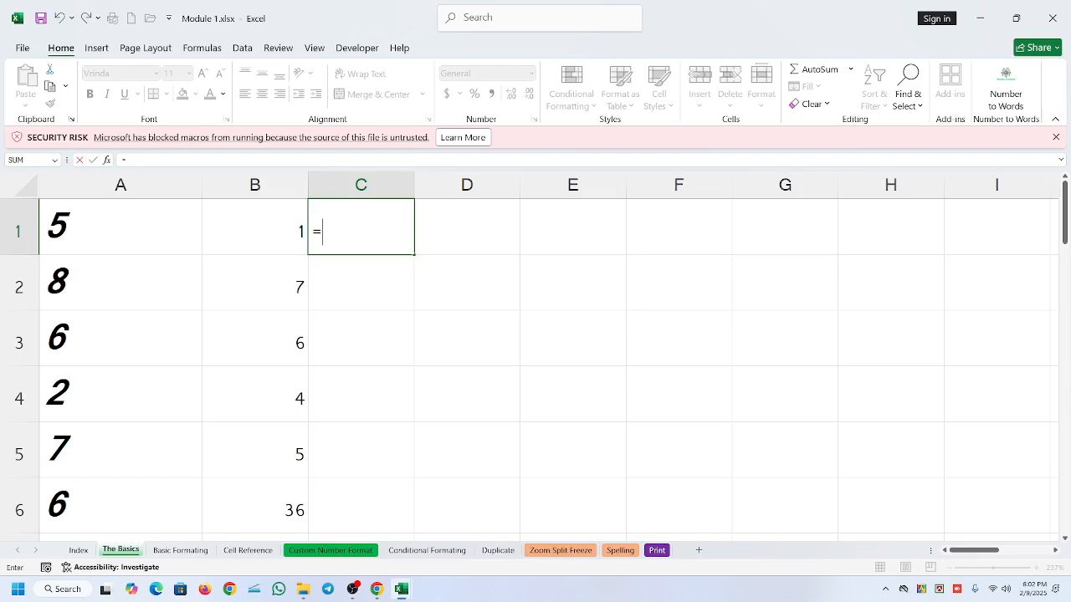
{"action": "left_click", "coordinate": [134, 227]}
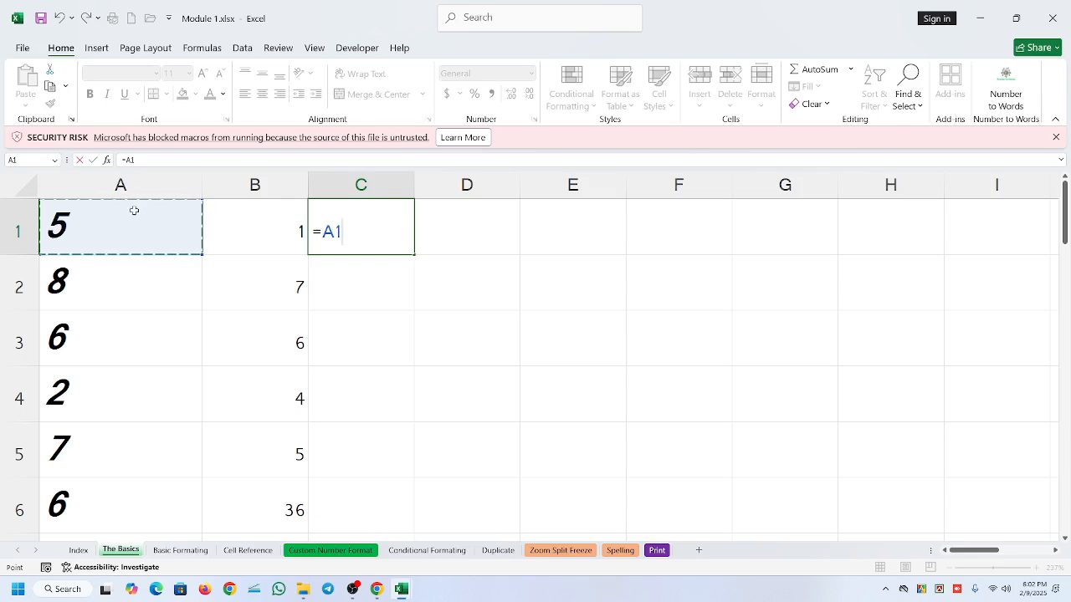
{"action": "type", "text": "+"}
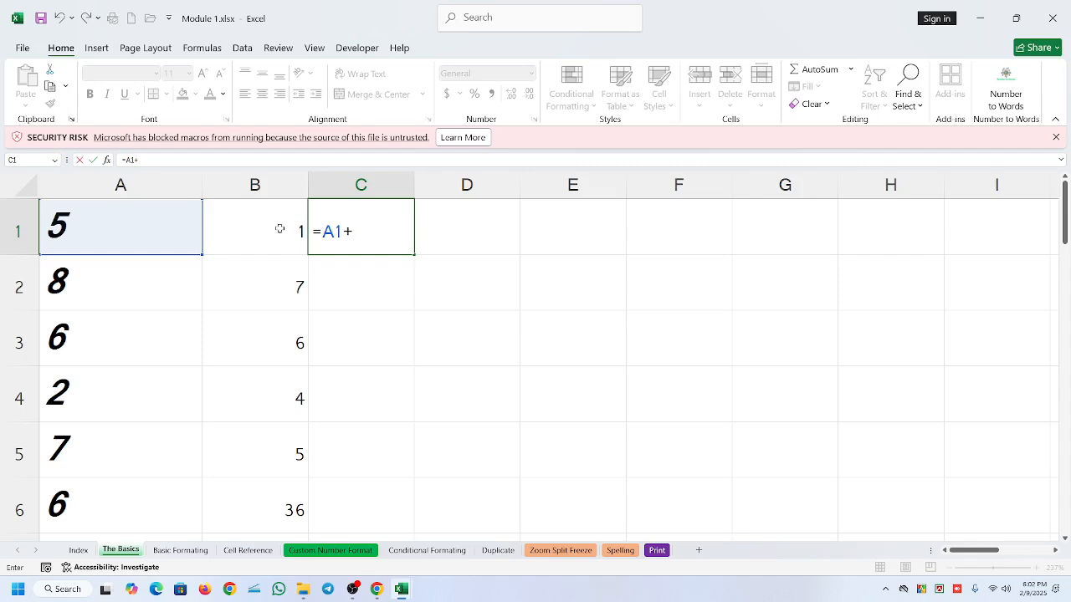
{"action": "type", "text": "b1"}
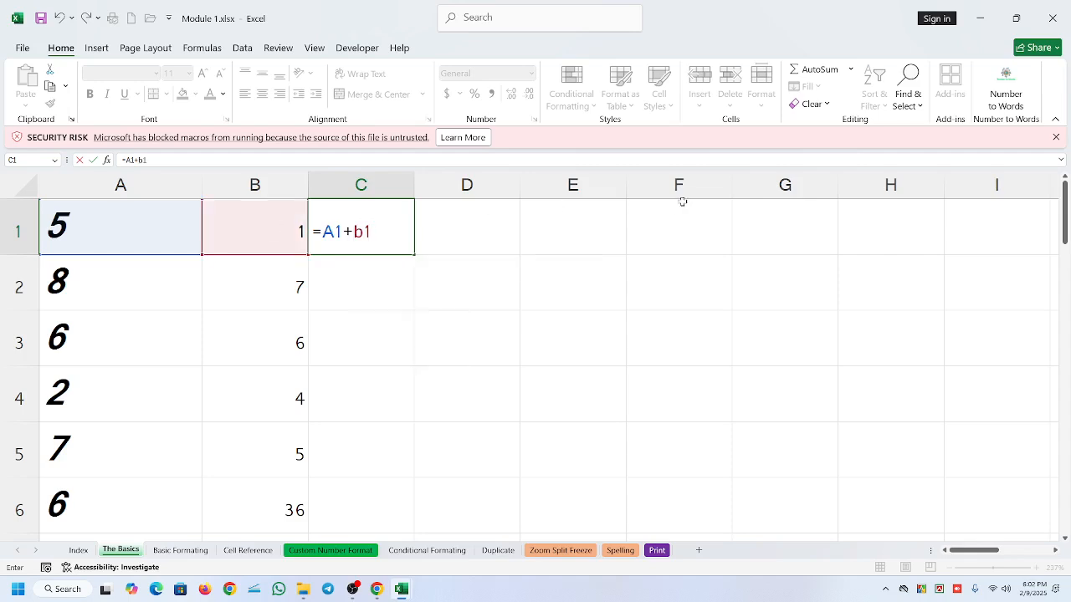
{"action": "key", "text": "Return"}
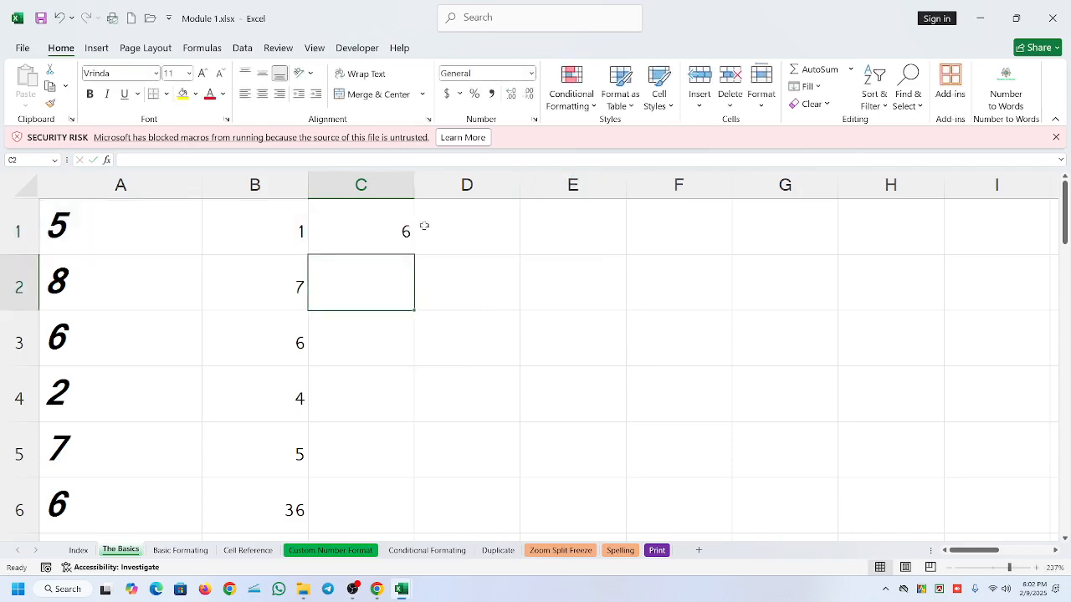
- Test the formula in C1 by setting B1 first to 4 and finally to 5
{"action": "left_click", "coordinate": [351, 241]}
{"action": "left_click", "coordinate": [232, 227]}
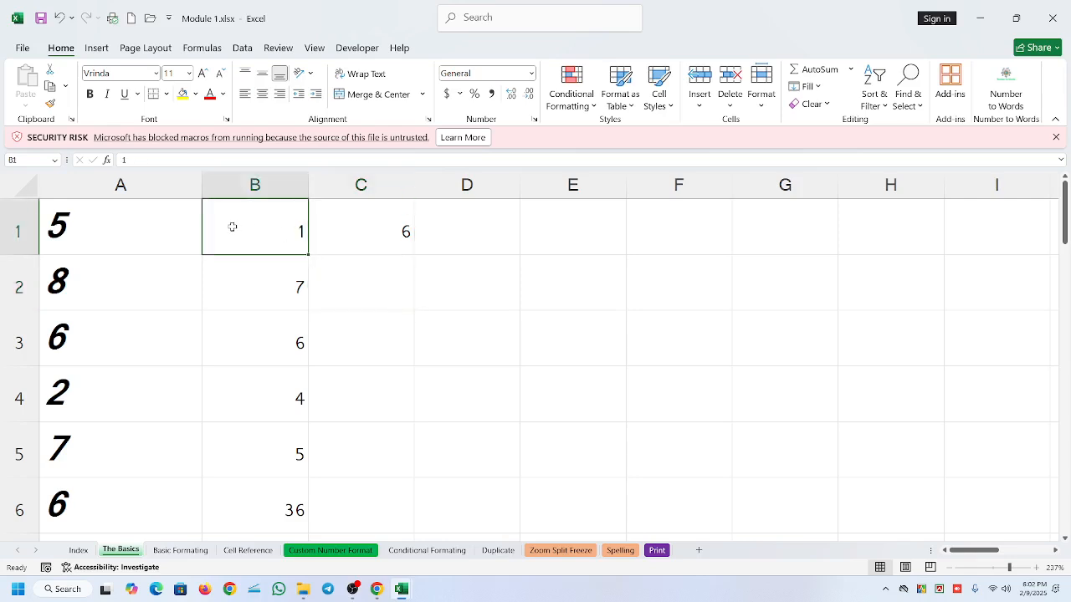
{"action": "type", "text": "4"}
{"action": "key", "text": "Return"}
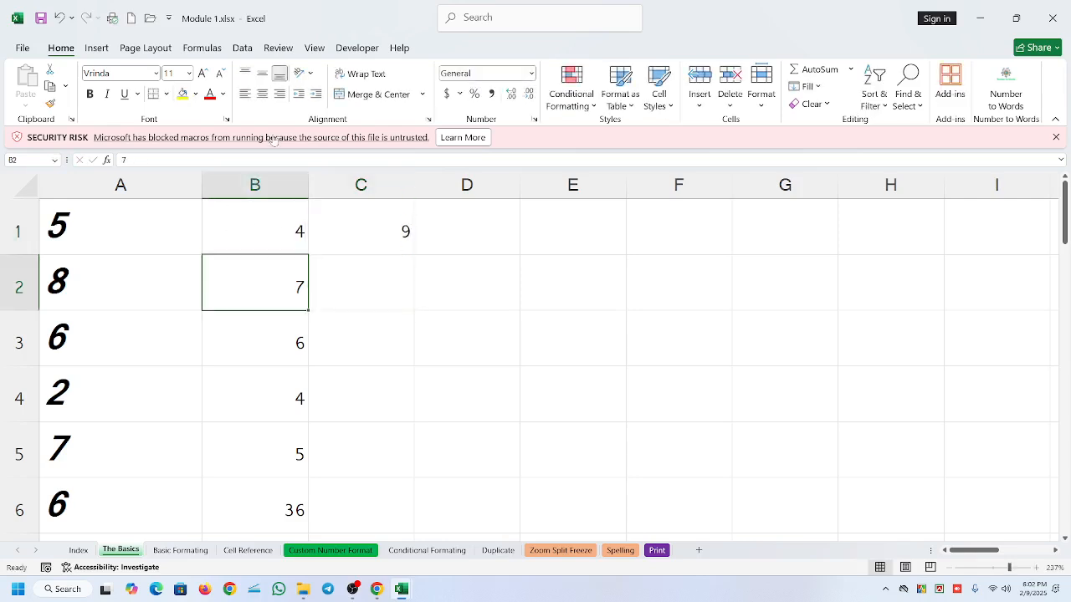
{"action": "left_click", "coordinate": [366, 235]}
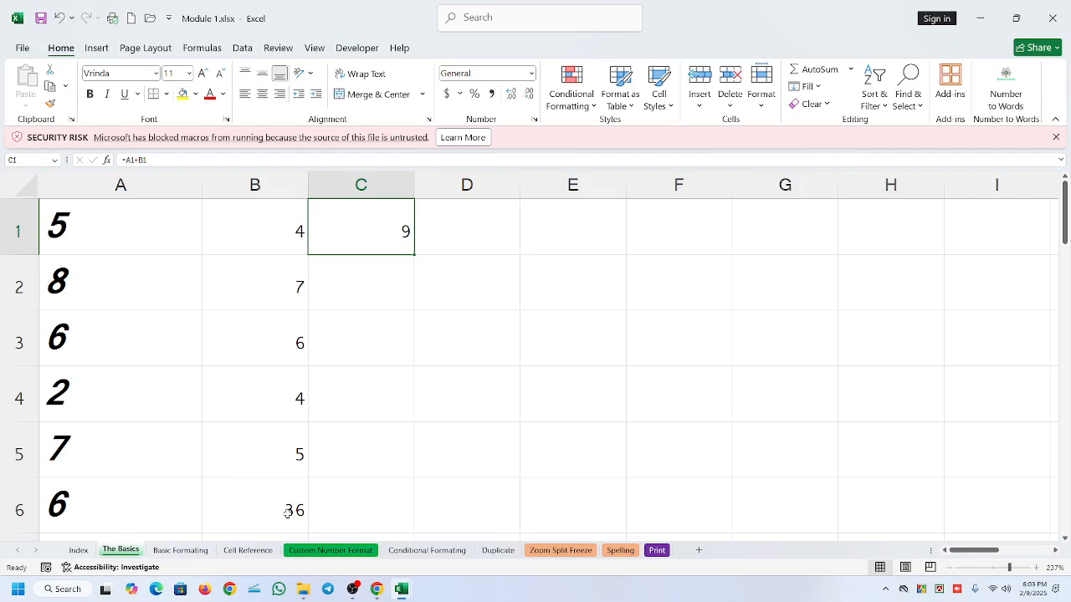
{"action": "left_click", "coordinate": [273, 228]}
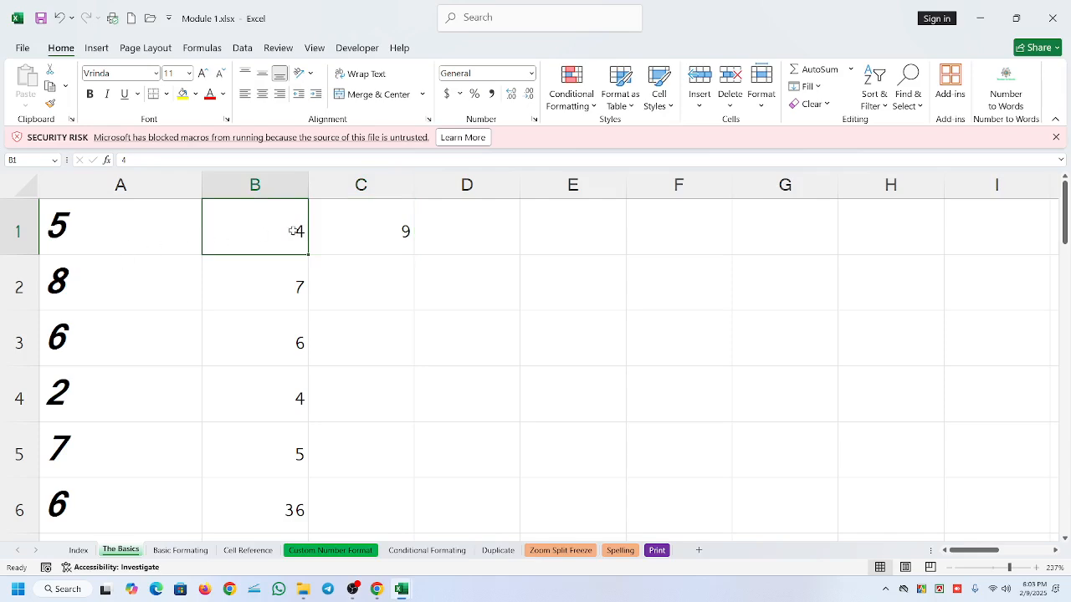
{"action": "type", "text": "5"}
{"action": "key", "text": "Return"}
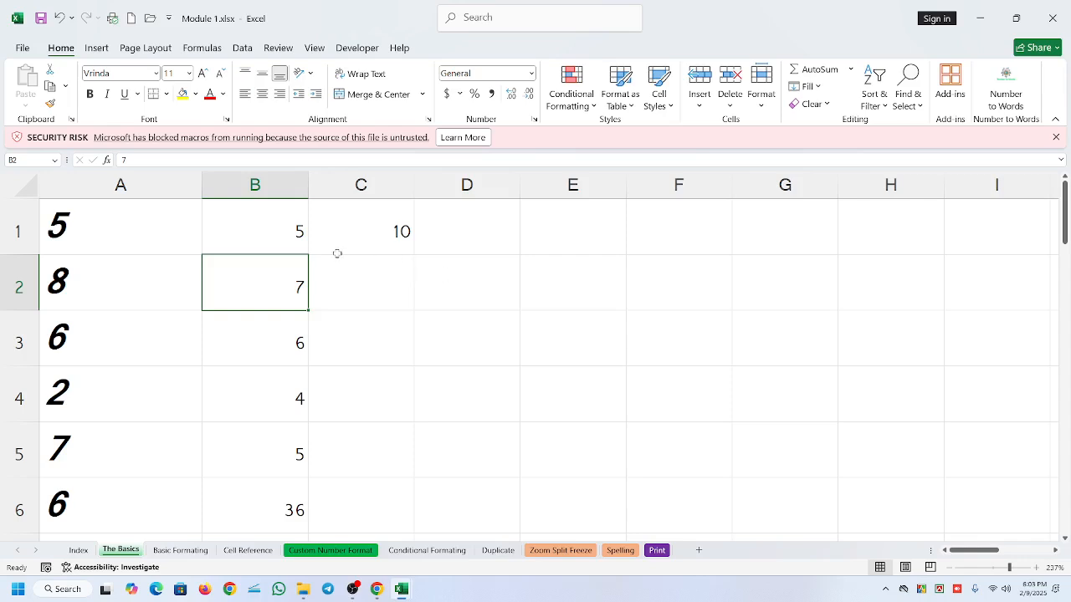
{"action": "left_click", "coordinate": [276, 240]}
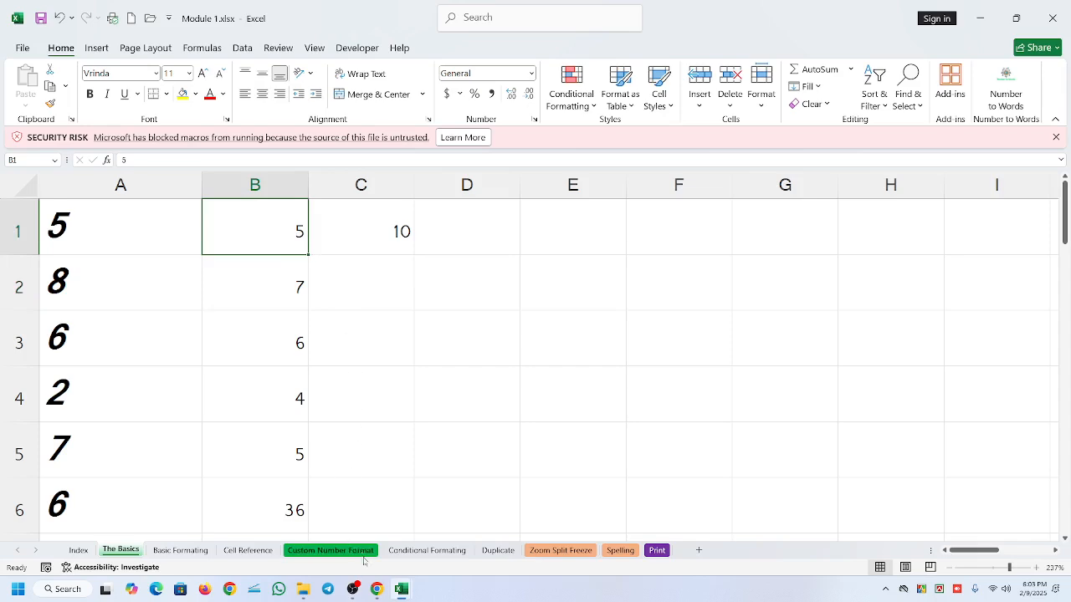
{"action": "left_click", "coordinate": [352, 589]}
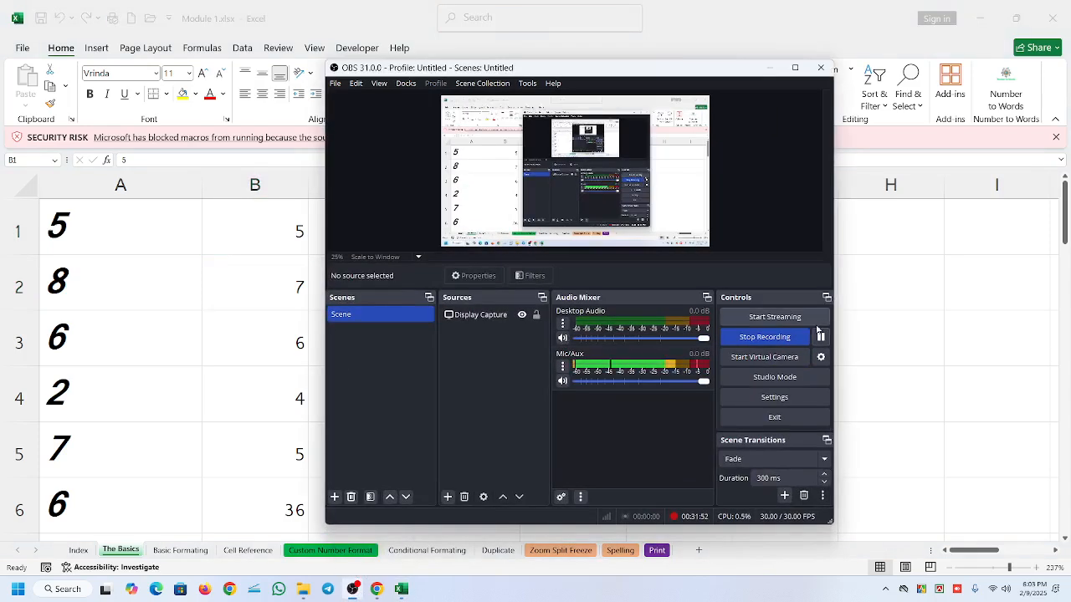
{"action": "left_click", "coordinate": [821, 337]}
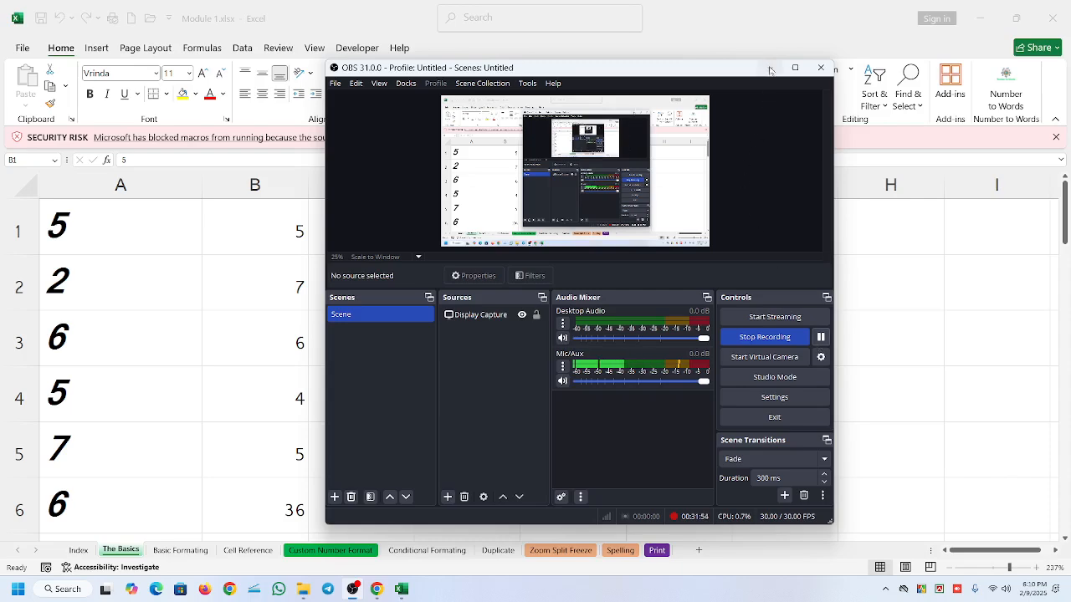
{"action": "left_click", "coordinate": [769, 67]}
- Check the sum formulas in C1 and C2, and view the Cell Reference and Basic Formating sheets
{"action": "left_click", "coordinate": [304, 338]}
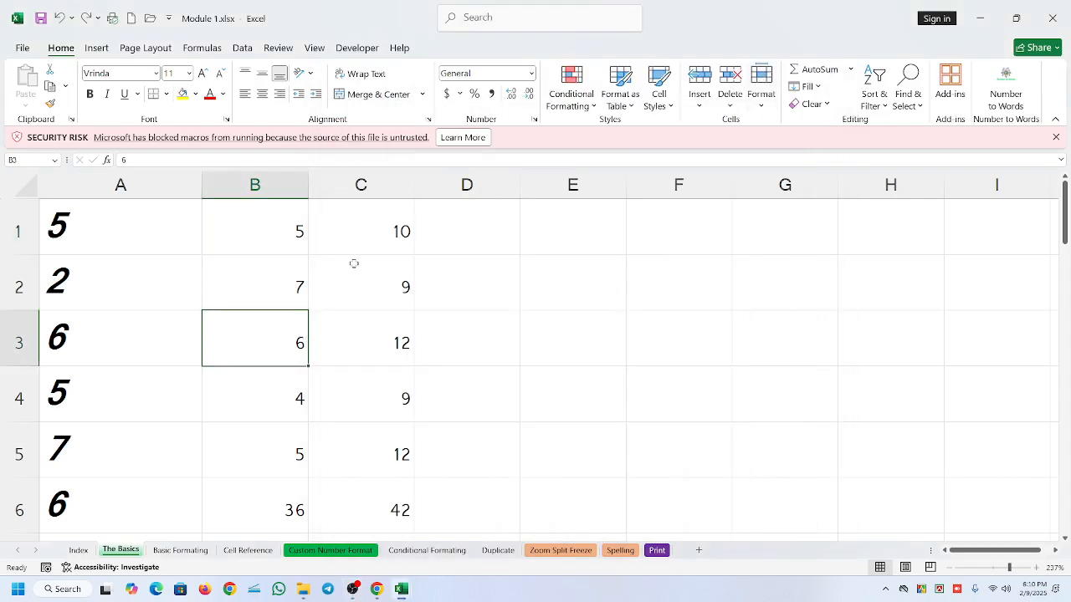
{"action": "left_click", "coordinate": [388, 240]}
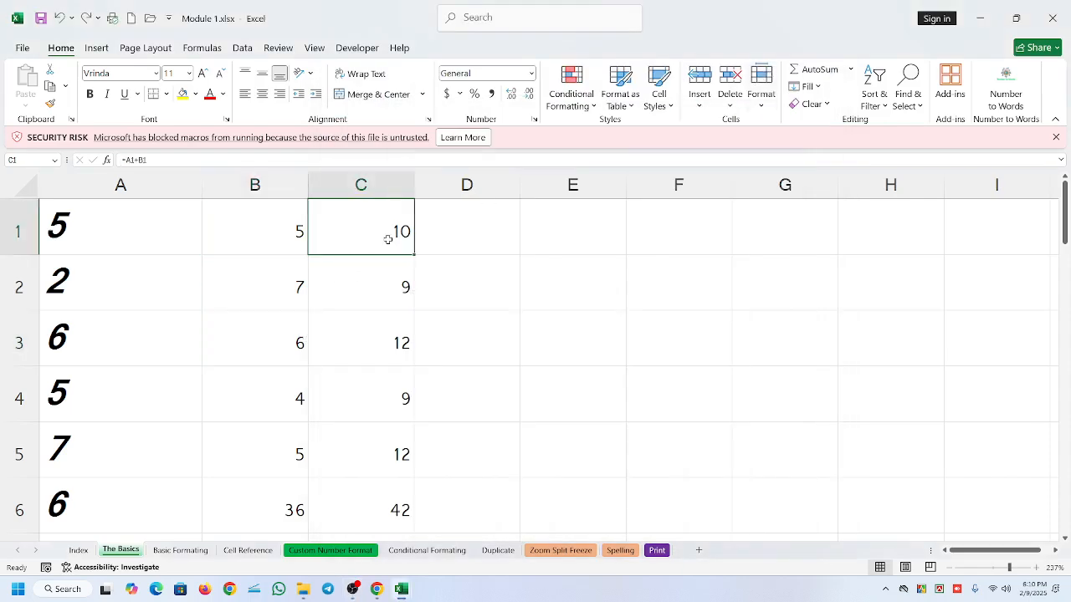
{"action": "left_click", "coordinate": [377, 296]}
{"action": "left_click", "coordinate": [242, 550]}
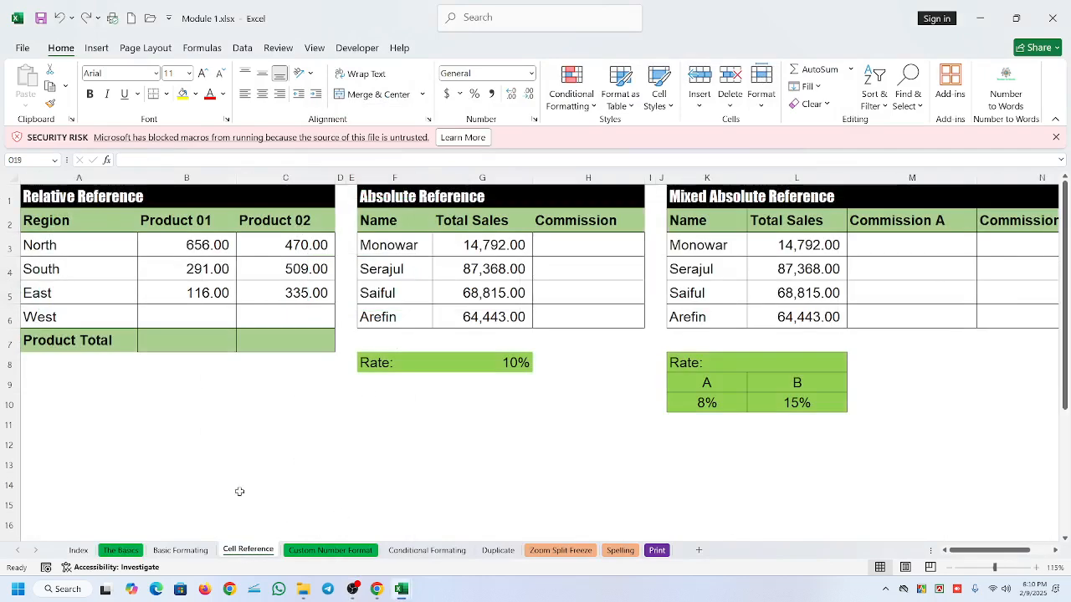
{"action": "left_click", "coordinate": [180, 550]}
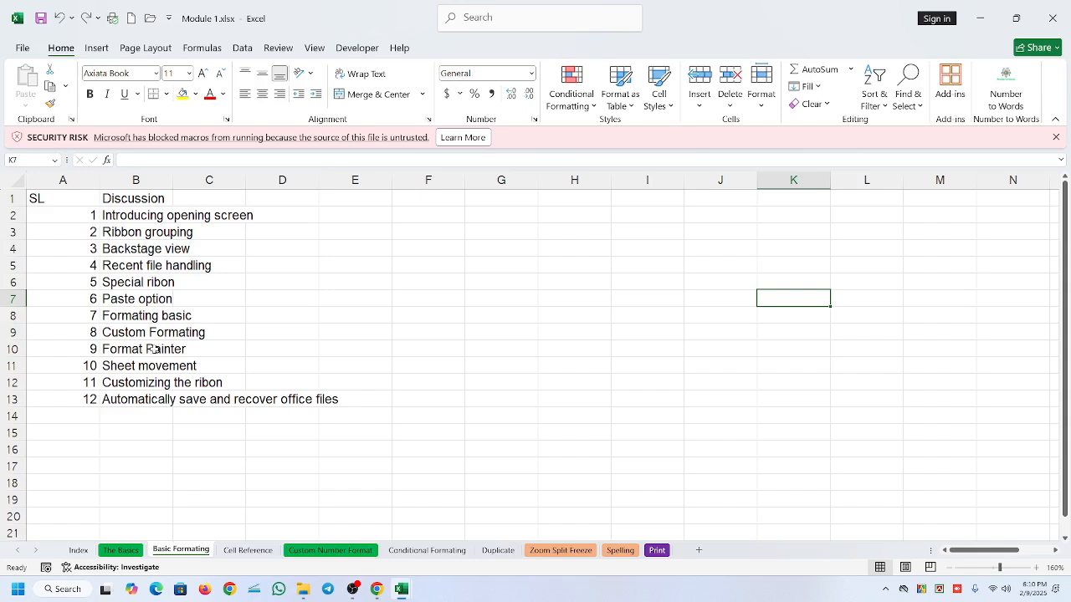
- Return to The Basics sheet and check the values in A1 and B1 against the sum formula in C1
{"action": "left_click", "coordinate": [125, 551]}
{"action": "left_click", "coordinate": [390, 237]}
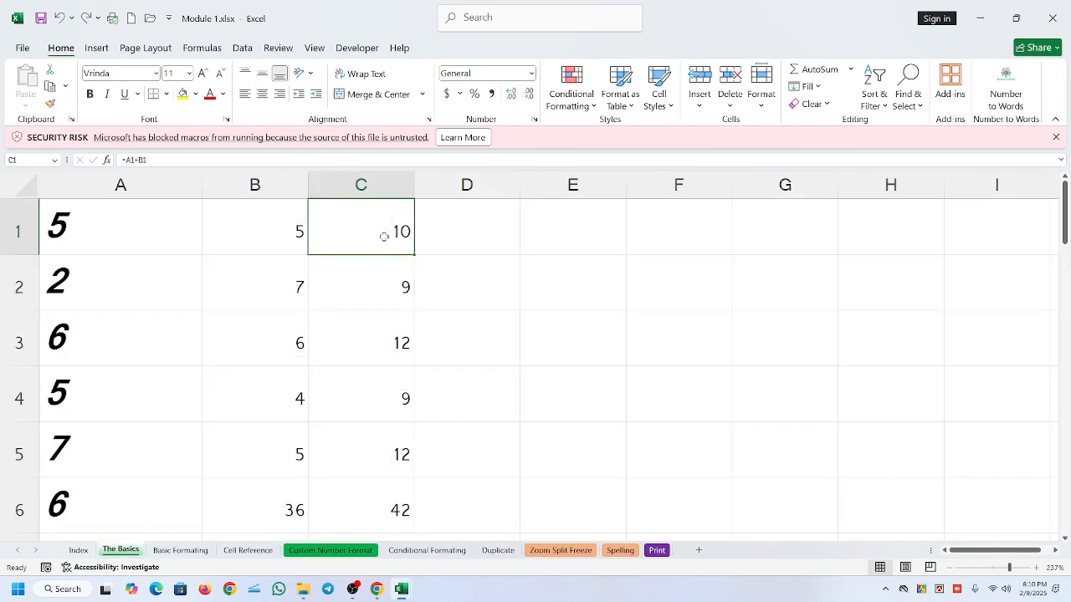
{"action": "left_click", "coordinate": [104, 222]}
{"action": "left_click", "coordinate": [273, 246]}
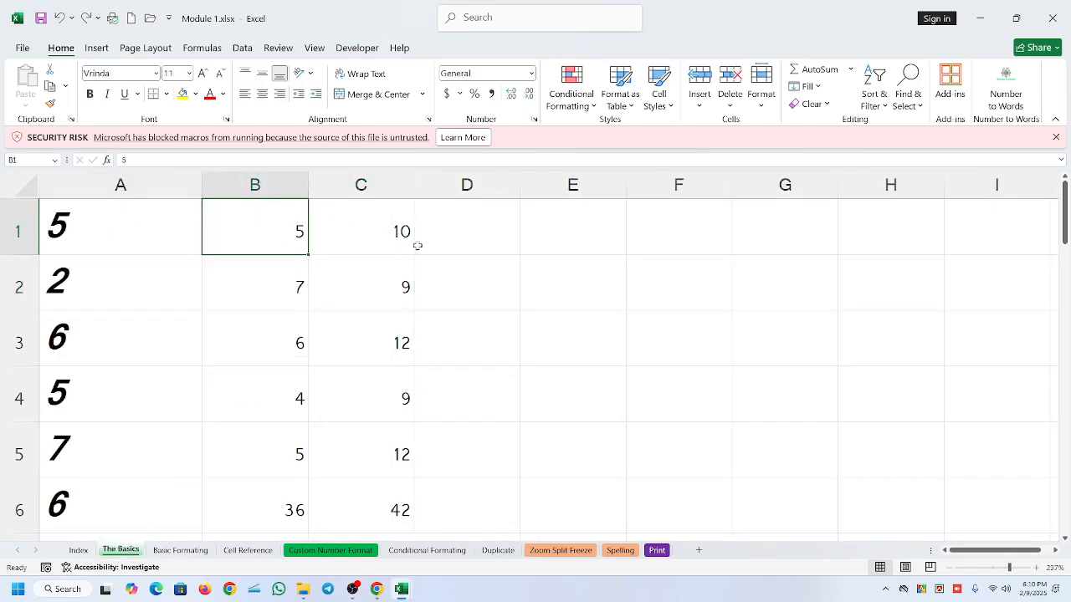
{"action": "left_click", "coordinate": [373, 240]}
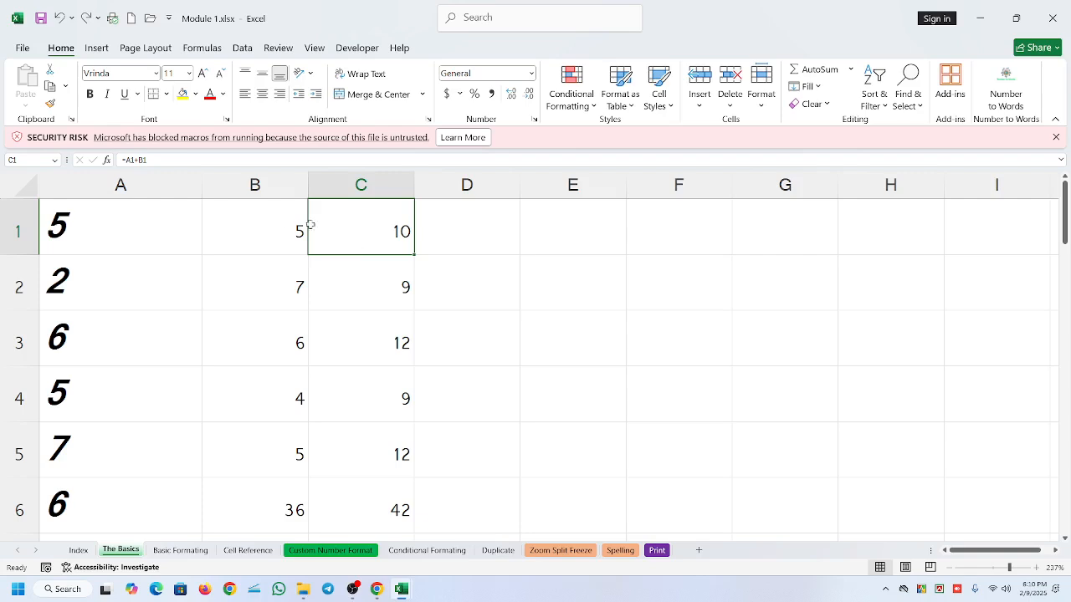
{"action": "left_click", "coordinate": [274, 223]}
{"action": "left_click", "coordinate": [341, 223]}
{"action": "left_click", "coordinate": [251, 223]}
- Subtract B1 from C1 in cell D1 with the formula =C1-B1 and fill it down to D6
{"action": "left_click", "coordinate": [482, 225]}
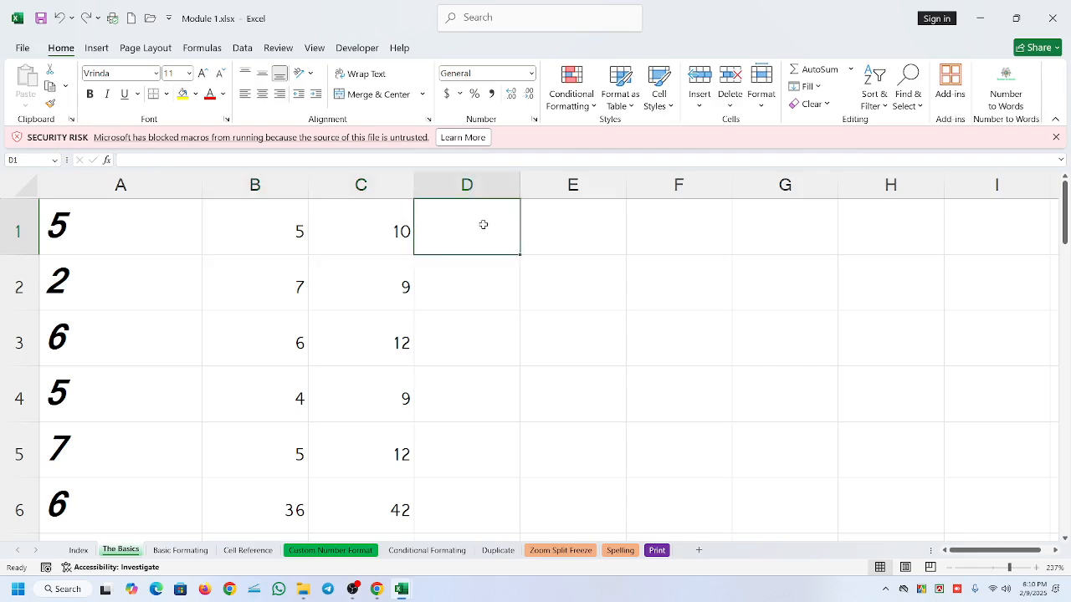
{"action": "type", "text": "="}
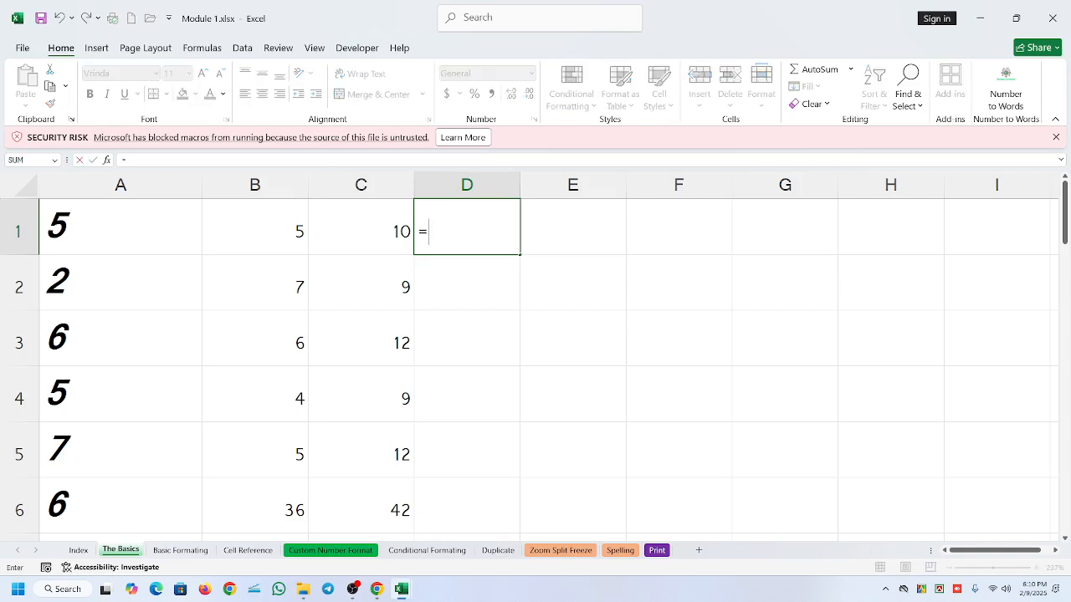
{"action": "left_click", "coordinate": [383, 229]}
{"action": "type", "text": "-"}
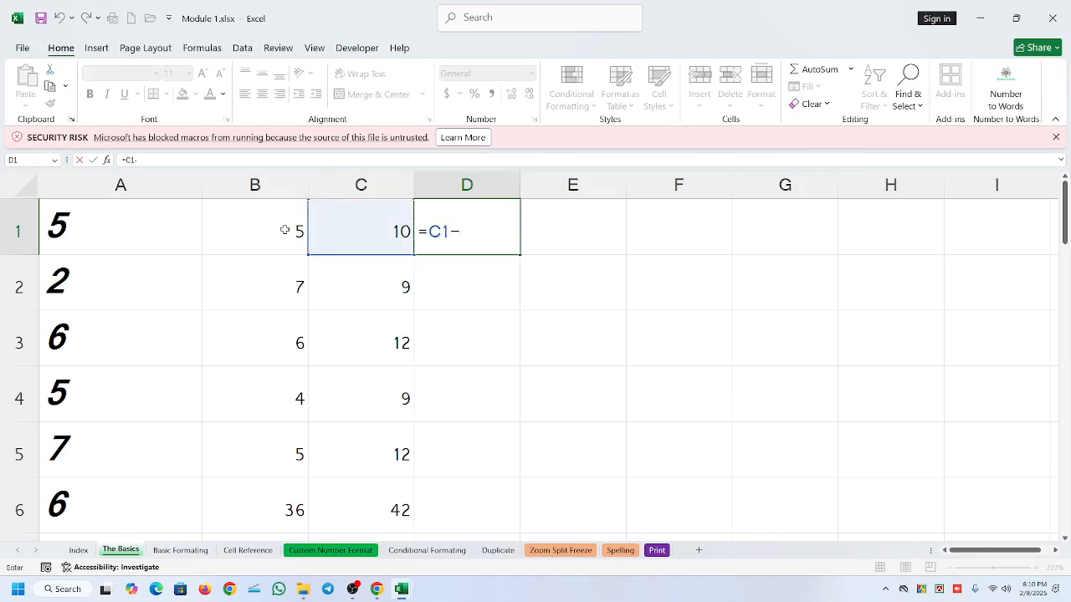
{"action": "left_click", "coordinate": [267, 219]}
{"action": "key", "text": "Return"}
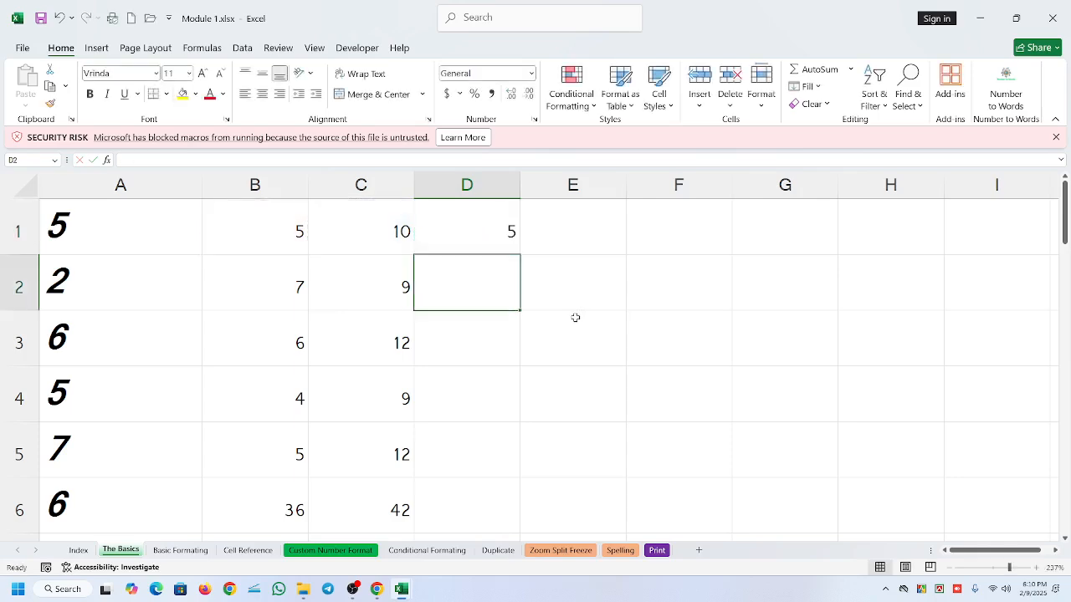
{"action": "left_click", "coordinate": [469, 236]}
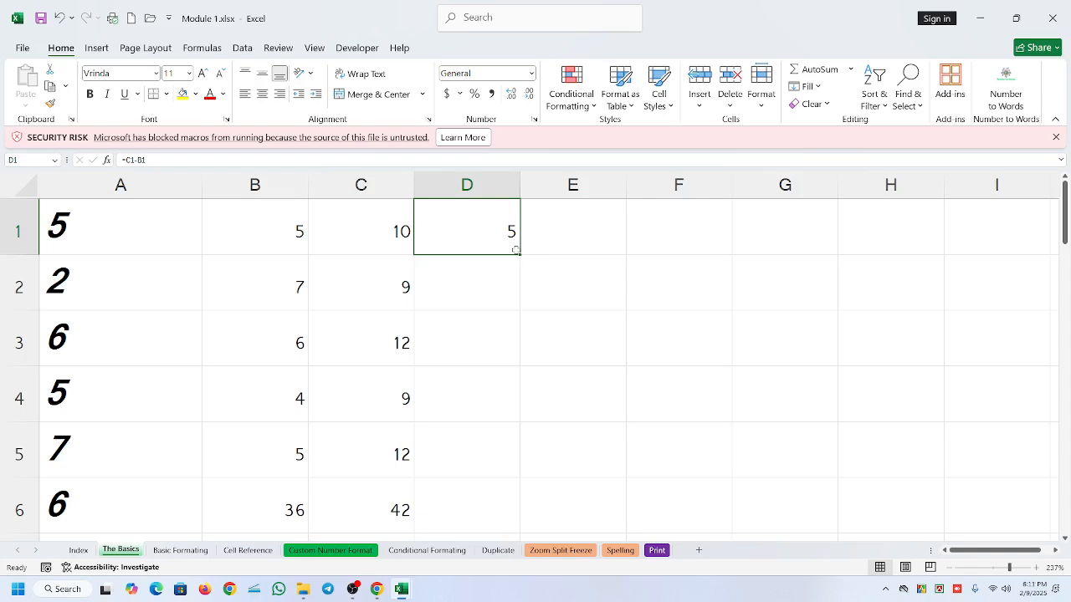
{"action": "left_click_drag", "start_coordinate": [518, 252], "coordinate": [520, 528]}
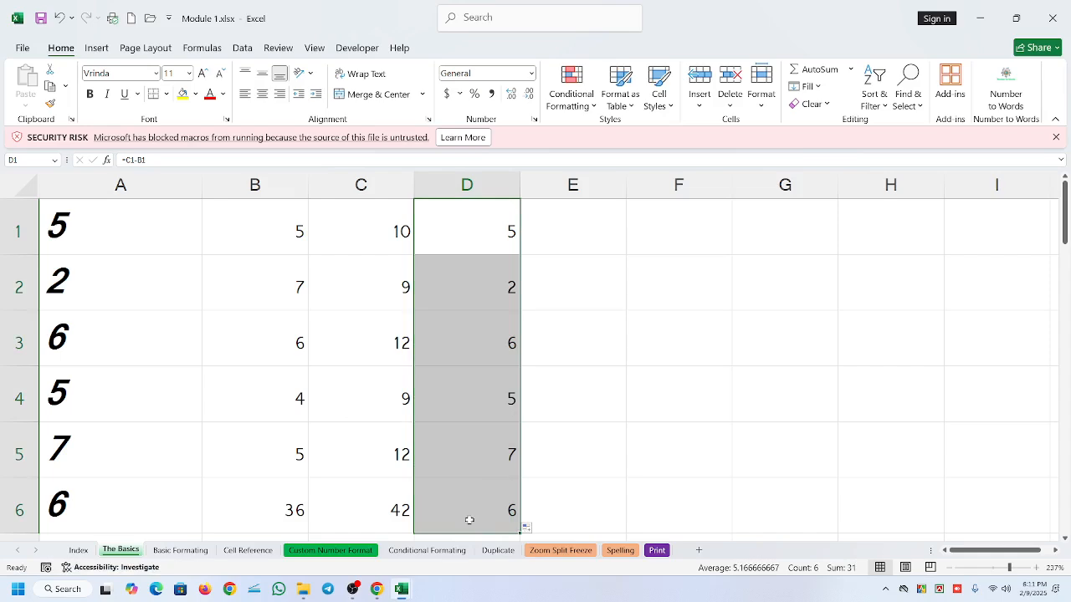
- Replace the formula in D1 with the reversed subtraction =B1-C1 and fill it down to D6
{"action": "left_click", "coordinate": [486, 236]}
{"action": "double_click", "coordinate": [486, 236]}
{"action": "key", "text": "BackSpace"}
{"action": "key", "text": "BackSpace"}
{"action": "key", "text": "BackSpace"}
{"action": "key", "text": "BackSpace"}
{"action": "key", "text": "BackSpace"}
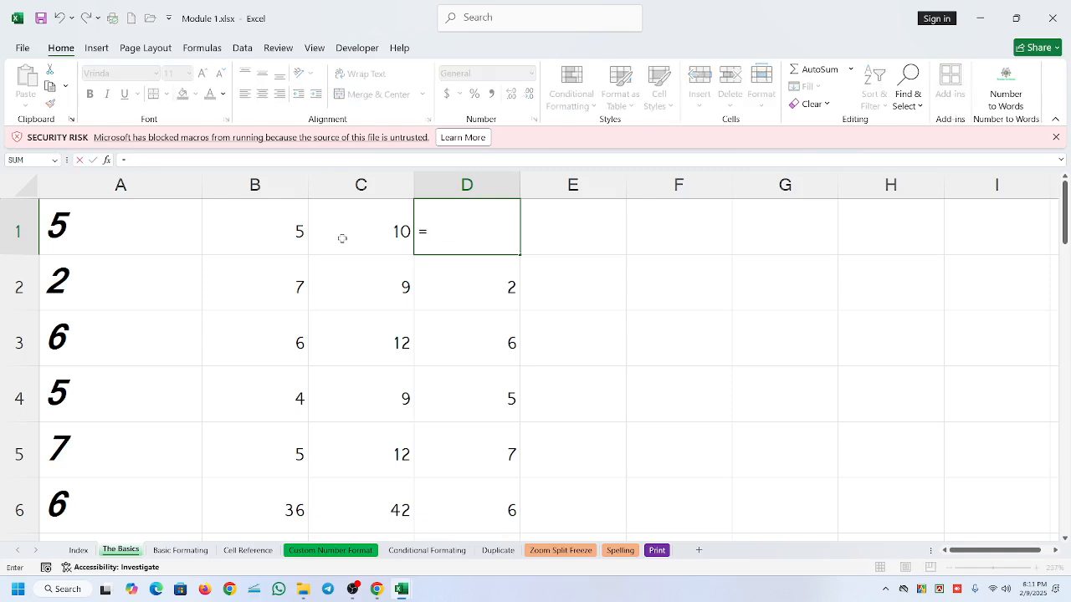
{"action": "left_click", "coordinate": [290, 233]}
{"action": "type", "text": "-"}
{"action": "left_click", "coordinate": [372, 231]}
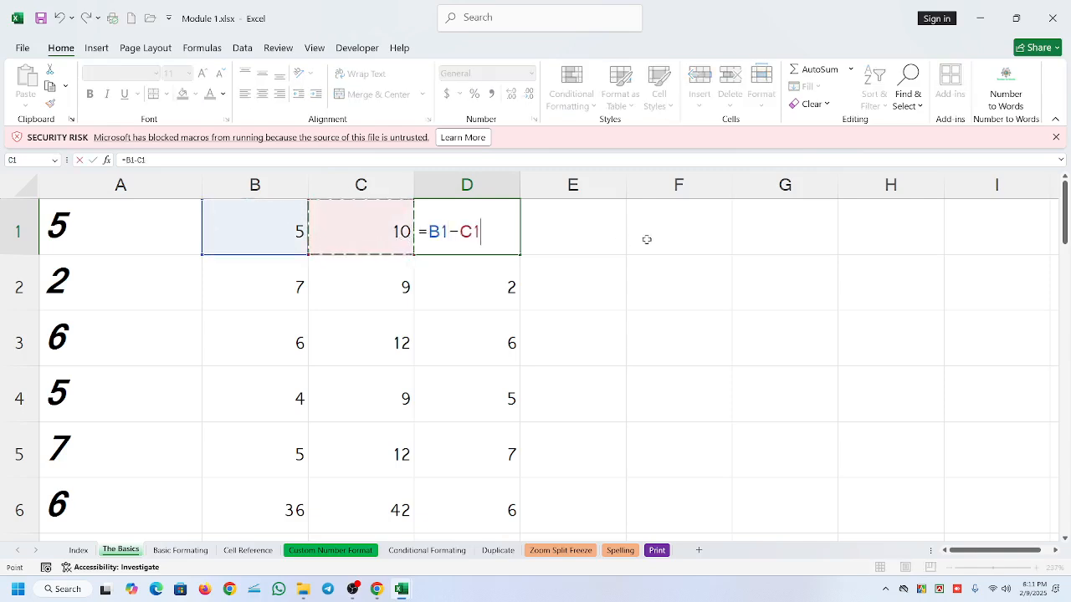
{"action": "key", "text": "Return"}
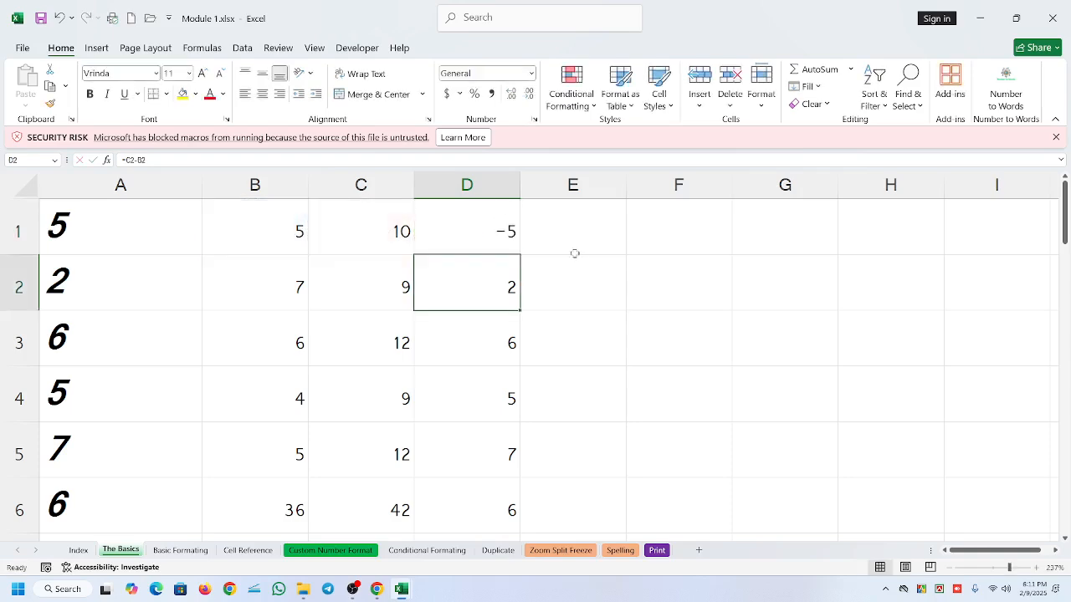
{"action": "left_click", "coordinate": [480, 220]}
{"action": "left_click_drag", "start_coordinate": [520, 255], "coordinate": [527, 524]}
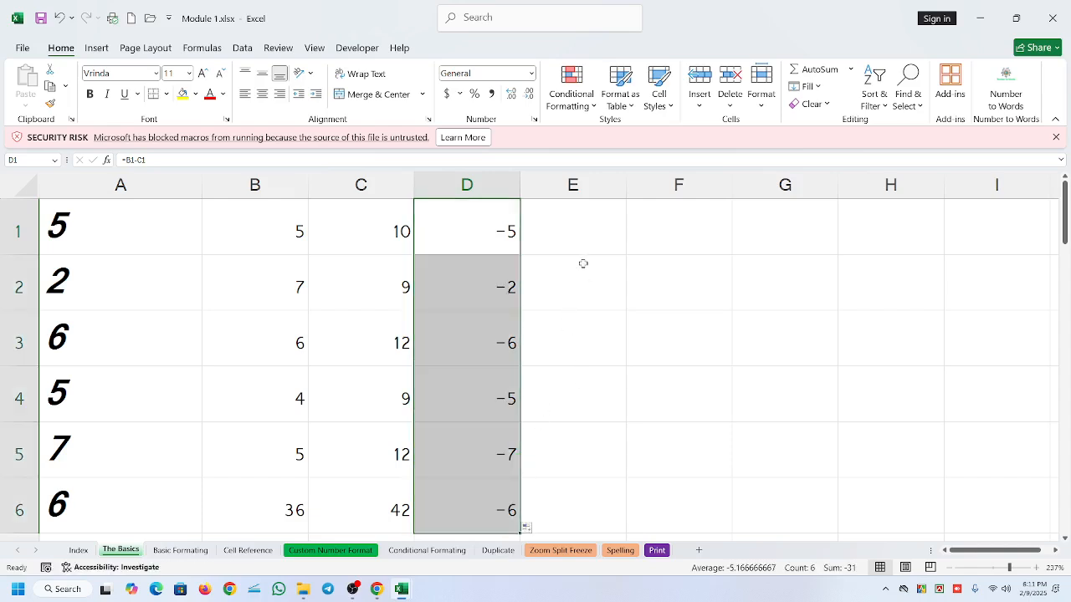
{"action": "scroll", "coordinate": [530, 431], "scroll_direction": "down", "scroll_amount": 1}
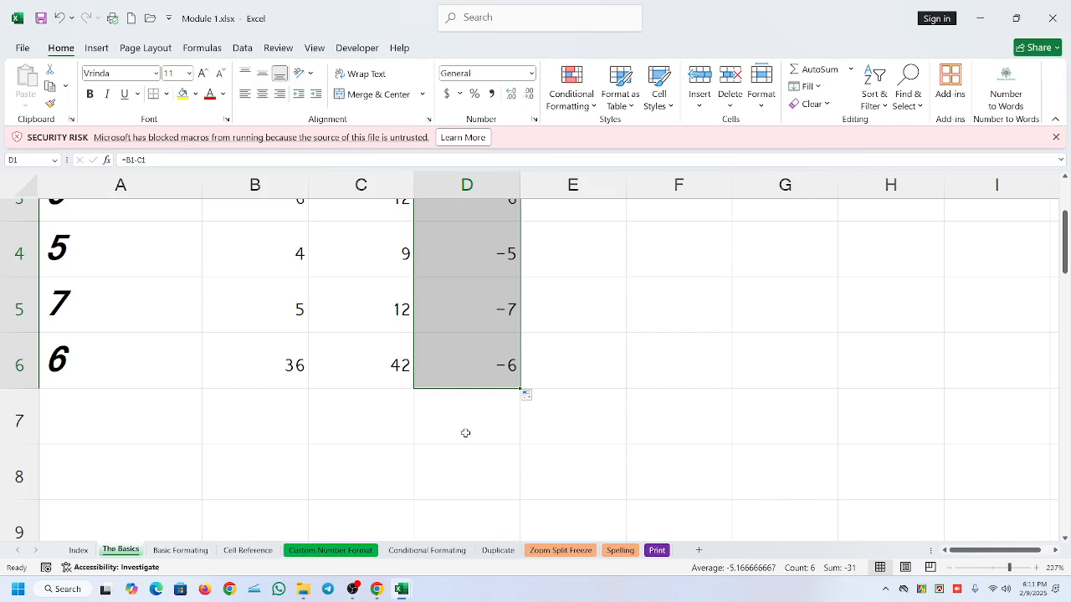
{"action": "left_click", "coordinate": [354, 590]}
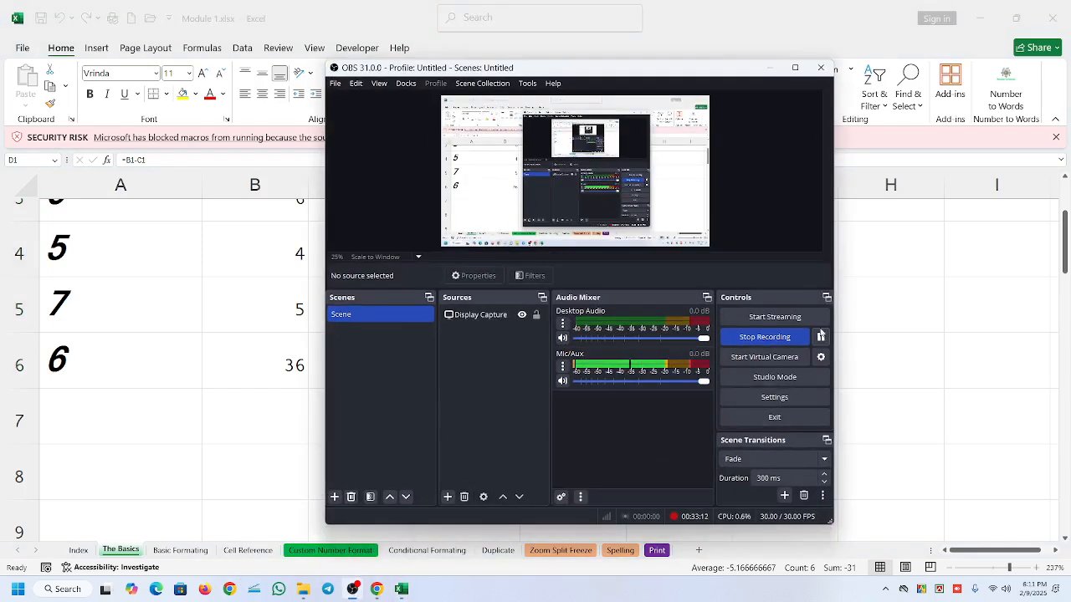